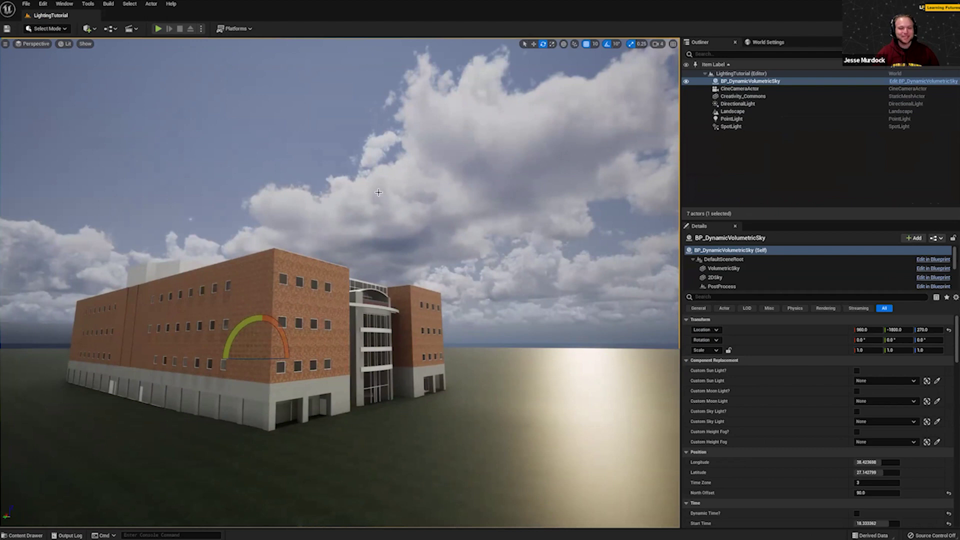
{"action": "key", "text": "Escape"}
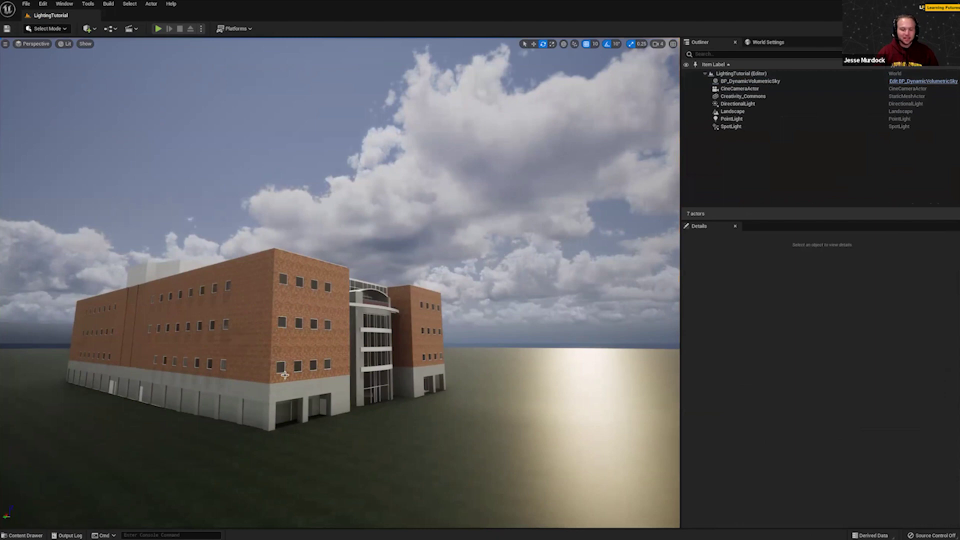
{"action": "right_click_drag", "start_coordinate": [404, 245], "coordinate": [490, 263]}
{"action": "key", "text": "d"}
{"action": "right_click_drag", "start_coordinate": [435, 239], "coordinate": [476, 218]}
{"action": "left_click", "coordinate": [484, 218]}
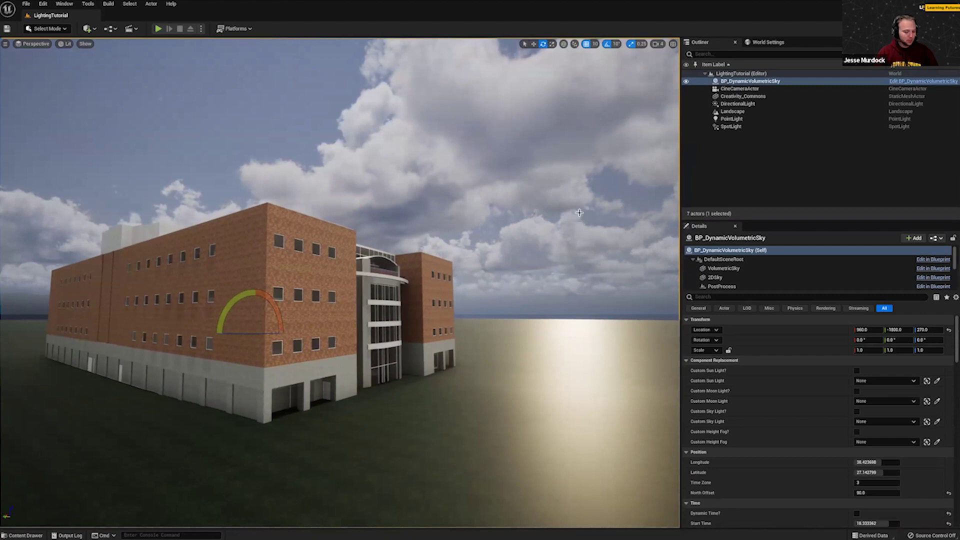
Browse the project content to the DynamicVolumetricSky Blueprints folder and examine the BP_DynamicVolumetricSky asset.
{"action": "key", "text": "ctrl+space"}
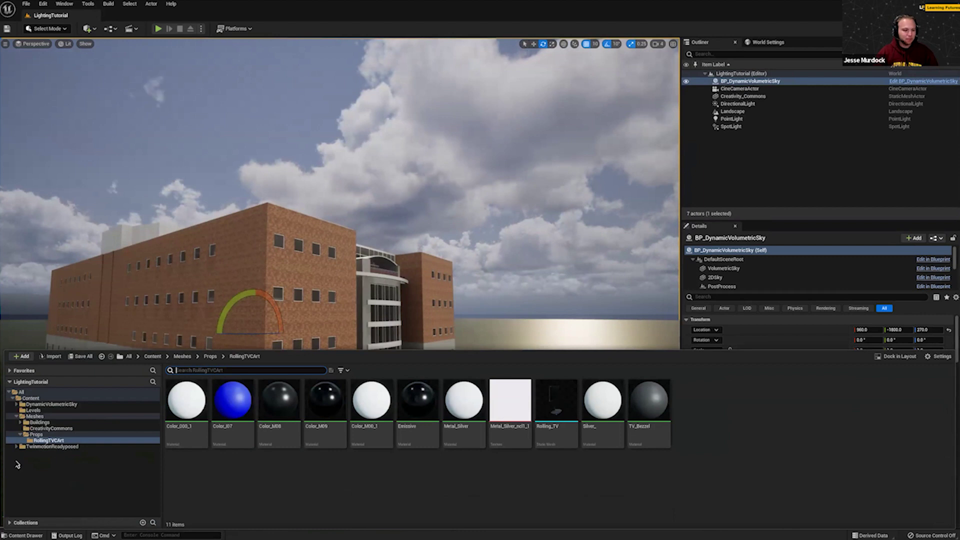
{"action": "left_click", "coordinate": [78, 405]}
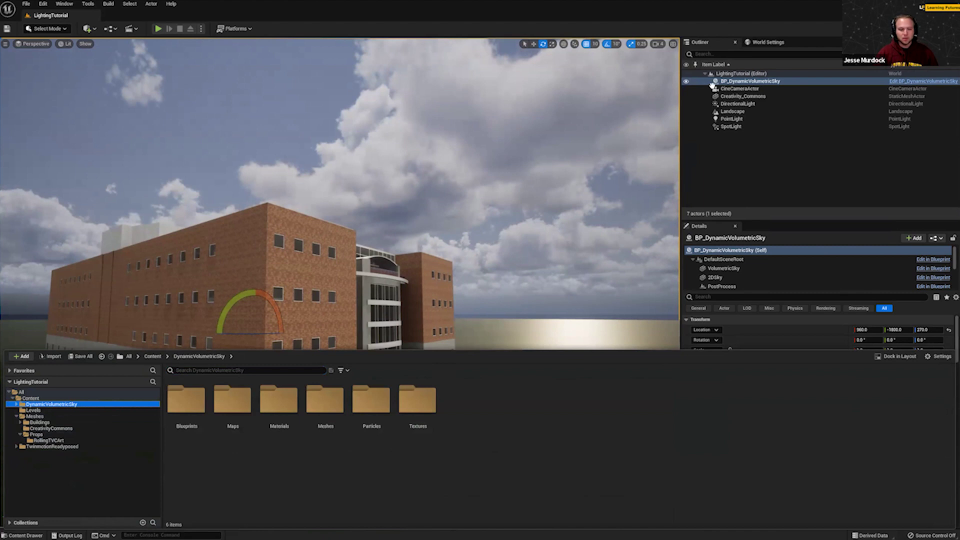
{"action": "double_click", "coordinate": [199, 422]}
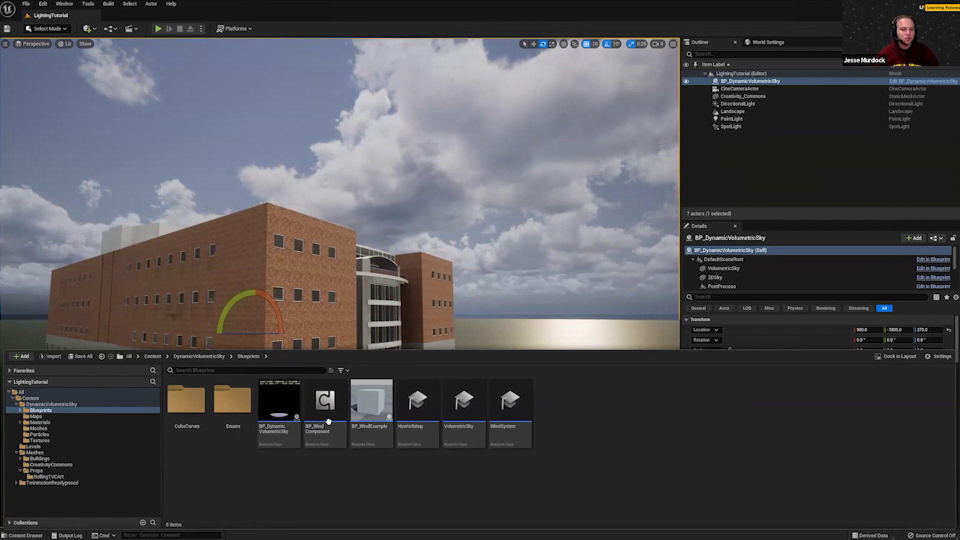
{"action": "mouse_move", "coordinate": [330, 423]}
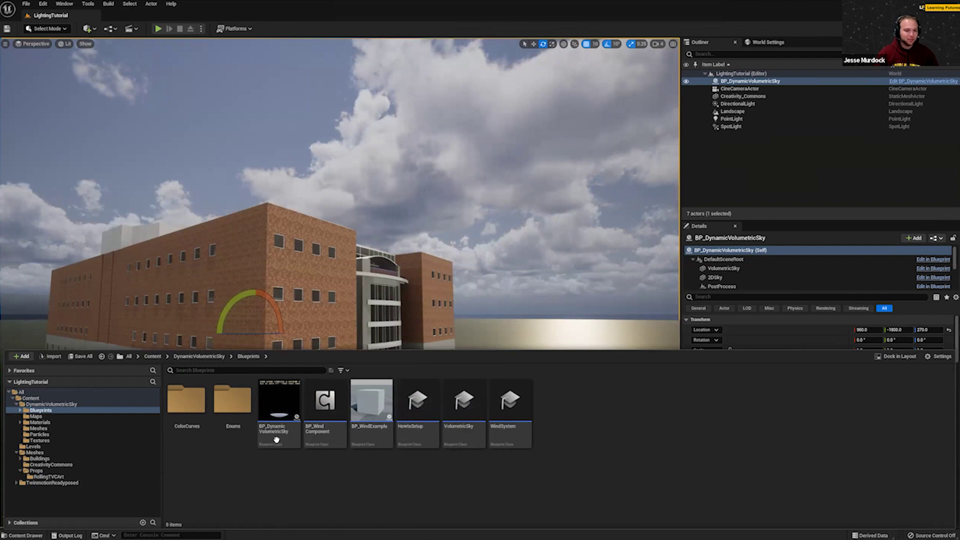
{"action": "left_click_drag", "start_coordinate": [273, 421], "coordinate": [678, 217]}
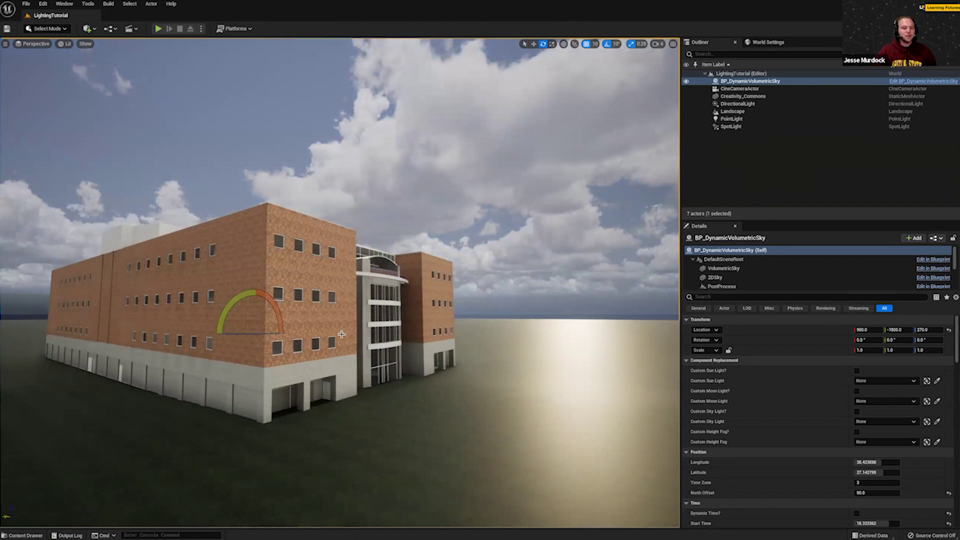
Toggle the viewport's realtime rendering off and back on to compare how the clouds move.
{"action": "scroll", "coordinate": [322, 350], "scroll_direction": "down", "scroll_amount": 2}
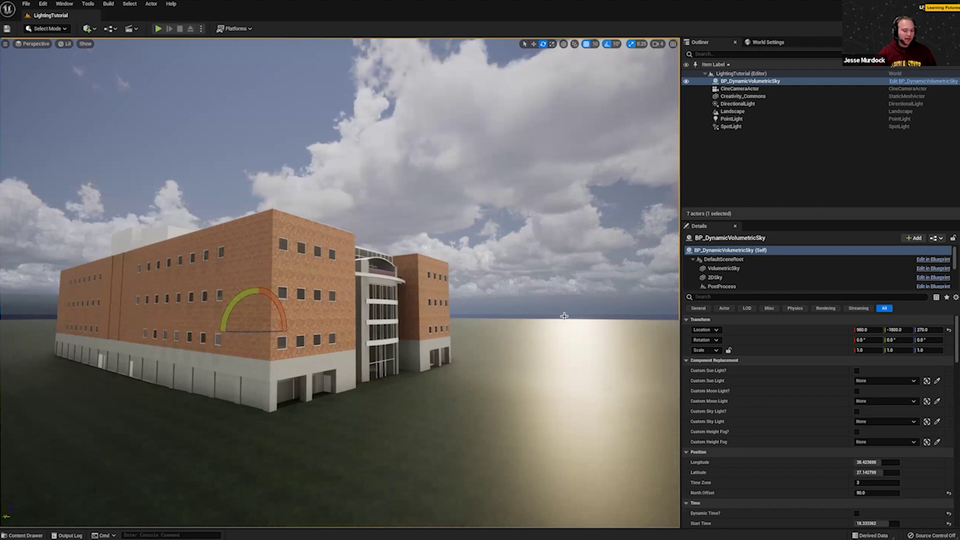
{"action": "key", "text": "ctrl+r"}
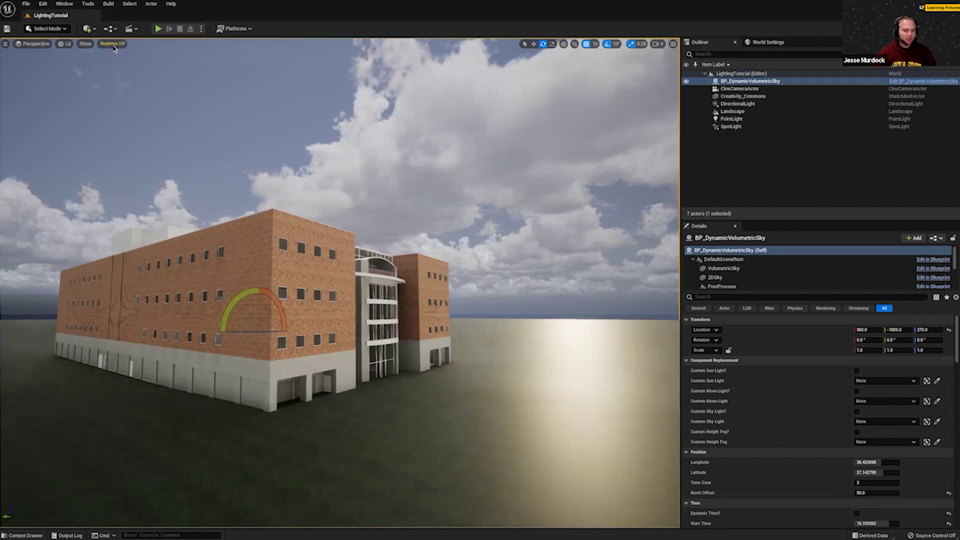
{"action": "mouse_move", "coordinate": [114, 50]}
{"action": "right_mouse_down"}
{"action": "mouse_move", "coordinate": [59, 60]}
{"action": "mouse_move", "coordinate": [140, 42]}
{"action": "mouse_move", "coordinate": [433, 41]}
{"action": "mouse_move", "coordinate": [114, 49]}
{"action": "right_mouse_up"}
{"action": "right_click_drag", "start_coordinate": [188, 215], "coordinate": [189, 215]}
{"action": "key", "text": "ctrl+r"}
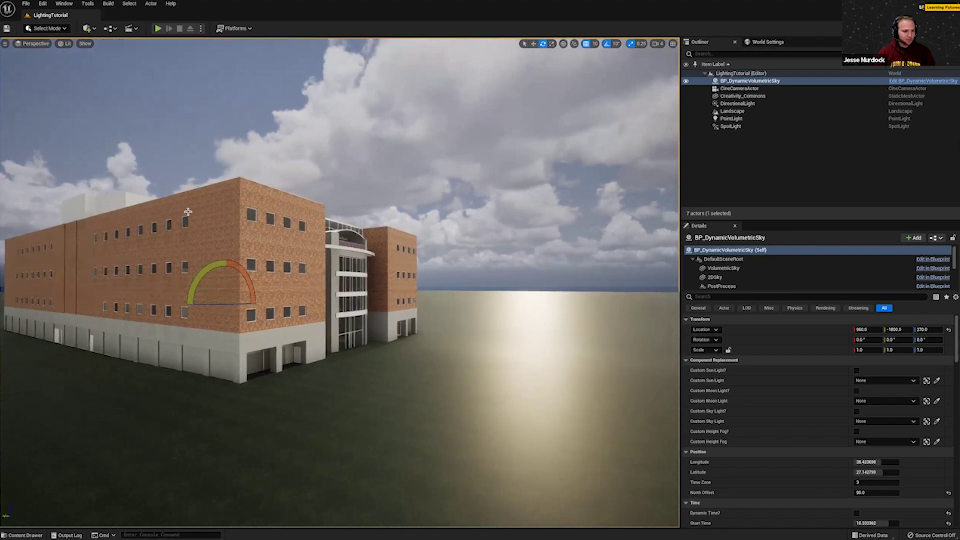
{"action": "key", "text": "ctrl+r"}
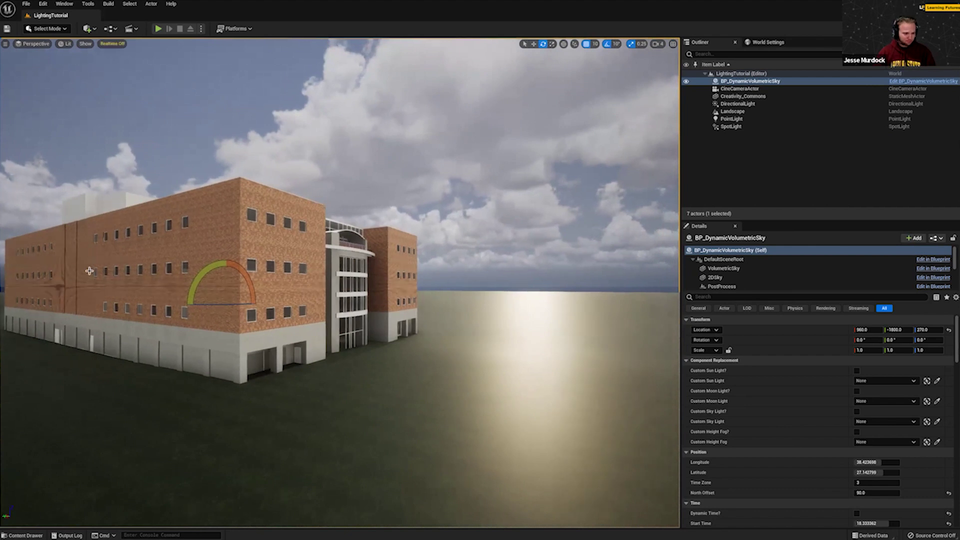
{"action": "key", "text": "ctrl+r"}
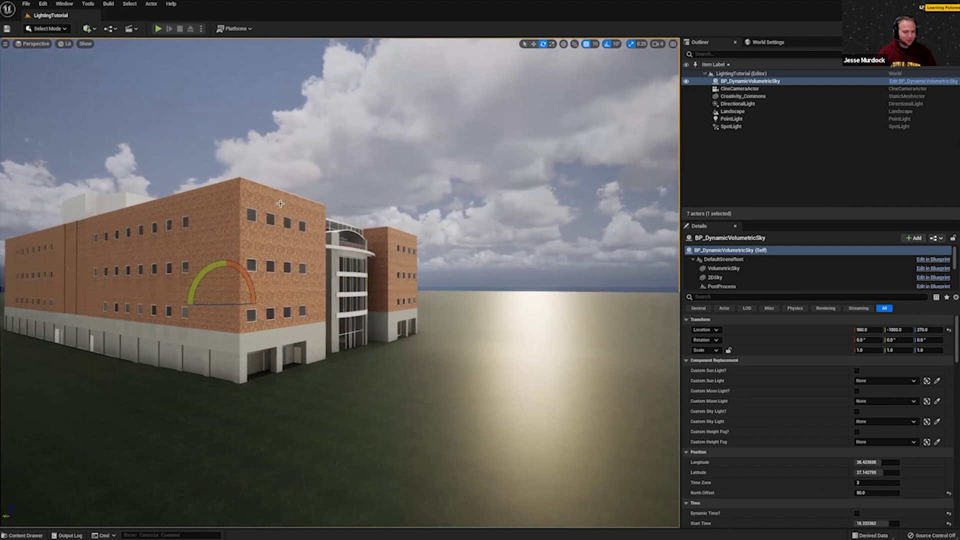
Hide BP_DynamicVolumetricSky, DirectionalLight, PointLight and SpotLight in the level, and clear the selection.
{"action": "left_click", "coordinate": [686, 81]}
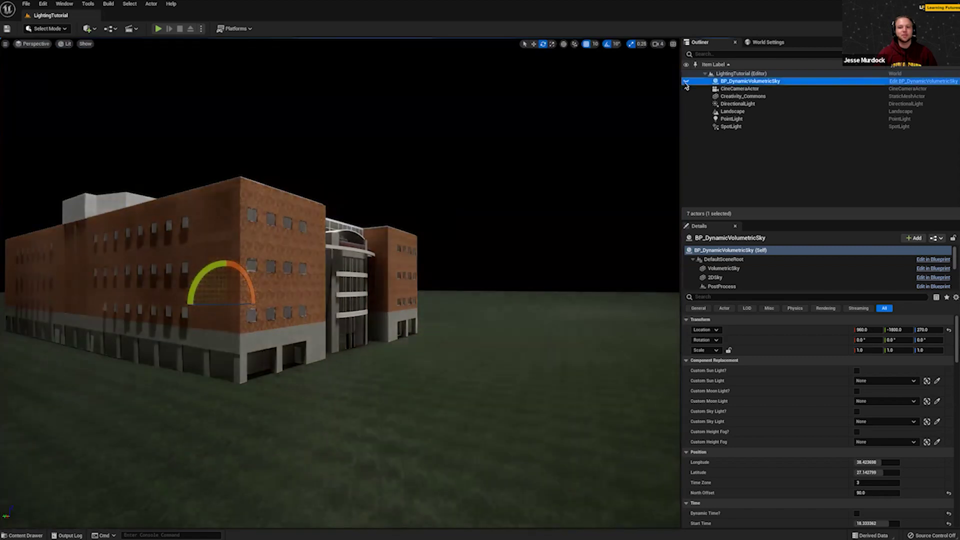
{"action": "left_click", "coordinate": [686, 104]}
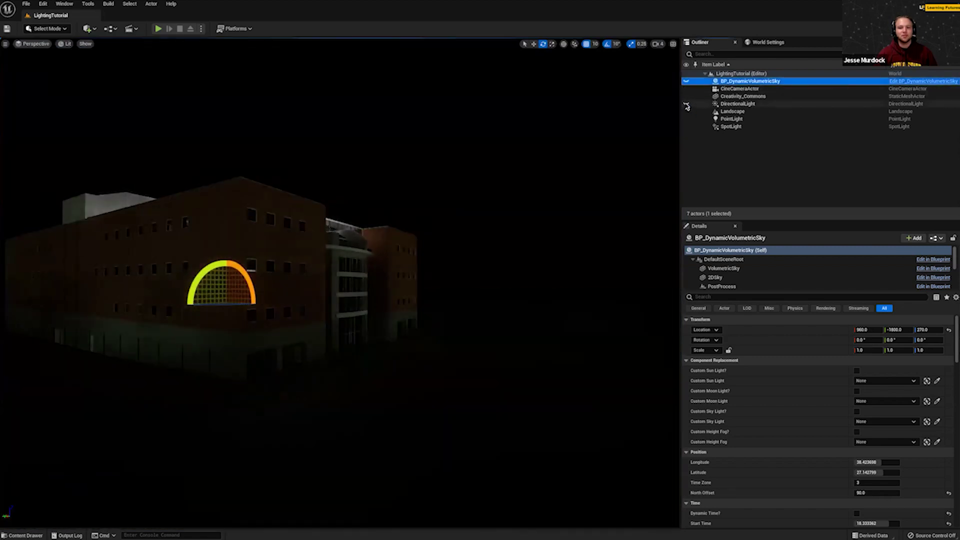
{"action": "left_click", "coordinate": [686, 119]}
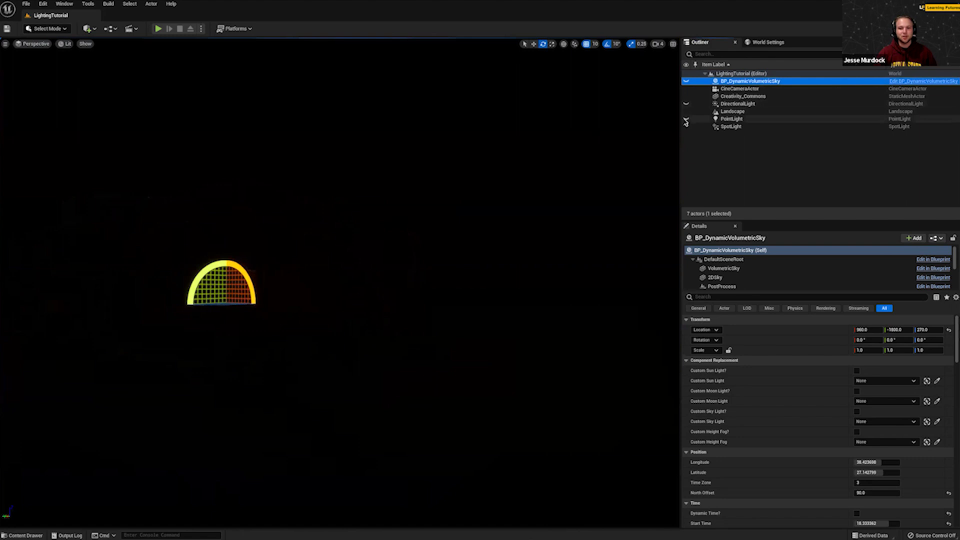
{"action": "left_click", "coordinate": [686, 127]}
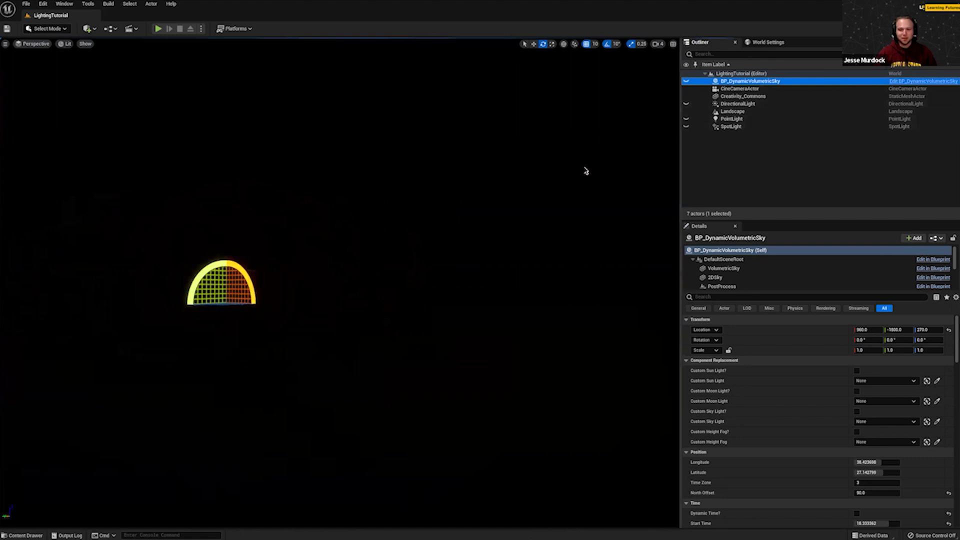
{"action": "left_click", "coordinate": [479, 251]}
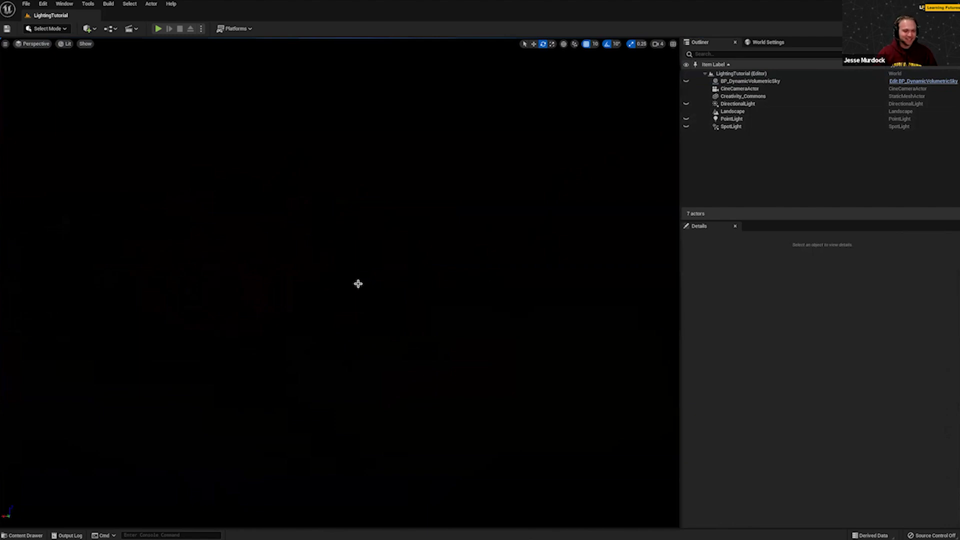
Locate the Creativity_Commons building in the dark scene by selecting it, and add a new directional light beside it.
{"action": "left_click", "coordinate": [768, 95]}
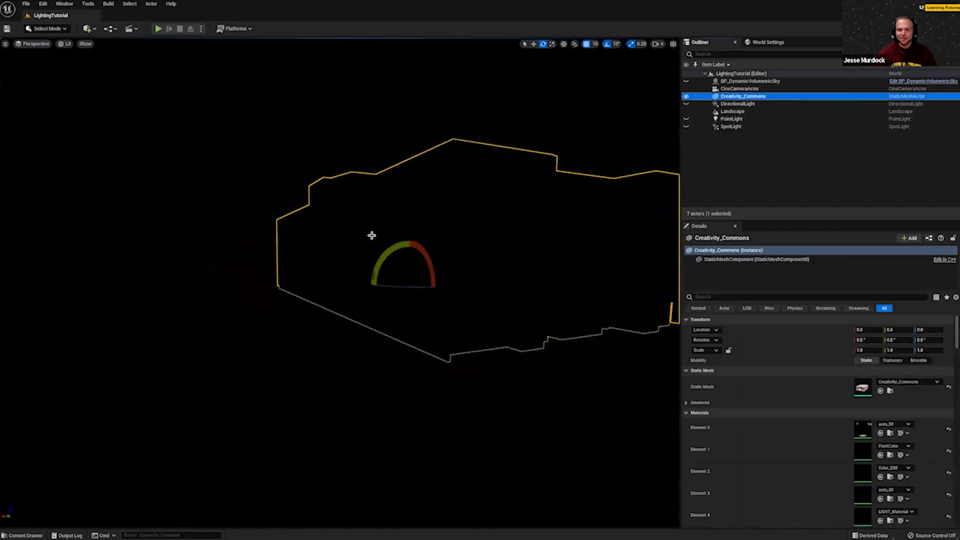
{"action": "right_click_drag", "start_coordinate": [538, 134], "coordinate": [631, 118]}
{"action": "right_click_drag", "start_coordinate": [408, 290], "coordinate": [367, 290]}
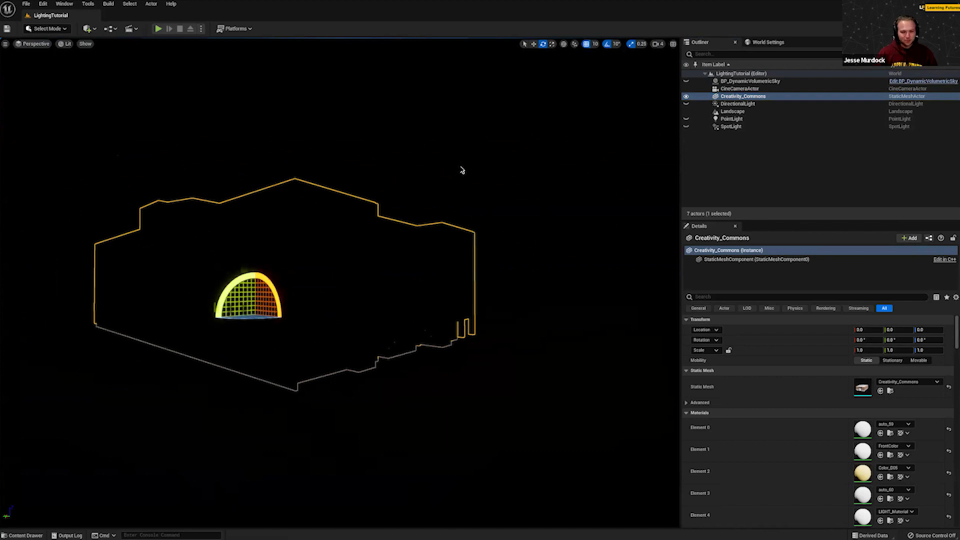
{"action": "left_click", "coordinate": [88, 30]}
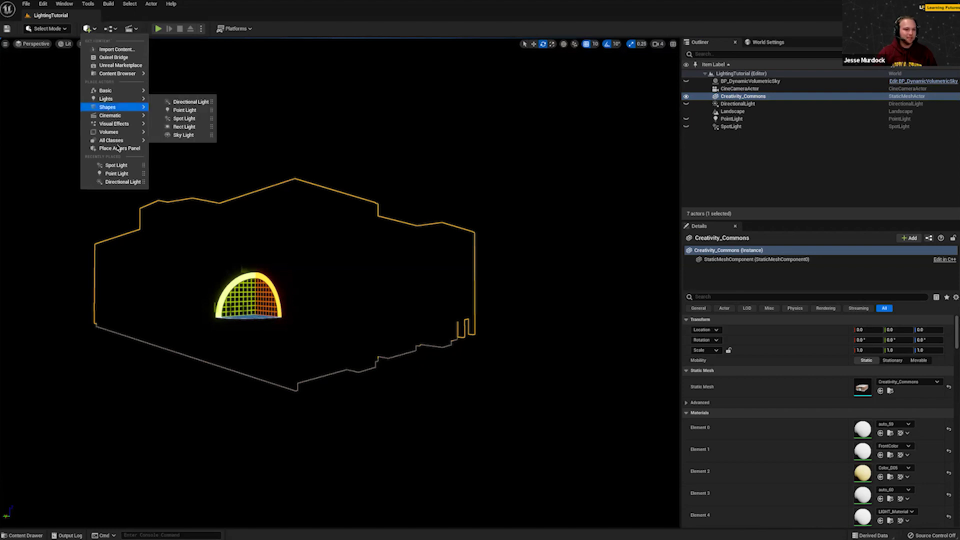
{"action": "mouse_move", "coordinate": [105, 92]}
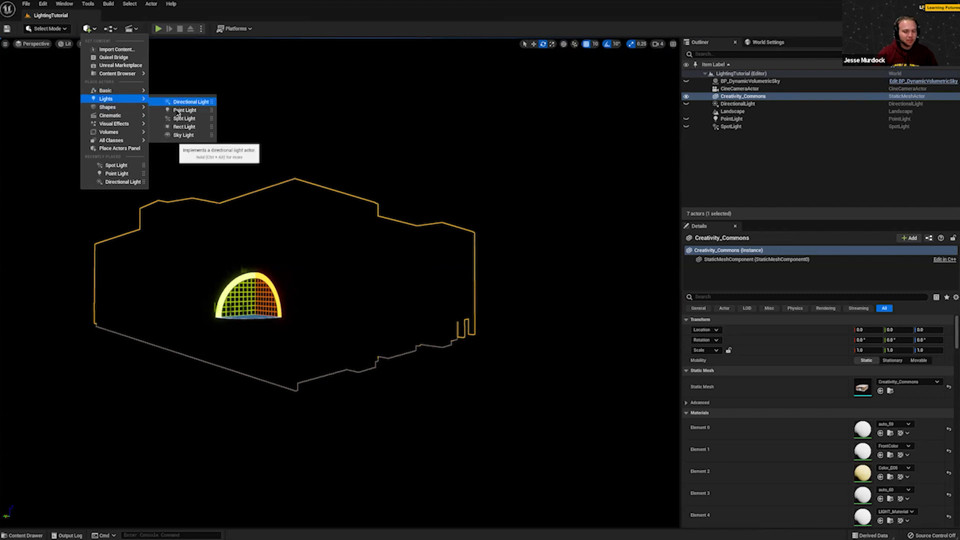
{"action": "left_click", "coordinate": [189, 101]}
{"action": "right_click_drag", "start_coordinate": [340, 282], "coordinate": [249, 287]}
{"action": "right_click_drag", "start_coordinate": [556, 291], "coordinate": [529, 291]}
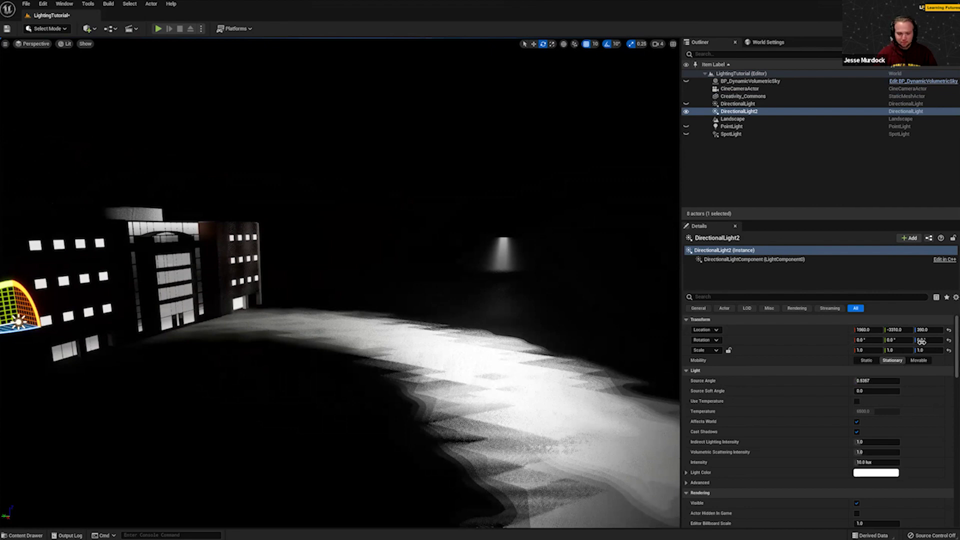
Rotate the new directional light to a pitch of -60° and turn its yaw so it lights the building's facades.
{"action": "key", "text": "s"}
{"action": "right_click_drag", "start_coordinate": [289, 293], "coordinate": [135, 277]}
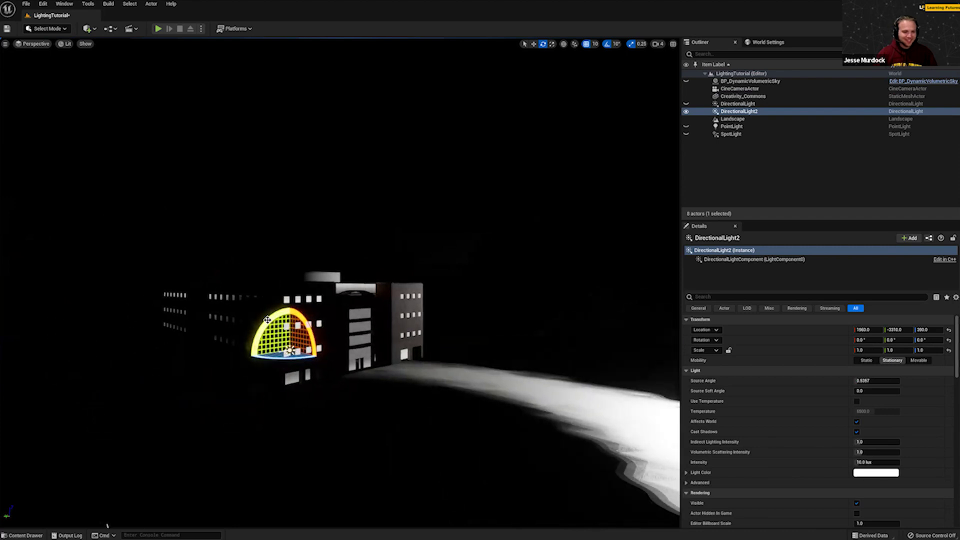
{"action": "left_click_drag", "start_coordinate": [268, 319], "coordinate": [258, 386]}
{"action": "left_click_drag", "start_coordinate": [312, 336], "coordinate": [304, 330]}
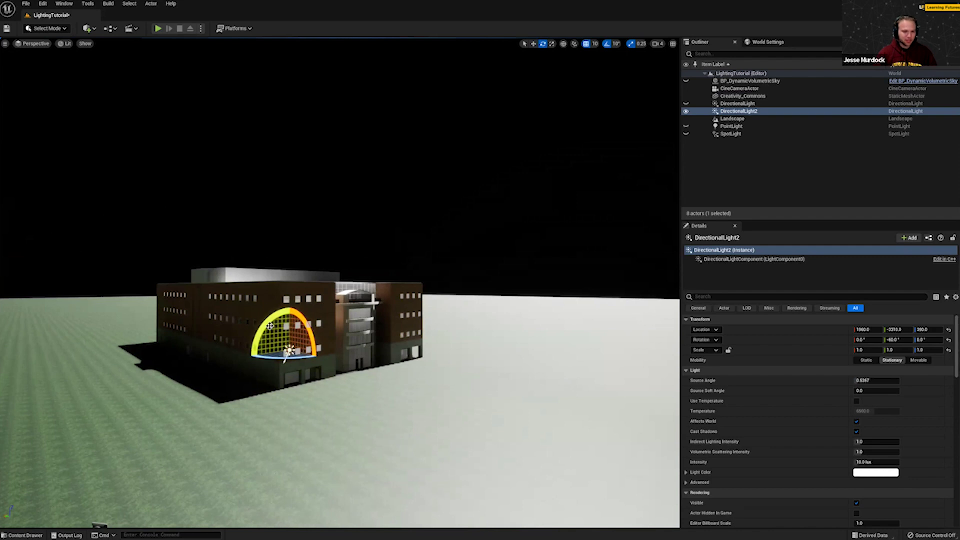
{"action": "left_click_drag", "start_coordinate": [301, 360], "coordinate": [317, 349]}
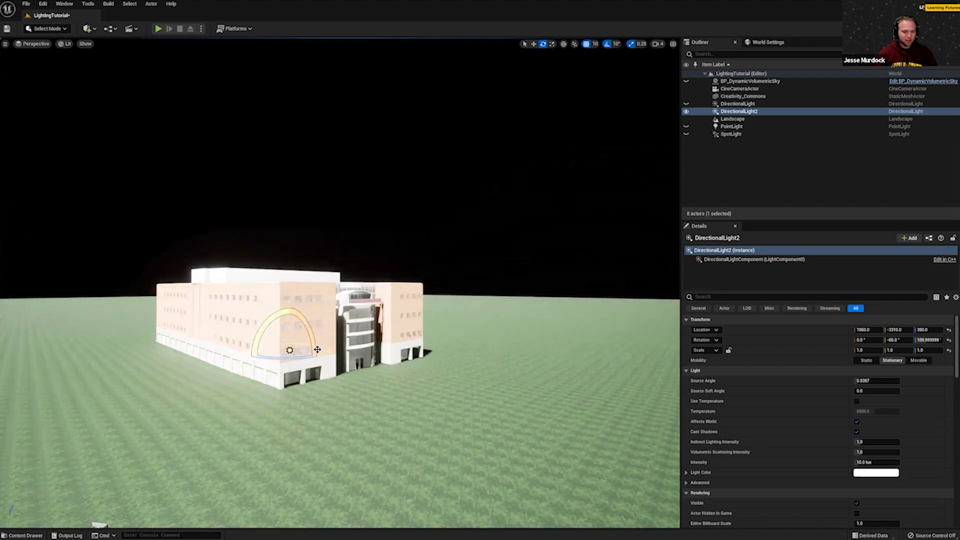
Examine how the new directional light falls on the building's facades and the surrounding grass.
{"action": "left_click", "coordinate": [443, 209]}
{"action": "right_click_drag", "start_coordinate": [444, 209], "coordinate": [350, 375]}
{"action": "key", "text": "w"}
{"action": "key", "text": "q"}
{"action": "key", "text": "a"}
{"action": "key", "text": "d"}
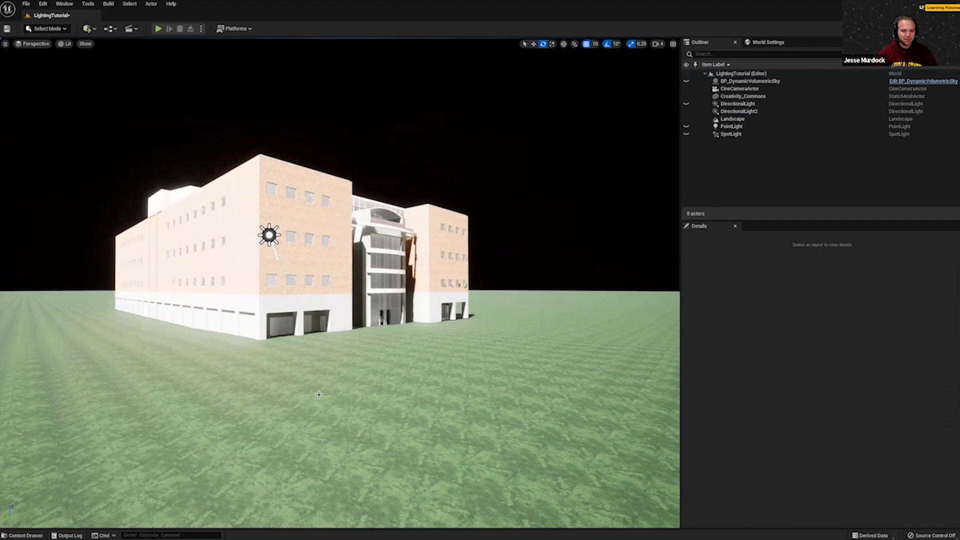
{"action": "scroll", "coordinate": [321, 372], "scroll_direction": "up", "scroll_amount": 2}
{"action": "key", "text": "e"}
{"action": "right_click_drag", "start_coordinate": [304, 396], "coordinate": [279, 400]}
{"action": "key", "text": "a"}
{"action": "key", "text": "a"}
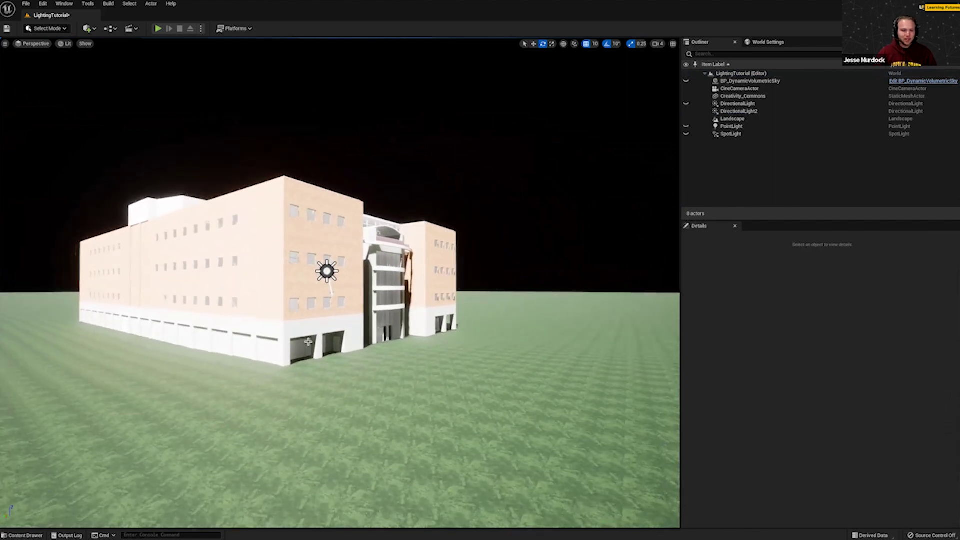
Try an intensity of 5 lux on the new directional light, and set it to 1 lux.
{"action": "left_click", "coordinate": [328, 273]}
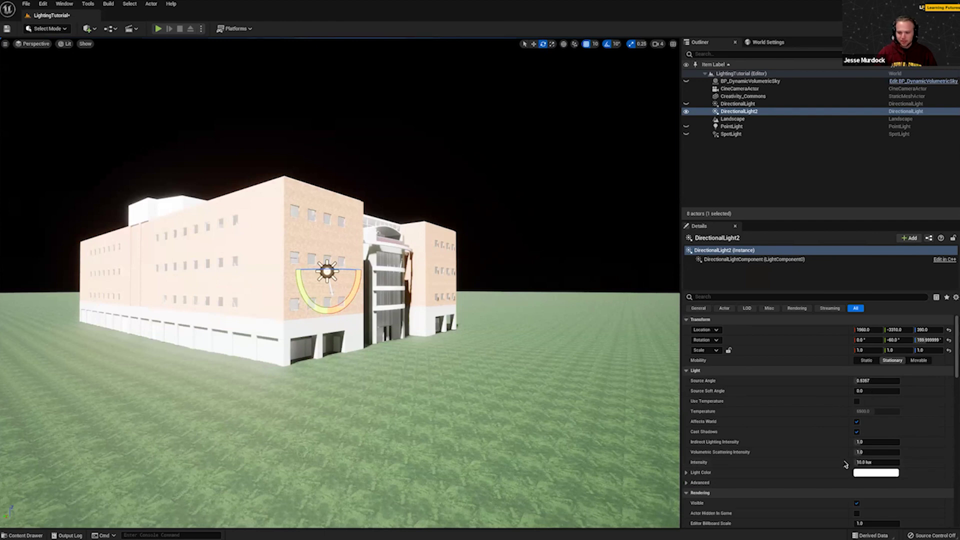
{"action": "left_click", "coordinate": [873, 462]}
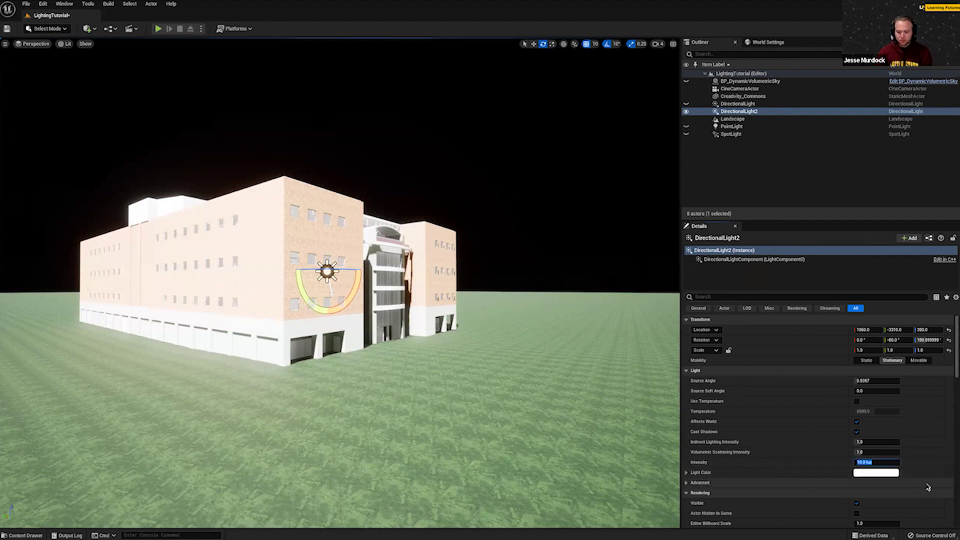
{"action": "type", "text": "5"}
{"action": "key", "text": "Return"}
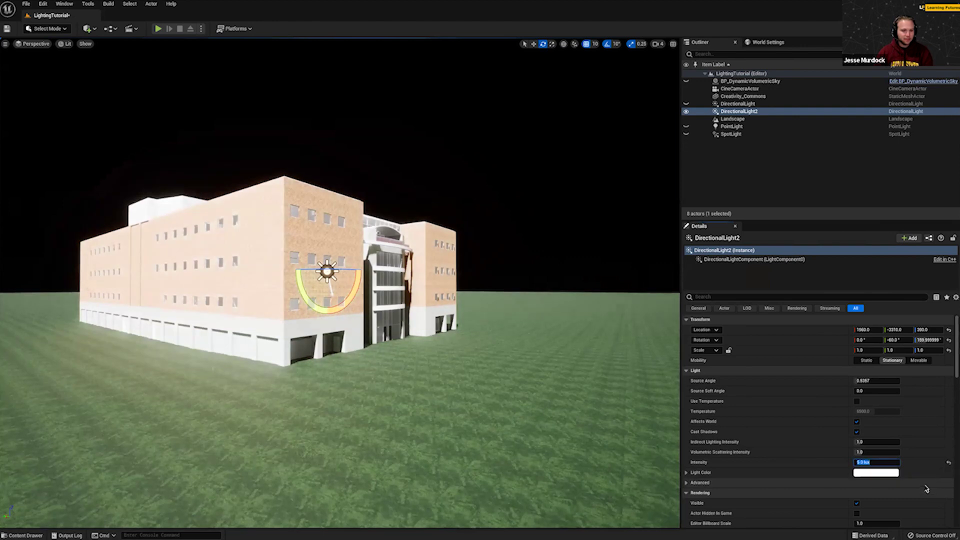
{"action": "type", "text": "1"}
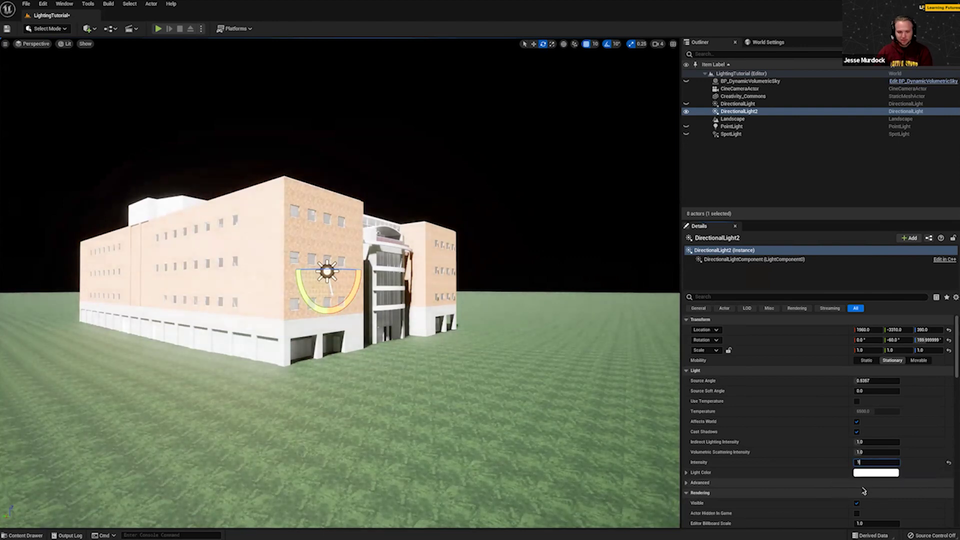
{"action": "key", "text": "Return"}
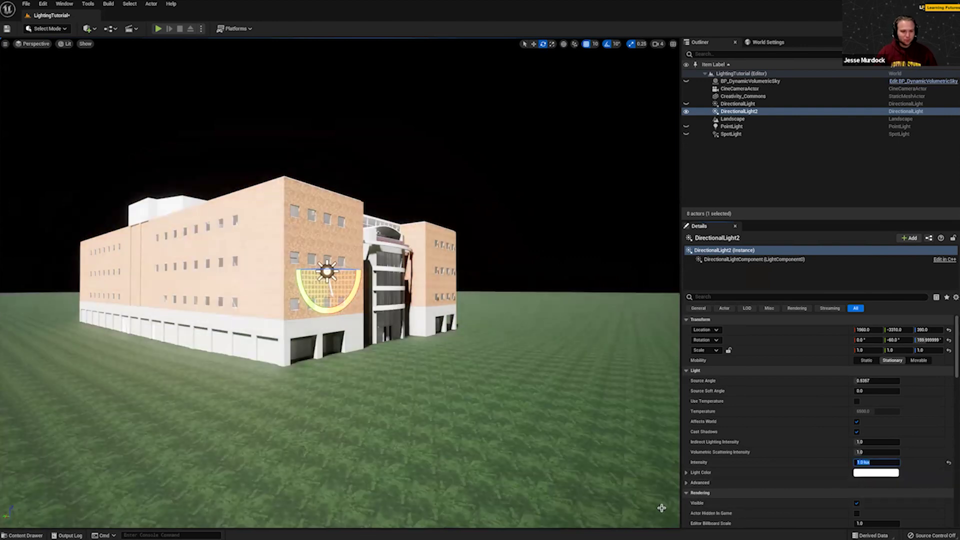
Tint the new directional light a warm peach, with a hue of about 22 and a saturation of about 0.39.
{"action": "right_click_drag", "start_coordinate": [431, 450], "coordinate": [441, 489]}
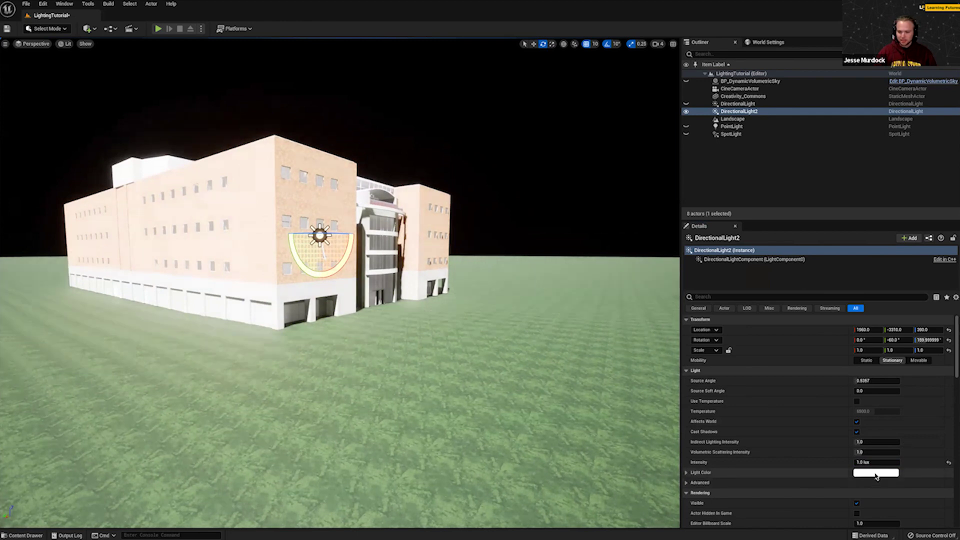
{"action": "mouse_move", "coordinate": [759, 405]}
{"action": "left_mouse_down"}
{"action": "mouse_move", "coordinate": [757, 415]}
{"action": "mouse_move", "coordinate": [724, 406]}
{"action": "mouse_move", "coordinate": [722, 382]}
{"action": "mouse_move", "coordinate": [734, 376]}
{"action": "mouse_move", "coordinate": [770, 413]}
{"action": "left_mouse_up"}
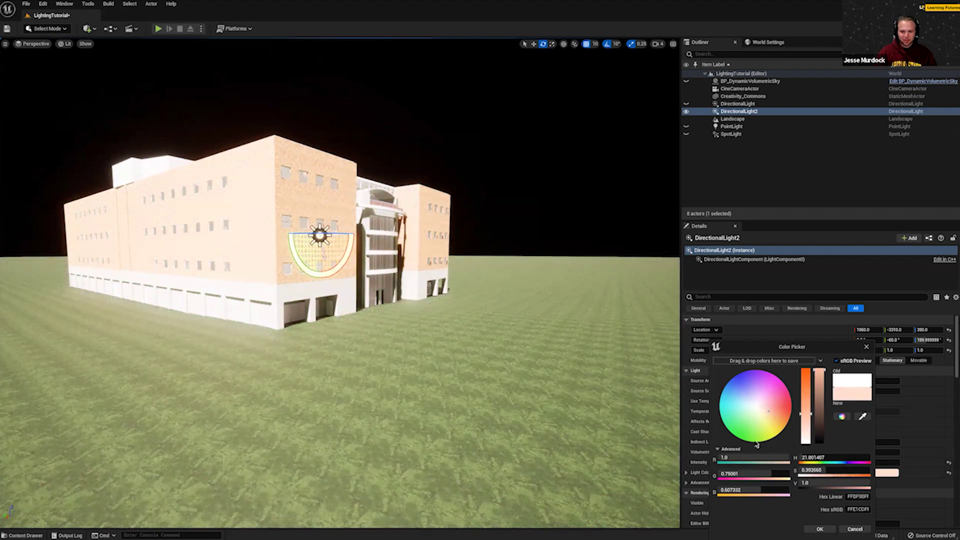
{"action": "left_click", "coordinate": [819, 529]}
{"action": "left_click", "coordinate": [495, 184]}
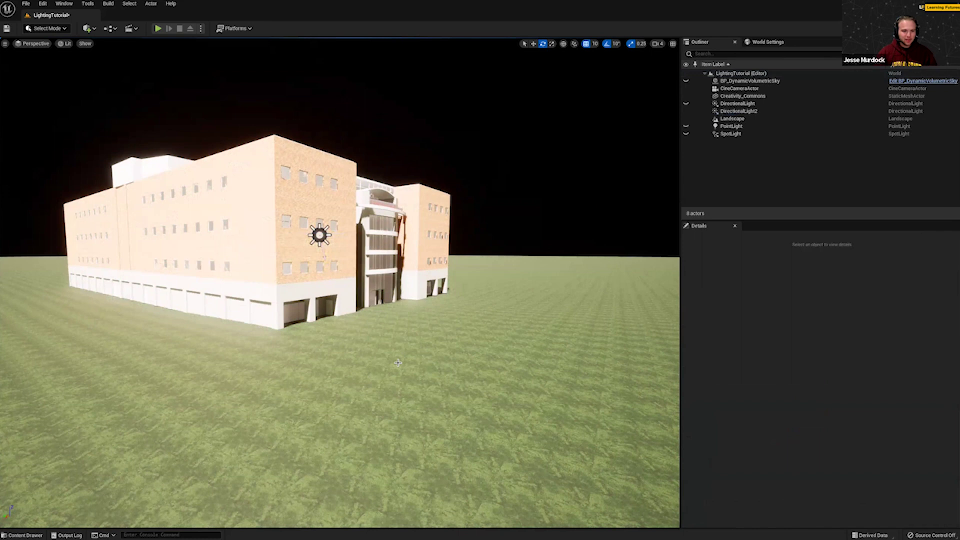
Examine the warm-tinted directional light on the building's facades from several distances, with the light icon hidden.
{"action": "mouse_move", "coordinate": [383, 404]}
{"action": "right_mouse_down"}
{"action": "mouse_move", "coordinate": [373, 392]}
{"action": "mouse_move", "coordinate": [401, 372]}
{"action": "mouse_move", "coordinate": [416, 375]}
{"action": "mouse_move", "coordinate": [363, 388]}
{"action": "mouse_move", "coordinate": [368, 396]}
{"action": "right_mouse_up"}
{"action": "key", "text": "a"}
{"action": "key", "text": "d"}
{"action": "key", "text": "w"}
{"action": "left_click", "coordinate": [192, 242]}
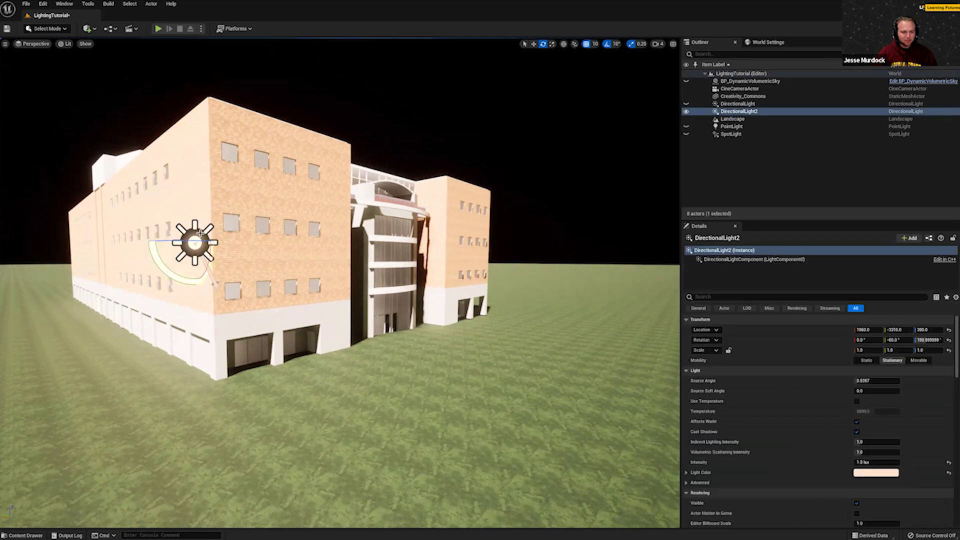
{"action": "key", "text": "s"}
{"action": "right_click_drag", "start_coordinate": [306, 364], "coordinate": [350, 328]}
{"action": "key", "text": "a"}
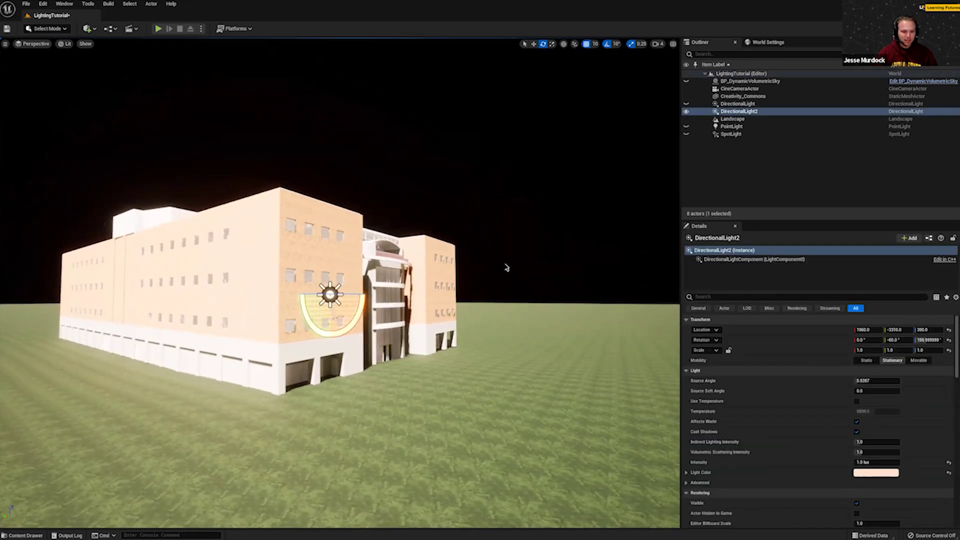
{"action": "left_click", "coordinate": [507, 266]}
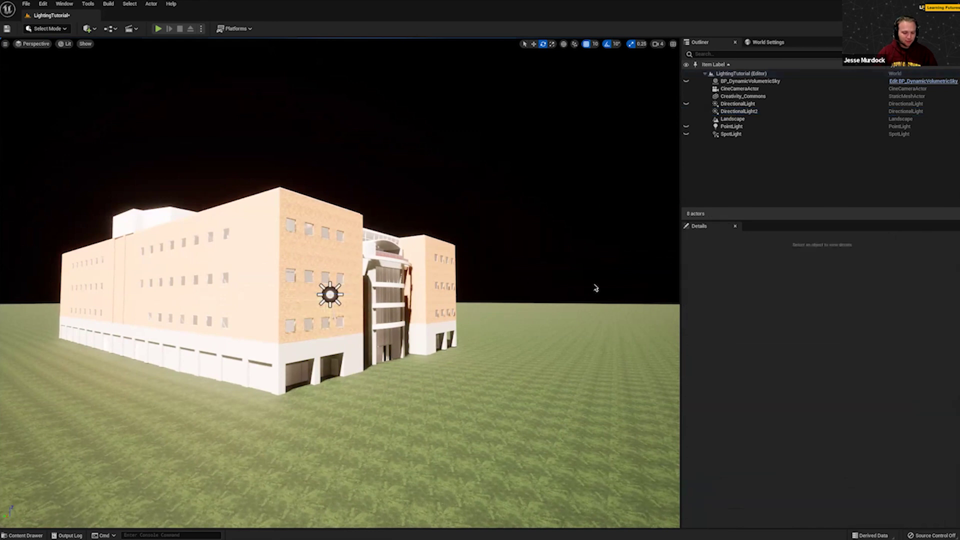
{"action": "key", "text": "g"}
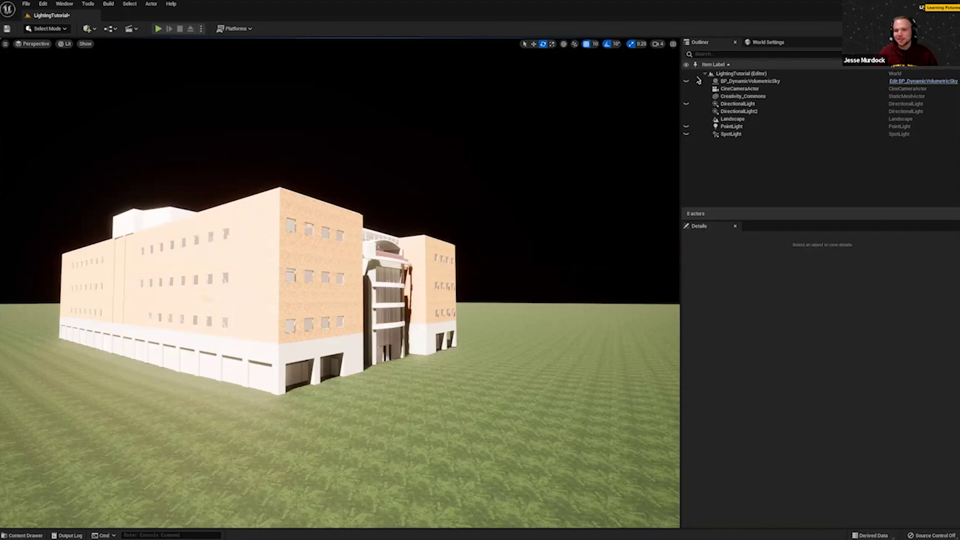
Delete the peach-tinted directional light and make the original directional light visible again.
{"action": "right_click", "coordinate": [734, 104]}
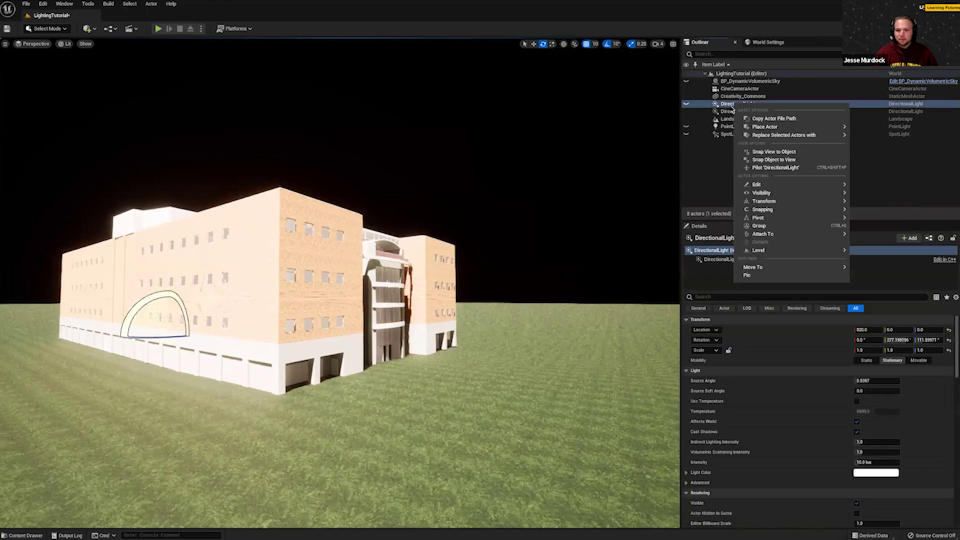
{"action": "left_click", "coordinate": [738, 111]}
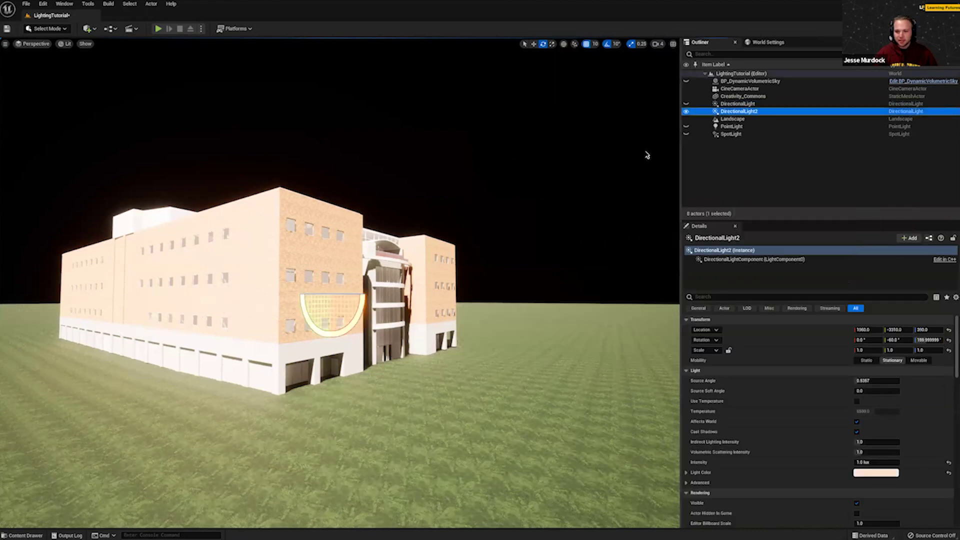
{"action": "key", "text": "Delete"}
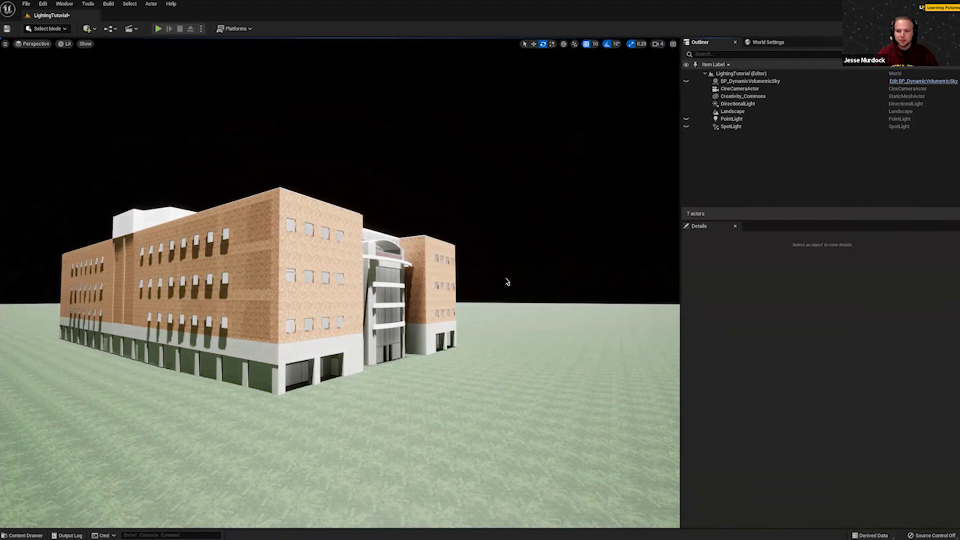
Lower the landscape's Z location in the atrium so the grass sits beneath the building's own floor.
{"action": "key", "text": "d"}
{"action": "right_click_drag", "start_coordinate": [412, 353], "coordinate": [204, 361]}
{"action": "key", "text": "w"}
{"action": "key", "text": "w"}
{"action": "right_click_drag", "start_coordinate": [233, 292], "coordinate": [235, 321]}
{"action": "right_click_drag", "start_coordinate": [413, 345], "coordinate": [308, 432]}
{"action": "key", "text": "d"}
{"action": "key", "text": "w"}
{"action": "left_click", "coordinate": [309, 433]}
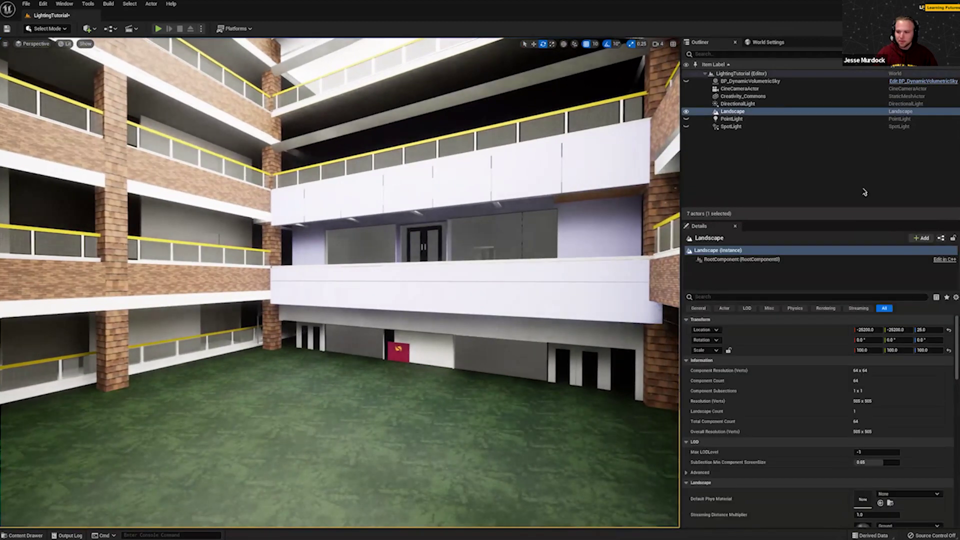
{"action": "left_click", "coordinate": [926, 330]}
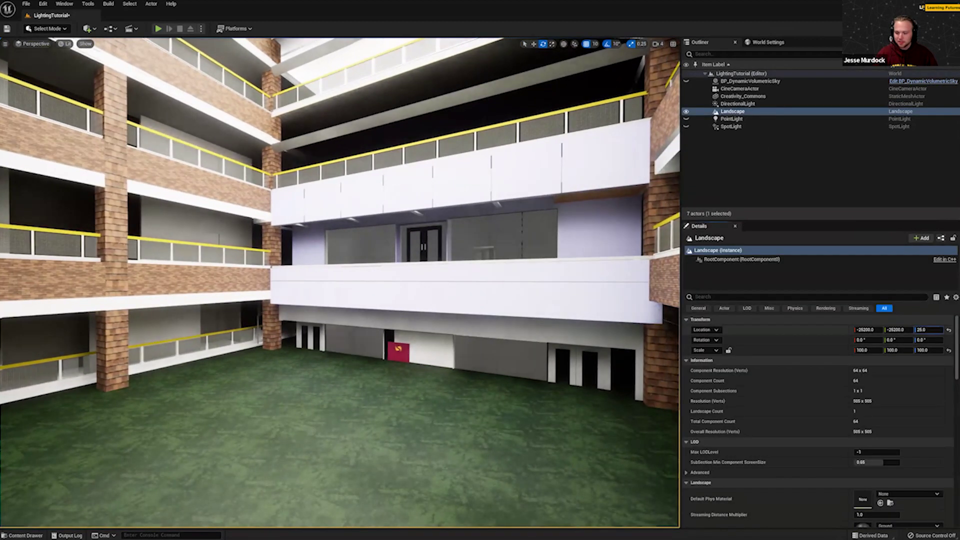
{"action": "key", "text": "Return"}
{"action": "key", "text": "Escape"}
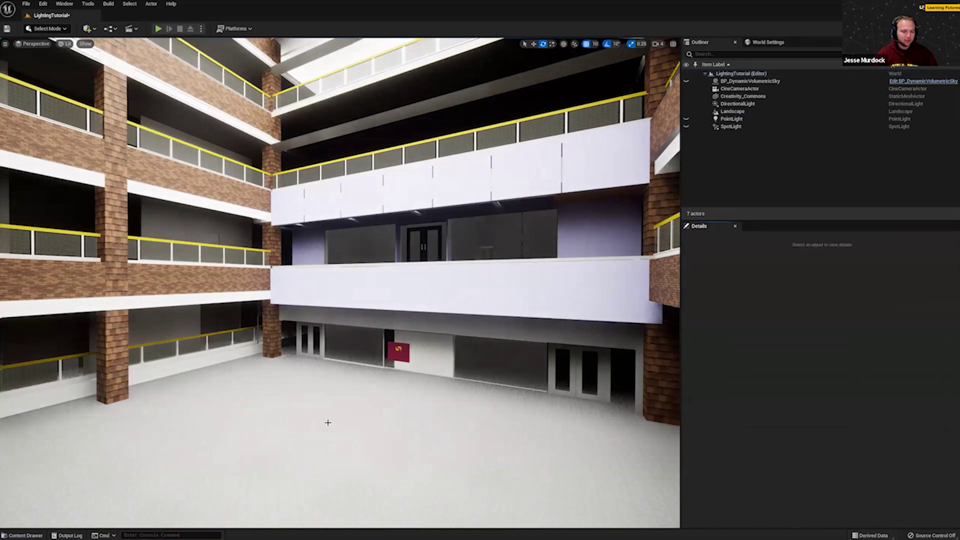
Hide the remaining directional light and show the existing point light in the atrium.
{"action": "right_click_drag", "start_coordinate": [328, 423], "coordinate": [310, 392]}
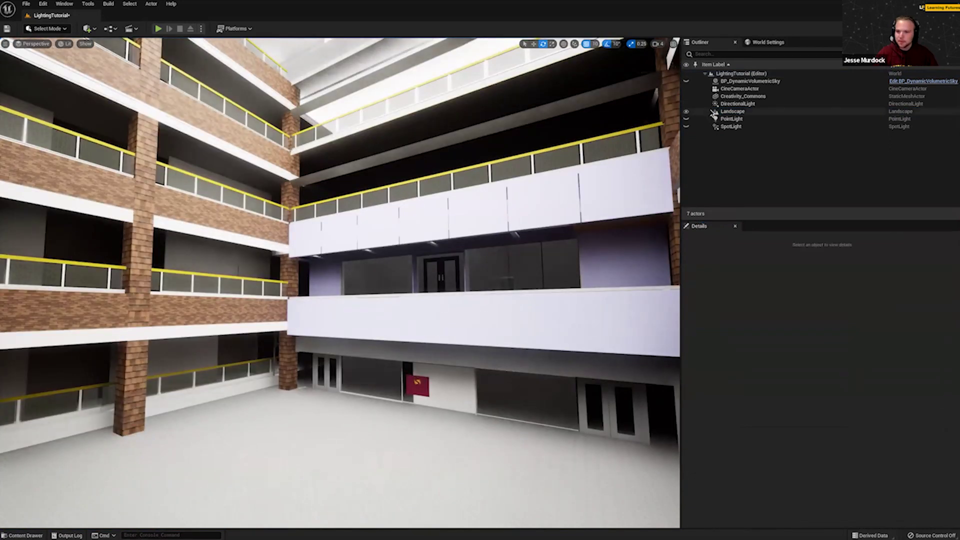
{"action": "left_click", "coordinate": [686, 106]}
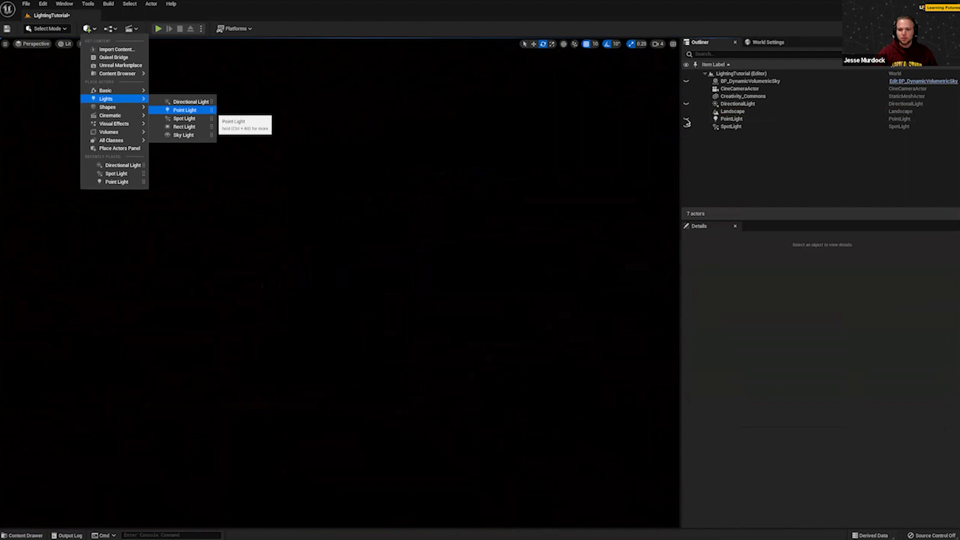
{"action": "left_click", "coordinate": [688, 122]}
{"action": "left_click", "coordinate": [686, 119]}
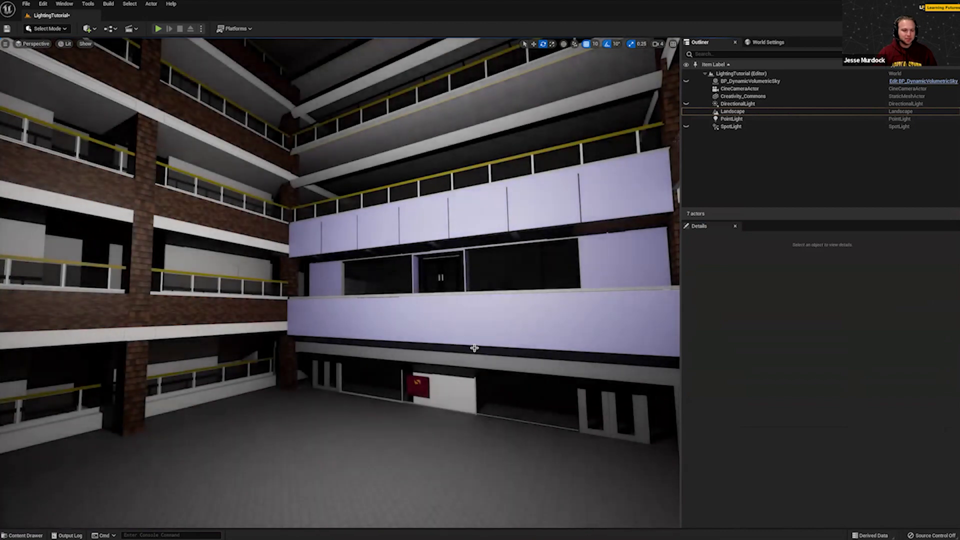
Raise the point light in the atrium to a Z location of 400.
{"action": "right_click_drag", "start_coordinate": [474, 348], "coordinate": [615, 346]}
{"action": "right_click_drag", "start_coordinate": [351, 330], "coordinate": [281, 332]}
{"action": "right_click_drag", "start_coordinate": [450, 235], "coordinate": [648, 235]}
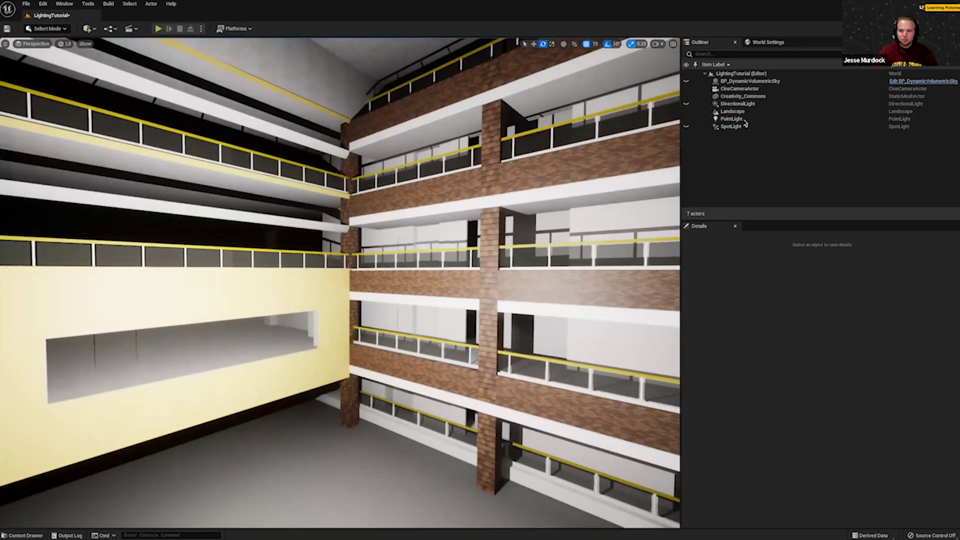
{"action": "left_click", "coordinate": [732, 119]}
{"action": "left_click", "coordinate": [390, 302]}
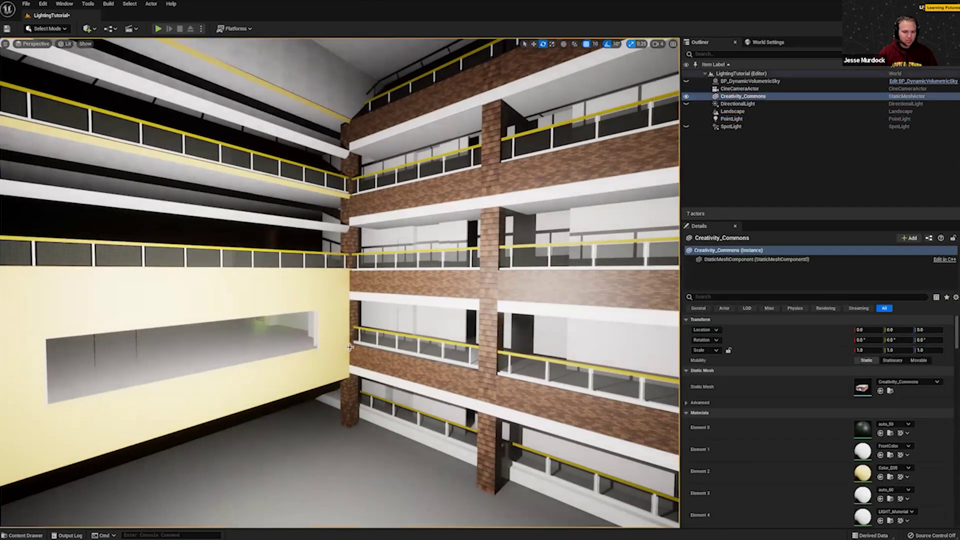
{"action": "left_click", "coordinate": [300, 335]}
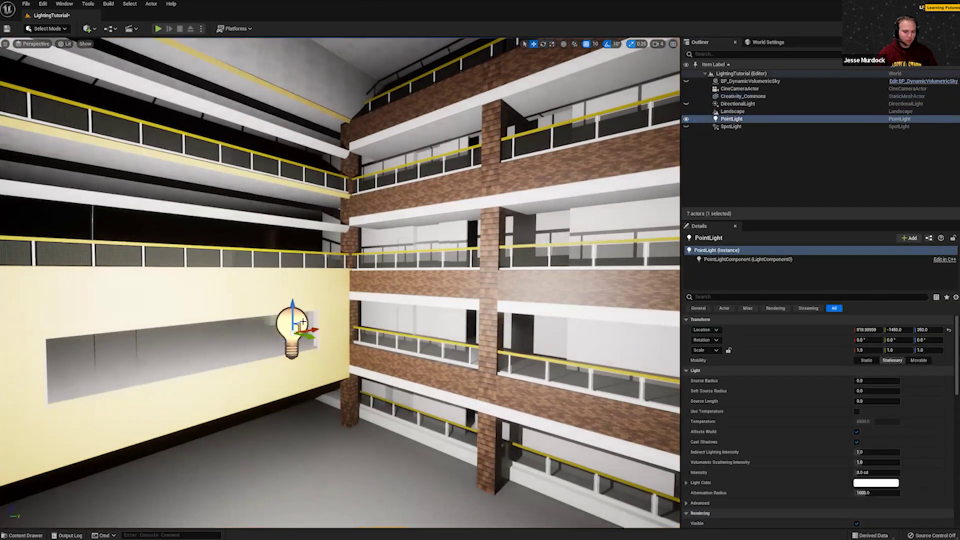
{"action": "right_click_drag", "start_coordinate": [415, 312], "coordinate": [371, 309]}
{"action": "left_click_drag", "start_coordinate": [426, 304], "coordinate": [452, 260]}
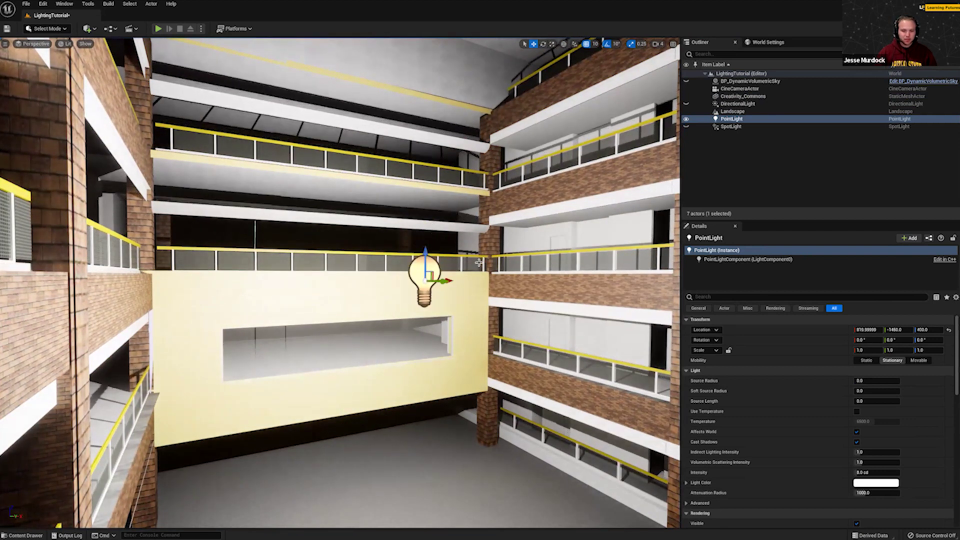
Try an intensity of 1 cd on the point light, and set it to 10 cd.
{"action": "right_click_drag", "start_coordinate": [424, 280], "coordinate": [320, 270]}
{"action": "right_click_drag", "start_coordinate": [340, 282], "coordinate": [200, 283]}
{"action": "right_click_drag", "start_coordinate": [340, 230], "coordinate": [290, 228]}
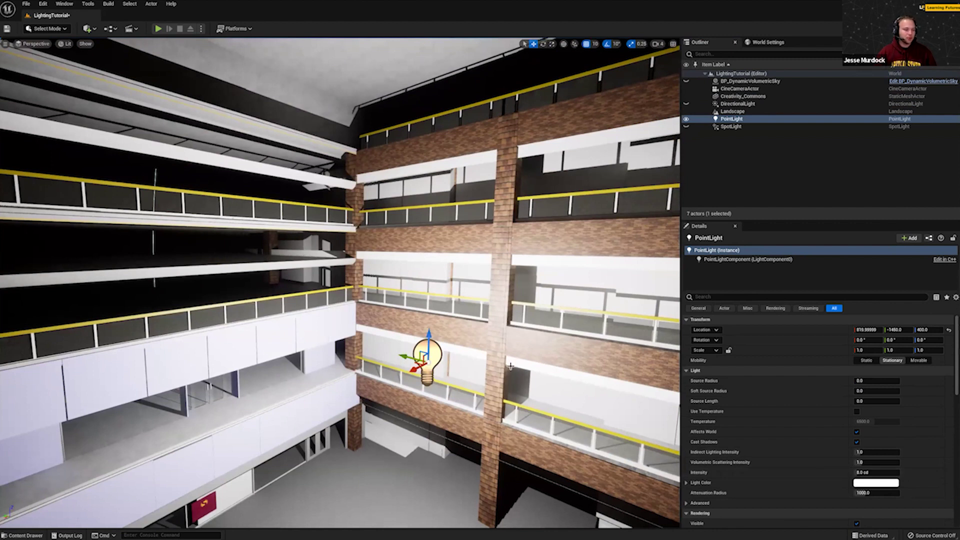
{"action": "left_click", "coordinate": [877, 472]}
{"action": "type", "text": "1"}
{"action": "key", "text": "Return"}
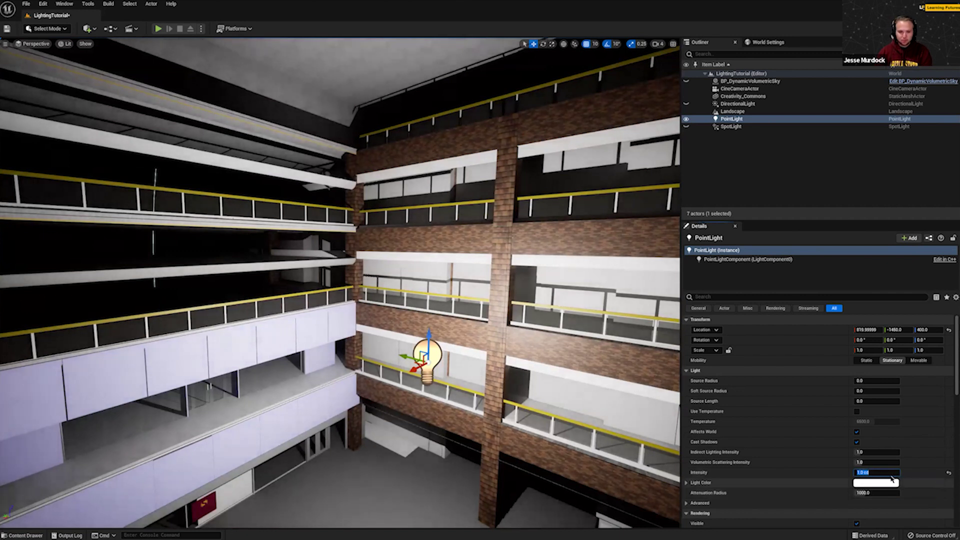
{"action": "type", "text": "10"}
{"action": "key", "text": "Return"}
Reduce the point light's attenuation radius to about 647, and try a pale violet light colour on it.
{"action": "mouse_move", "coordinate": [876, 493]}
{"action": "left_mouse_down"}
{"action": "mouse_move", "coordinate": [816, 494]}
{"action": "mouse_move", "coordinate": [875, 494]}
{"action": "left_mouse_up"}
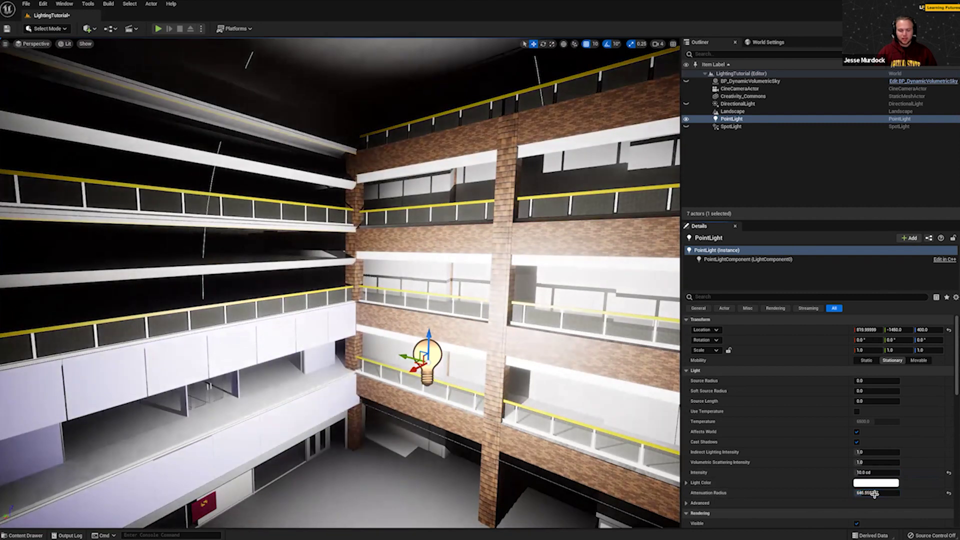
{"action": "right_click_drag", "start_coordinate": [430, 280], "coordinate": [326, 295]}
{"action": "mouse_move", "coordinate": [290, 266]}
{"action": "right_mouse_down"}
{"action": "mouse_move", "coordinate": [310, 265]}
{"action": "mouse_move", "coordinate": [260, 272]}
{"action": "mouse_move", "coordinate": [360, 262]}
{"action": "mouse_move", "coordinate": [288, 268]}
{"action": "right_mouse_up"}
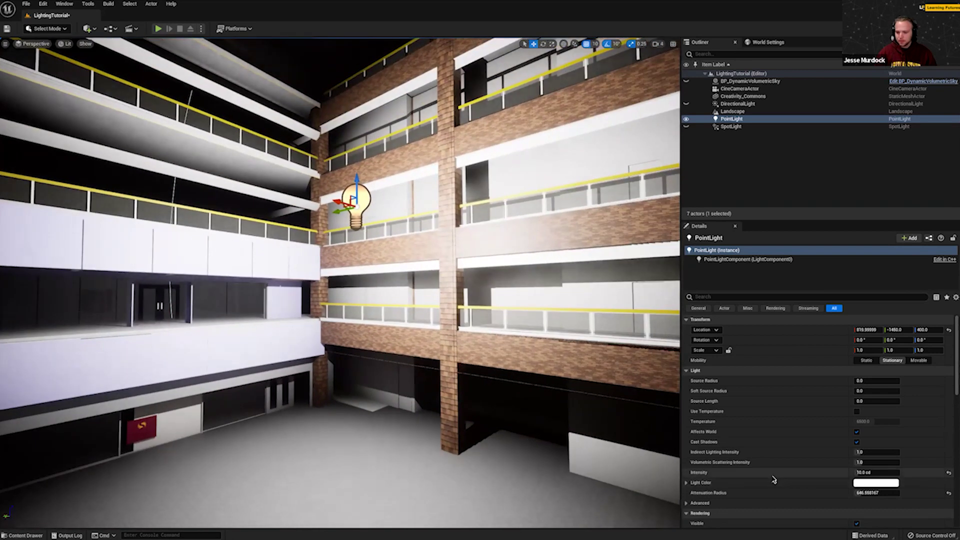
{"action": "left_click_drag", "start_coordinate": [790, 425], "coordinate": [773, 394]}
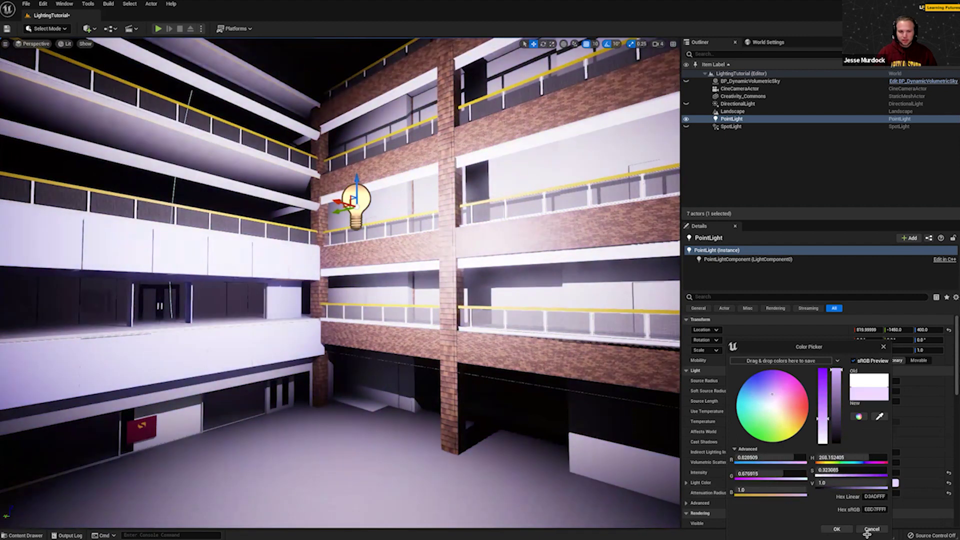
Reduce the point light's attenuation radius to about 379 and move it onto the upper balcony at about X 1340, Z 470.
{"action": "right_click_drag", "start_coordinate": [429, 368], "coordinate": [180, 353]}
{"action": "key", "text": "d"}
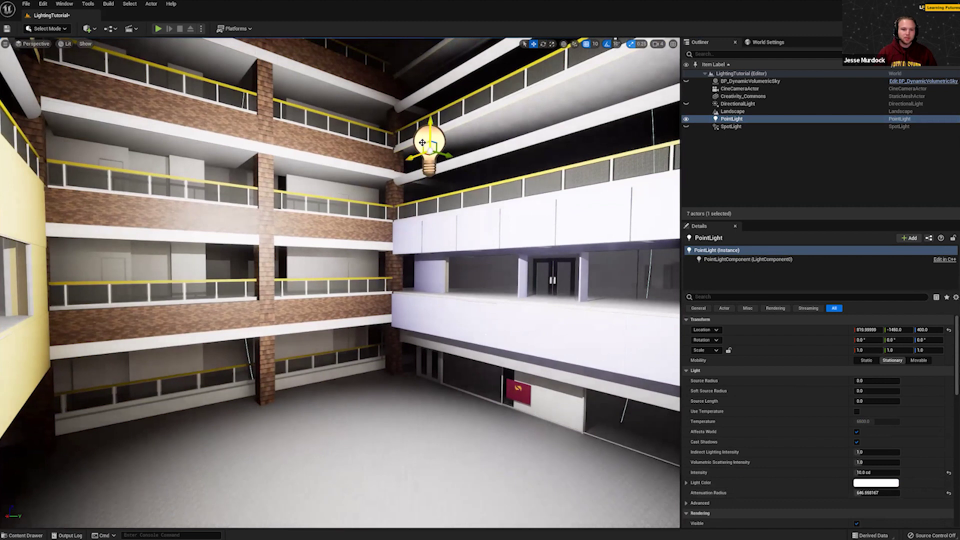
{"action": "left_click_drag", "start_coordinate": [864, 492], "coordinate": [871, 495]}
{"action": "left_click_drag", "start_coordinate": [411, 158], "coordinate": [266, 215]}
{"action": "left_click_drag", "start_coordinate": [273, 180], "coordinate": [273, 140]}
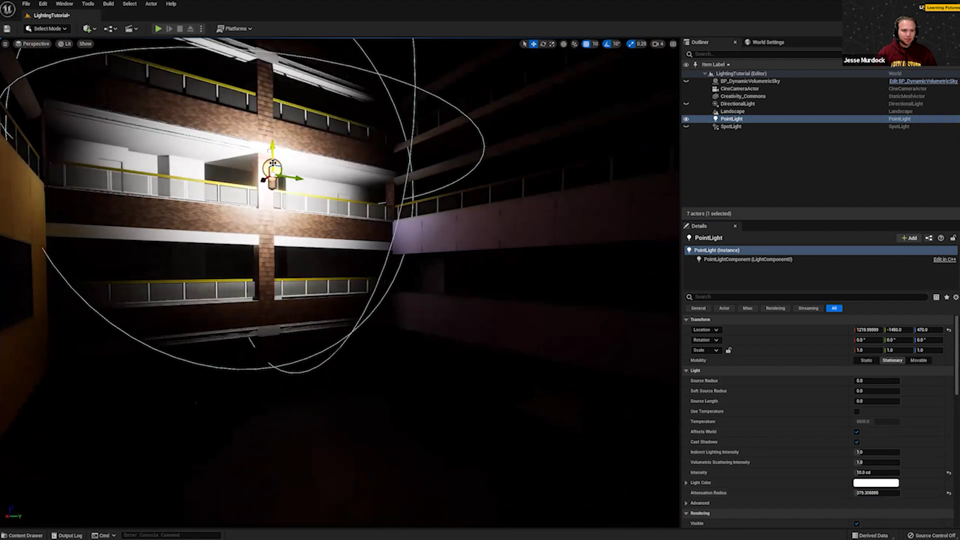
{"action": "left_click_drag", "start_coordinate": [263, 173], "coordinate": [231, 185]}
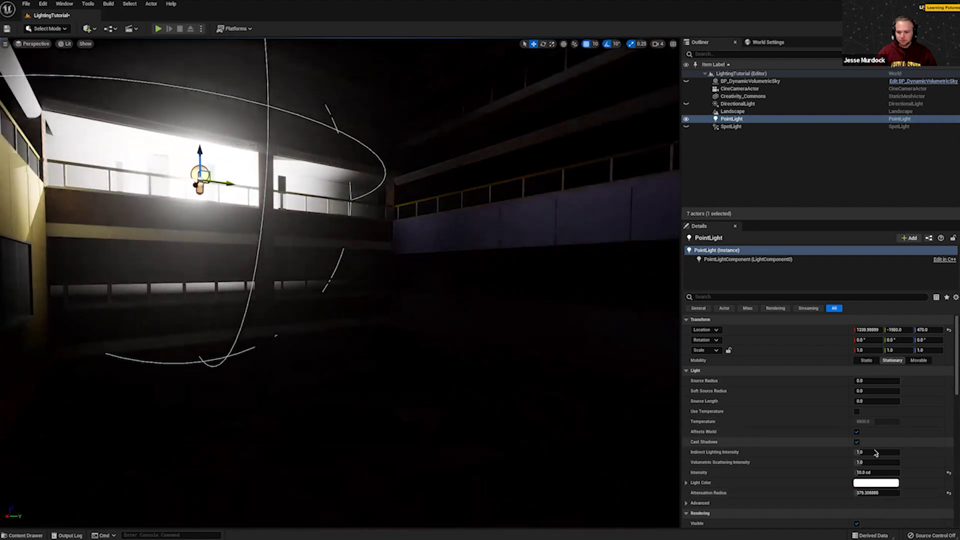
Shrink the balcony point light's attenuation radius to about 102 and set its intensity to 0.1 cd.
{"action": "left_click_drag", "start_coordinate": [881, 499], "coordinate": [864, 474]}
{"action": "left_click", "coordinate": [864, 474]}
{"action": "type", "text": ".1"}
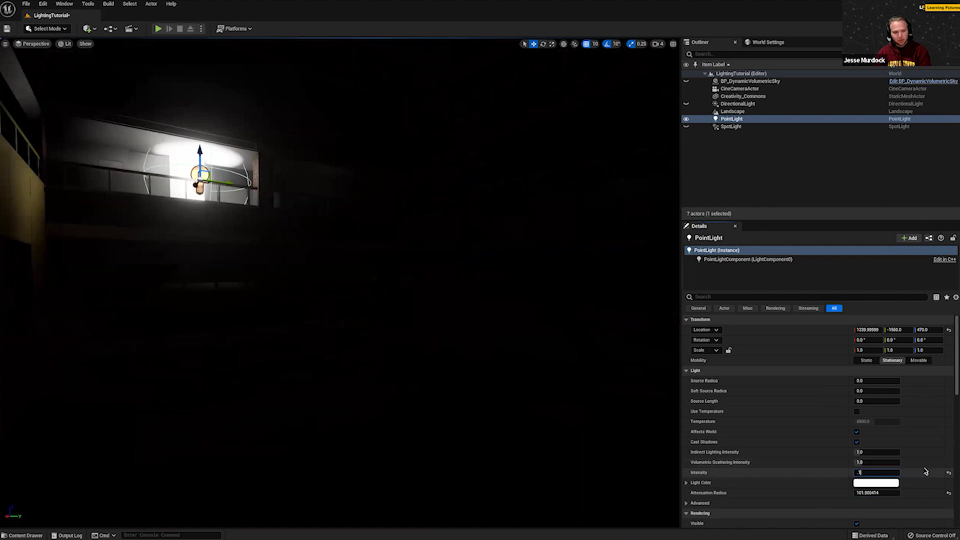
{"action": "key", "text": "Return"}
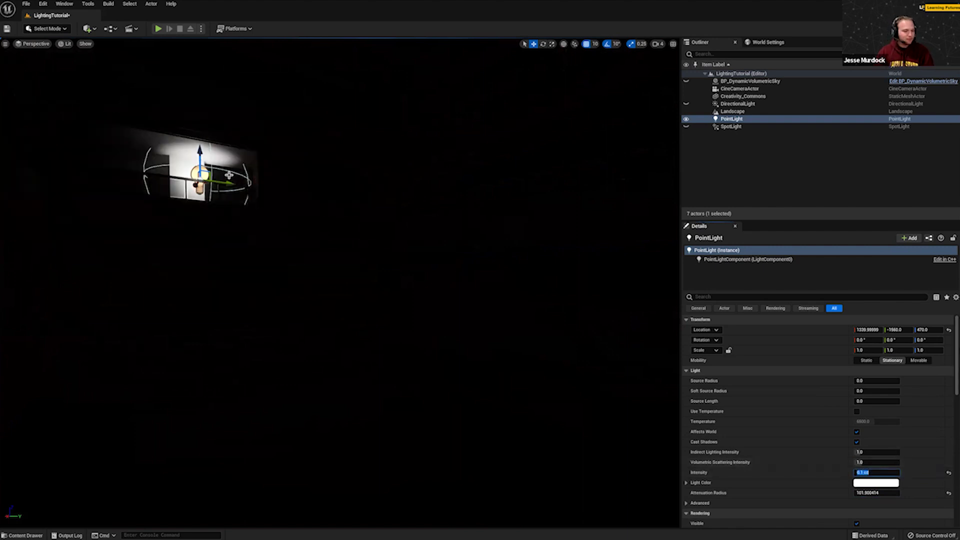
Duplicate the point light into a row of four along the balcony, and copy that row onto the other three levels.
{"action": "right_click_drag", "start_coordinate": [246, 228], "coordinate": [240, 206]}
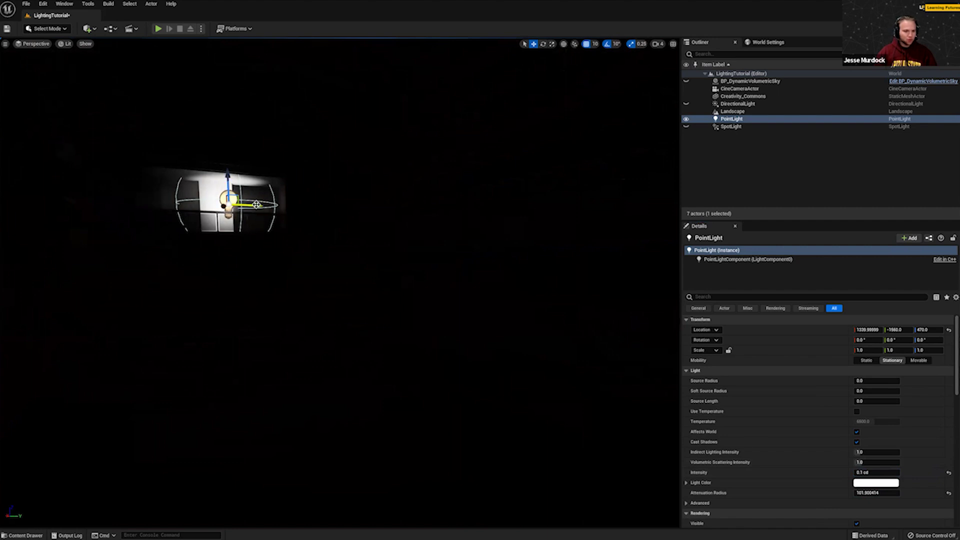
{"action": "left_click_drag", "start_coordinate": [256, 205], "coordinate": [193, 214], "text": "alt"}
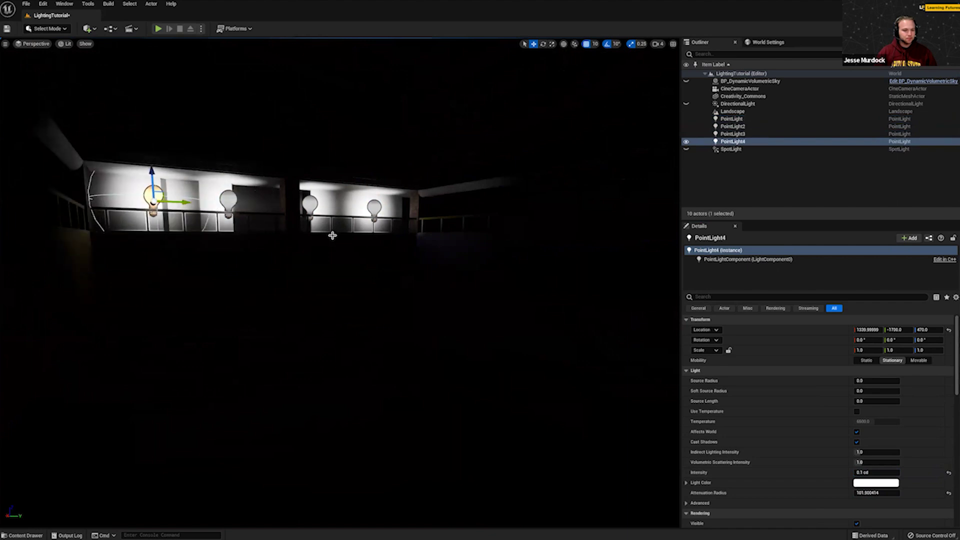
{"action": "left_click", "coordinate": [762, 119], "text": "shift"}
{"action": "left_click_drag", "start_coordinate": [375, 182], "coordinate": [386, 258], "text": "alt"}
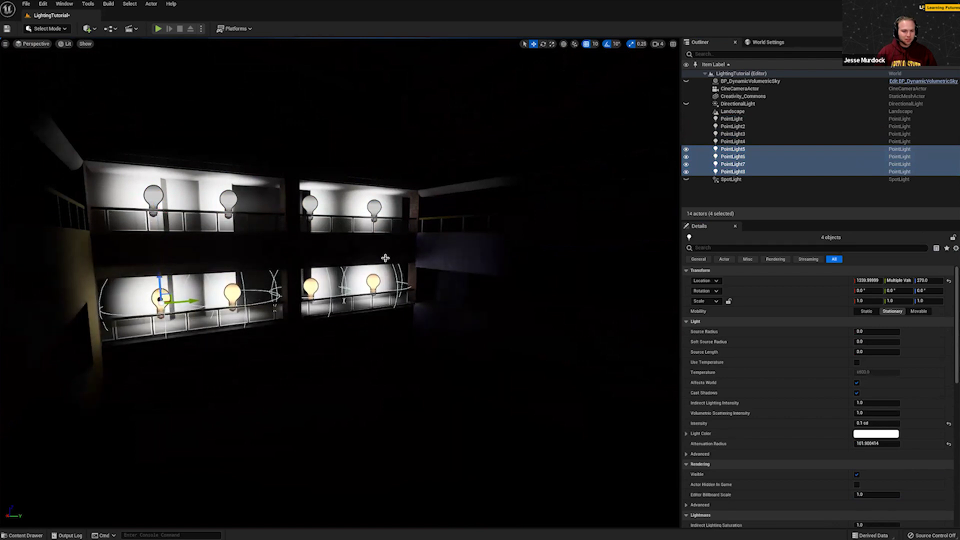
{"action": "left_click_drag", "start_coordinate": [160, 279], "coordinate": [145, 84], "text": "alt"}
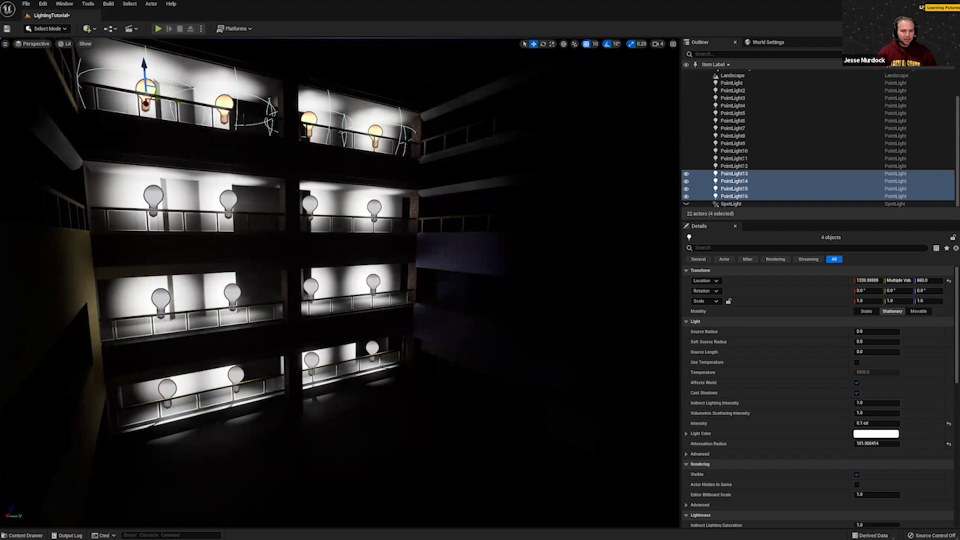
Hide the light icons and view the four lit balcony levels face on.
{"action": "left_click", "coordinate": [400, 341]}
{"action": "key", "text": "g"}
{"action": "right_click_drag", "start_coordinate": [401, 341], "coordinate": [525, 325]}
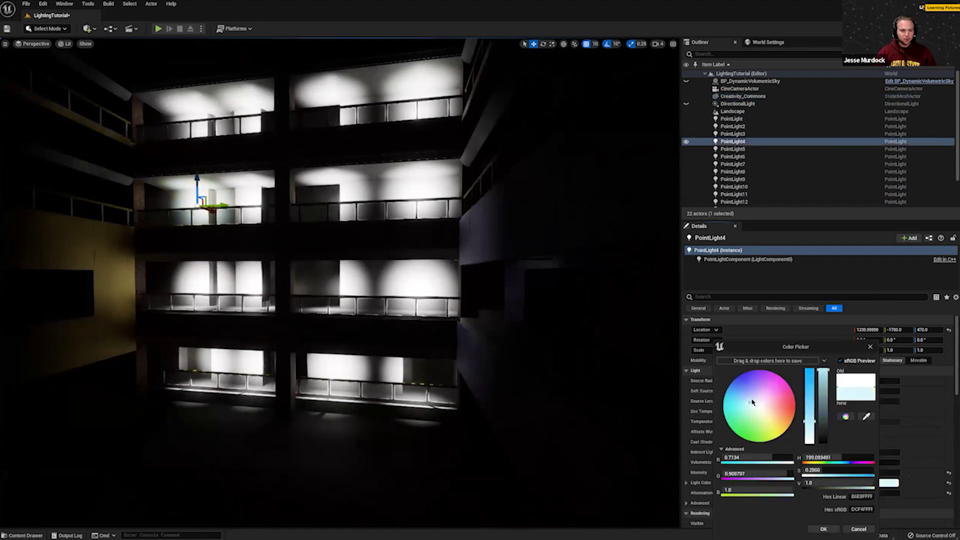
Try a pale blue tint on one point light and pink and teal tints on all sixteen, and cancel the colour change.
{"action": "left_click_drag", "start_coordinate": [809, 396], "coordinate": [809, 425]}
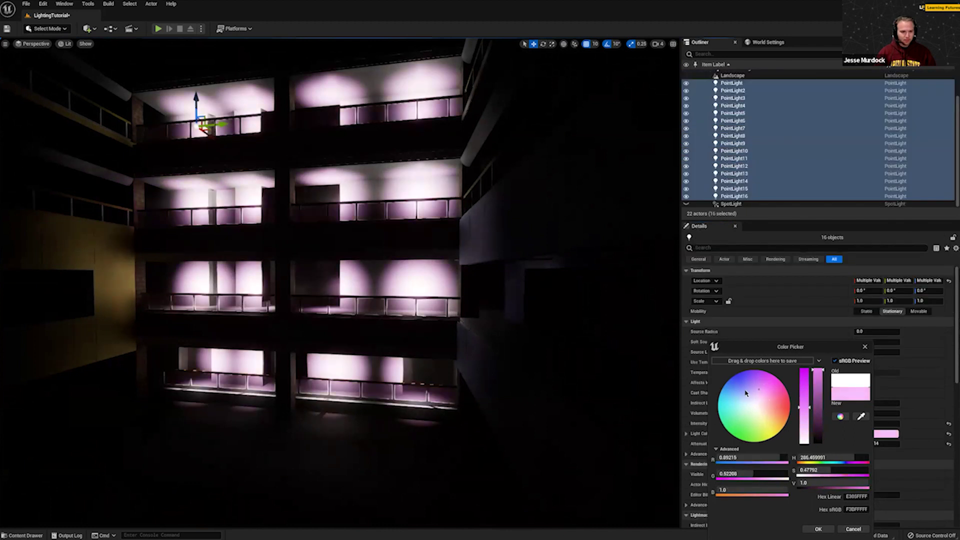
{"action": "left_click_drag", "start_coordinate": [768, 395], "coordinate": [724, 413]}
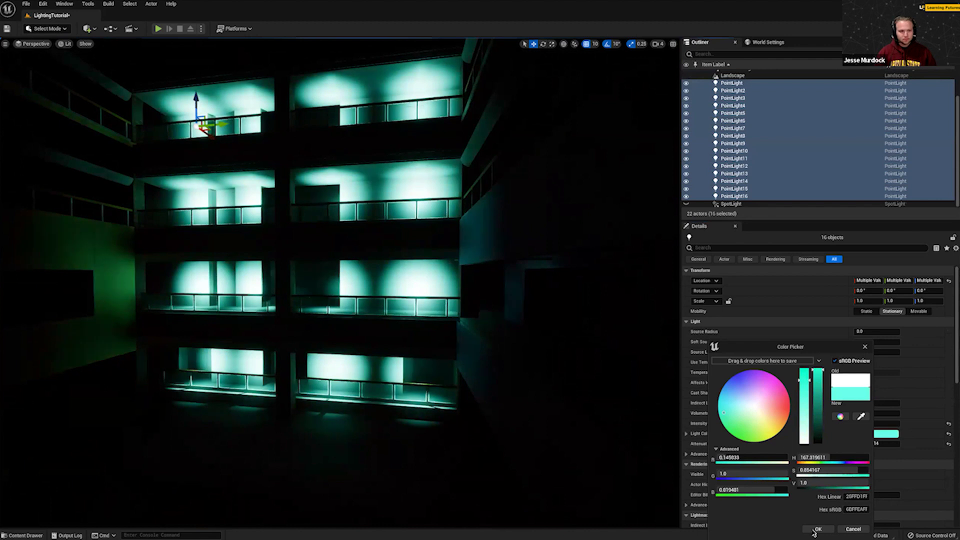
{"action": "left_click", "coordinate": [854, 530]}
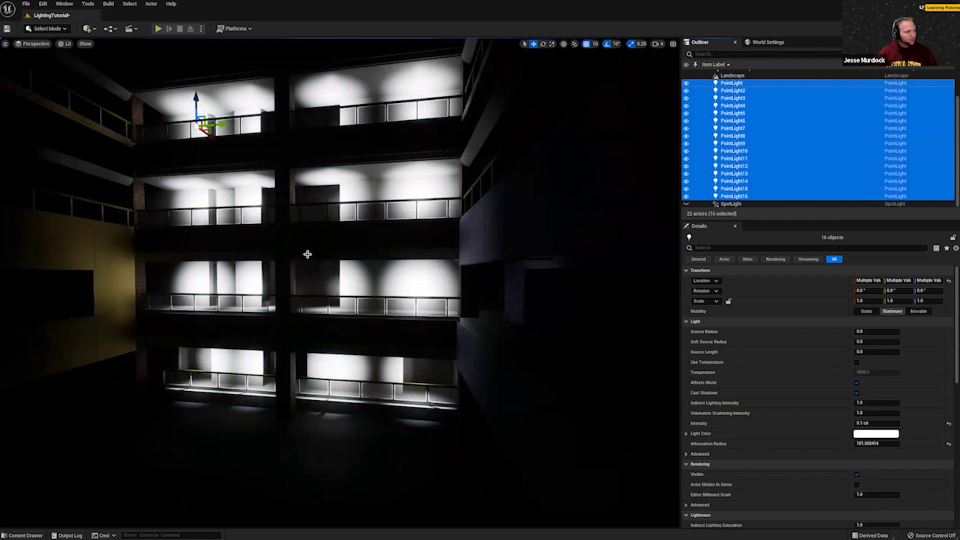
Hide all sixteen point lights and group them in a collapsed folder named Point Light Walls.
{"action": "right_click_drag", "start_coordinate": [356, 298], "coordinate": [380, 205]}
{"action": "key", "text": "w"}
{"action": "key", "text": "w"}
{"action": "right_click_drag", "start_coordinate": [353, 276], "coordinate": [338, 307]}
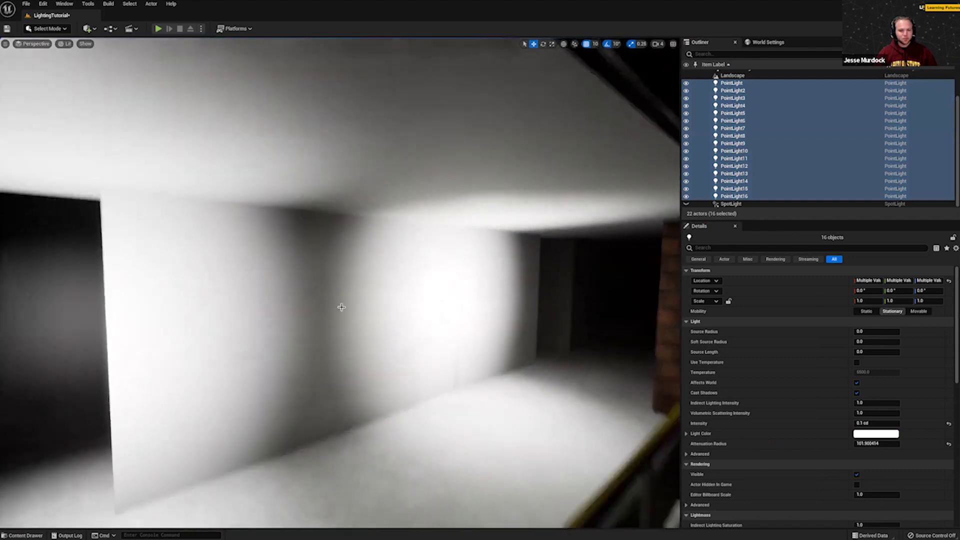
{"action": "right_click_drag", "start_coordinate": [385, 417], "coordinate": [381, 408]}
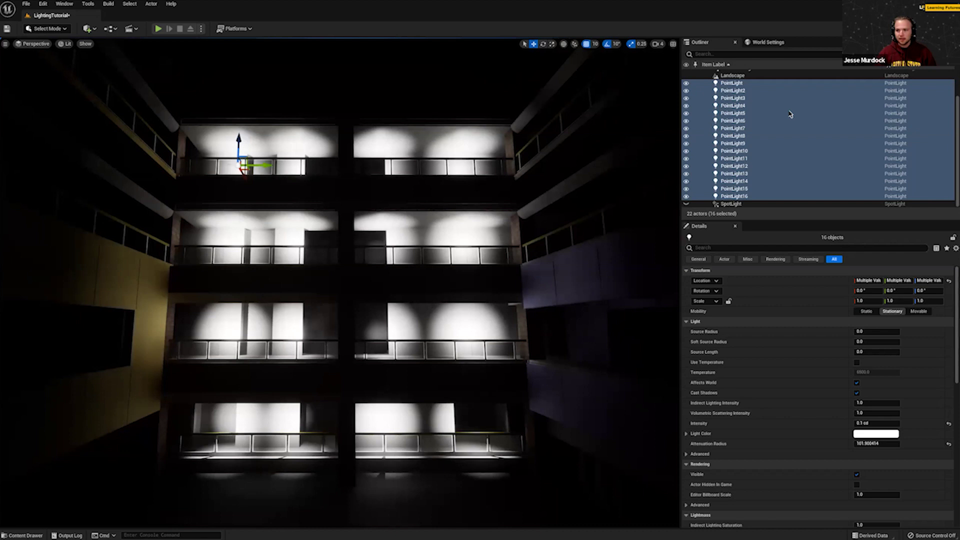
{"action": "key", "text": "h"}
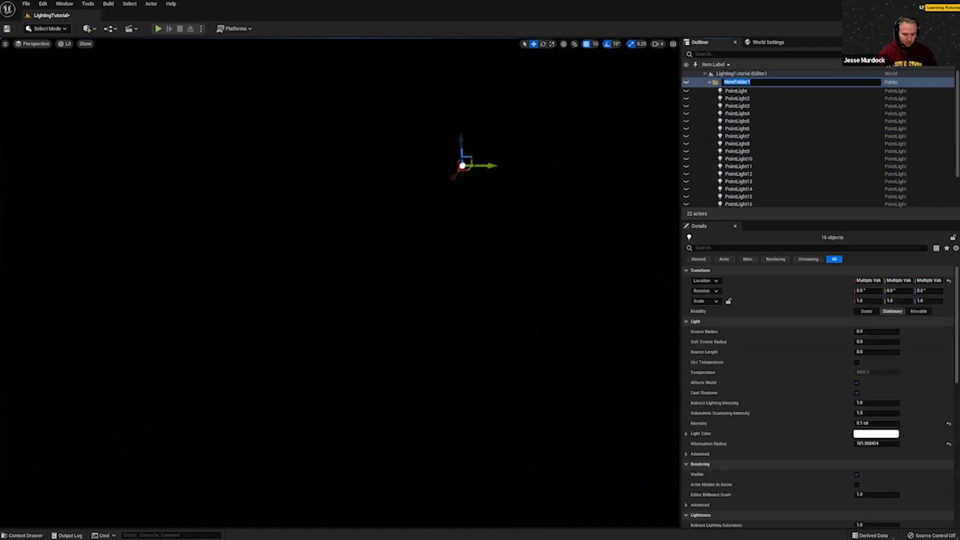
{"action": "type", "text": "Point Light Walls"}
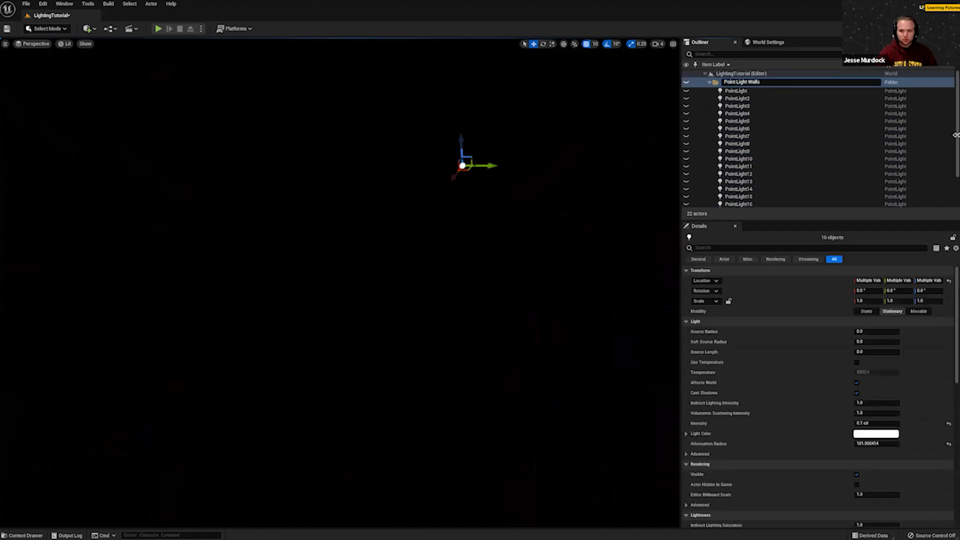
{"action": "key", "text": "Return"}
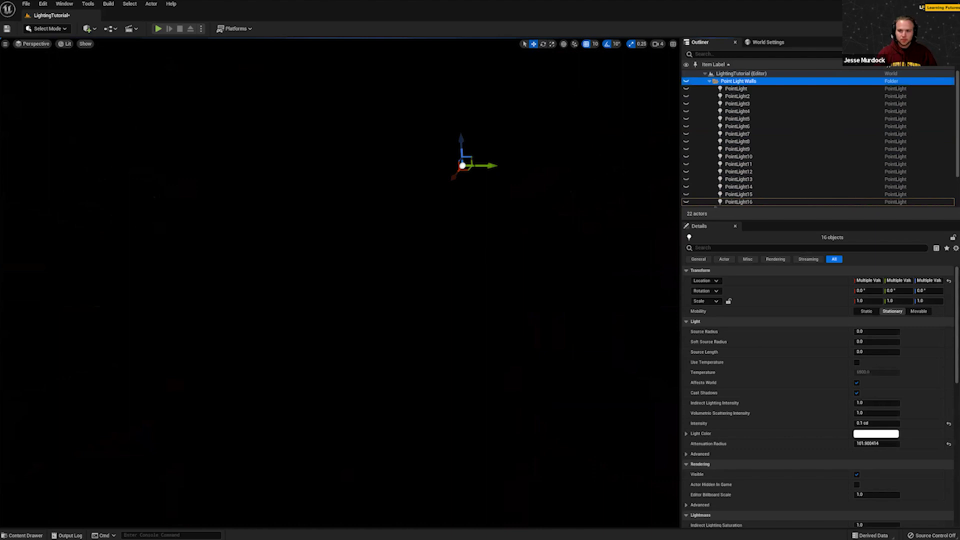
{"action": "left_click", "coordinate": [709, 81]}
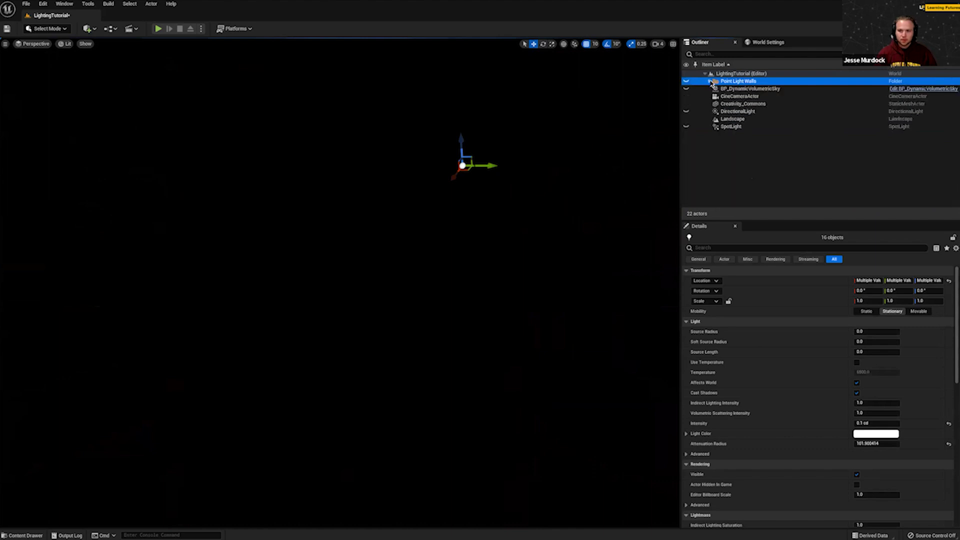
{"action": "left_click", "coordinate": [758, 171]}
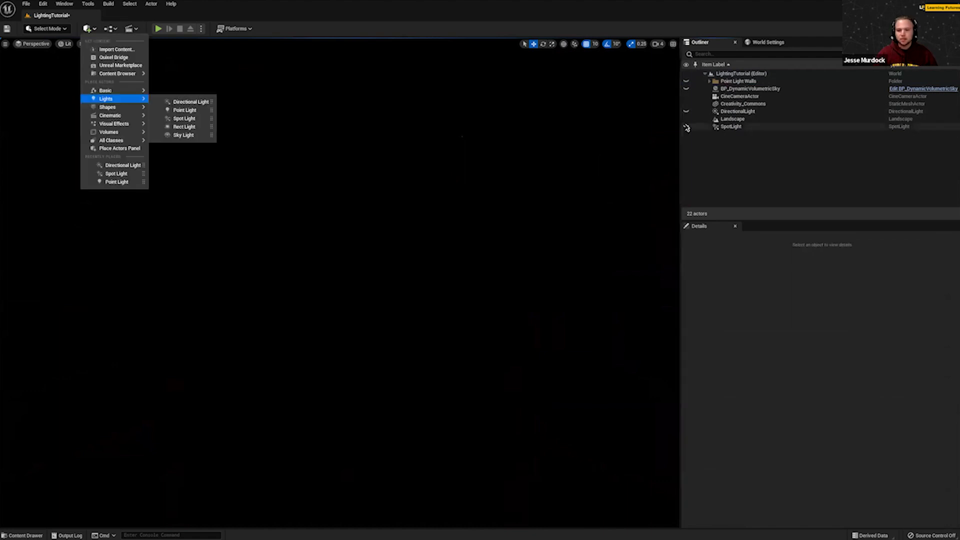
Unhide the old spot light, add a new spot light on the atrium floor, and delete the old one.
{"action": "left_click", "coordinate": [687, 127]}
{"action": "right_click_drag", "start_coordinate": [362, 307], "coordinate": [378, 286]}
{"action": "key", "text": "g"}
{"action": "left_click", "coordinate": [403, 284]}
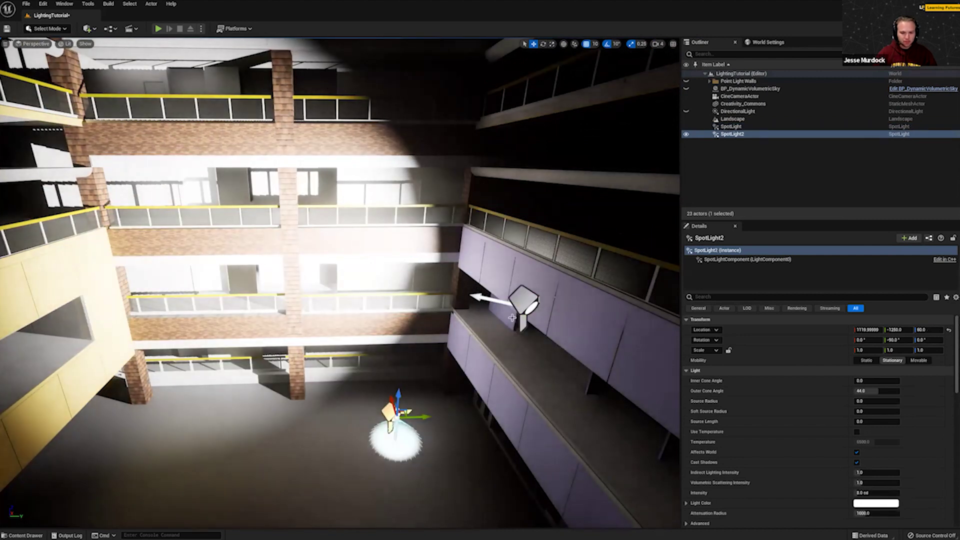
{"action": "left_click", "coordinate": [513, 318]}
{"action": "key", "text": "Delete"}
{"action": "left_click", "coordinate": [376, 400]}
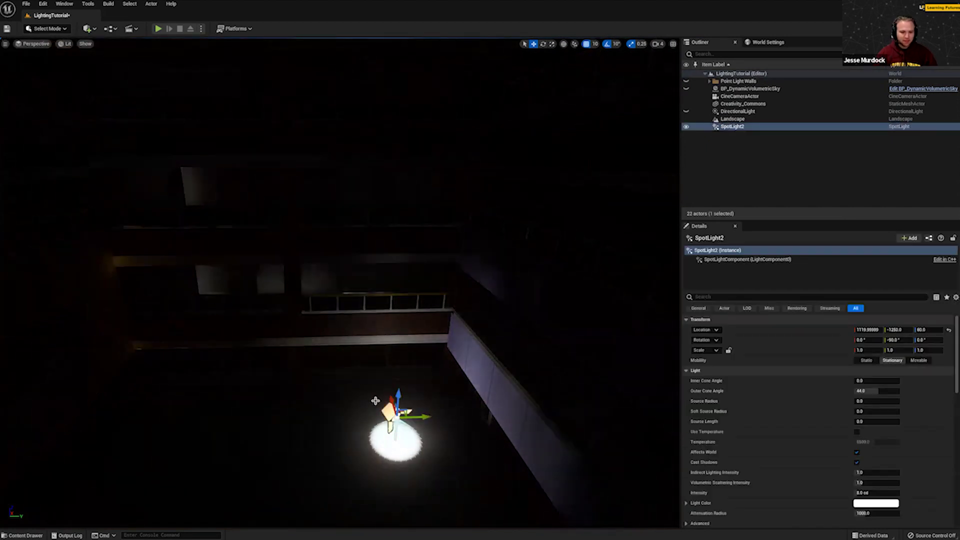
Raise the new spot light above the atrium floor to a height of about 540.
{"action": "left_click_drag", "start_coordinate": [399, 400], "coordinate": [448, 116]}
{"action": "mouse_move", "coordinate": [447, 116]}
{"action": "right_mouse_down"}
{"action": "mouse_move", "coordinate": [460, 55]}
{"action": "mouse_move", "coordinate": [500, 41]}
{"action": "mouse_move", "coordinate": [487, 80]}
{"action": "mouse_move", "coordinate": [487, 165]}
{"action": "mouse_move", "coordinate": [515, 105]}
{"action": "mouse_move", "coordinate": [520, 125]}
{"action": "mouse_move", "coordinate": [533, 120]}
{"action": "mouse_move", "coordinate": [484, 90]}
{"action": "mouse_move", "coordinate": [478, 123]}
{"action": "mouse_move", "coordinate": [448, 108]}
{"action": "right_mouse_up"}
{"action": "right_click_drag", "start_coordinate": [401, 333], "coordinate": [455, 325]}
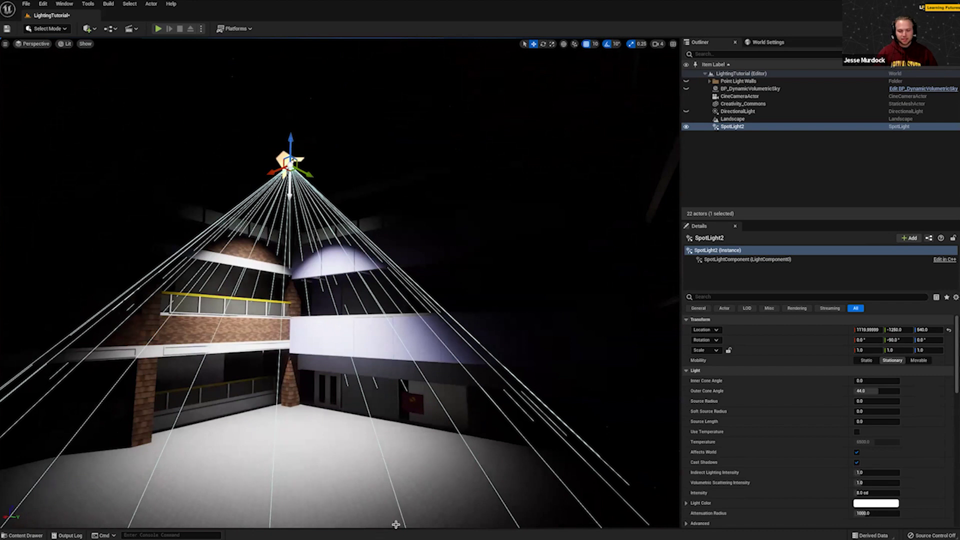
Try the spot light inside the upper balcony, close to its back wall.
{"action": "left_click_drag", "start_coordinate": [262, 170], "coordinate": [228, 152]}
{"action": "mouse_move", "coordinate": [240, 177]}
{"action": "right_mouse_down"}
{"action": "mouse_move", "coordinate": [220, 176]}
{"action": "mouse_move", "coordinate": [250, 171]}
{"action": "right_mouse_up"}
{"action": "key", "text": "a"}
{"action": "key", "text": "w"}
{"action": "mouse_move", "coordinate": [425, 254]}
{"action": "right_mouse_down"}
{"action": "mouse_move", "coordinate": [445, 265]}
{"action": "mouse_move", "coordinate": [425, 254]}
{"action": "right_mouse_up"}
{"action": "left_click", "coordinate": [325, 190]}
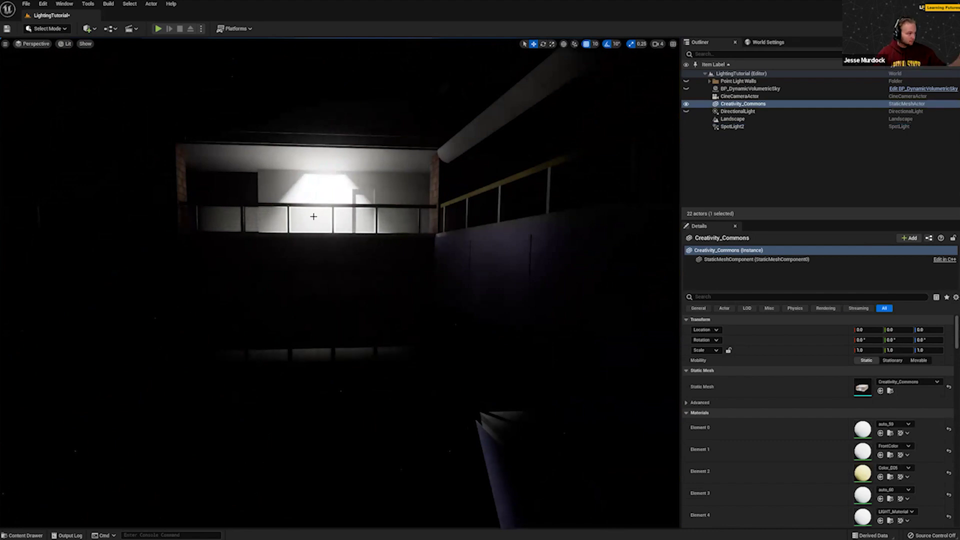
Lower the spot light to a height of 520 and bring it back over the atrium at X about 1170.
{"action": "left_click", "coordinate": [749, 128]}
{"action": "left_click_drag", "start_coordinate": [322, 116], "coordinate": [328, 136]}
{"action": "key", "text": "a"}
{"action": "right_click_drag", "start_coordinate": [347, 257], "coordinate": [466, 257]}
{"action": "left_click_drag", "start_coordinate": [210, 186], "coordinate": [301, 206]}
{"action": "key", "text": "s"}
{"action": "mouse_move", "coordinate": [388, 258]}
{"action": "right_mouse_down"}
{"action": "mouse_move", "coordinate": [388, 305]}
{"action": "mouse_move", "coordinate": [401, 285]}
{"action": "mouse_move", "coordinate": [387, 258]}
{"action": "right_mouse_up"}
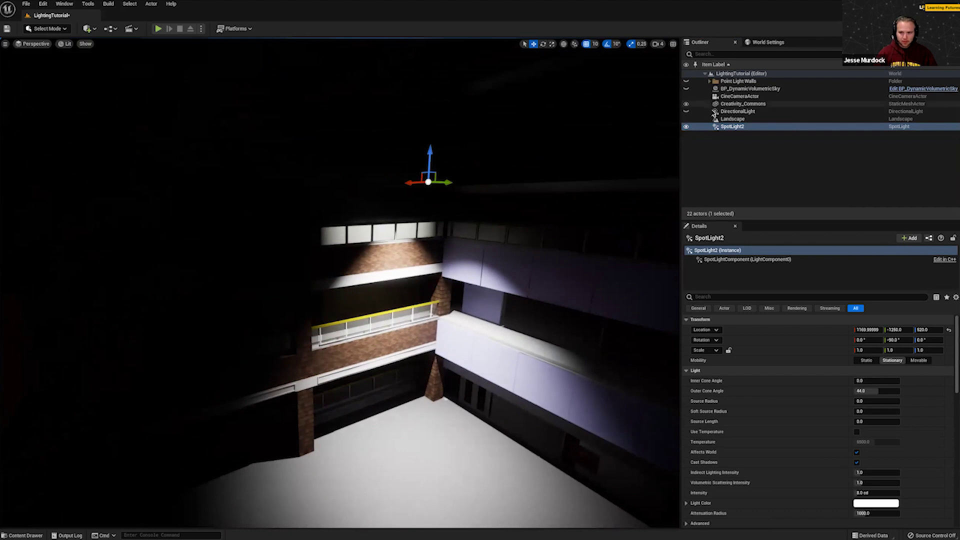
Try an outer cone angle of 80 degrees on the spot light and examine the wide spread in the atrium.
{"action": "left_click", "coordinate": [367, 173]}
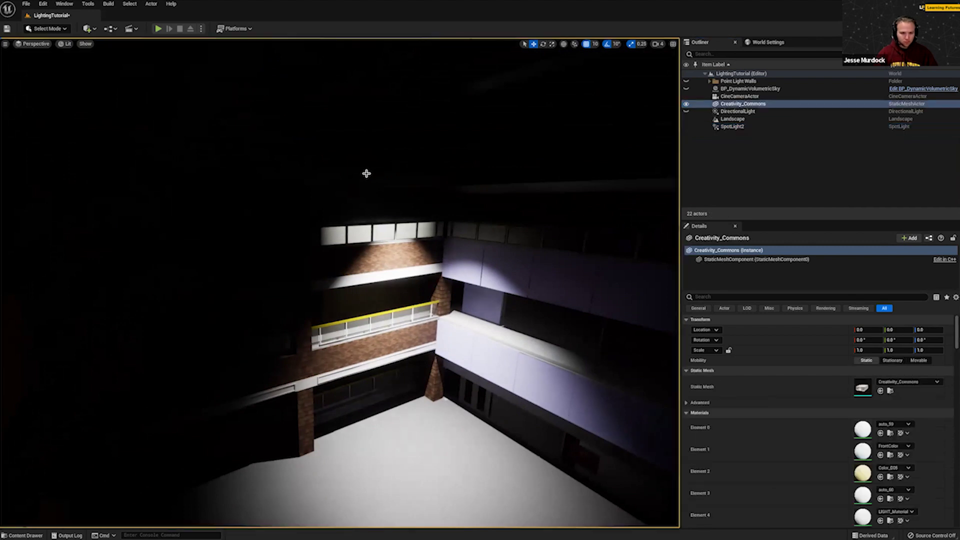
{"action": "left_click", "coordinate": [424, 177]}
{"action": "mouse_move", "coordinate": [424, 177]}
{"action": "right_mouse_down"}
{"action": "mouse_move", "coordinate": [395, 100]}
{"action": "mouse_move", "coordinate": [383, 100]}
{"action": "mouse_move", "coordinate": [424, 160]}
{"action": "right_mouse_up"}
{"action": "key", "text": "q"}
{"action": "right_click_drag", "start_coordinate": [384, 102], "coordinate": [396, 119]}
{"action": "key", "text": "s"}
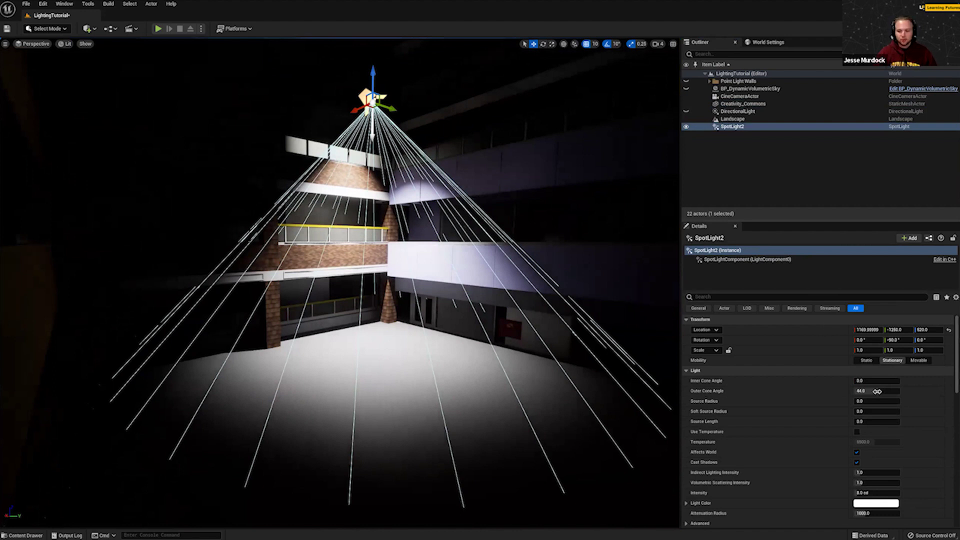
{"action": "left_click_drag", "start_coordinate": [877, 391], "coordinate": [898, 391]}
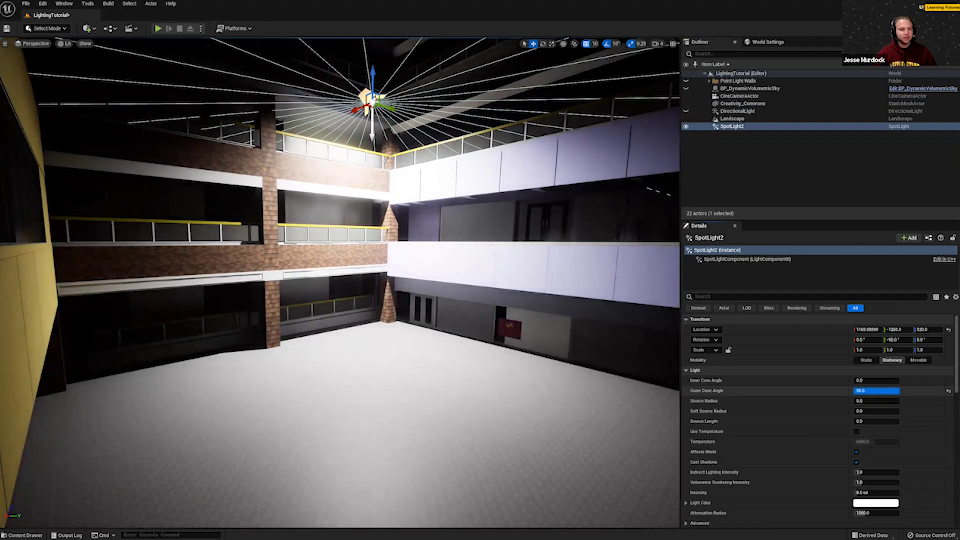
{"action": "right_click_drag", "start_coordinate": [601, 371], "coordinate": [602, 301]}
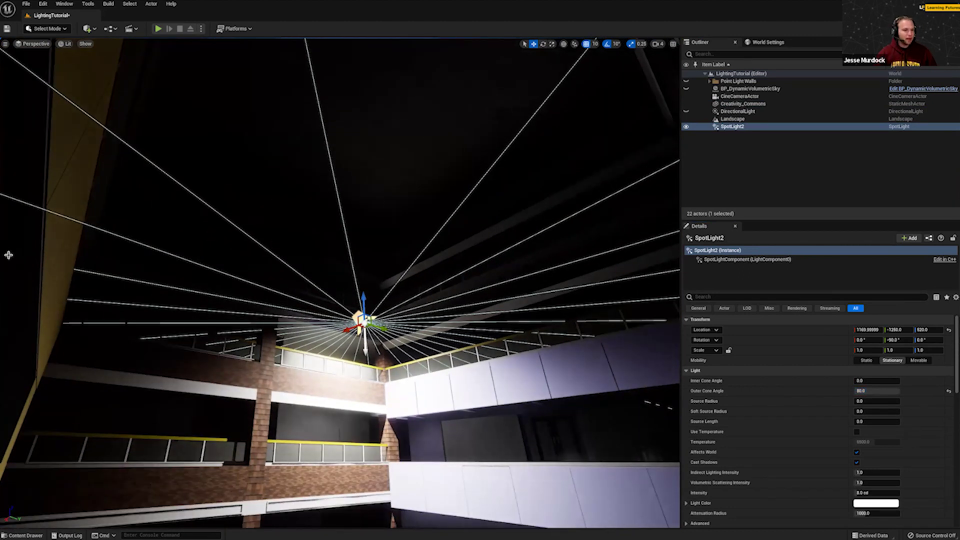
{"action": "right_click_drag", "start_coordinate": [657, 350], "coordinate": [657, 436]}
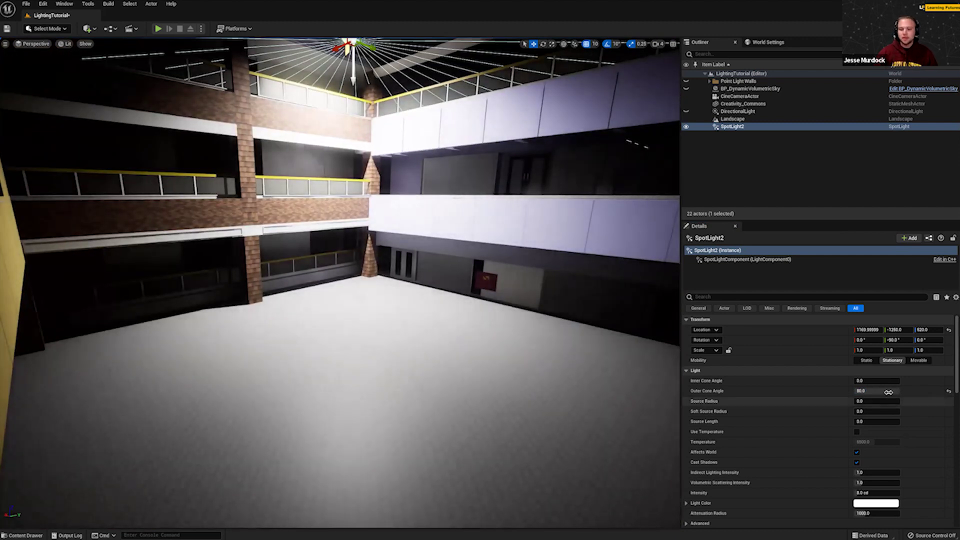
Set the spot light's outer cone angle to 50 degrees.
{"action": "left_click_drag", "start_coordinate": [892, 392], "coordinate": [873, 392]}
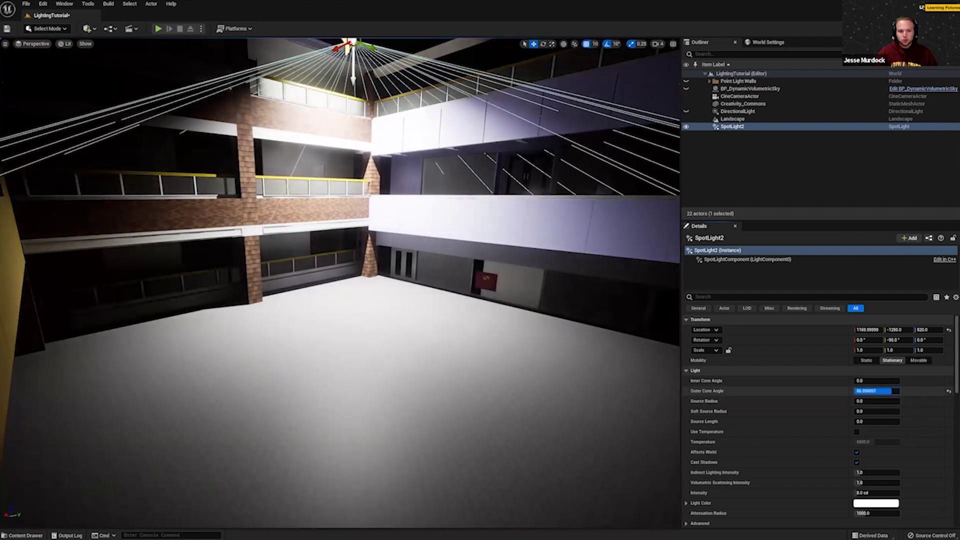
{"action": "type", "text": "50"}
{"action": "key", "text": "Return"}
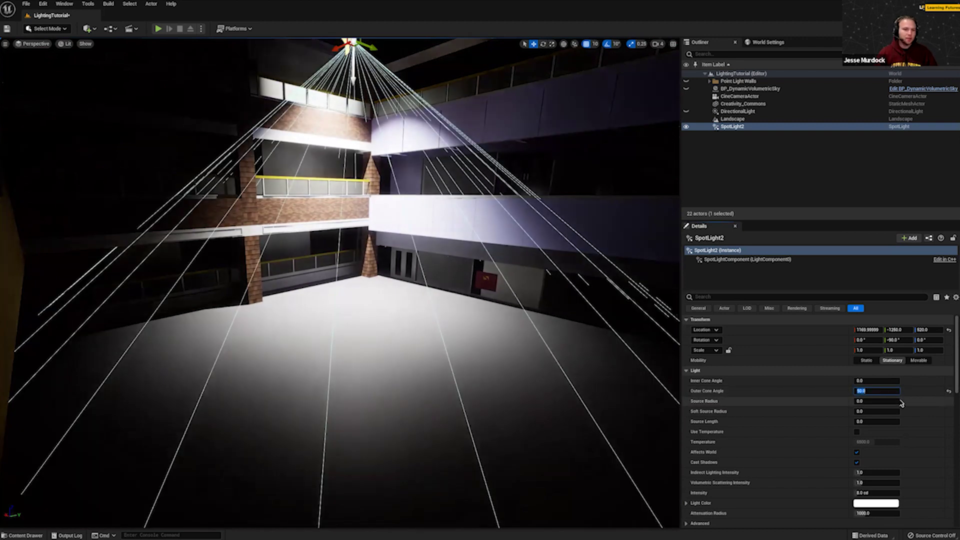
{"action": "right_click_drag", "start_coordinate": [383, 356], "coordinate": [415, 348]}
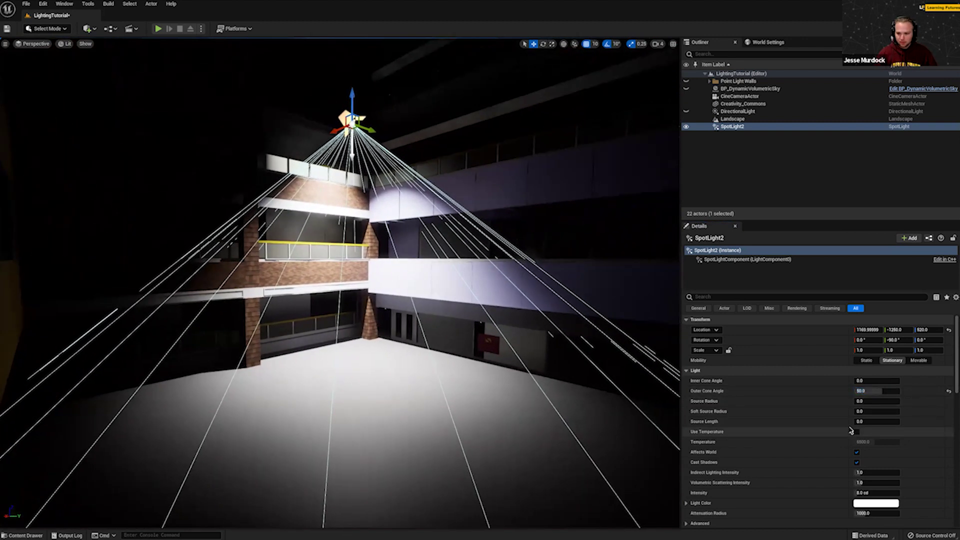
Try outer cone angles of 25, 10, 5 and 36 degrees on the spot light, and return it to 50.
{"action": "left_click", "coordinate": [878, 394]}
{"action": "type", "text": "25"}
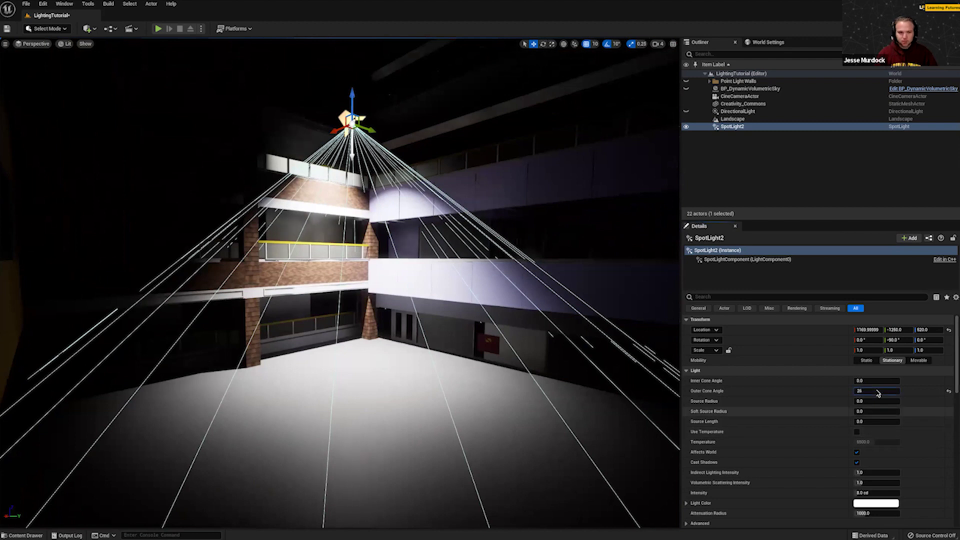
{"action": "key", "text": "Return"}
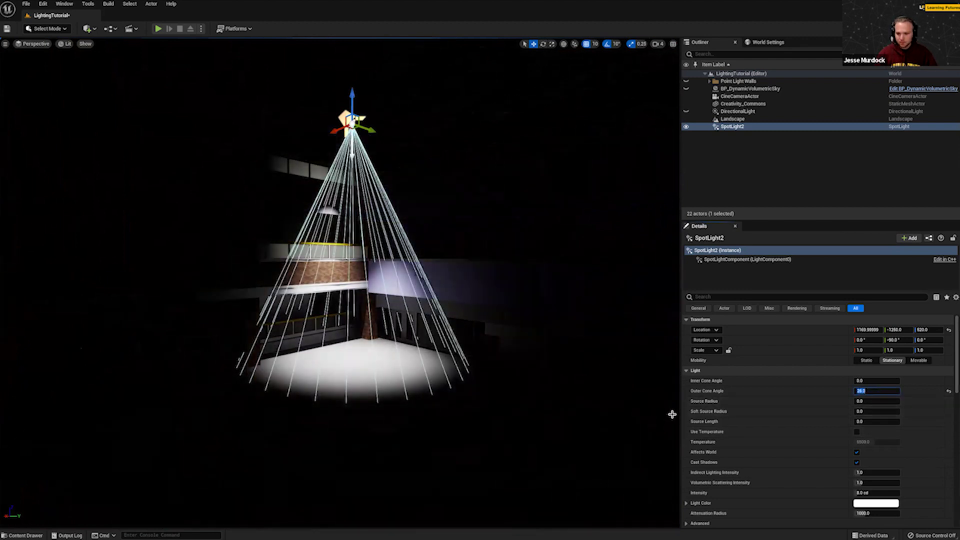
{"action": "type", "text": "10"}
{"action": "key", "text": "Return"}
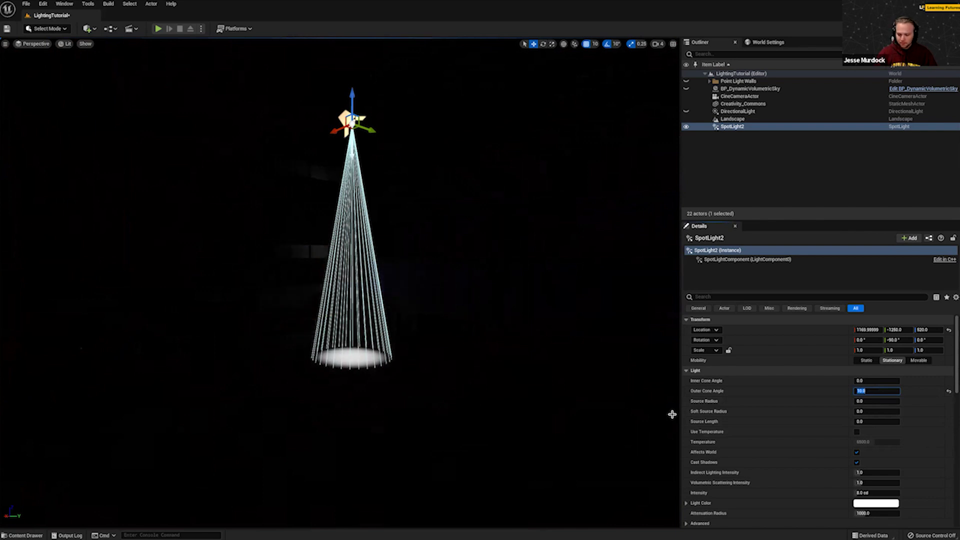
{"action": "type", "text": "5"}
{"action": "key", "text": "Return"}
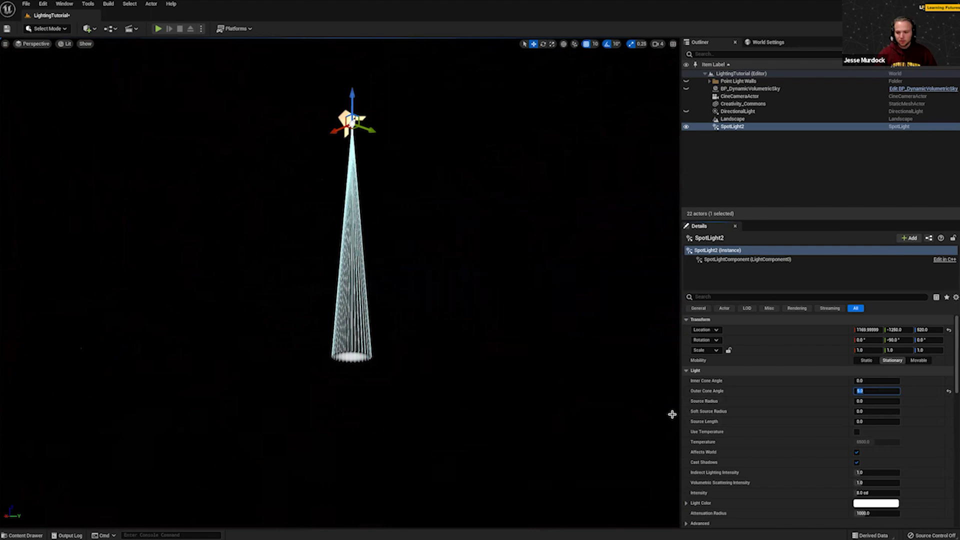
{"action": "type", "text": "36"}
{"action": "key", "text": "Return"}
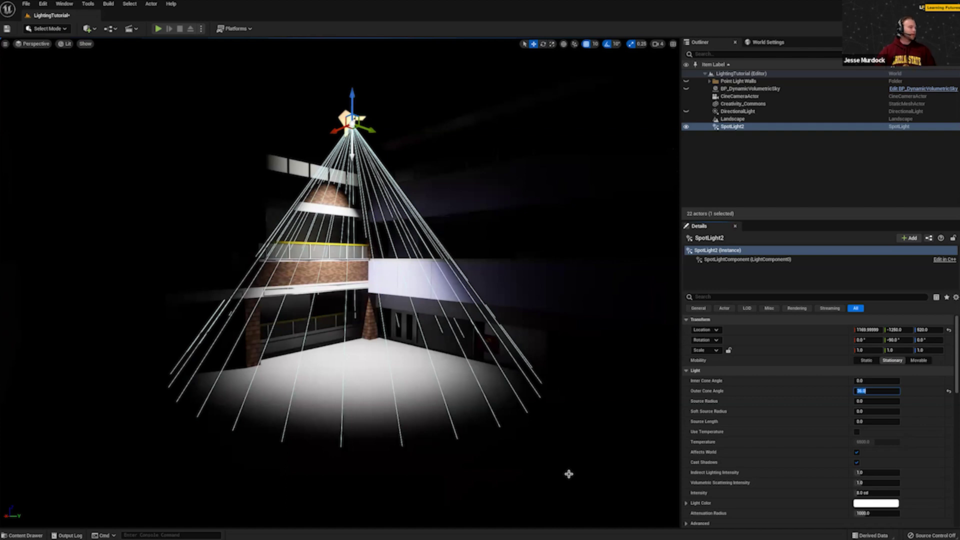
{"action": "key", "text": "Return"}
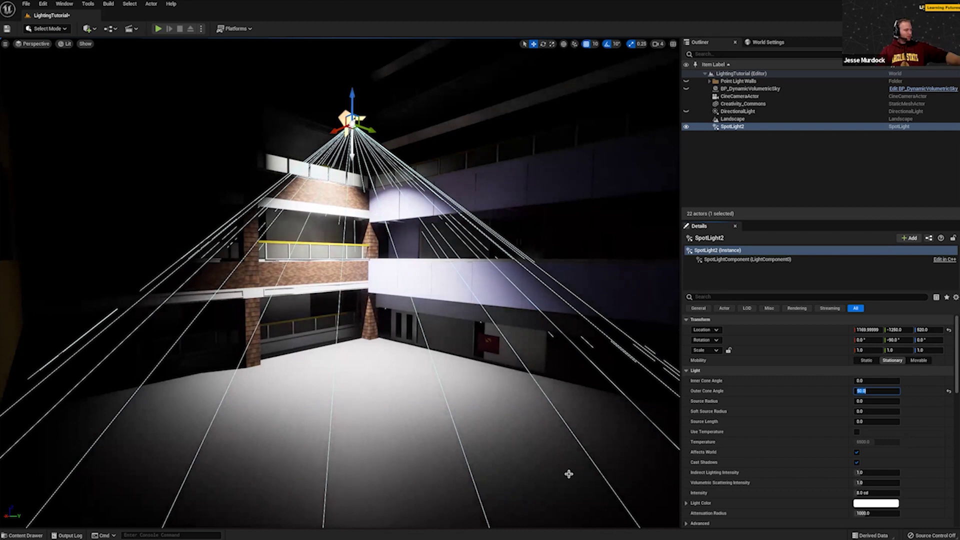
Move the spot light into the upper balcony, to X about 1340, so it lights the back wall.
{"action": "left_click_drag", "start_coordinate": [335, 131], "coordinate": [290, 151]}
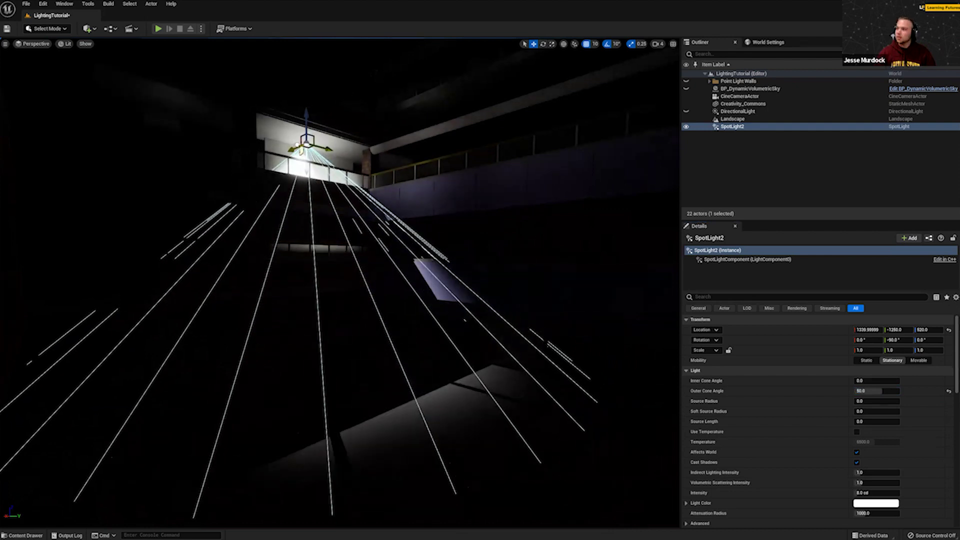
{"action": "right_click_drag", "start_coordinate": [290, 151], "coordinate": [285, 172]}
{"action": "key", "text": "w"}
{"action": "right_click_drag", "start_coordinate": [392, 231], "coordinate": [392, 250]}
{"action": "key", "text": "e"}
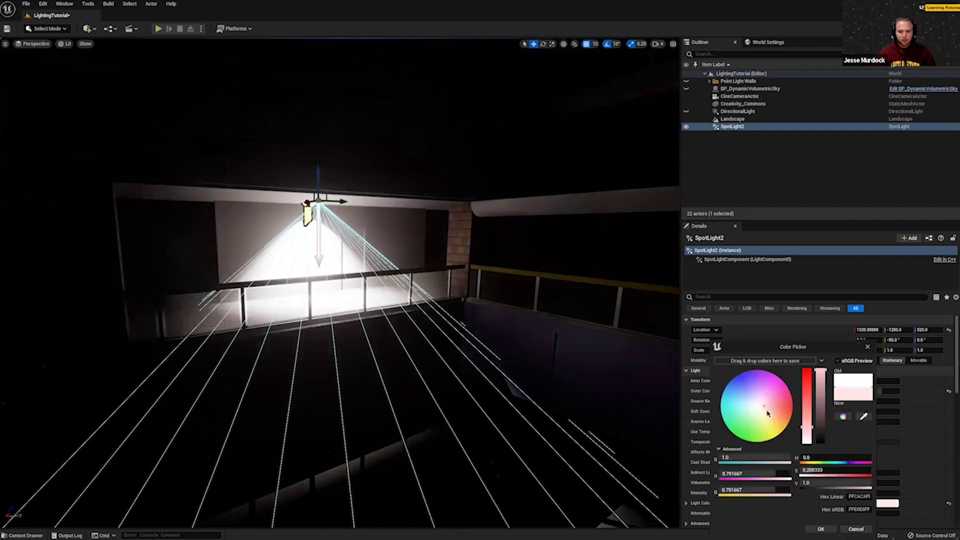
Give the spot light a warm orange colour with saturation about 0.81, and nudge it to X about 1350.
{"action": "left_click_drag", "start_coordinate": [767, 418], "coordinate": [786, 418]}
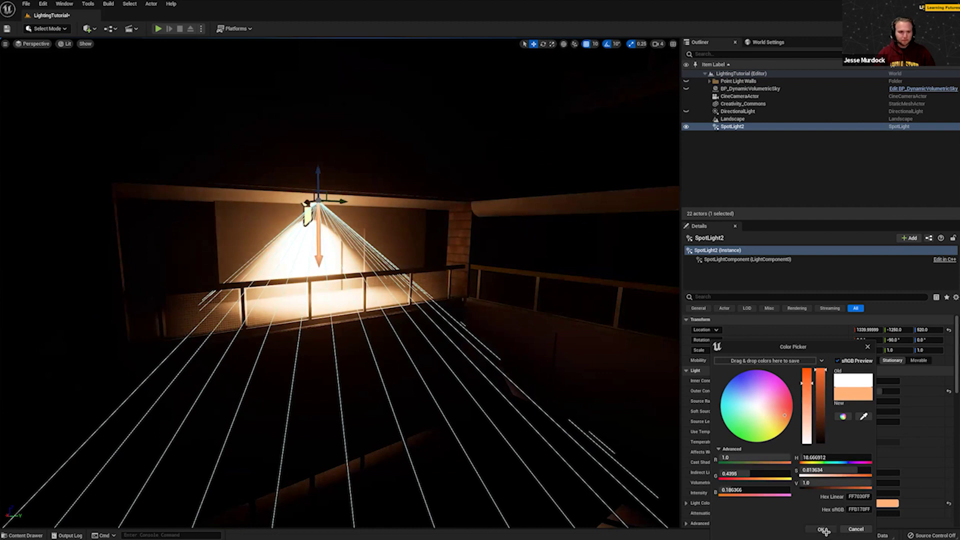
{"action": "left_click", "coordinate": [826, 531]}
{"action": "mouse_move", "coordinate": [305, 203]}
{"action": "left_mouse_down"}
{"action": "mouse_move", "coordinate": [292, 204]}
{"action": "mouse_move", "coordinate": [302, 203]}
{"action": "left_mouse_up"}
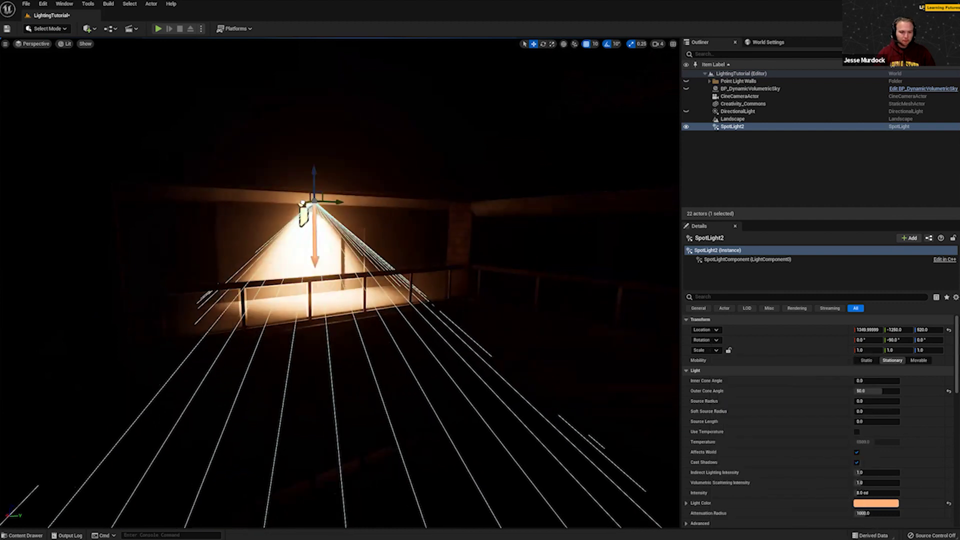
{"action": "key", "text": "w"}
{"action": "right_click_drag", "start_coordinate": [452, 264], "coordinate": [452, 297]}
{"action": "key", "text": "s"}
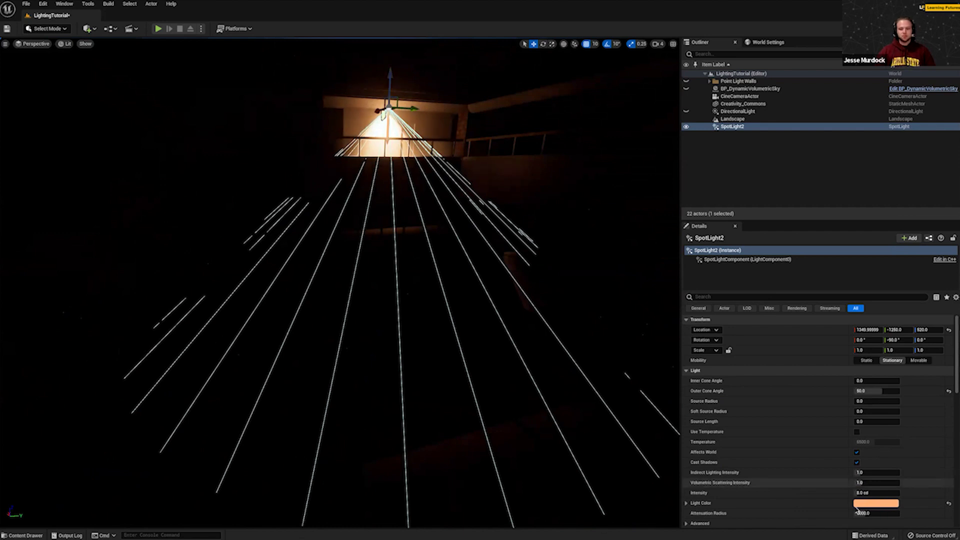
Duplicate the orange spot light into a row of three on the lower balcony, and delete the extra overlapping copy.
{"action": "left_click_drag", "start_coordinate": [389, 75], "coordinate": [440, 210], "text": "alt"}
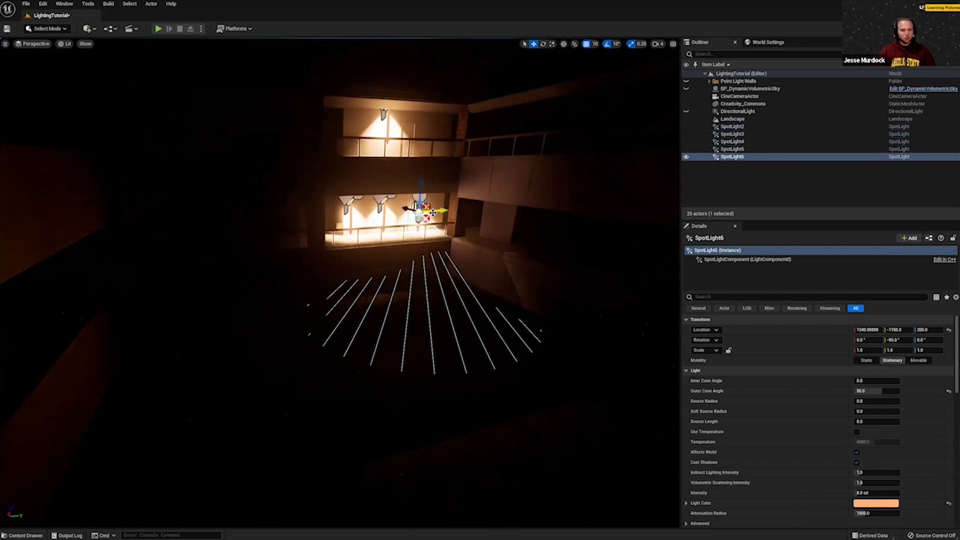
{"action": "scroll", "coordinate": [433, 212], "scroll_direction": "up", "scroll_amount": 8}
{"action": "mouse_move", "coordinate": [433, 212]}
{"action": "right_mouse_down"}
{"action": "mouse_move", "coordinate": [436, 230]}
{"action": "mouse_move", "coordinate": [437, 215]}
{"action": "right_mouse_up"}
{"action": "key", "text": "q"}
{"action": "mouse_move", "coordinate": [441, 292]}
{"action": "right_mouse_down"}
{"action": "mouse_move", "coordinate": [441, 272]}
{"action": "mouse_move", "coordinate": [441, 293]}
{"action": "right_mouse_up"}
{"action": "key", "text": "s"}
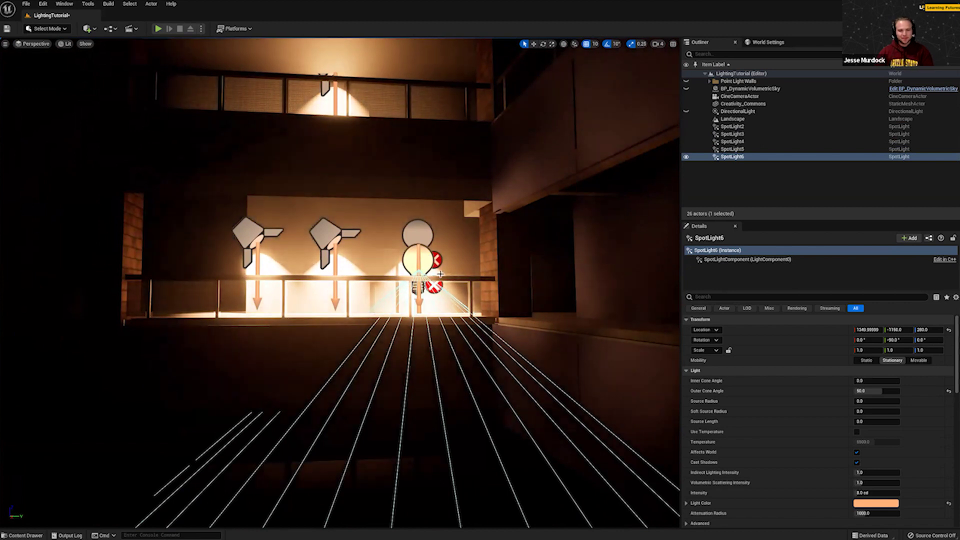
{"action": "right_click_drag", "start_coordinate": [427, 299], "coordinate": [441, 276]}
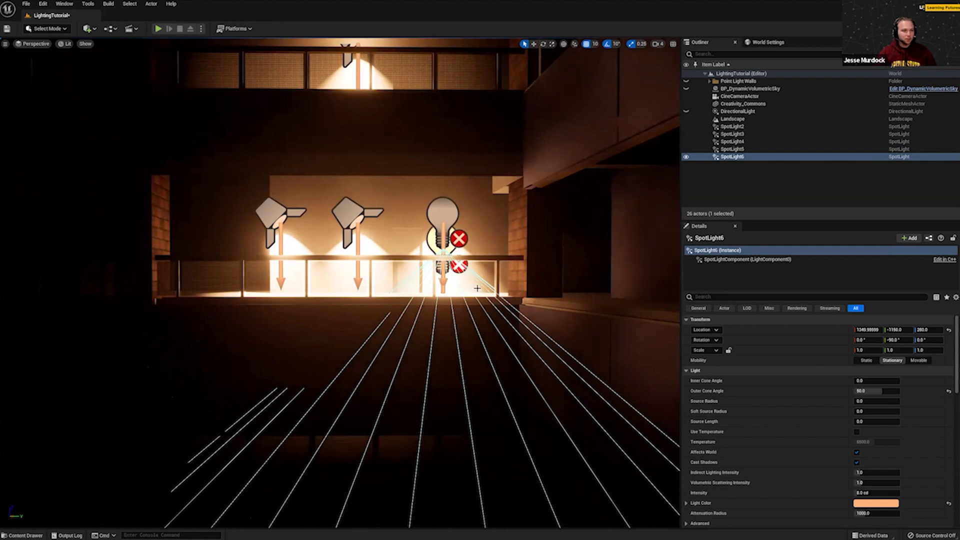
{"action": "key", "text": "Delete"}
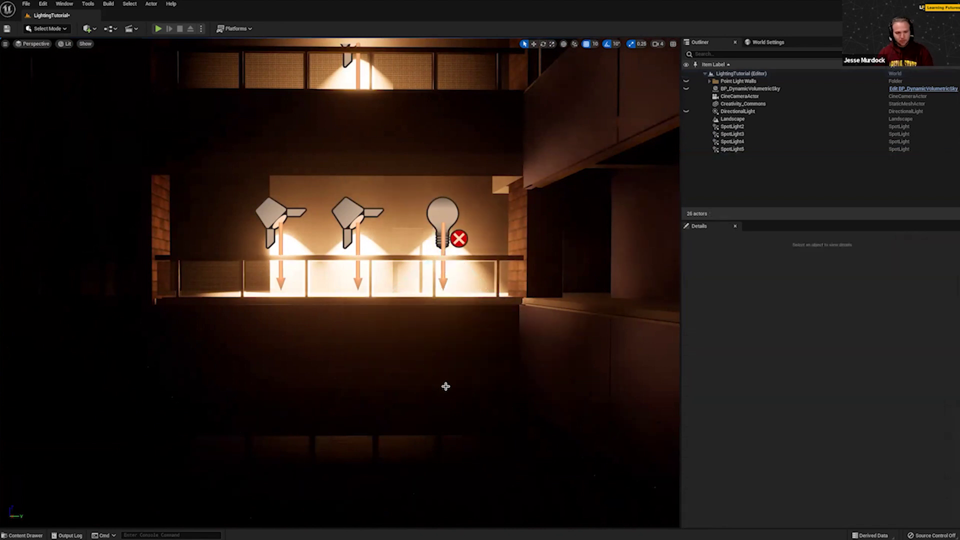
Move the rightmost spot light on the lower balcony slightly closer to its neighbour, to Y about -1170.
{"action": "left_click", "coordinate": [445, 302]}
{"action": "right_click_drag", "start_coordinate": [443, 305], "coordinate": [455, 288]}
{"action": "right_click_drag", "start_coordinate": [432, 341], "coordinate": [390, 351]}
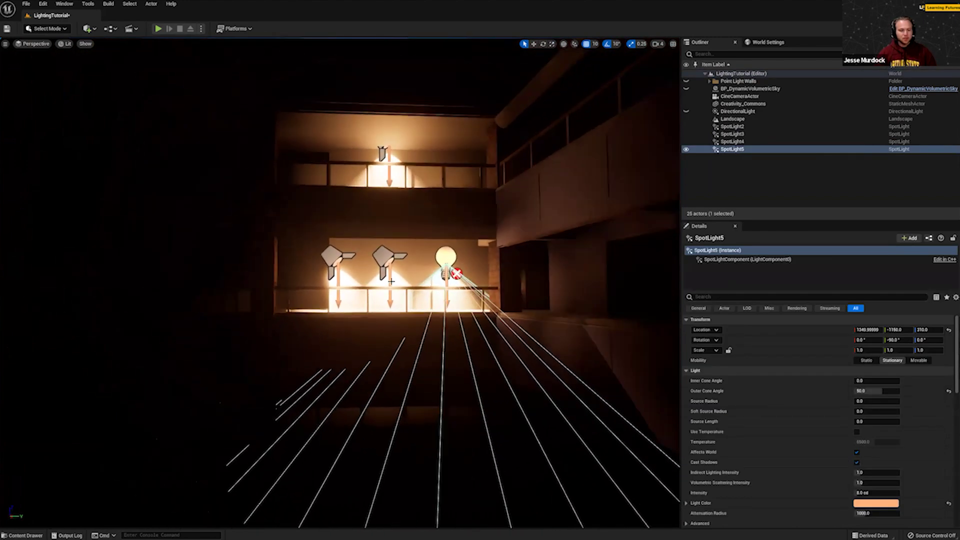
{"action": "key", "text": "w"}
{"action": "mouse_move", "coordinate": [453, 264]}
{"action": "left_mouse_down"}
{"action": "mouse_move", "coordinate": [488, 265]}
{"action": "mouse_move", "coordinate": [446, 265]}
{"action": "mouse_move", "coordinate": [459, 266]}
{"action": "left_mouse_up"}
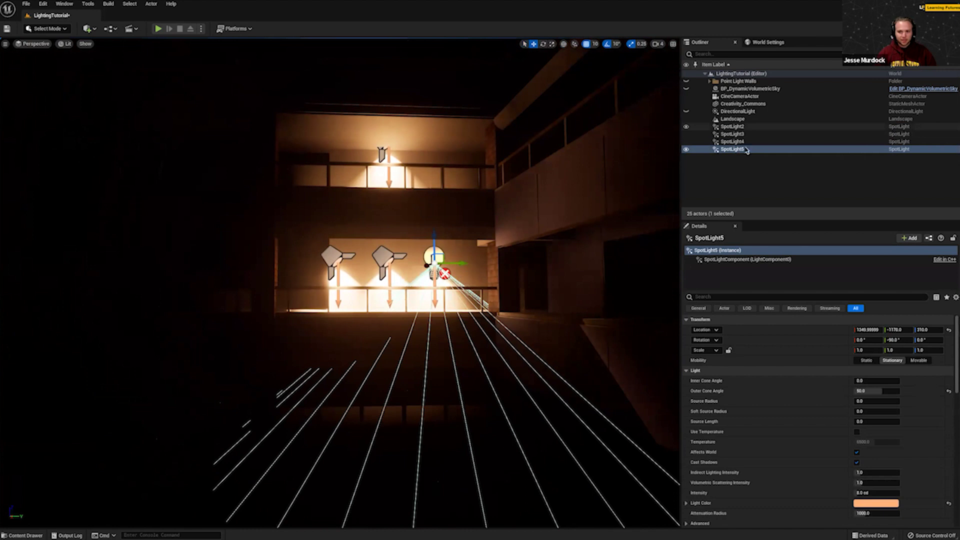
Slide only the rightmost lower-balcony spot light far along the building into the unlit area, past Y about -2320 and X about 1100.
{"action": "key", "text": "ctrl+shift+a"}
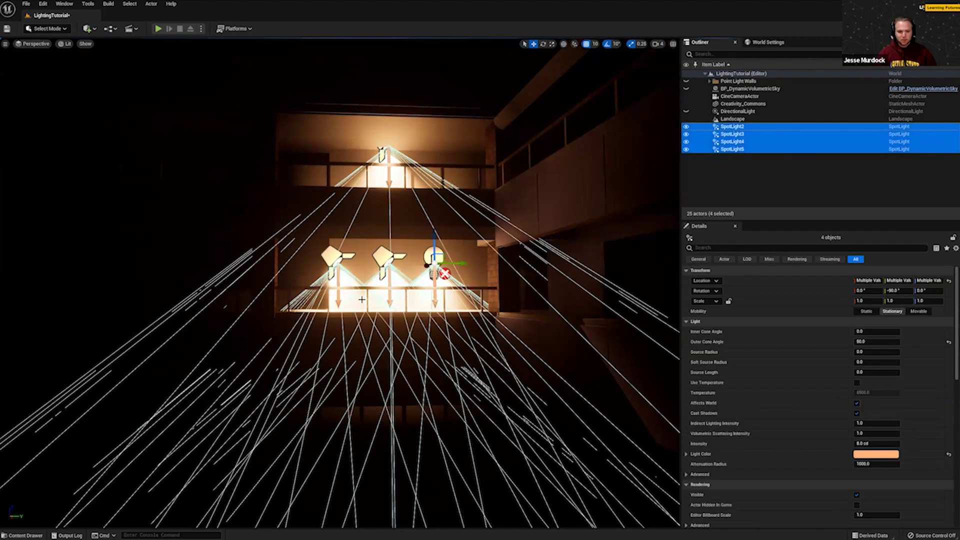
{"action": "left_click", "coordinate": [435, 254]}
{"action": "left_click_drag", "start_coordinate": [455, 264], "coordinate": [8, 304]}
{"action": "left_click_drag", "start_coordinate": [7, 263], "coordinate": [3, 263]}
{"action": "right_click_drag", "start_coordinate": [252, 282], "coordinate": [167, 282]}
{"action": "left_click_drag", "start_coordinate": [253, 280], "coordinate": [3, 271]}
{"action": "right_click_drag", "start_coordinate": [181, 298], "coordinate": [113, 297]}
{"action": "mouse_move", "coordinate": [212, 283]}
{"action": "left_mouse_down"}
{"action": "mouse_move", "coordinate": [165, 293]}
{"action": "mouse_move", "coordinate": [204, 289]}
{"action": "left_mouse_up"}
{"action": "mouse_move", "coordinate": [277, 335]}
{"action": "right_mouse_down"}
{"action": "mouse_move", "coordinate": [372, 332]}
{"action": "mouse_move", "coordinate": [283, 338]}
{"action": "right_mouse_up"}
{"action": "left_click_drag", "start_coordinate": [337, 322], "coordinate": [141, 364]}
{"action": "right_click_drag", "start_coordinate": [140, 363], "coordinate": [600, 320]}
{"action": "mouse_move", "coordinate": [391, 325]}
{"action": "right_mouse_down"}
{"action": "mouse_move", "coordinate": [350, 324]}
{"action": "mouse_move", "coordinate": [345, 313]}
{"action": "mouse_move", "coordinate": [260, 360]}
{"action": "mouse_move", "coordinate": [389, 324]}
{"action": "right_mouse_up"}
Undo the last few moves of the spot light in the dark area.
{"action": "key", "text": "ctrl+z"}
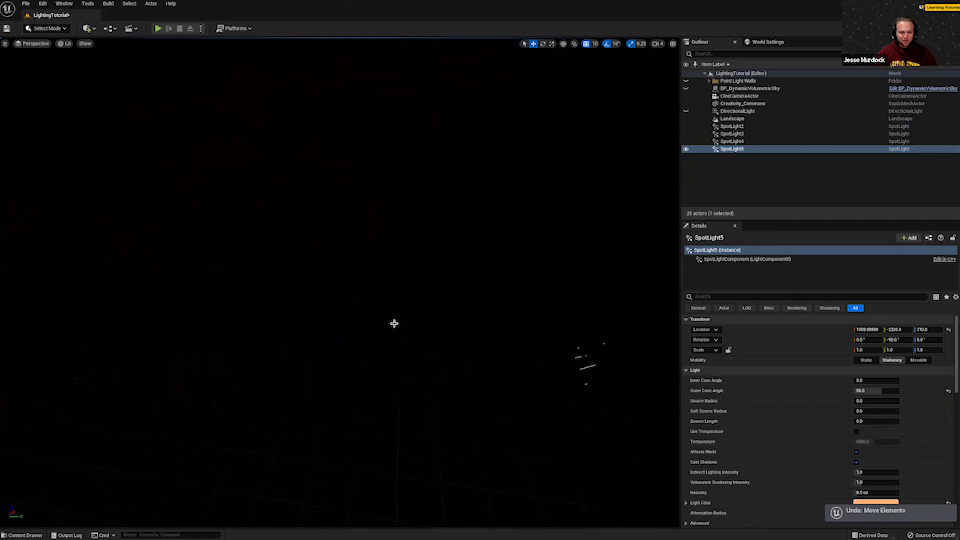
{"action": "key", "text": "f"}
{"action": "left_click_drag", "start_coordinate": [395, 317], "coordinate": [395, 280]}
{"action": "mouse_move", "coordinate": [392, 339]}
{"action": "right_mouse_down"}
{"action": "mouse_move", "coordinate": [415, 315]}
{"action": "mouse_move", "coordinate": [420, 270]}
{"action": "mouse_move", "coordinate": [392, 338]}
{"action": "right_mouse_up"}
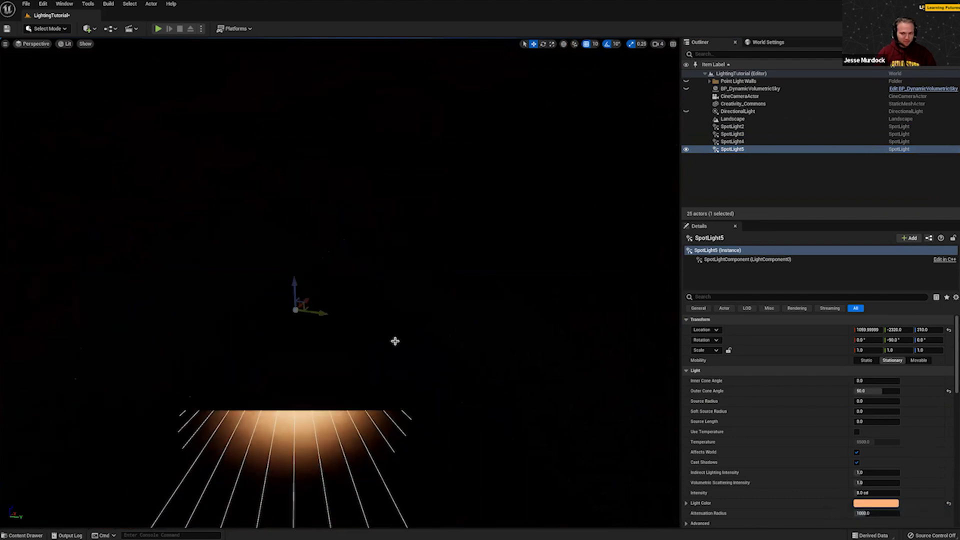
{"action": "key", "text": "ctrl+z"}
{"action": "key", "text": "f"}
{"action": "right_click_drag", "start_coordinate": [392, 339], "coordinate": [422, 336]}
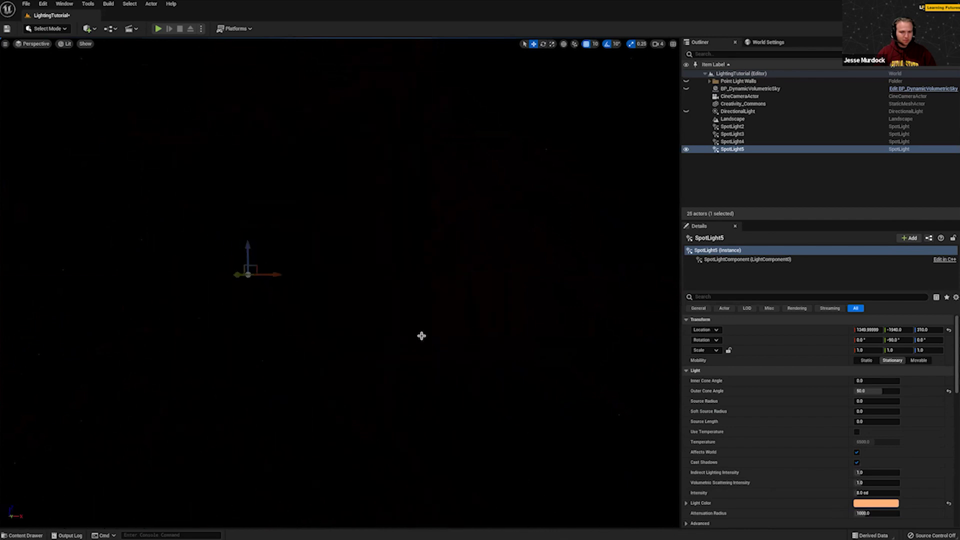
Move the upper-balcony spot light (SpotLight2) to Y about -1130, and briefly show and hide the directional light.
{"action": "left_click", "coordinate": [741, 126]}
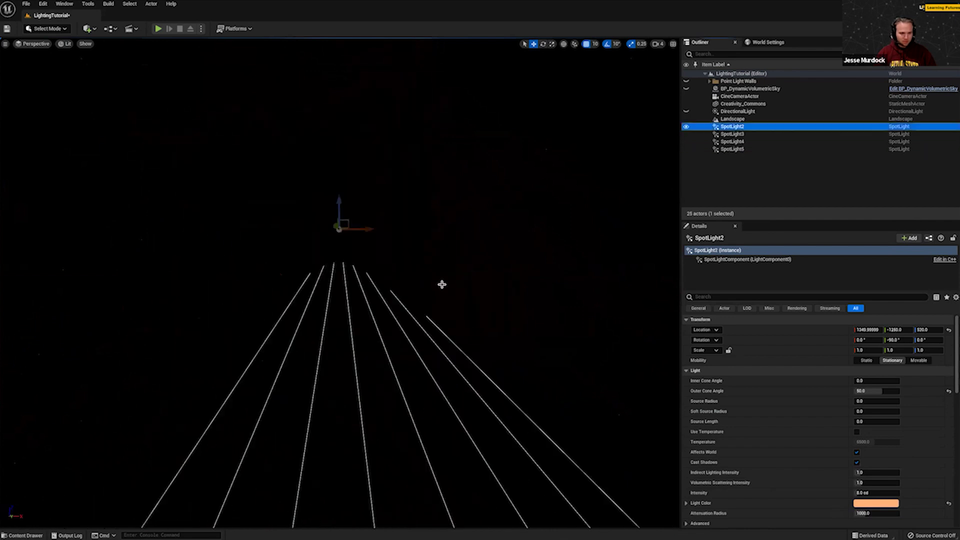
{"action": "left_click_drag", "start_coordinate": [336, 226], "coordinate": [315, 225]}
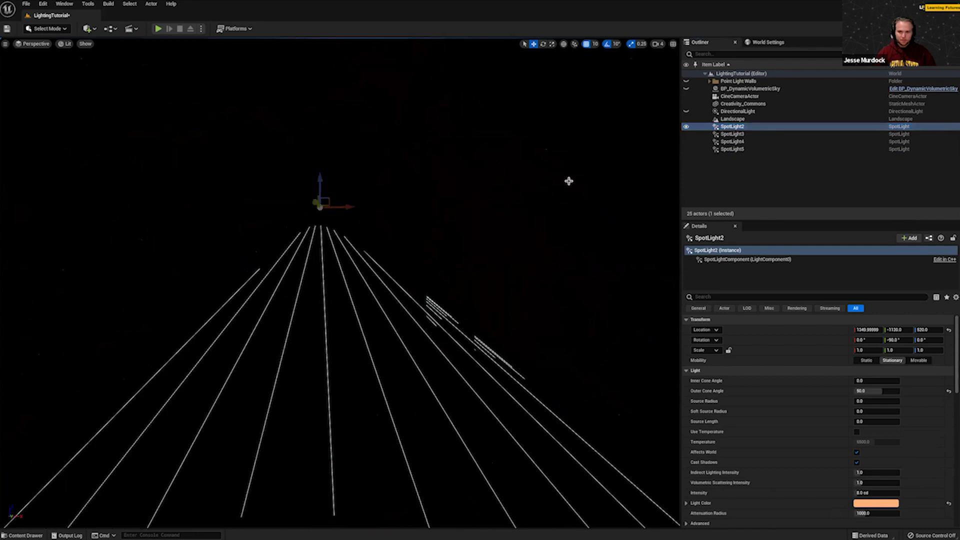
{"action": "left_click", "coordinate": [700, 111]}
{"action": "left_click", "coordinate": [687, 112]}
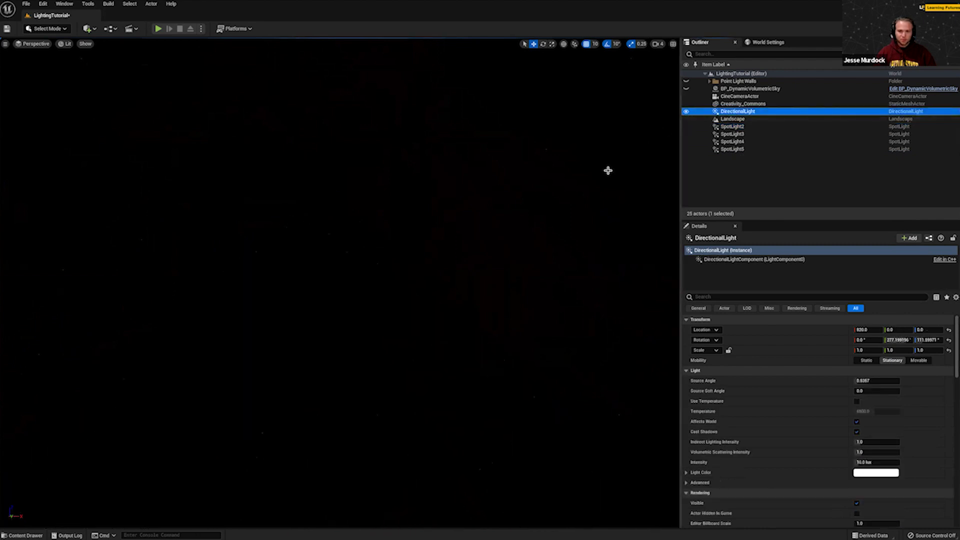
{"action": "right_click_drag", "start_coordinate": [543, 332], "coordinate": [543, 331]}
{"action": "key", "text": "h"}
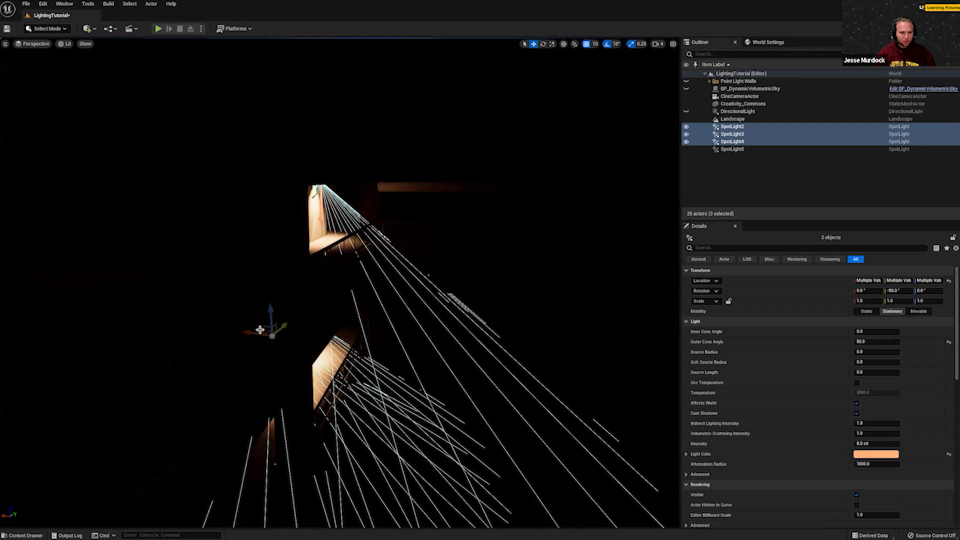
Duplicate SpotLight3 on the lower balcony and place the copy along the railing at Y about -1130.
{"action": "right_click_drag", "start_coordinate": [384, 332], "coordinate": [384, 332]}
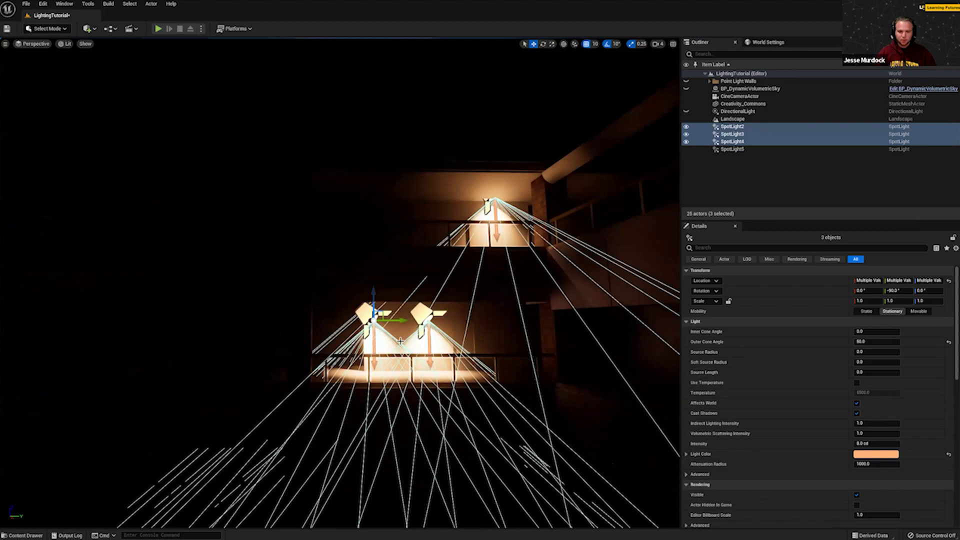
{"action": "key", "text": "Escape"}
{"action": "left_click", "coordinate": [424, 321]}
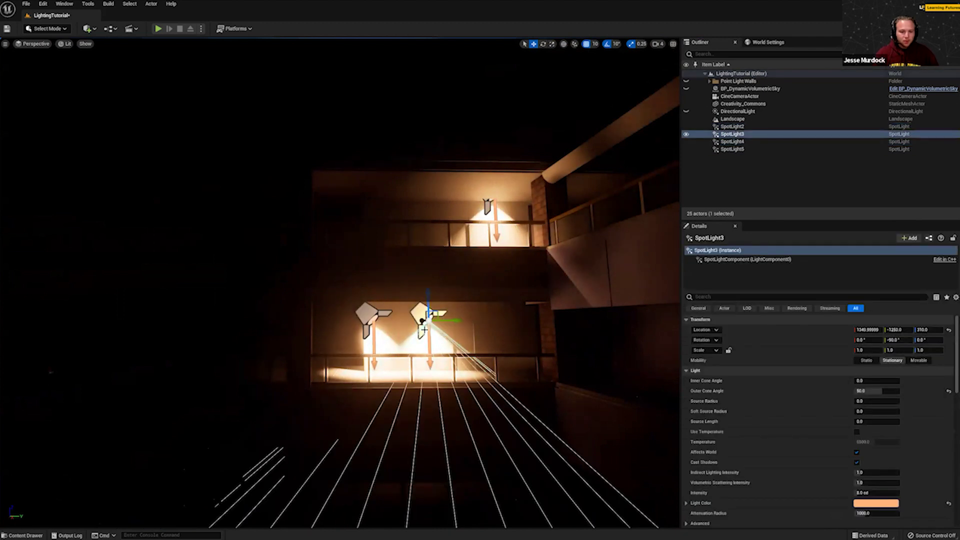
{"action": "left_click_drag", "start_coordinate": [453, 321], "coordinate": [524, 321], "text": "alt"}
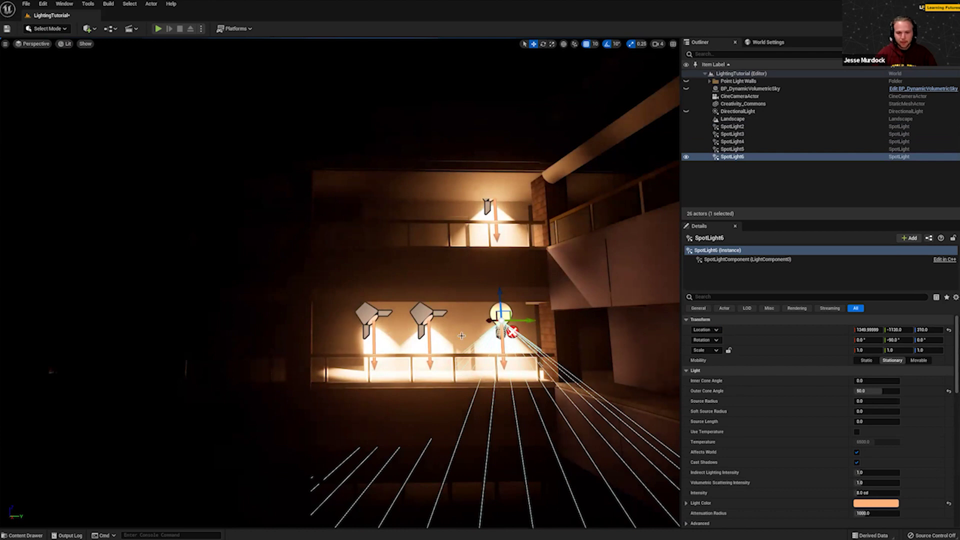
Spread out the outer lower-balcony spot lights, moving SpotLight4 to Y about -1440 and SpotLight6 to Y about -1080.
{"action": "left_click", "coordinate": [388, 318]}
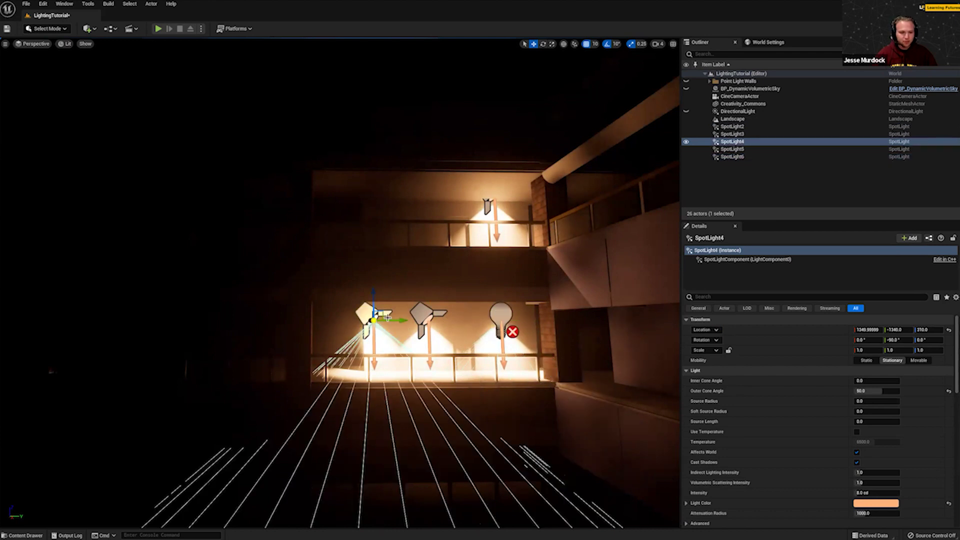
{"action": "left_click_drag", "start_coordinate": [397, 320], "coordinate": [362, 346]}
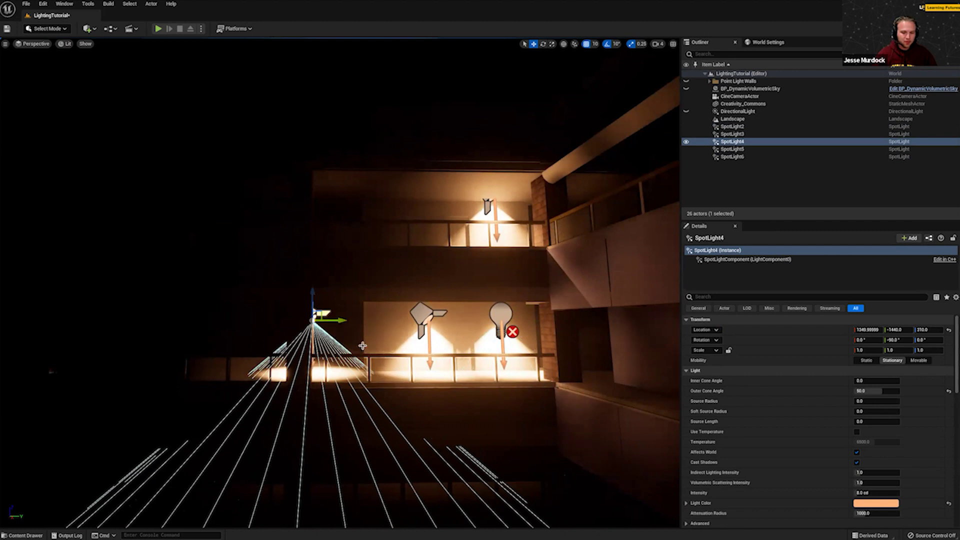
{"action": "left_click", "coordinate": [498, 320]}
{"action": "left_click_drag", "start_coordinate": [525, 321], "coordinate": [548, 321]}
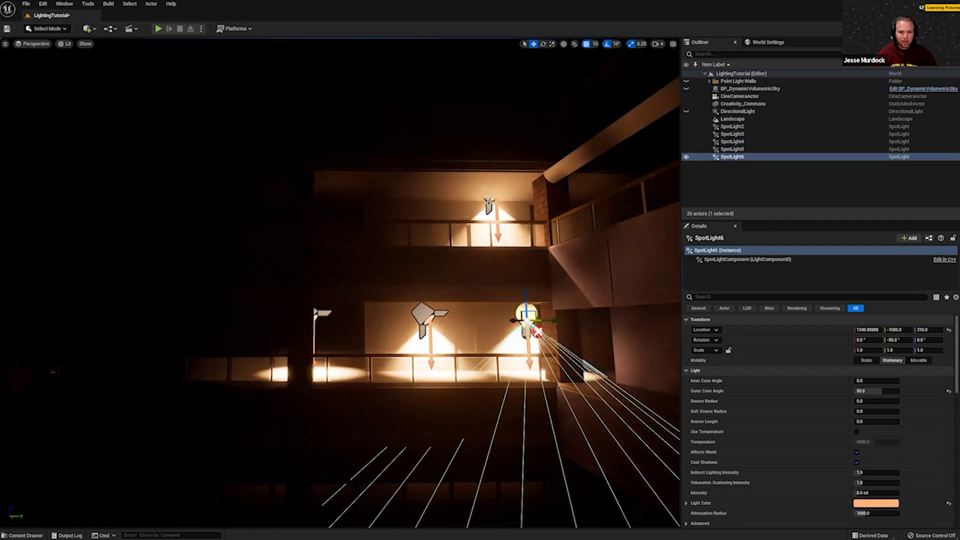
Select all five spot lights and set their attenuation radius to 100, then 1000, and back to 100.
{"action": "left_click", "coordinate": [489, 205]}
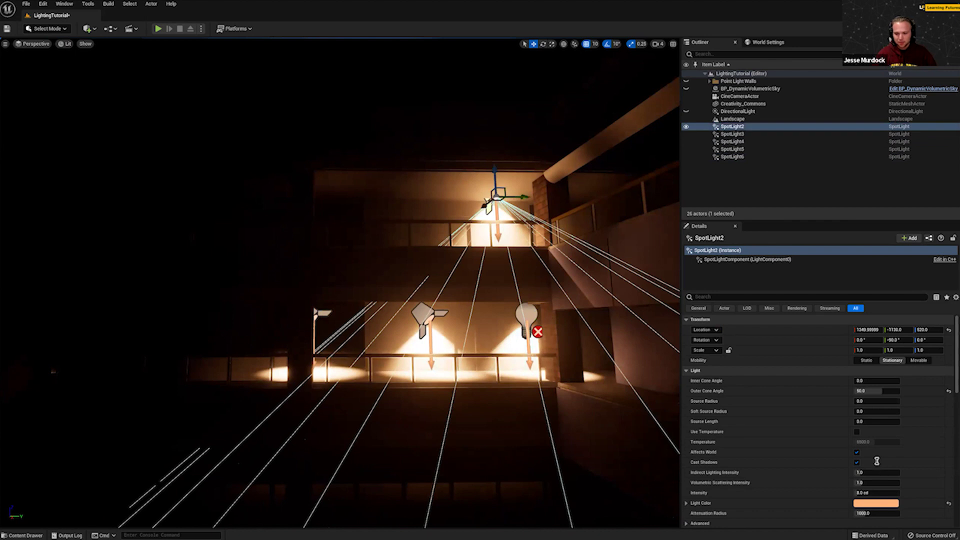
{"action": "key", "text": "shift+e"}
{"action": "left_click", "coordinate": [882, 467]}
{"action": "type", "text": "100"}
{"action": "key", "text": "Return"}
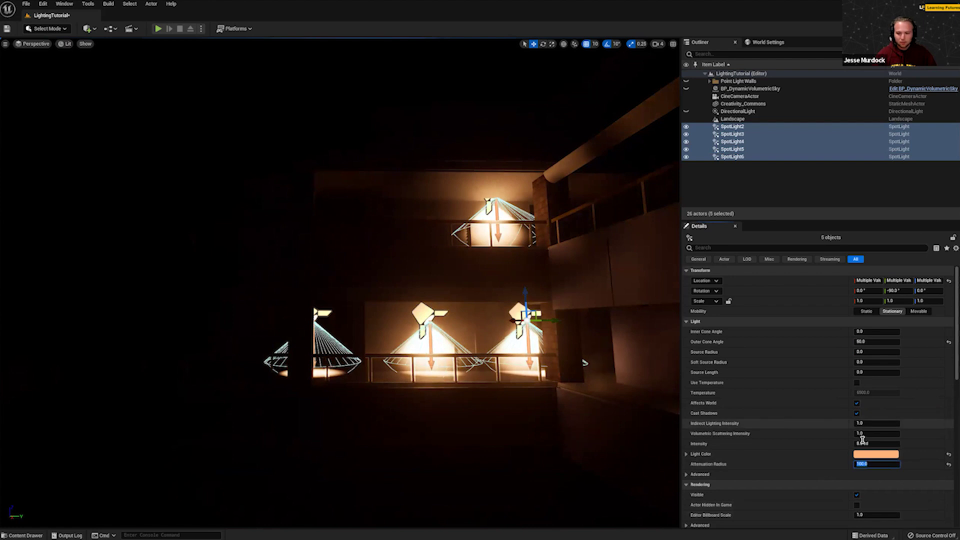
{"action": "type", "text": "1000"}
{"action": "key", "text": "Return"}
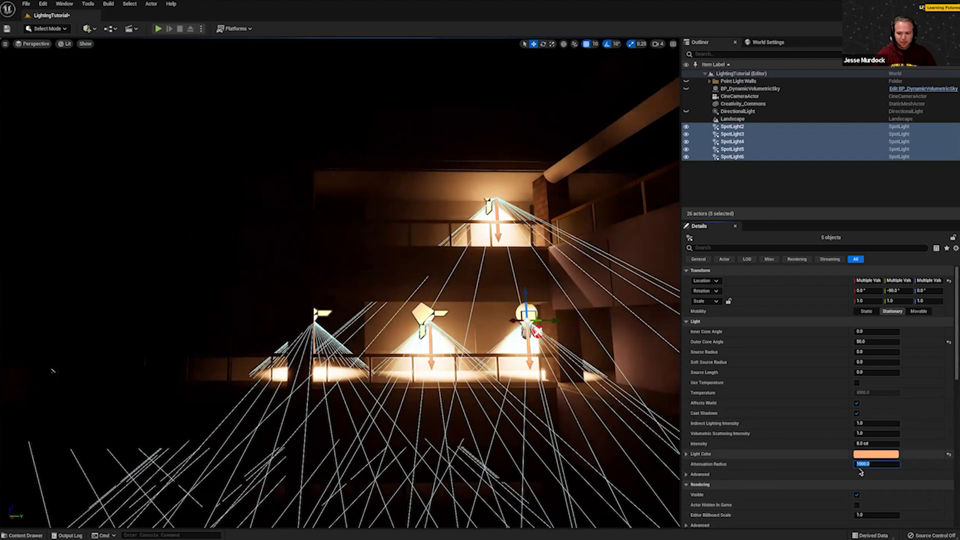
{"action": "type", "text": "10"}
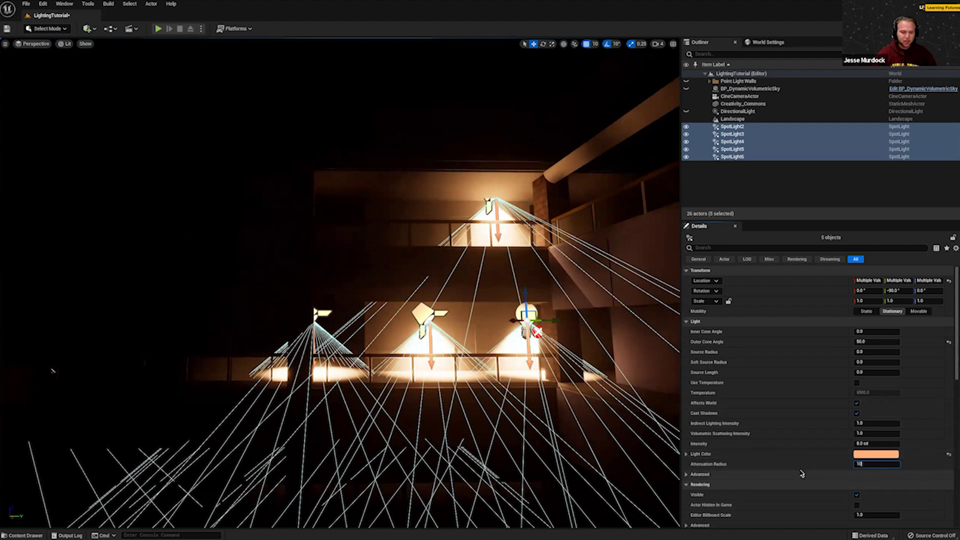
{"action": "key", "text": "Return"}
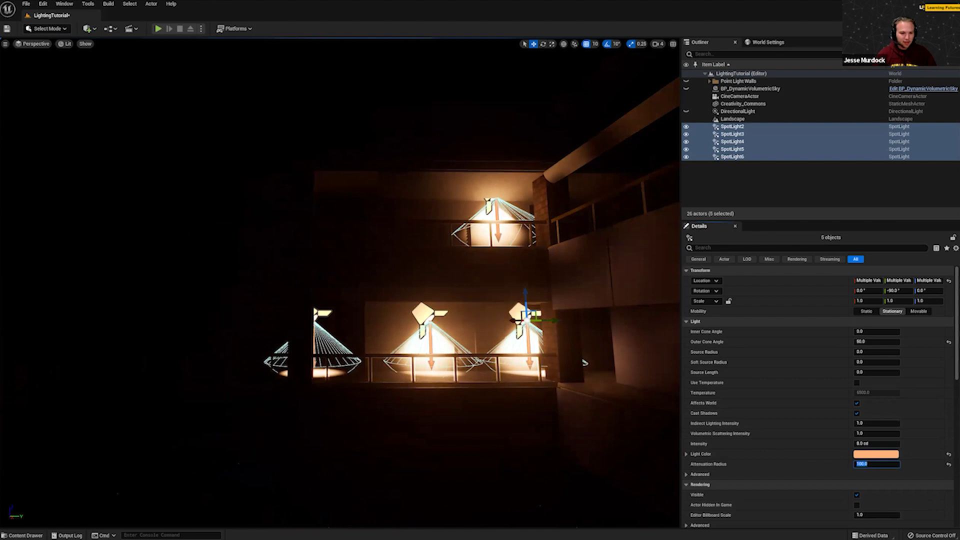
Hide the editor icons, reselect the five spot lights with their details locked, and set their attenuation radius to 500.
{"action": "left_click", "coordinate": [387, 328]}
{"action": "key", "text": "g"}
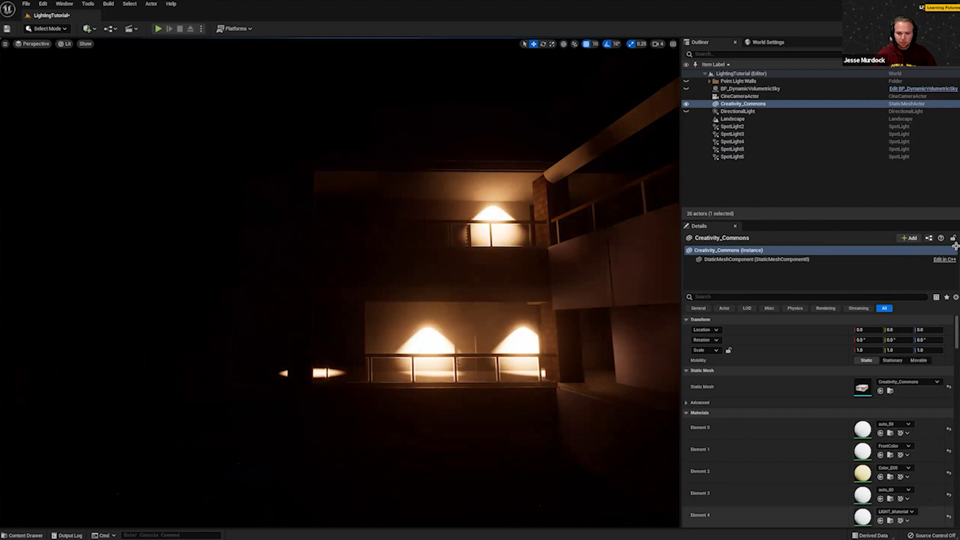
{"action": "key", "text": "ctrl+z"}
{"action": "left_click", "coordinate": [872, 465]}
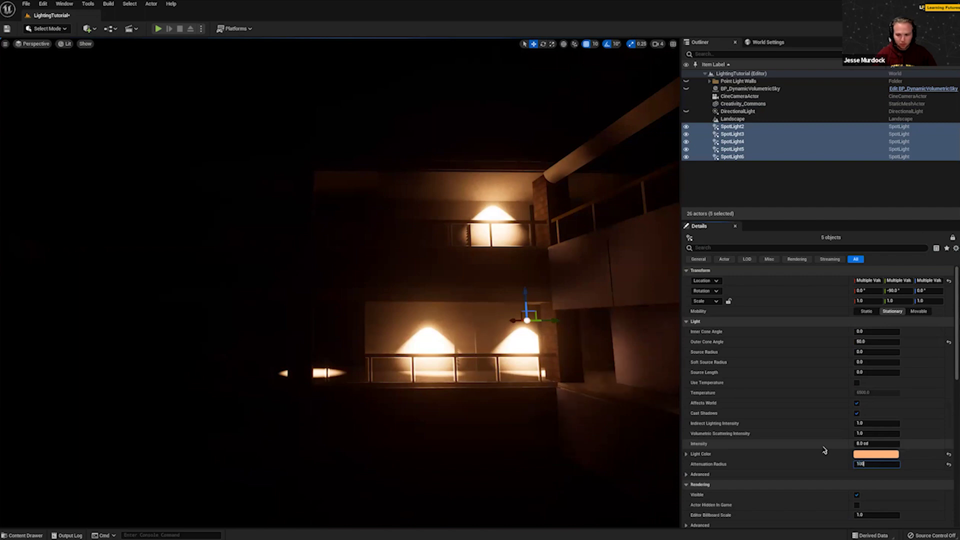
{"action": "key", "text": "Return"}
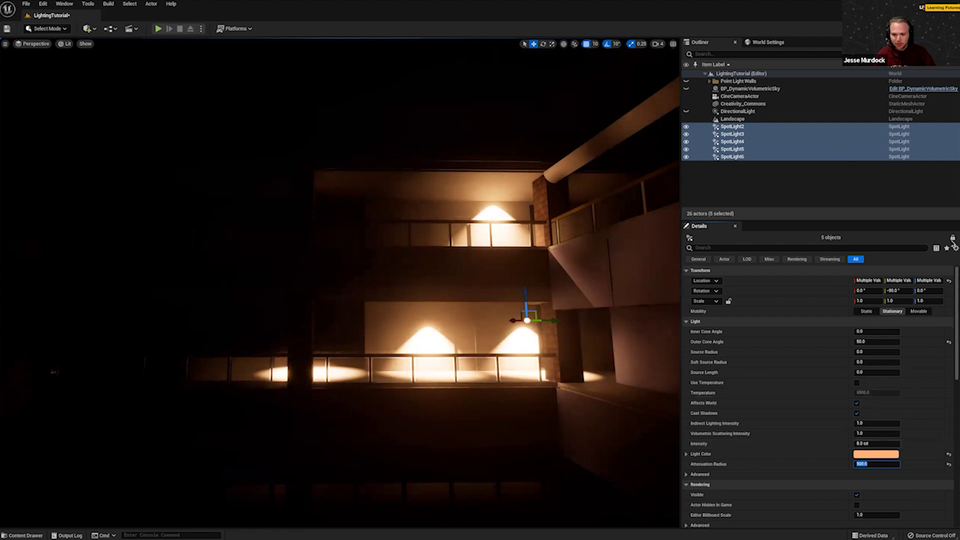
Unlock the details, reselect the five spot lights, and reduce their attenuation radius to 200, 120 and finally 110.
{"action": "right_click", "coordinate": [429, 372]}
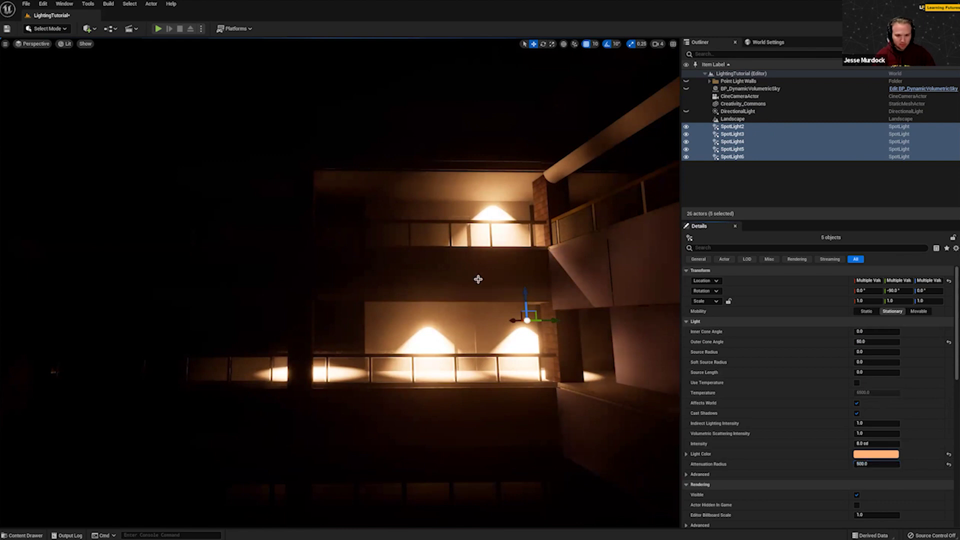
{"action": "left_click", "coordinate": [513, 315]}
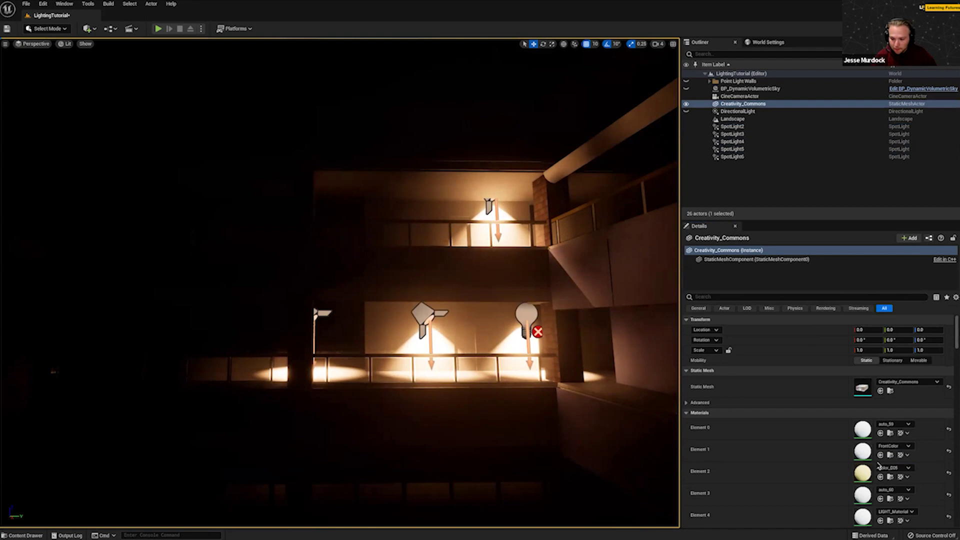
{"action": "key", "text": "ctrl+z"}
{"action": "left_click", "coordinate": [854, 469]}
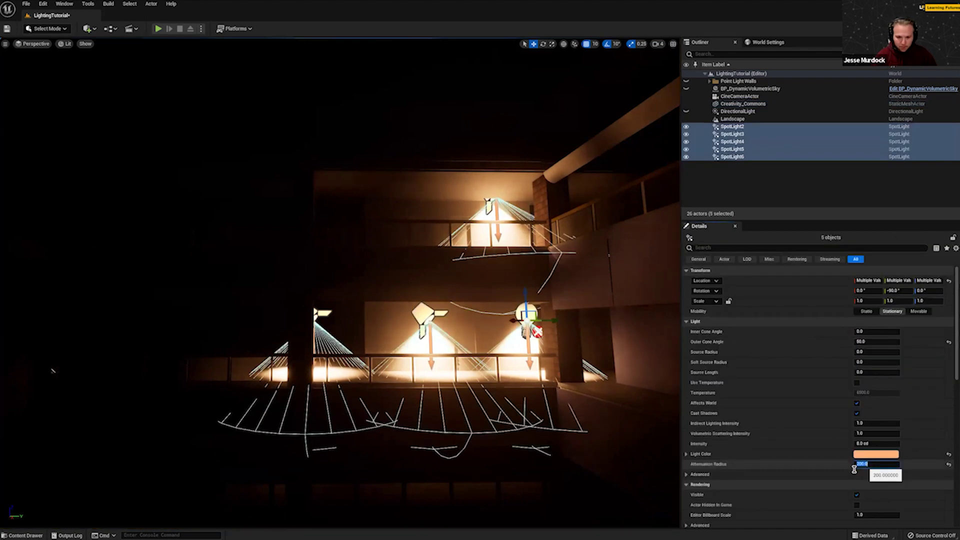
{"action": "left_click_drag", "start_coordinate": [865, 466], "coordinate": [864, 465]}
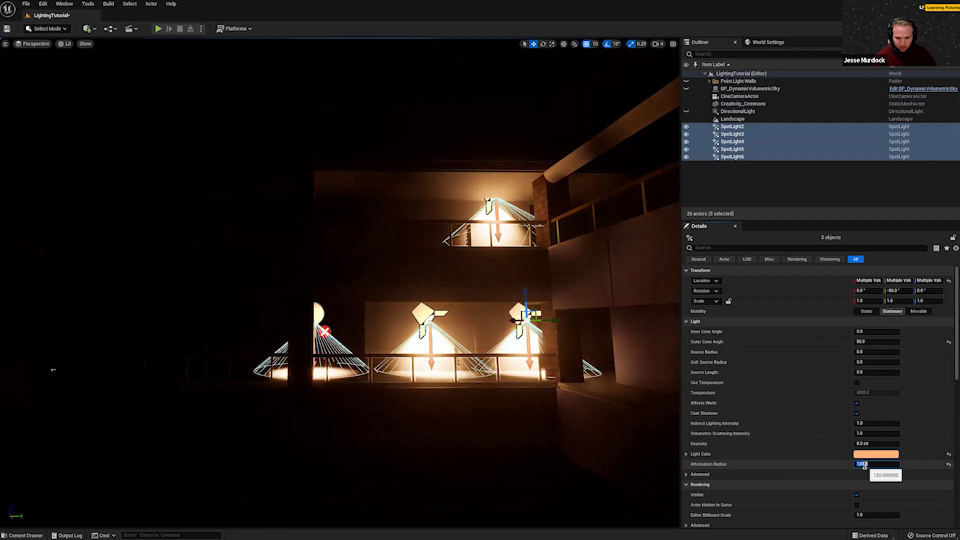
{"action": "left_click", "coordinate": [865, 466]}
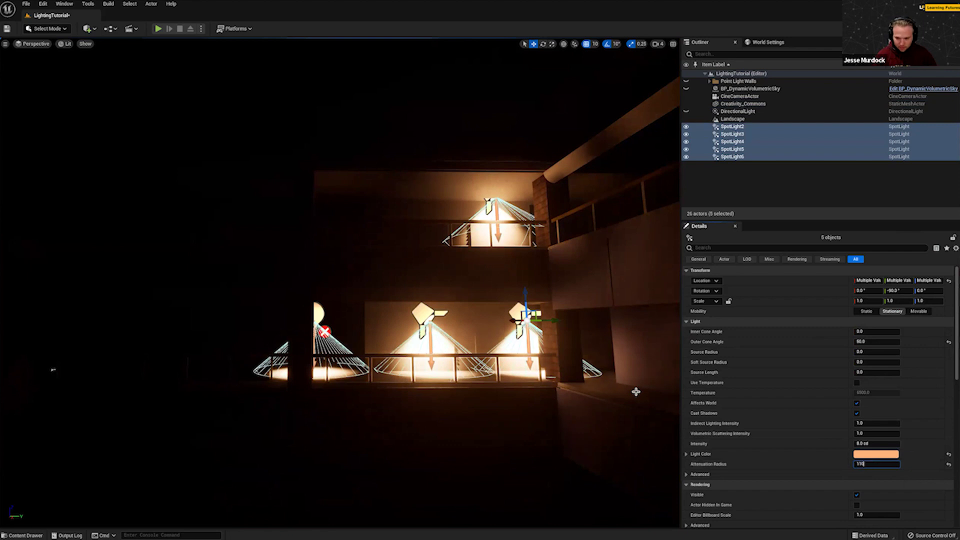
{"action": "key", "text": "Return"}
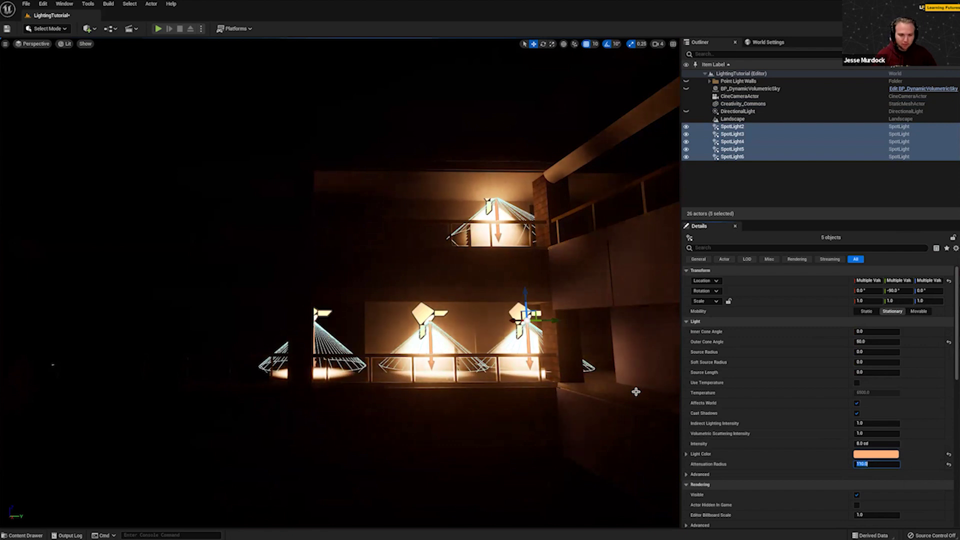
Hide the editor icons and examine the balconies' spot lighting from farther back, closer up and below.
{"action": "left_click", "coordinate": [407, 367]}
{"action": "key", "text": "g"}
{"action": "right_click_drag", "start_coordinate": [425, 349], "coordinate": [494, 348]}
{"action": "key", "text": "s"}
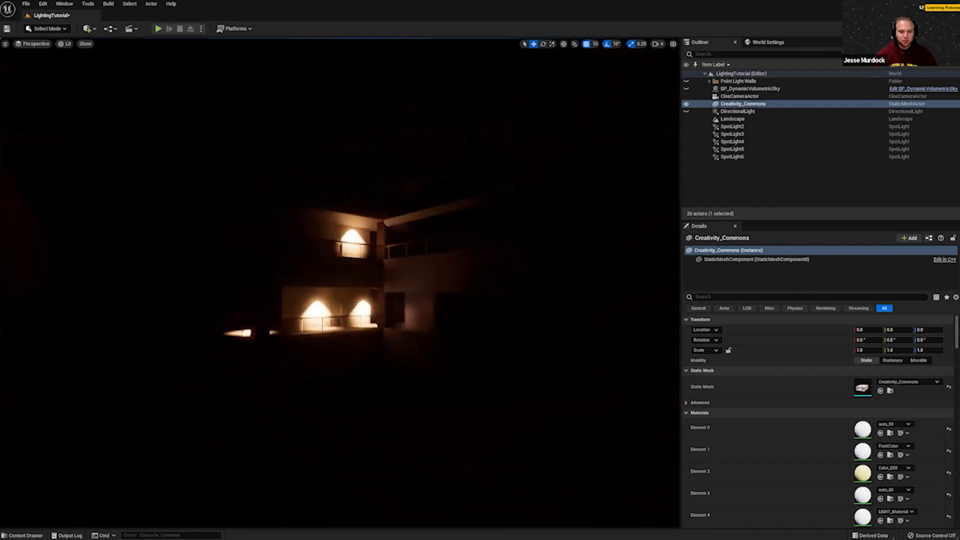
{"action": "left_click_drag", "start_coordinate": [403, 400], "coordinate": [418, 355]}
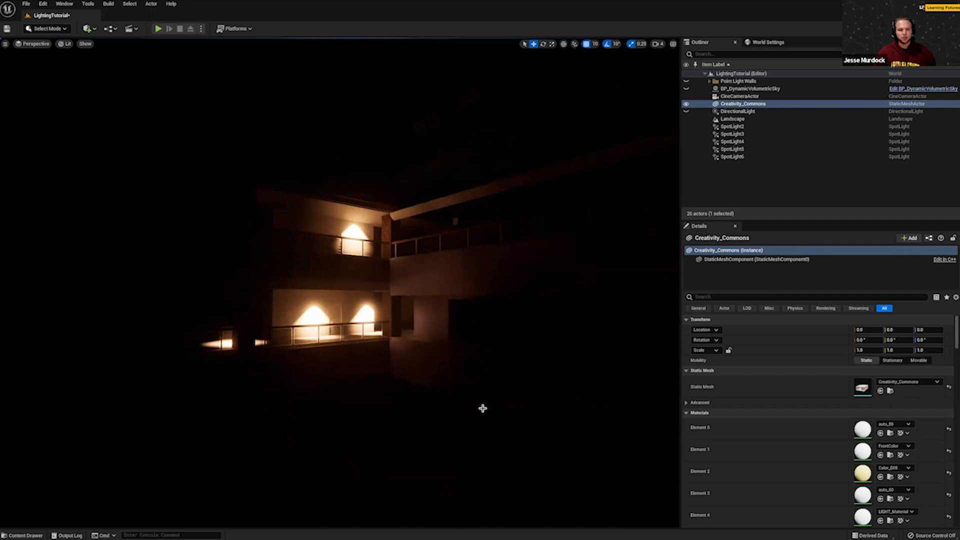
{"action": "left_click_drag", "start_coordinate": [300, 419], "coordinate": [413, 400]}
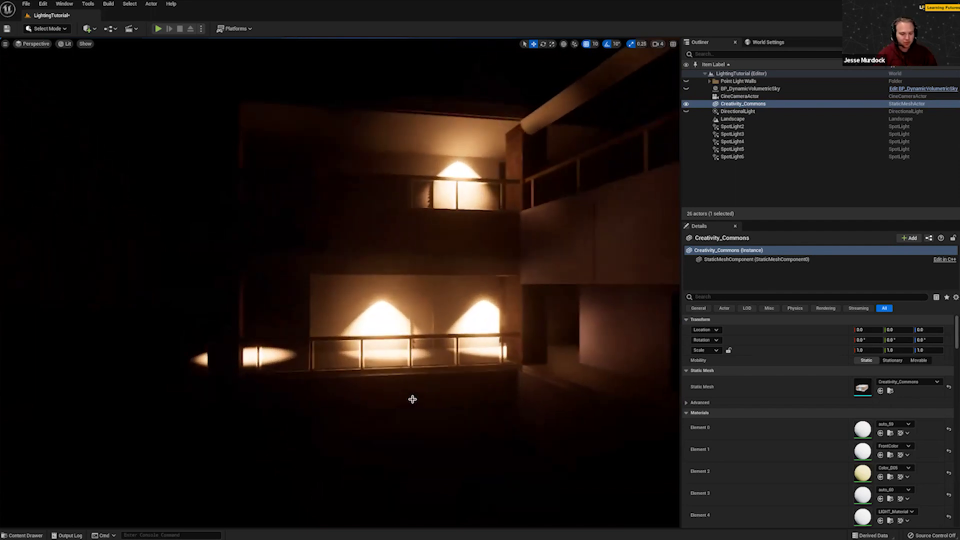
{"action": "right_click_drag", "start_coordinate": [561, 366], "coordinate": [548, 405]}
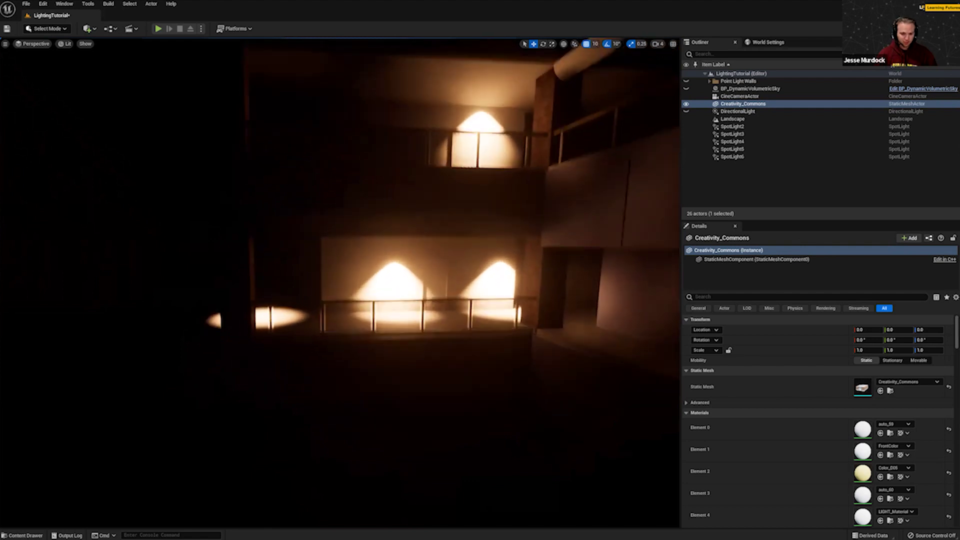
{"action": "left_click_drag", "start_coordinate": [460, 285], "coordinate": [441, 335]}
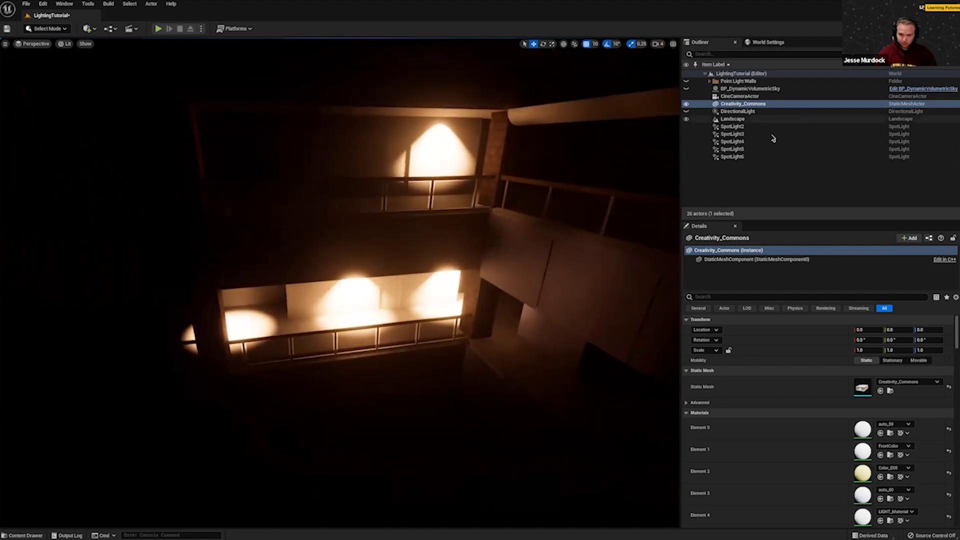
Show the editor icons and delete the single spot light on the upper balcony.
{"action": "right_click_drag", "start_coordinate": [461, 336], "coordinate": [441, 315]}
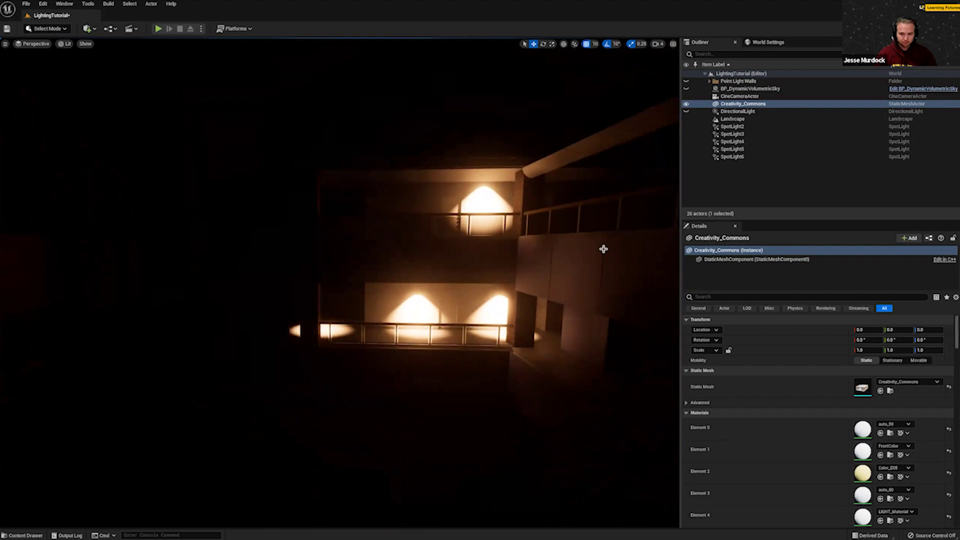
{"action": "key", "text": "g"}
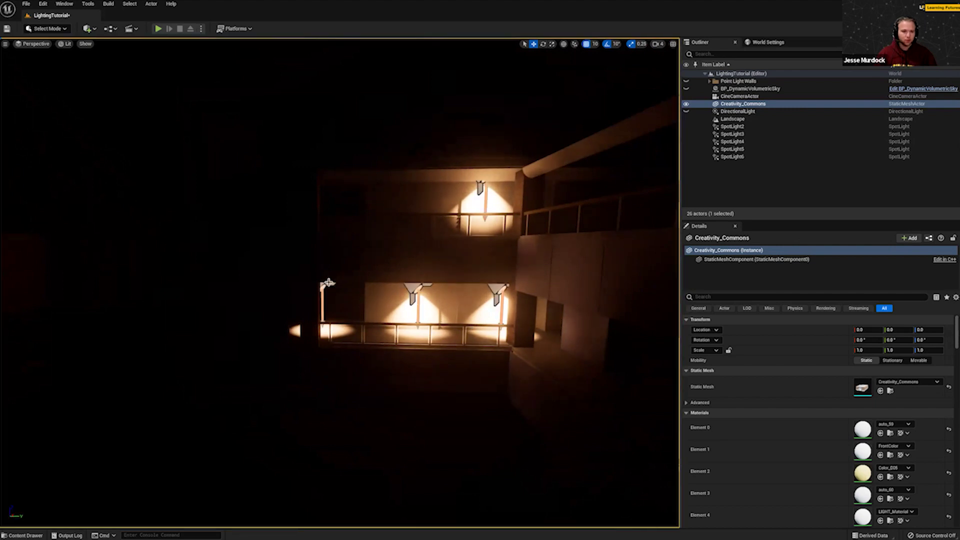
{"action": "left_click", "coordinate": [480, 189]}
{"action": "key", "text": "Delete"}
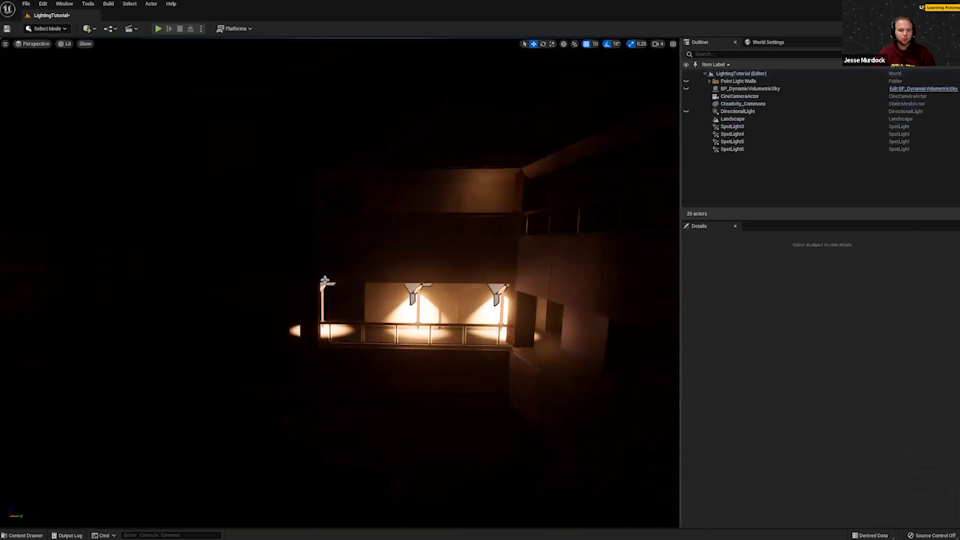
Duplicate the balcony's end spot light into the neighbouring bay and shift the original past the column toward the copy.
{"action": "left_click", "coordinate": [325, 300]}
{"action": "left_click_drag", "start_coordinate": [348, 288], "coordinate": [225, 290], "text": "alt"}
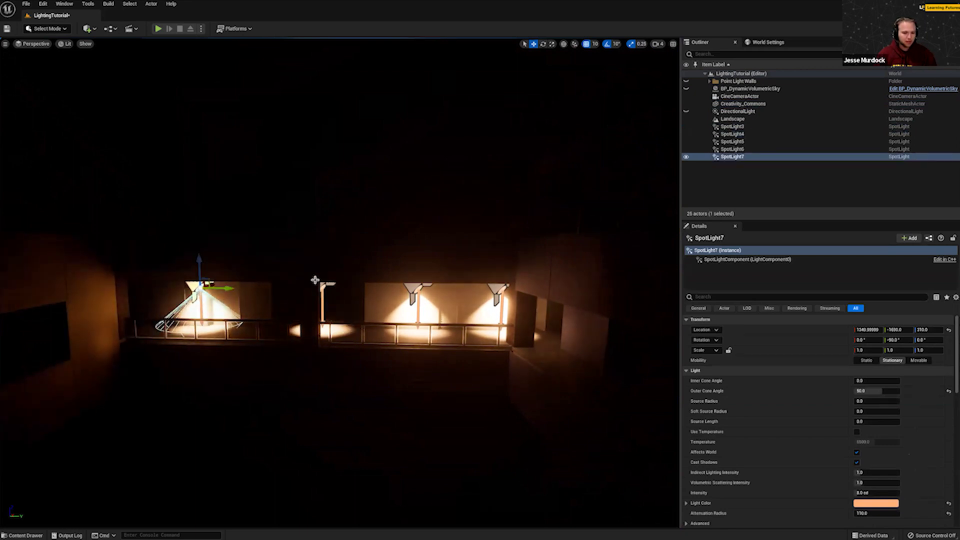
{"action": "left_click", "coordinate": [326, 287]}
{"action": "left_click_drag", "start_coordinate": [332, 297], "coordinate": [315, 297]}
Reposition the other spot lights along the same balcony so the row is spaced more evenly on both sides of the column.
{"action": "left_click", "coordinate": [423, 291]}
{"action": "left_click", "coordinate": [425, 290]}
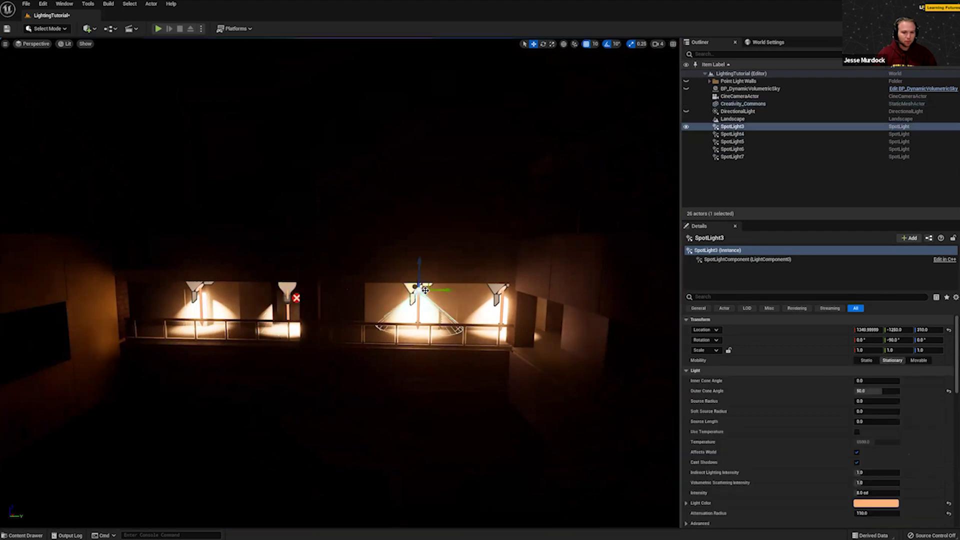
{"action": "left_click_drag", "start_coordinate": [435, 290], "coordinate": [421, 290]}
{"action": "left_click", "coordinate": [499, 289]}
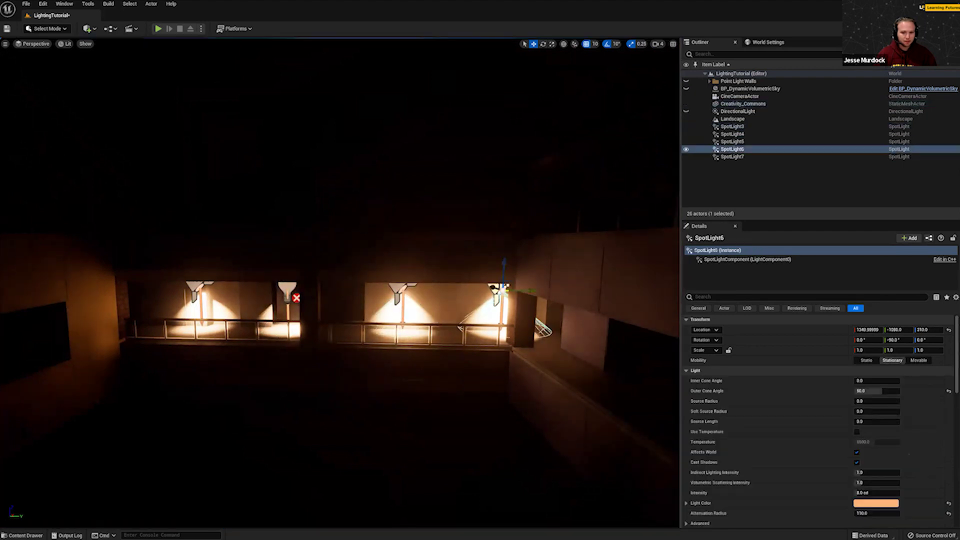
{"action": "left_click_drag", "start_coordinate": [530, 291], "coordinate": [520, 291]}
{"action": "left_click", "coordinate": [400, 290]}
{"action": "left_click_drag", "start_coordinate": [430, 291], "coordinate": [424, 291]}
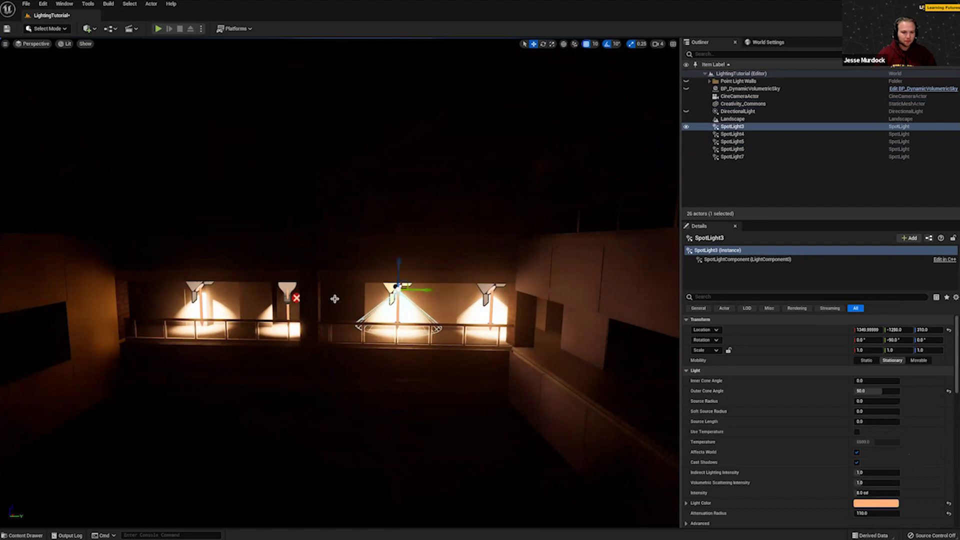
{"action": "left_click", "coordinate": [287, 290]}
{"action": "left_click_drag", "start_coordinate": [317, 290], "coordinate": [335, 290]}
{"action": "mouse_move", "coordinate": [321, 300]}
{"action": "right_mouse_down"}
{"action": "mouse_move", "coordinate": [290, 305]}
{"action": "mouse_move", "coordinate": [320, 288]}
{"action": "mouse_move", "coordinate": [305, 306]}
{"action": "right_mouse_up"}
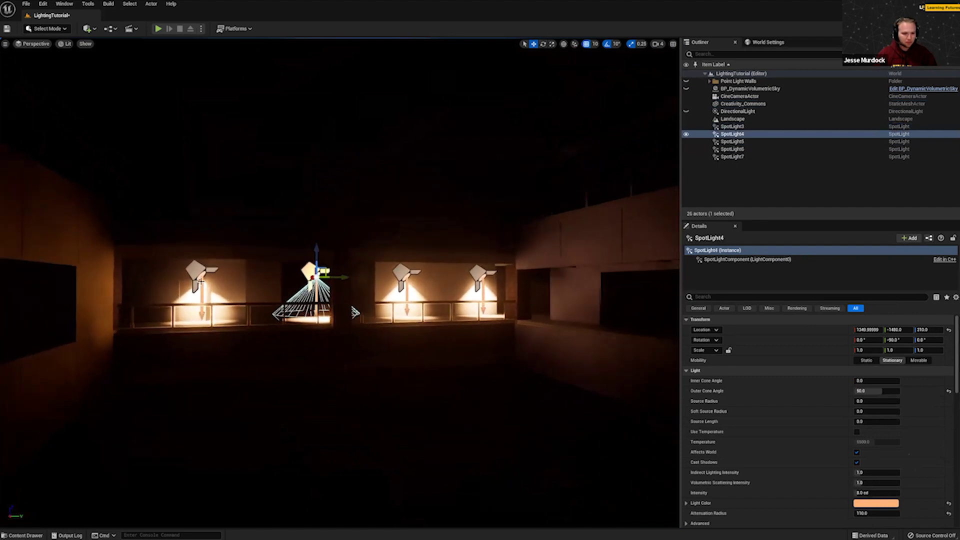
Delete the redundant SpotLight6 and duplicate the balcony's four spot lights onto the other three floors.
{"action": "left_click", "coordinate": [199, 277]}
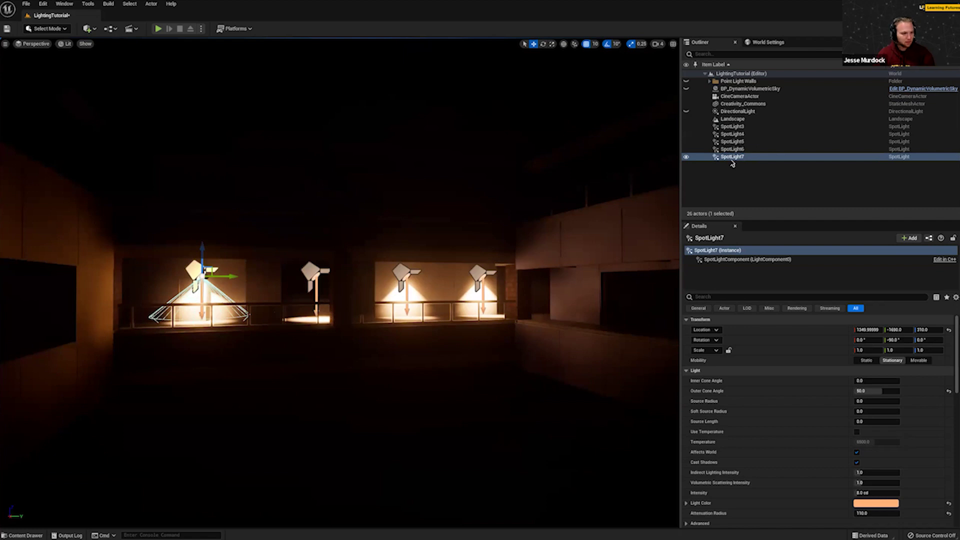
{"action": "key", "text": "Delete"}
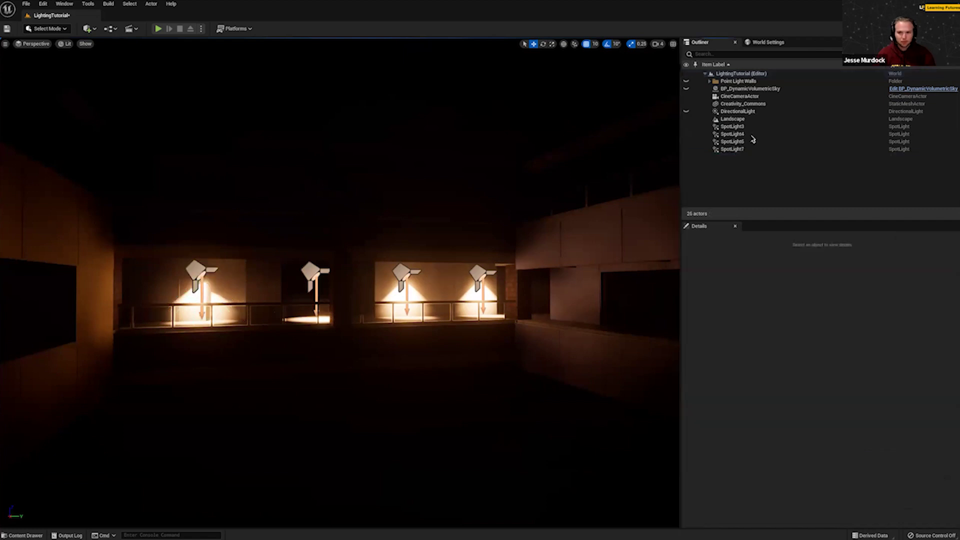
{"action": "left_click", "coordinate": [747, 151], "text": "shift"}
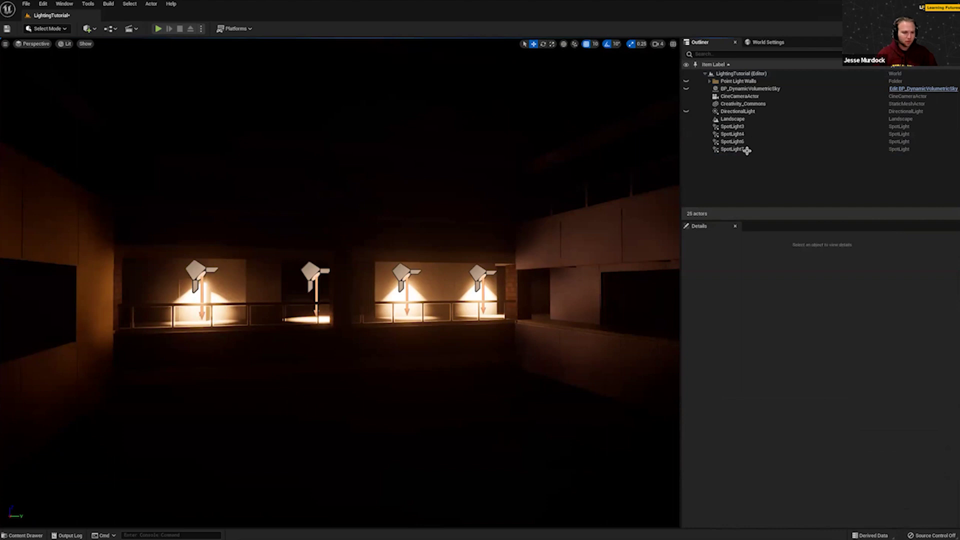
{"action": "left_click_drag", "start_coordinate": [201, 252], "coordinate": [212, 51], "text": "alt"}
{"action": "right_click_drag", "start_coordinate": [374, 362], "coordinate": [431, 340]}
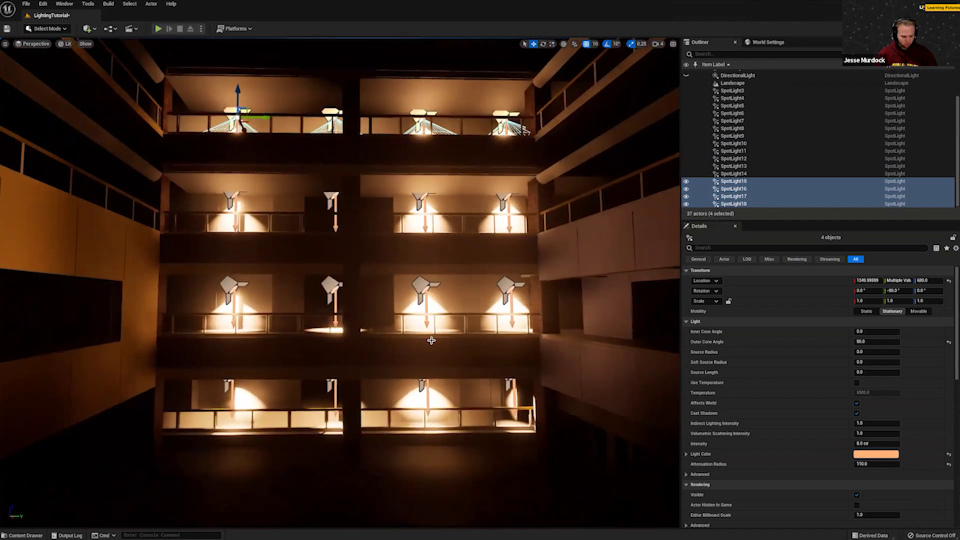
Hide the editor icons and group all sixteen spot lights in a new collapsed folder named Spot lights wall.
{"action": "left_click", "coordinate": [603, 369]}
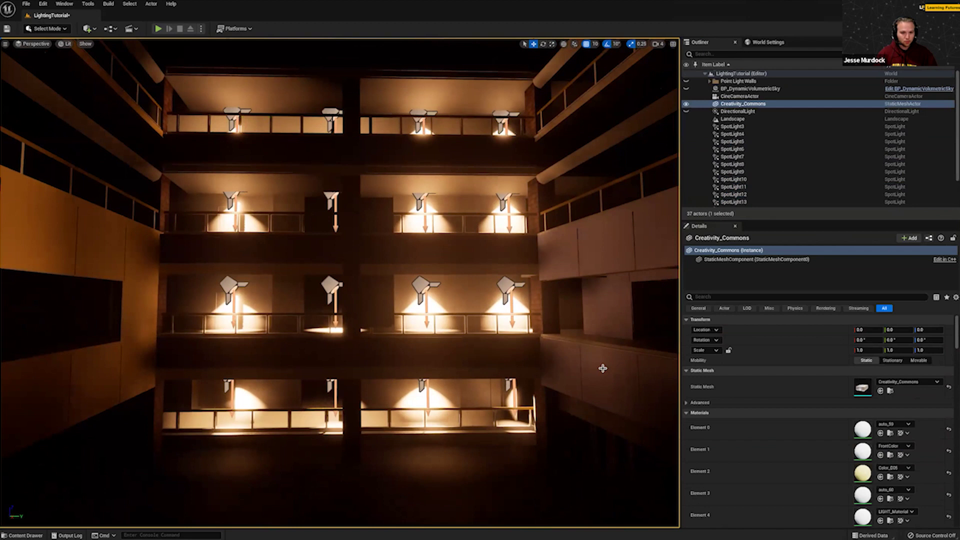
{"action": "key", "text": "g"}
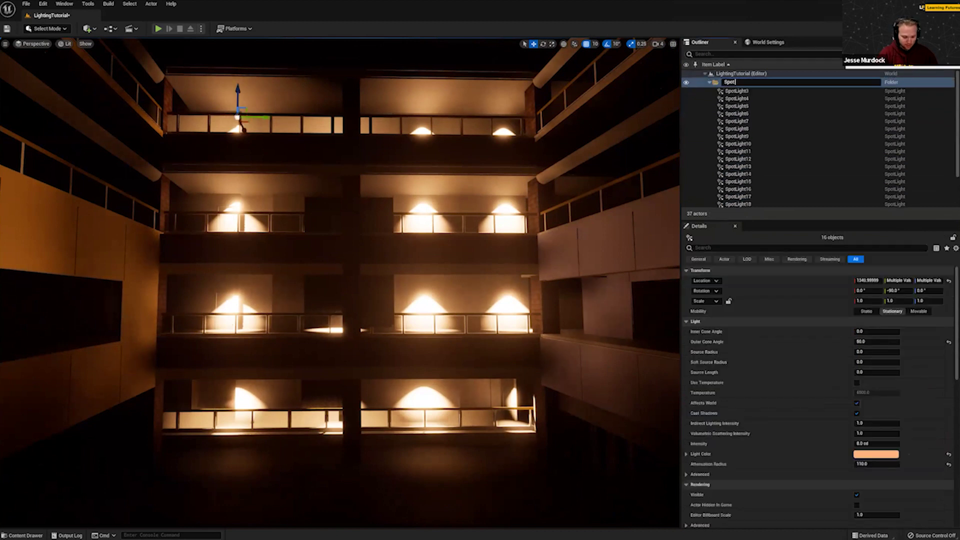
{"action": "type", "text": "s wall"}
{"action": "key", "text": "Return"}
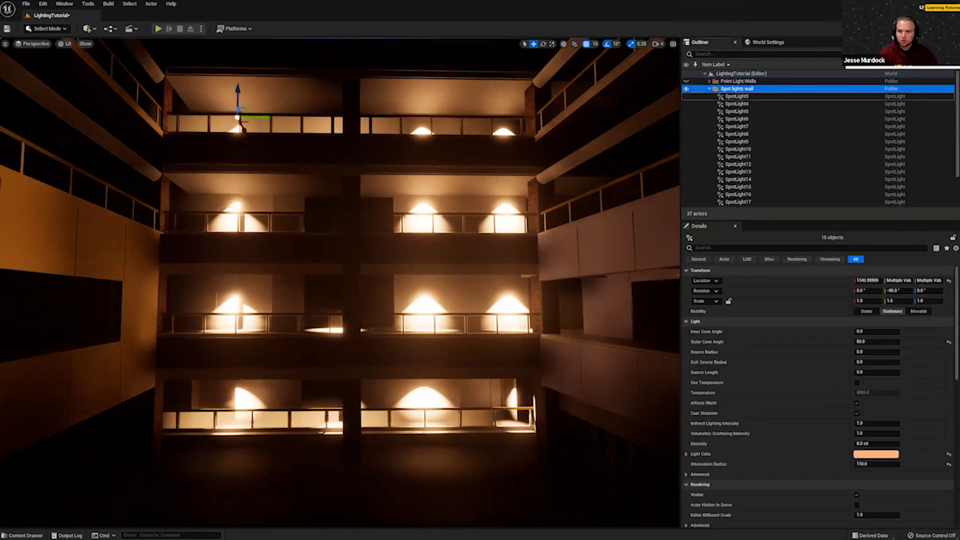
{"action": "left_click", "coordinate": [710, 88]}
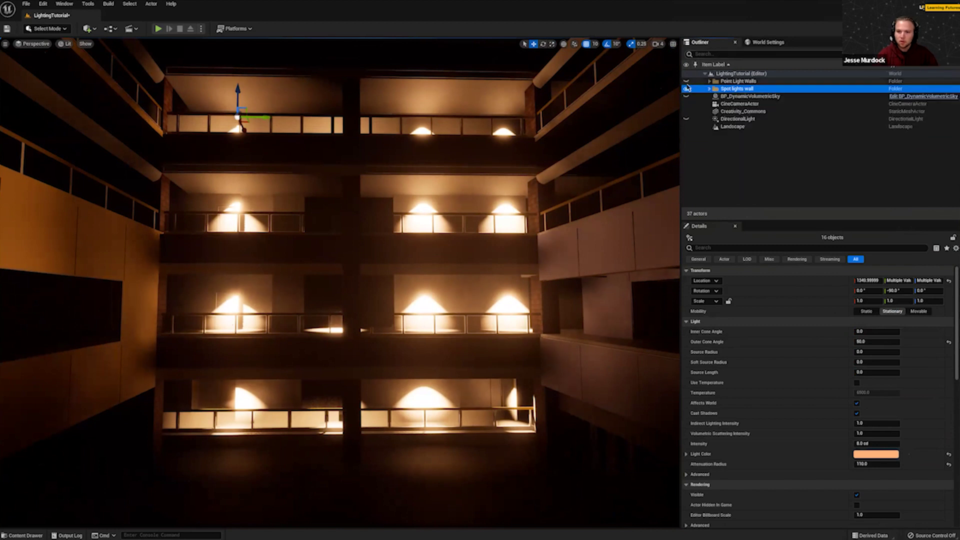
Compare the two lighting setups by switching visibility from Spot lights wall to Point Light Walls and back.
{"action": "left_click", "coordinate": [687, 89]}
{"action": "left_click", "coordinate": [687, 81]}
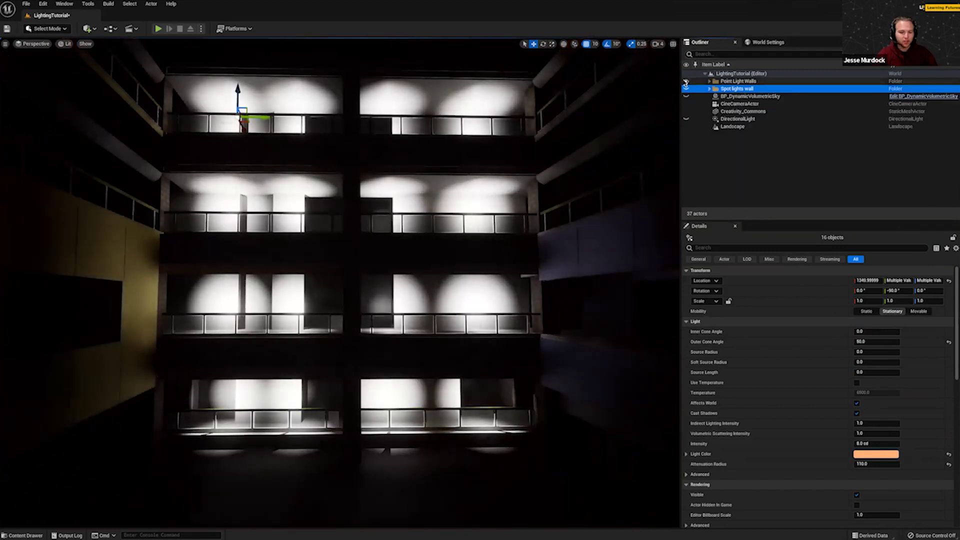
{"action": "left_click", "coordinate": [686, 81]}
{"action": "left_click", "coordinate": [687, 89]}
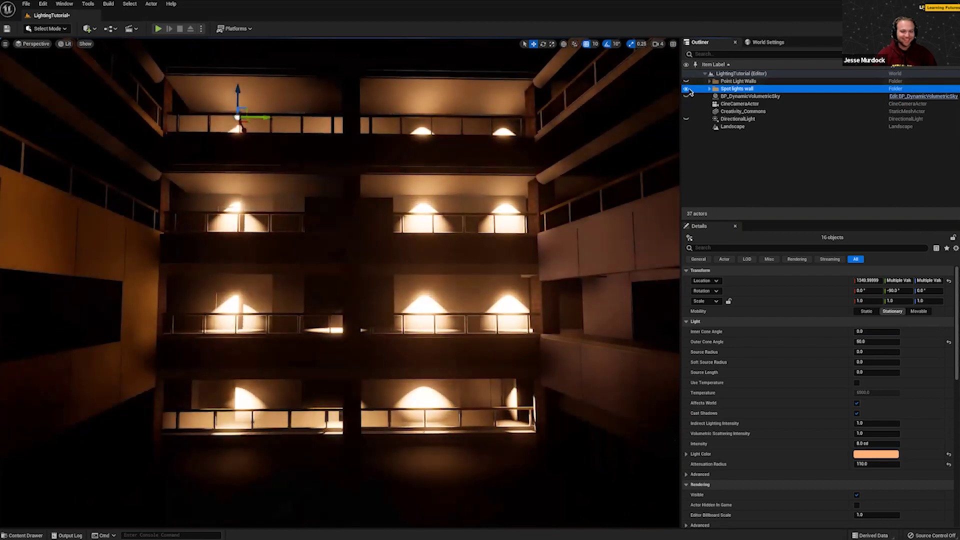
Hide the whole level, restore the Creativity_Commons building and both light folders, and hide Point Light Walls again.
{"action": "left_click", "coordinate": [687, 74]}
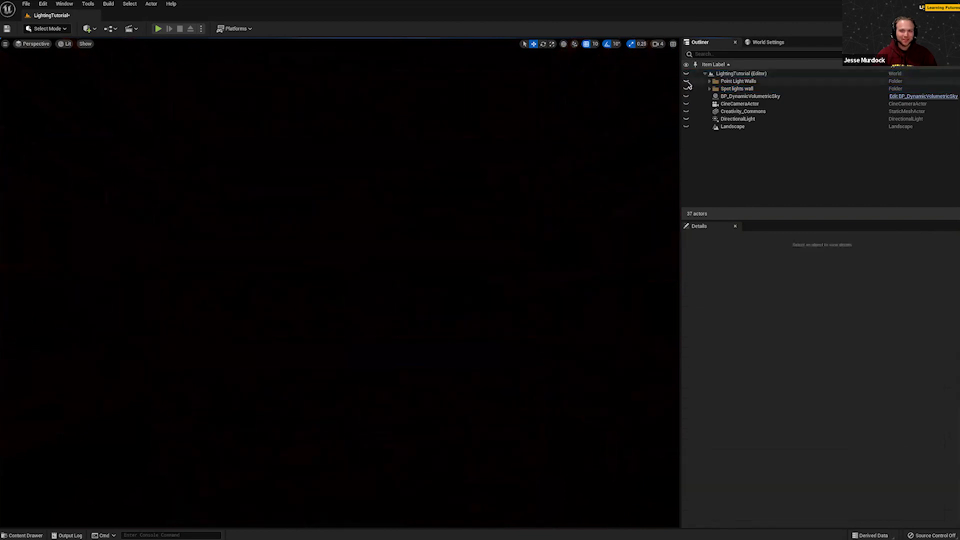
{"action": "left_click", "coordinate": [686, 81]}
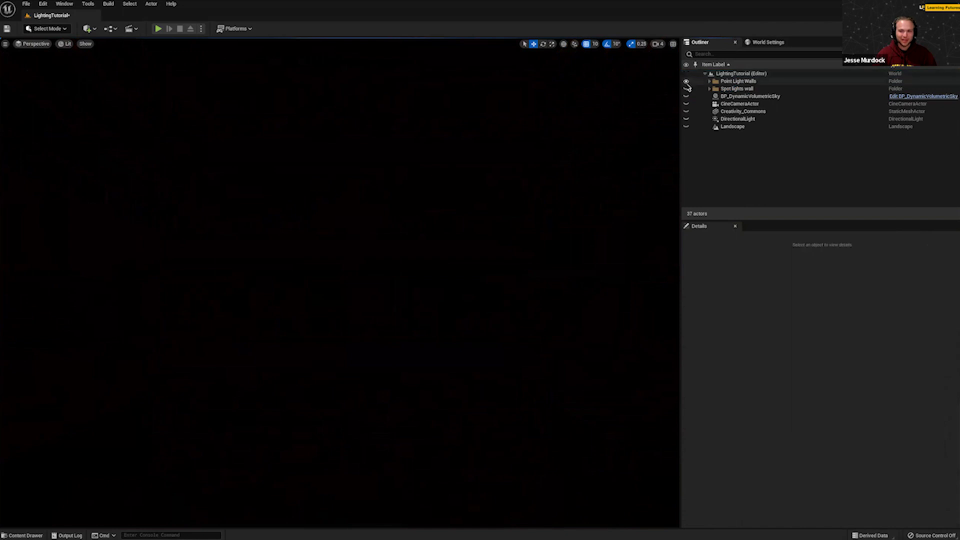
{"action": "left_click", "coordinate": [686, 111]}
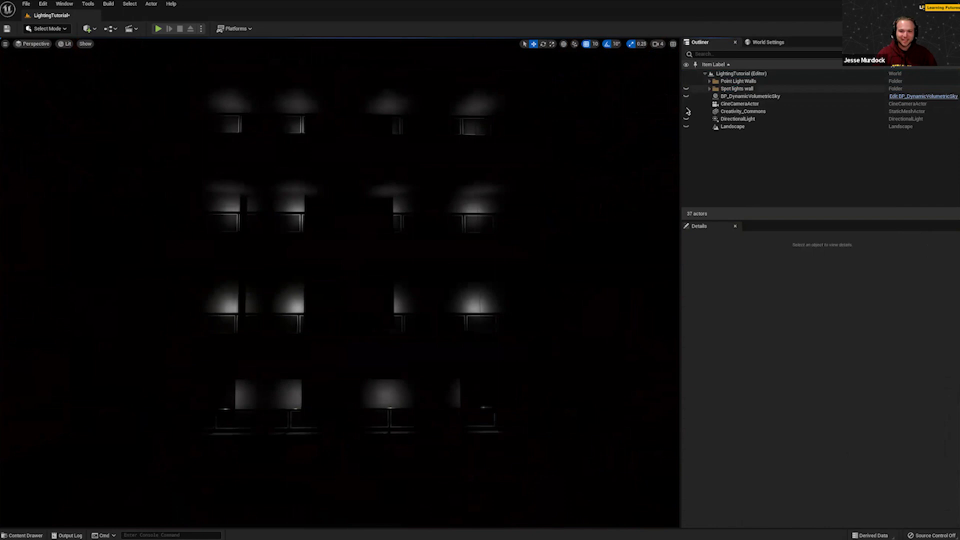
{"action": "left_click", "coordinate": [686, 89]}
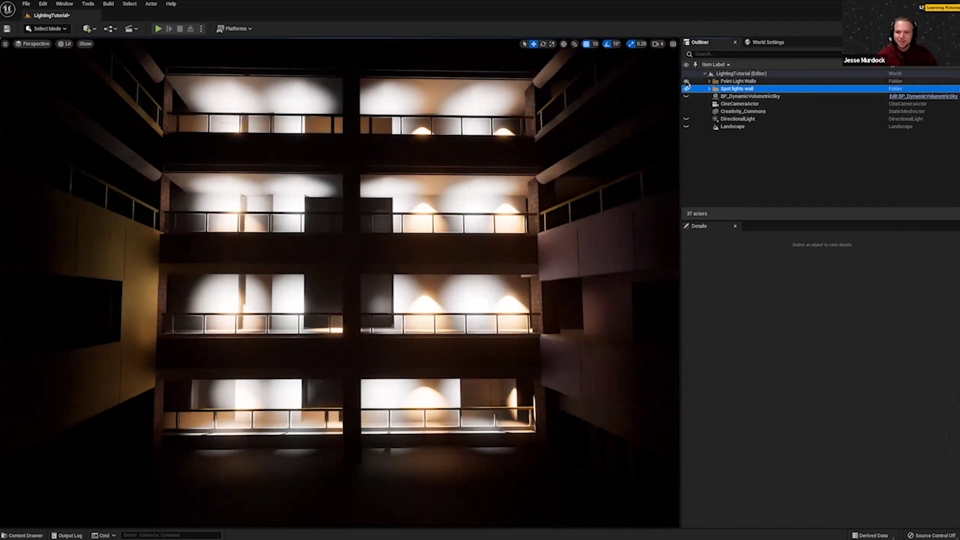
{"action": "left_click", "coordinate": [686, 81]}
{"action": "right_click_drag", "start_coordinate": [462, 232], "coordinate": [405, 185]}
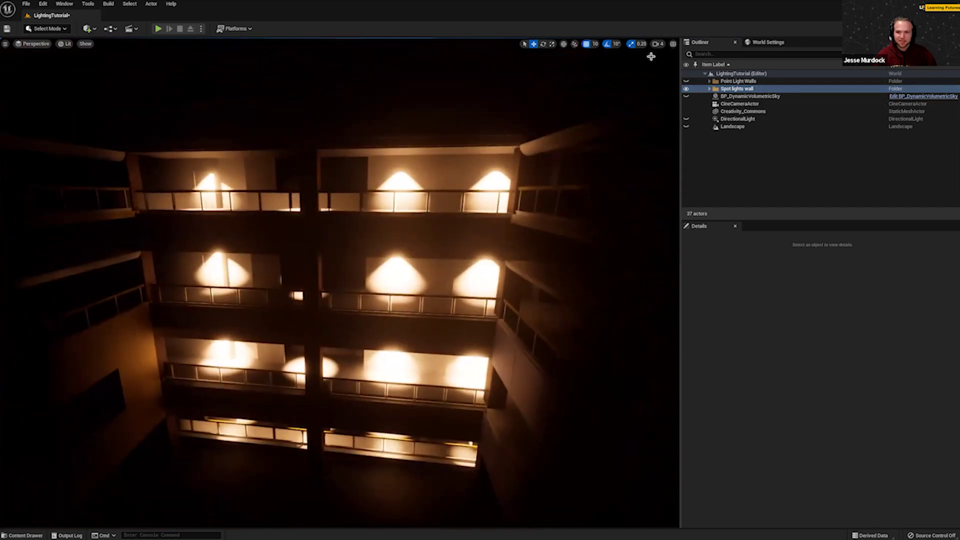
Select all sixteen spot lights and duplicate them across the courtyard onto the opposite wall's balconies, inspecting the result from ground level.
{"action": "double_click", "coordinate": [734, 90]}
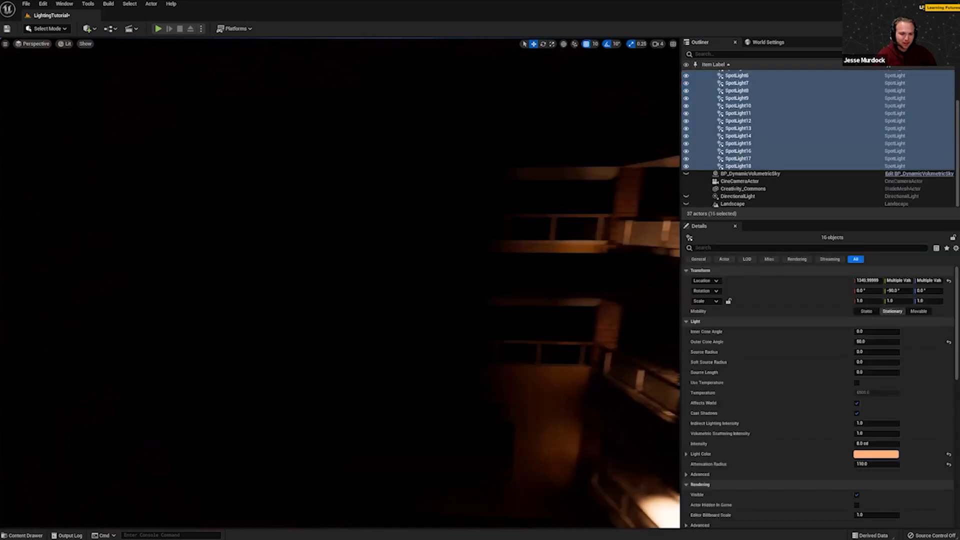
{"action": "right_click_drag", "start_coordinate": [565, 225], "coordinate": [595, 226]}
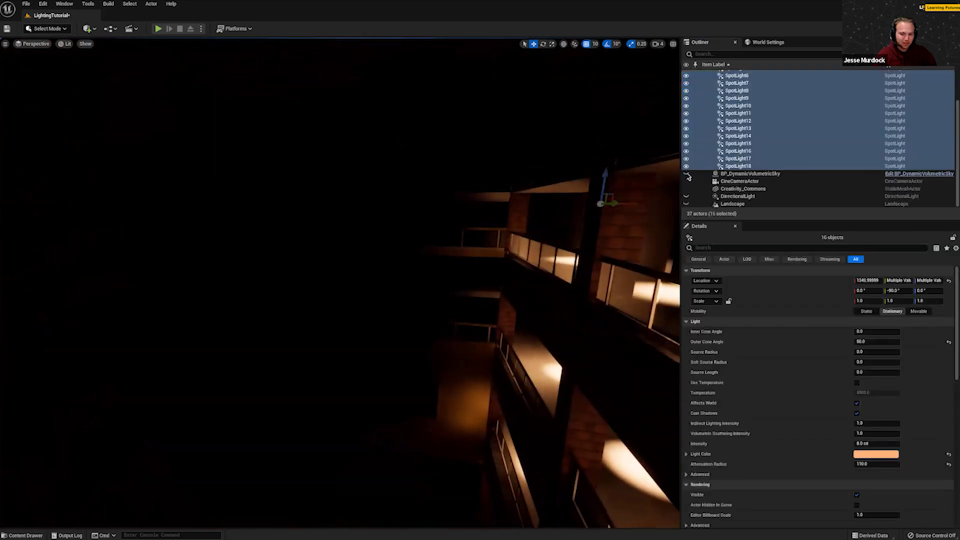
{"action": "left_click_drag", "start_coordinate": [613, 202], "coordinate": [136, 272], "text": "alt"}
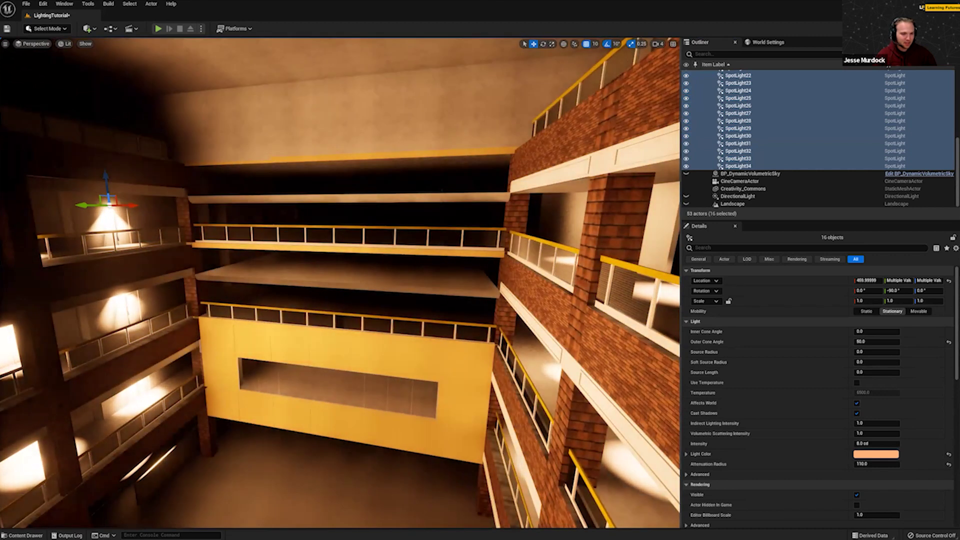
{"action": "key", "text": "f"}
{"action": "right_click_drag", "start_coordinate": [267, 318], "coordinate": [352, 280]}
{"action": "key", "text": "Escape"}
{"action": "right_click_drag", "start_coordinate": [419, 350], "coordinate": [300, 334]}
{"action": "mouse_move", "coordinate": [201, 324]}
{"action": "right_mouse_down"}
{"action": "mouse_move", "coordinate": [214, 350]}
{"action": "mouse_move", "coordinate": [203, 386]}
{"action": "mouse_move", "coordinate": [205, 323]}
{"action": "right_mouse_up"}
{"action": "right_click_drag", "start_coordinate": [278, 360], "coordinate": [269, 360]}
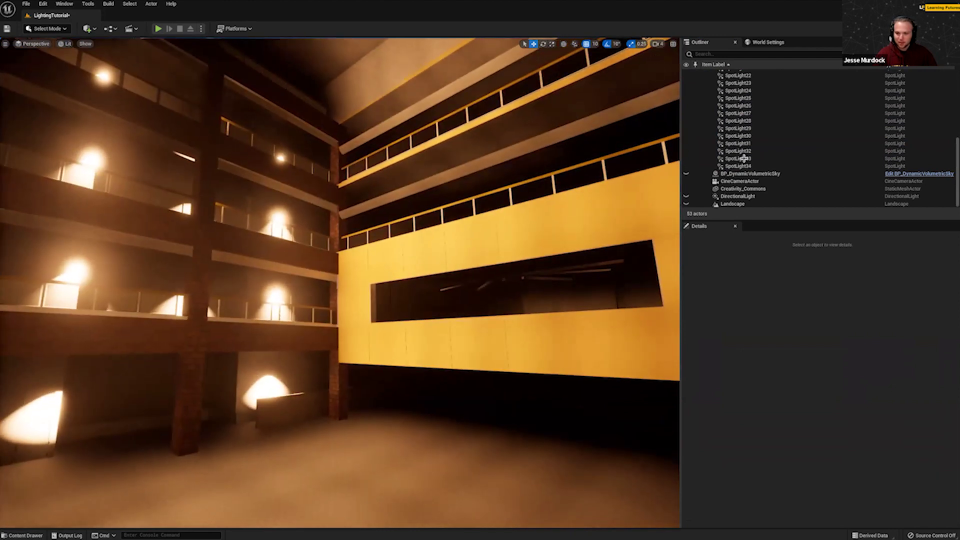
Try an intensity of 1 on all 32 spot lights, set it back to 8, and clear the selection.
{"action": "left_click", "coordinate": [751, 168], "text": "shift"}
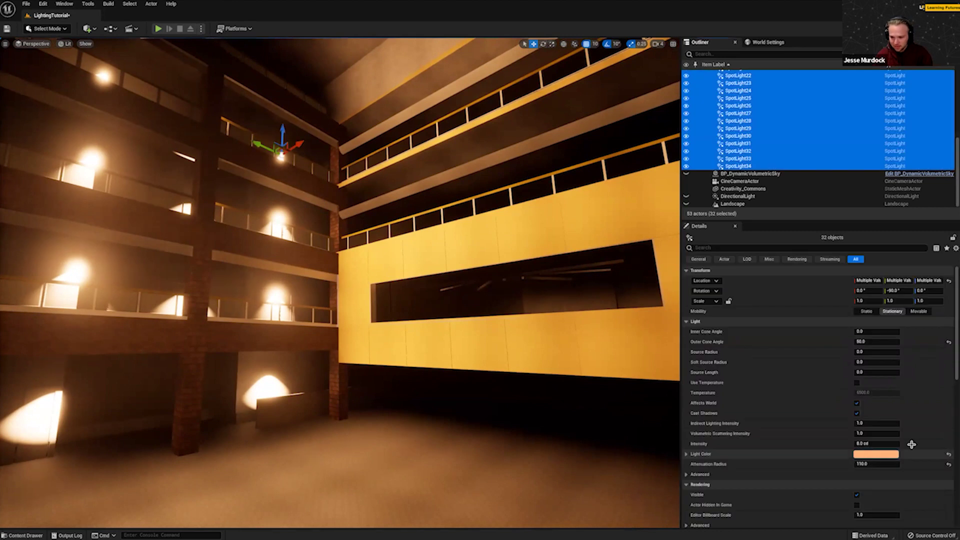
{"action": "left_click", "coordinate": [876, 444]}
{"action": "type", "text": "1"}
{"action": "key", "text": "Return"}
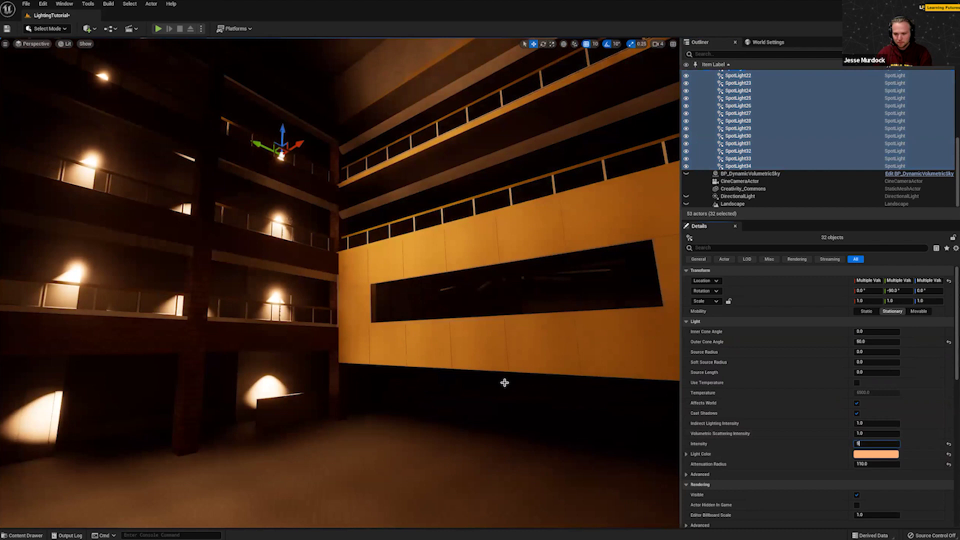
{"action": "key", "text": "Return"}
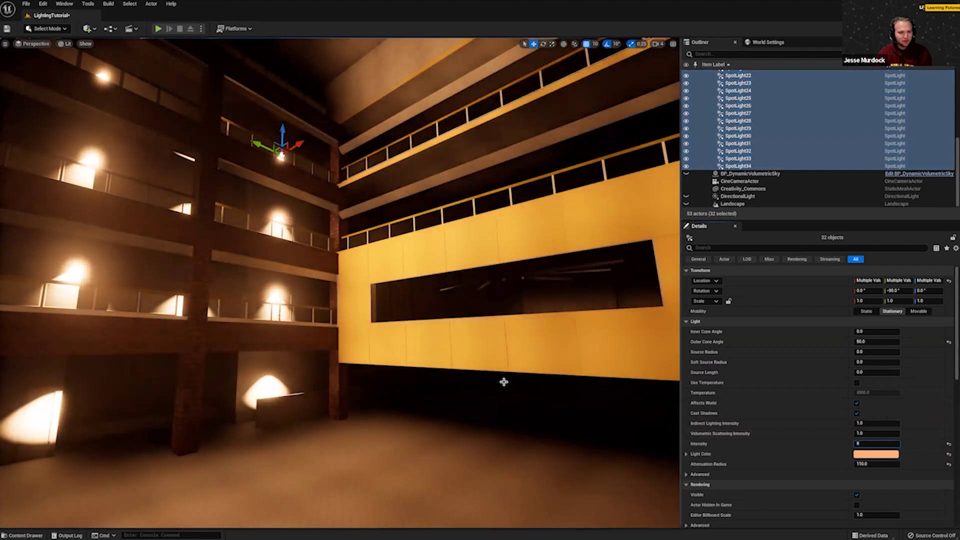
{"action": "left_click", "coordinate": [451, 403]}
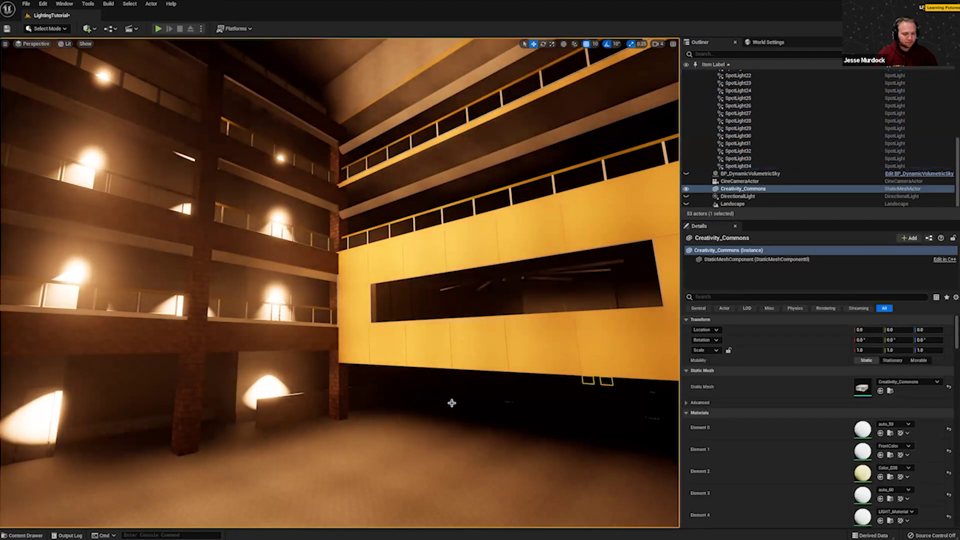
{"action": "key", "text": "Escape"}
View the opposite wall's lights, select SpotLight34, and examine its Light Function and Light Profiles settings.
{"action": "mouse_move", "coordinate": [441, 387]}
{"action": "right_mouse_down"}
{"action": "mouse_move", "coordinate": [350, 385]}
{"action": "mouse_move", "coordinate": [546, 360]}
{"action": "mouse_move", "coordinate": [530, 401]}
{"action": "mouse_move", "coordinate": [446, 385]}
{"action": "right_mouse_up"}
{"action": "right_click_drag", "start_coordinate": [499, 411], "coordinate": [499, 412]}
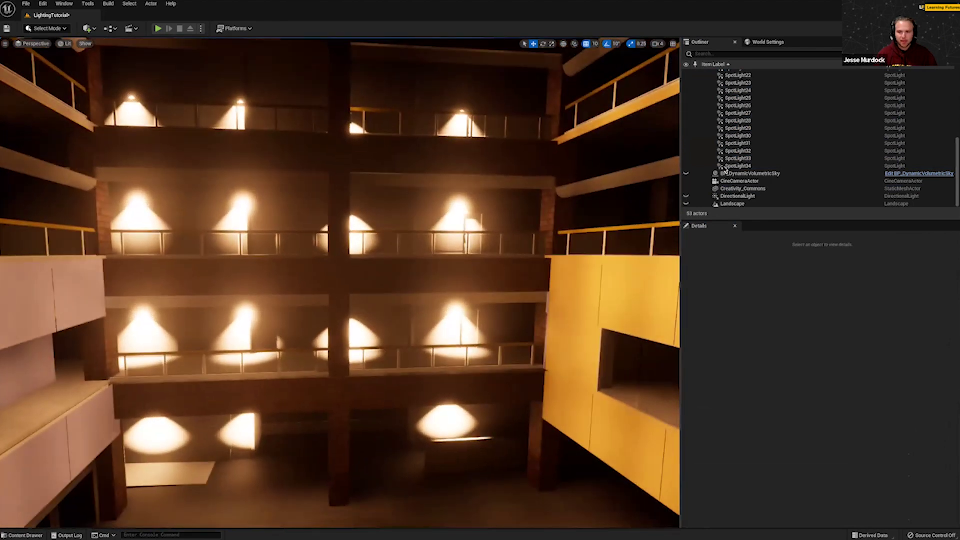
{"action": "left_click", "coordinate": [747, 168]}
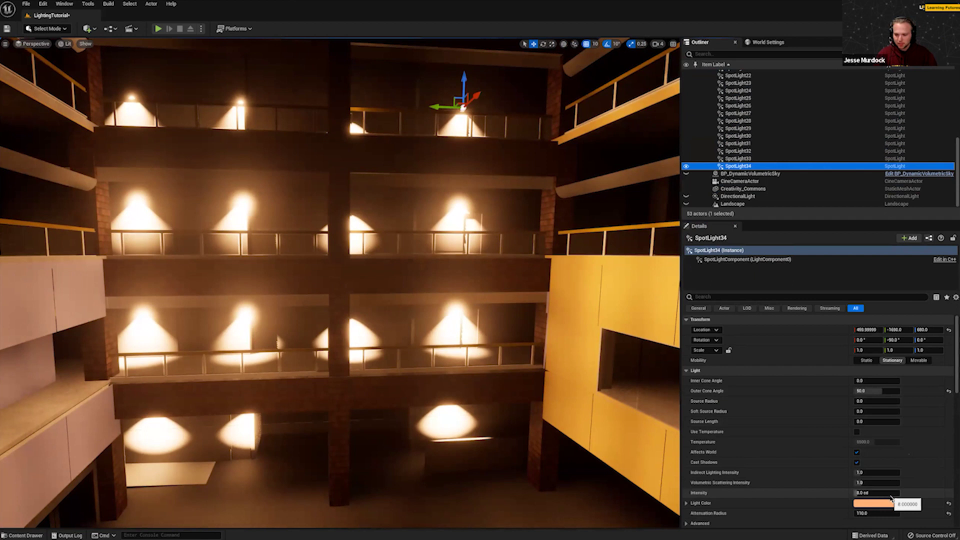
{"action": "scroll", "coordinate": [829, 410], "scroll_direction": "down", "scroll_amount": 10}
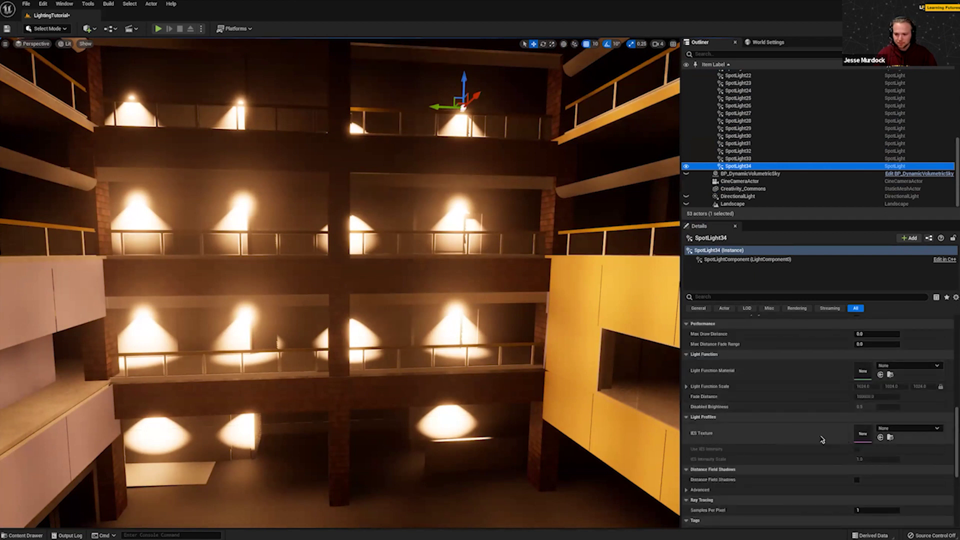
{"action": "left_click", "coordinate": [802, 437]}
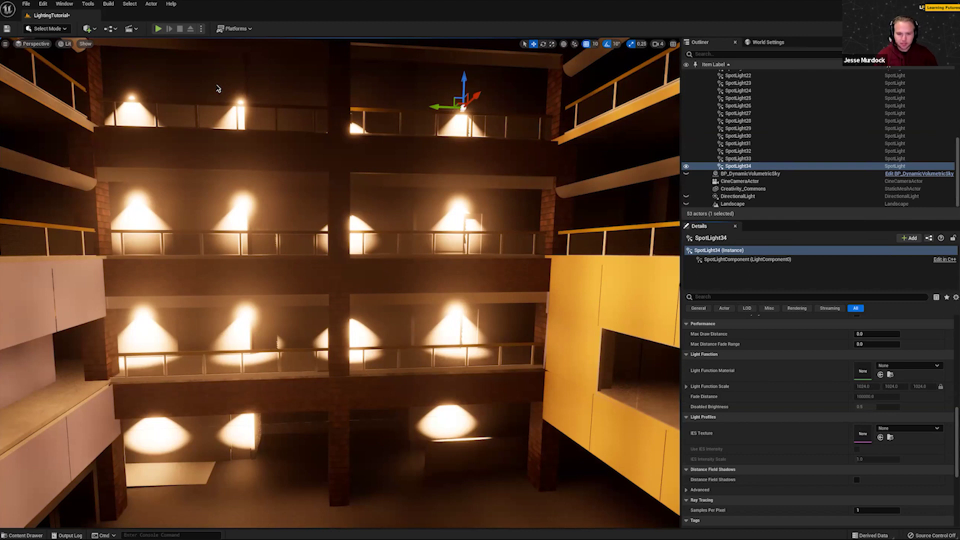
Switch to the browser, browse the Apollo Design gobo catalogue, and open the Almost Paisley gobo's page.
{"action": "left_click", "coordinate": [379, 232]}
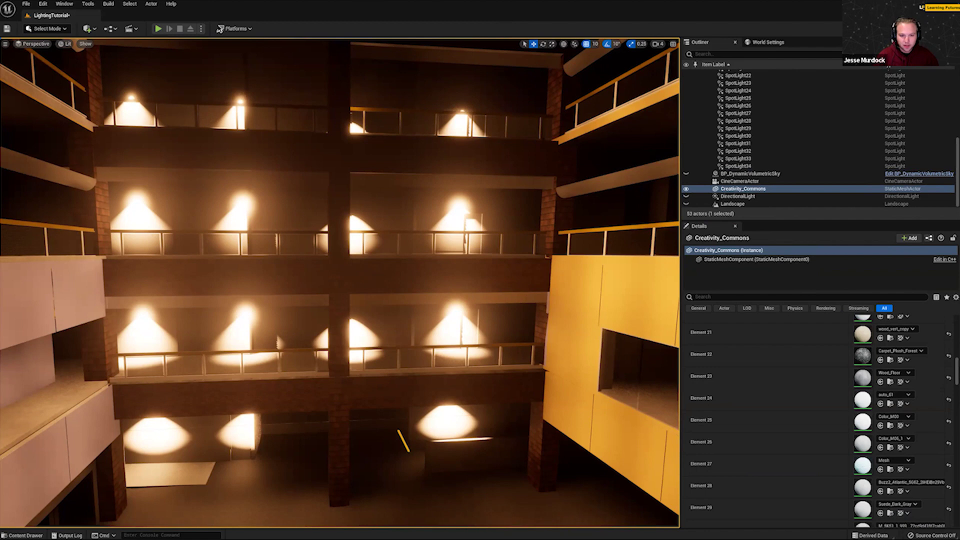
{"action": "key", "text": "alt+Tab"}
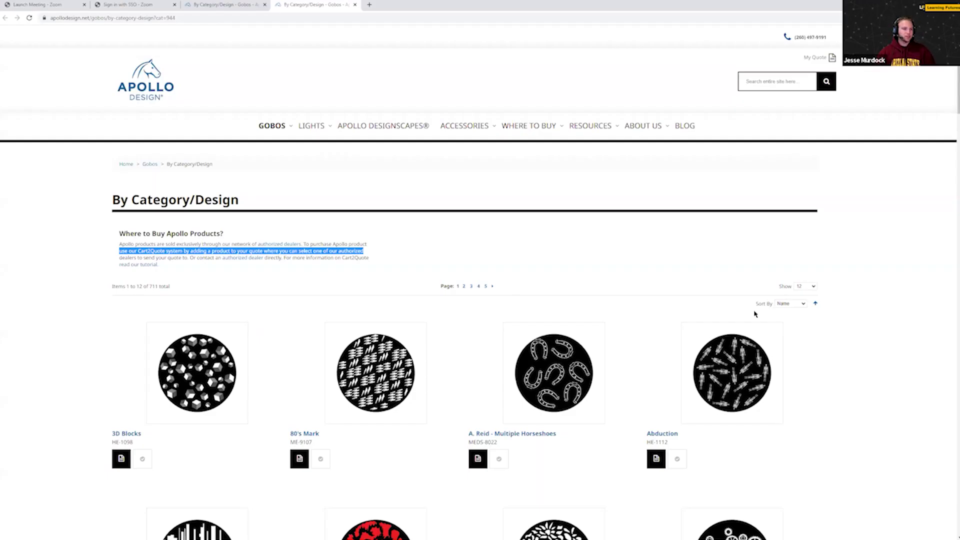
{"action": "scroll", "coordinate": [426, 202], "scroll_direction": "down", "scroll_amount": 1}
{"action": "scroll", "coordinate": [425, 202], "scroll_direction": "down", "scroll_amount": 3}
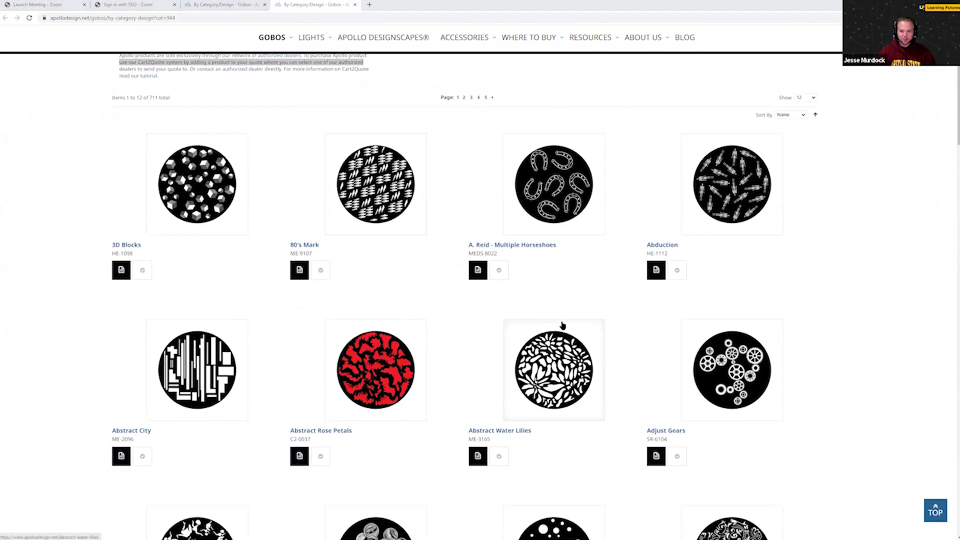
{"action": "scroll", "coordinate": [378, 233], "scroll_direction": "down", "scroll_amount": 3}
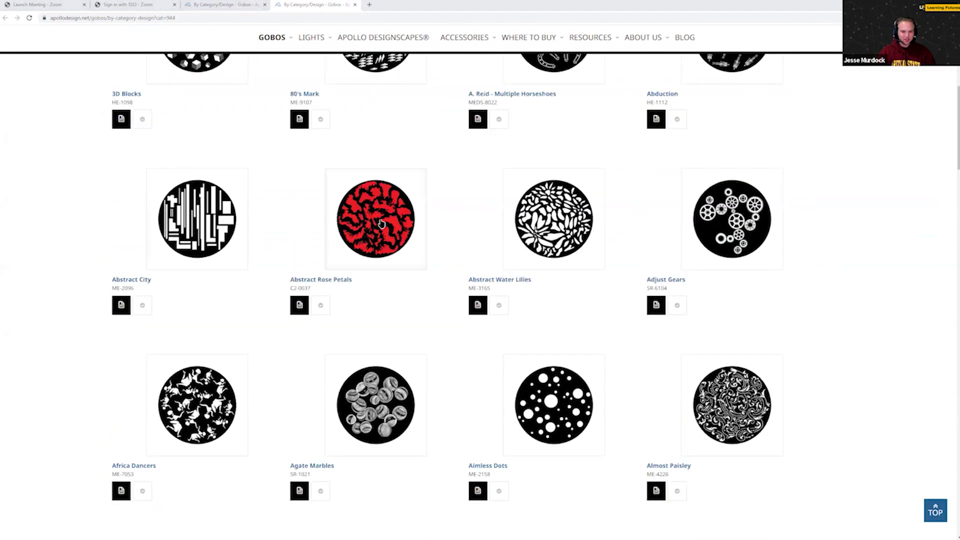
{"action": "scroll", "coordinate": [375, 235], "scroll_direction": "down", "scroll_amount": 2}
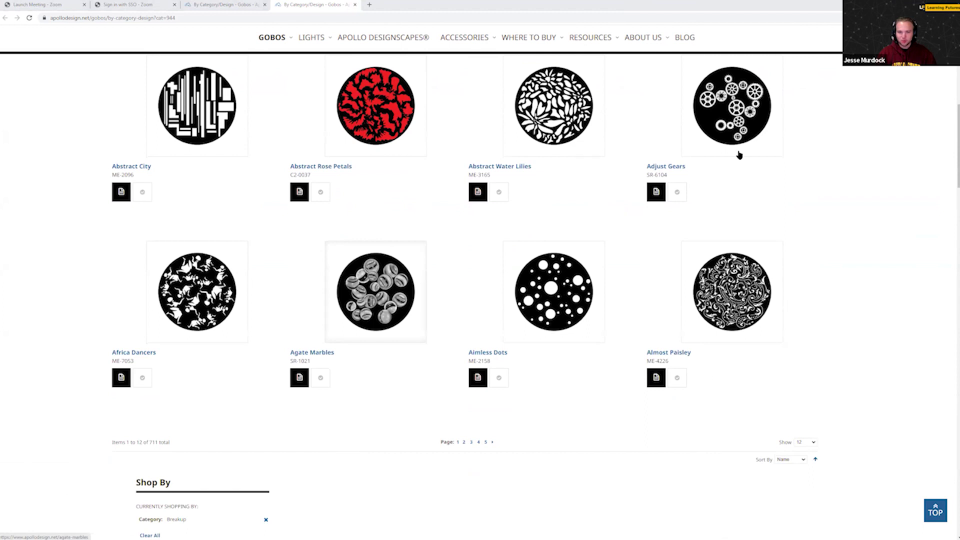
{"action": "scroll", "coordinate": [739, 243], "scroll_direction": "up", "scroll_amount": 1}
{"action": "scroll", "coordinate": [739, 244], "scroll_direction": "down", "scroll_amount": 1}
{"action": "left_click", "coordinate": [740, 246]}
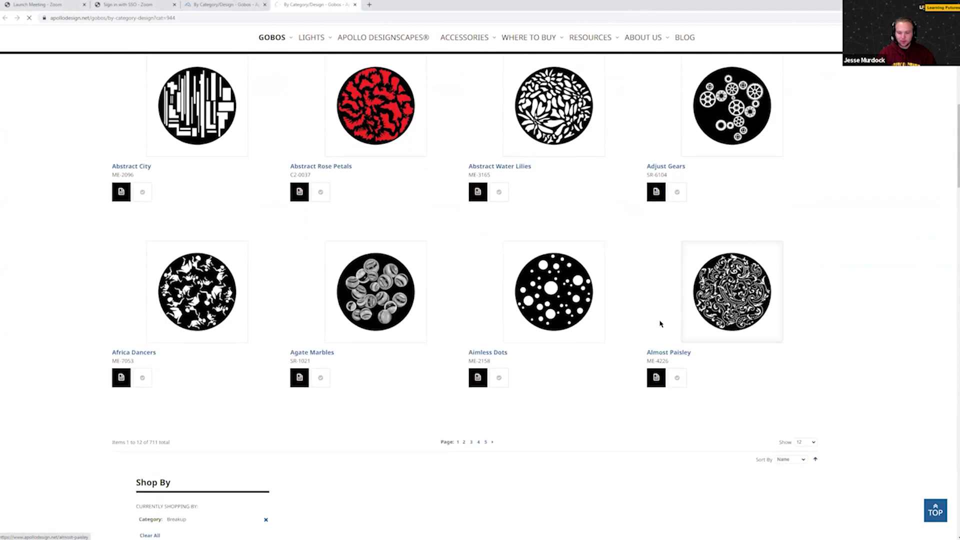
Save the Almost Paisley gobo image to the Desktop as a PNG named ME-4226.
{"action": "right_click", "coordinate": [729, 304]}
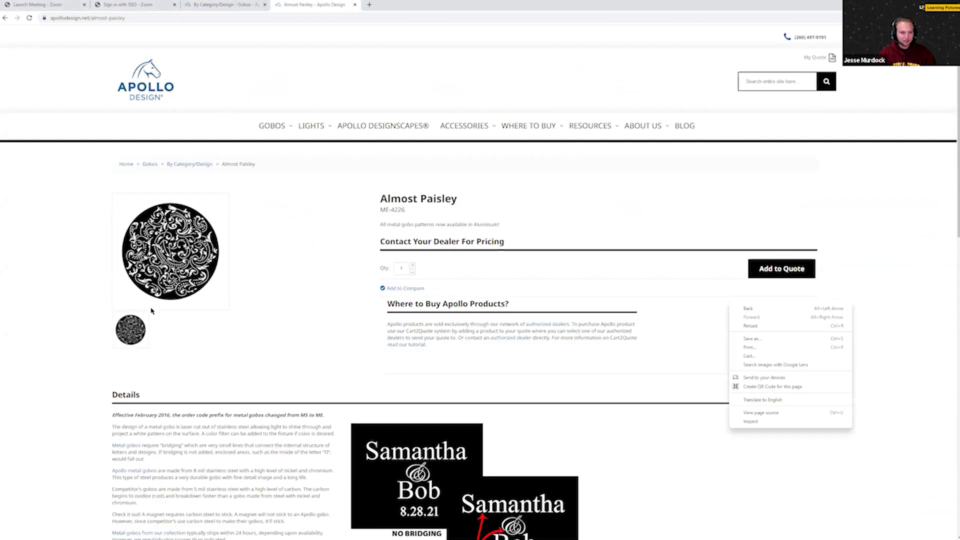
{"action": "left_click", "coordinate": [156, 255]}
{"action": "right_click", "coordinate": [146, 264]}
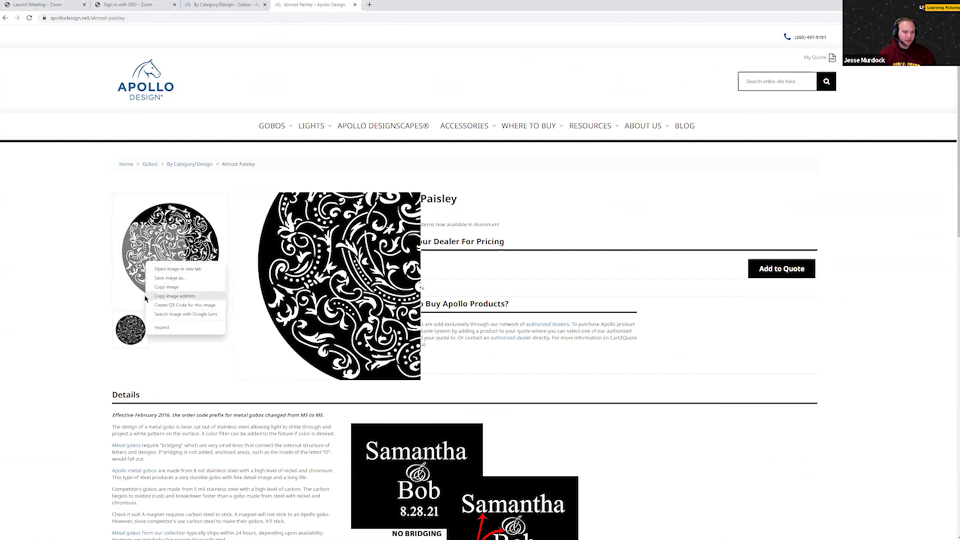
{"action": "left_click", "coordinate": [171, 278]}
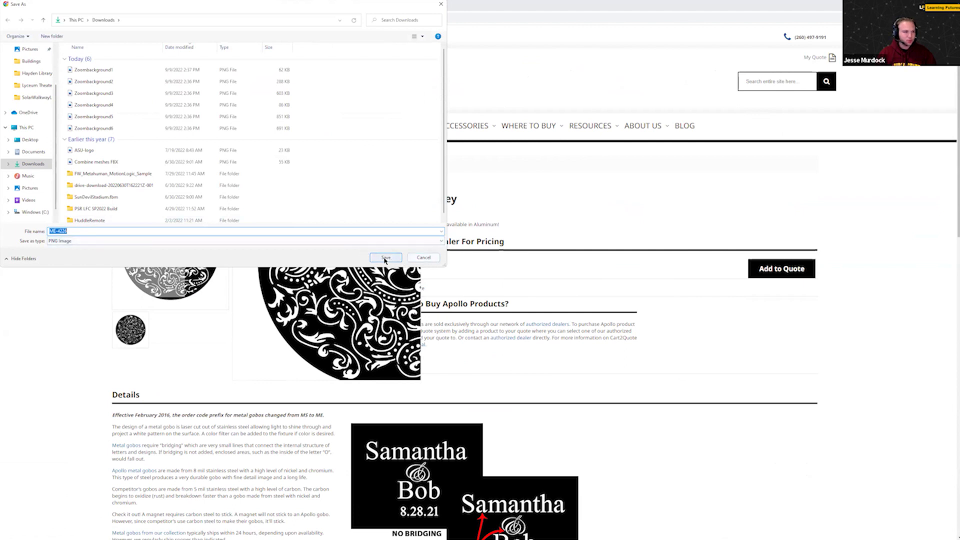
{"action": "left_click", "coordinate": [31, 140]}
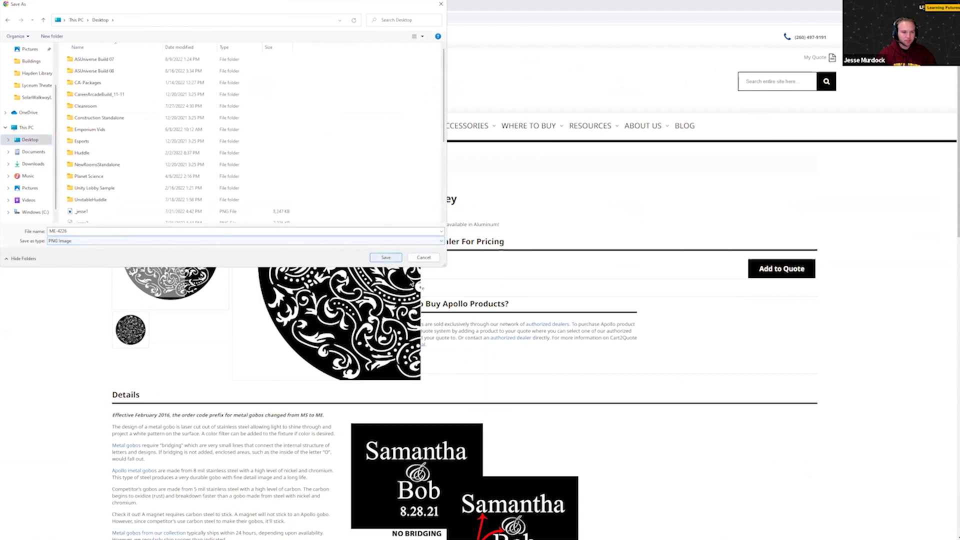
{"action": "key", "text": "Return"}
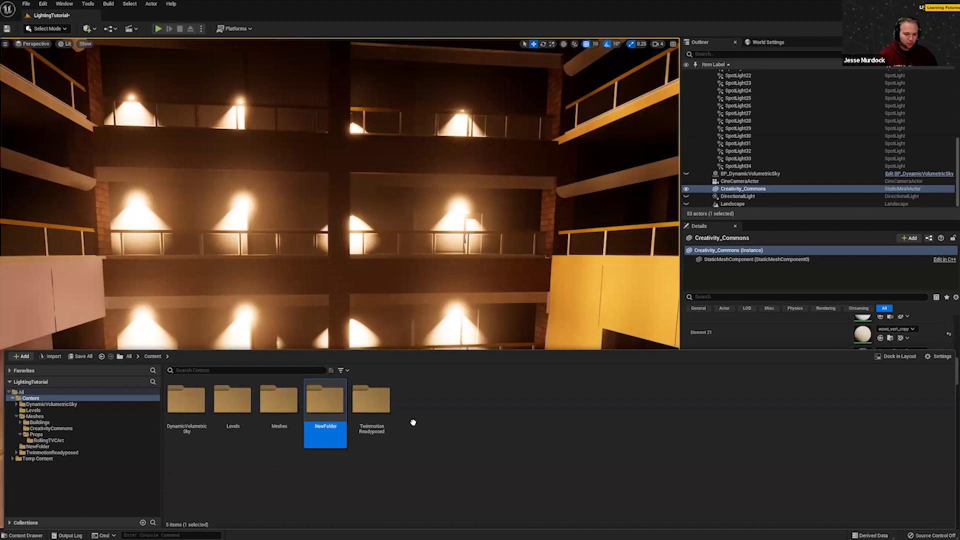
Return to Unreal Editor and create a folder named Textures directly under the project's Content folder.
{"action": "double_click", "coordinate": [372, 416]}
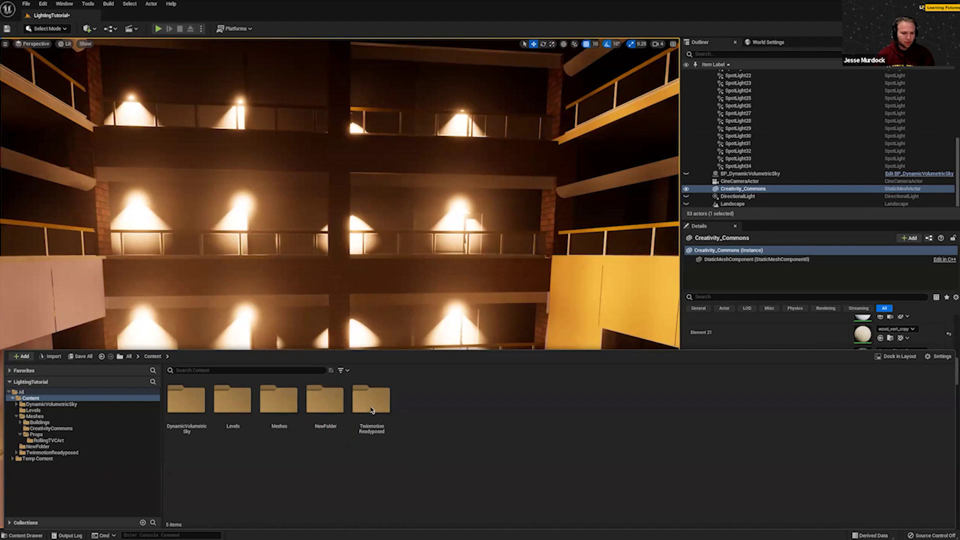
{"action": "right_click", "coordinate": [372, 406]}
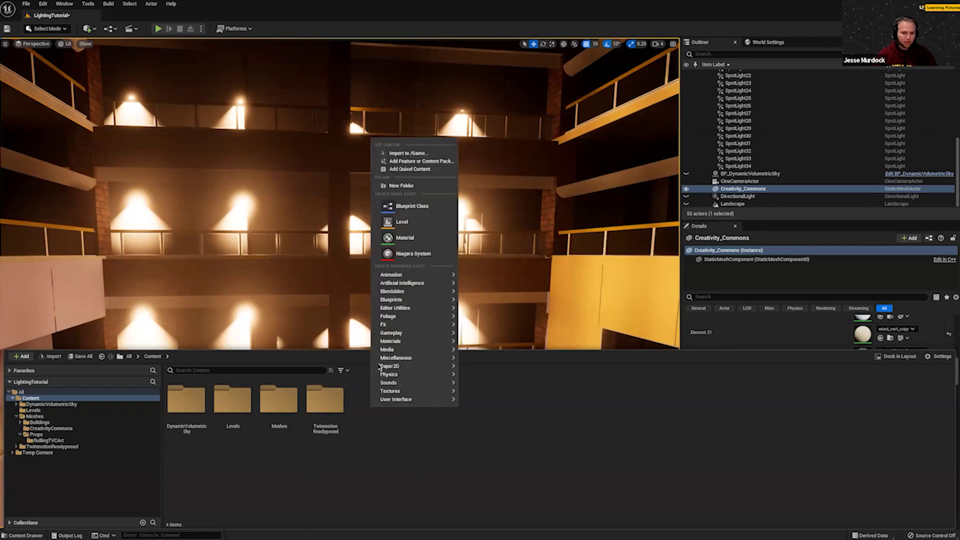
{"action": "left_click", "coordinate": [399, 188]}
{"action": "type", "text": "I"}
{"action": "type", "text": "extures"}
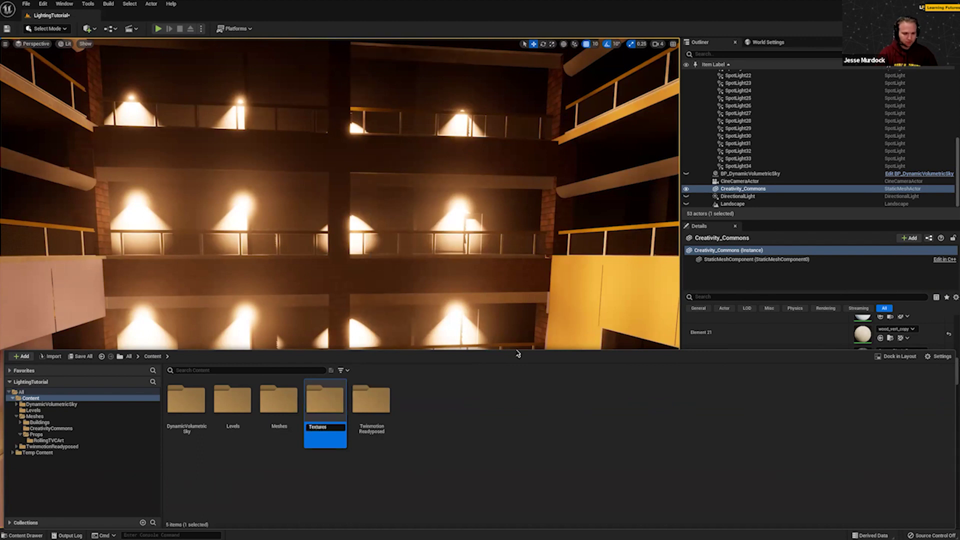
{"action": "key", "text": "Return"}
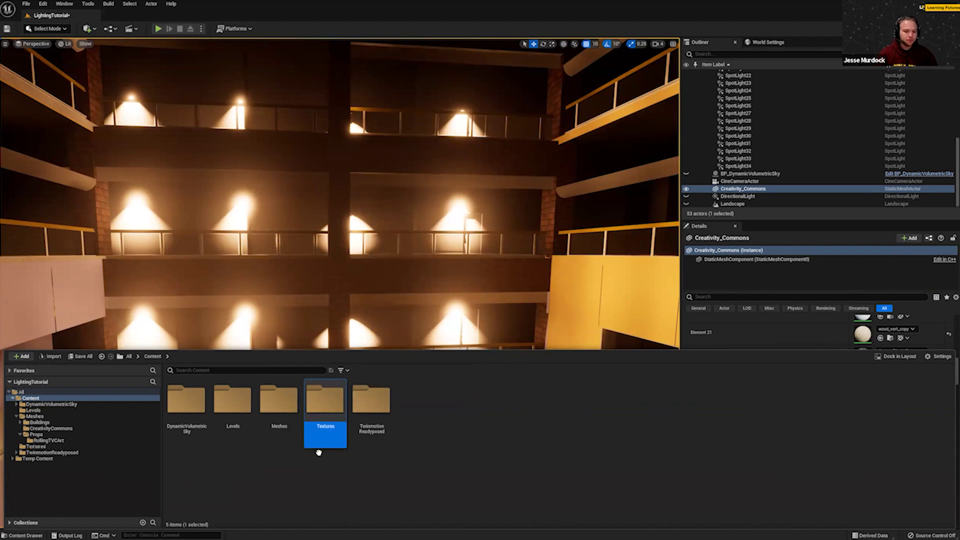
Import the ME-4226 image from the Desktop into the Textures folder.
{"action": "double_click", "coordinate": [326, 390]}
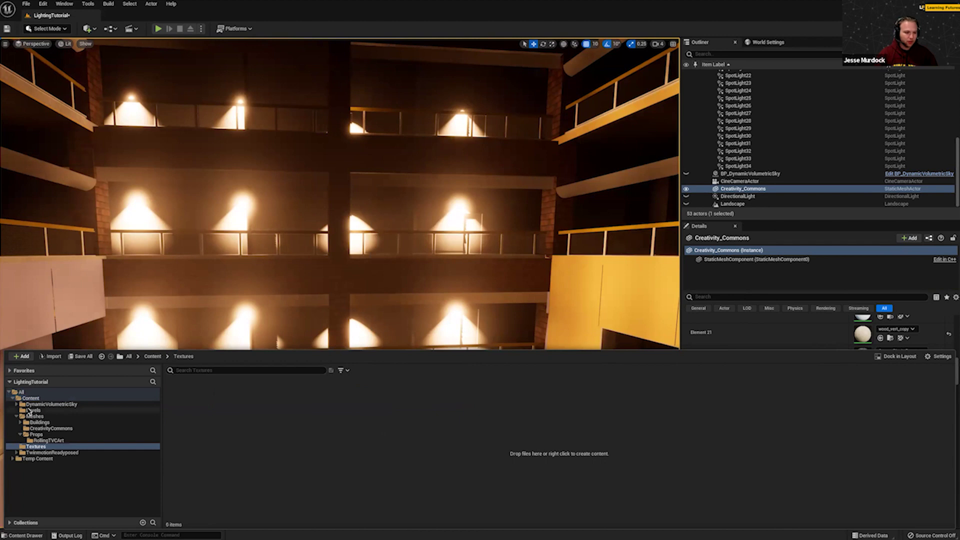
{"action": "left_click", "coordinate": [50, 356]}
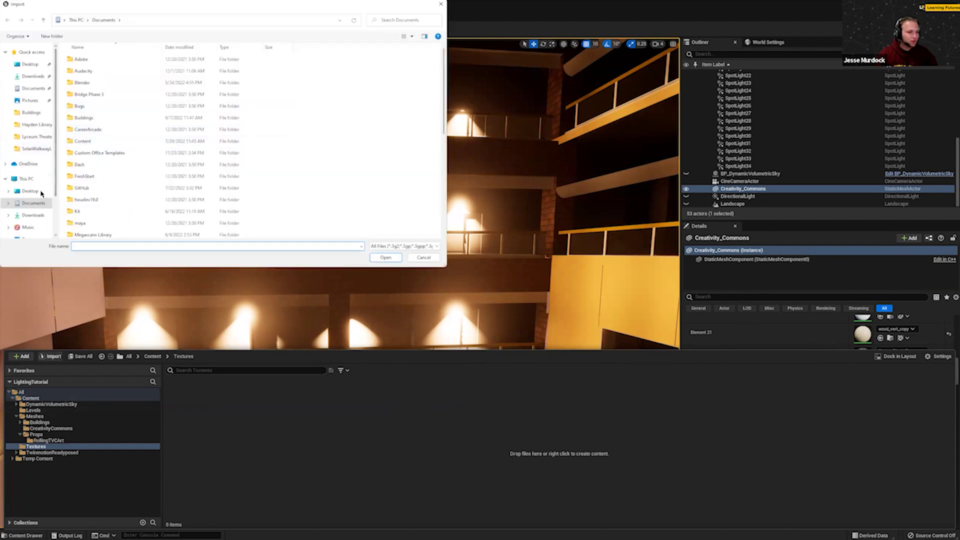
{"action": "left_click", "coordinate": [40, 192]}
{"action": "scroll", "coordinate": [120, 159], "scroll_direction": "down", "scroll_amount": 5}
{"action": "left_click", "coordinate": [98, 176]}
{"action": "left_click", "coordinate": [395, 259]}
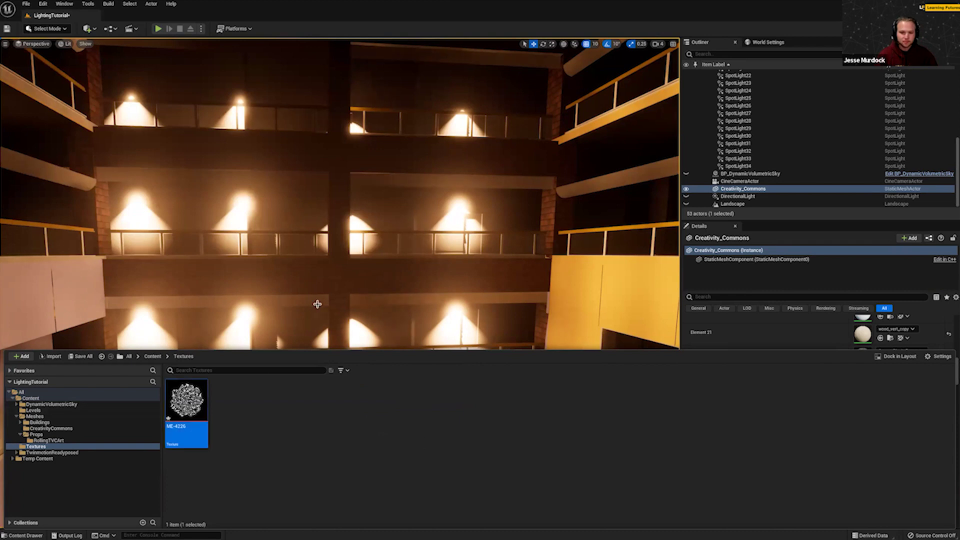
Add a new spot light to the level and position it above the open courtyard floor.
{"action": "scroll", "coordinate": [409, 199], "scroll_direction": "down", "scroll_amount": 3}
{"action": "scroll", "coordinate": [431, 229], "scroll_direction": "up", "scroll_amount": 2}
{"action": "right_click_drag", "start_coordinate": [430, 229], "coordinate": [220, 250]}
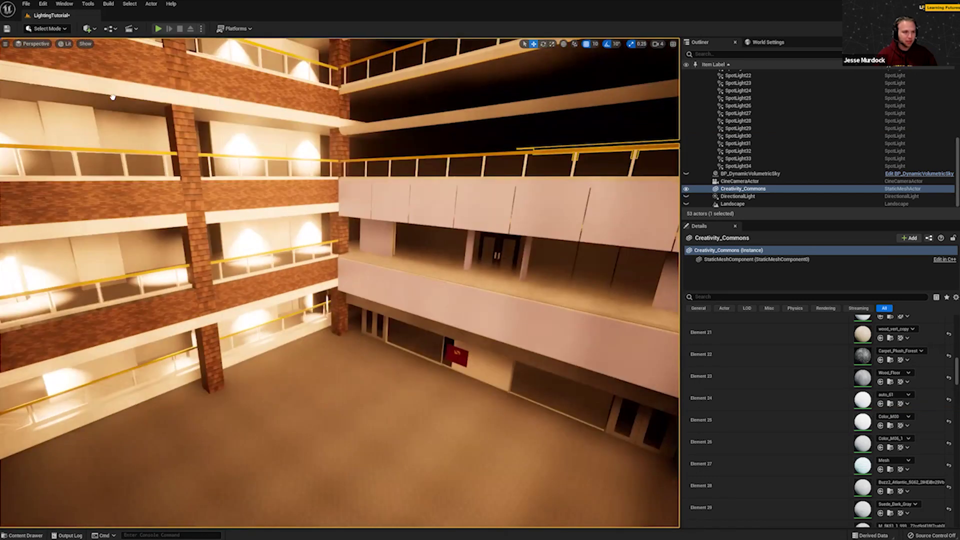
{"action": "left_click", "coordinate": [339, 277]}
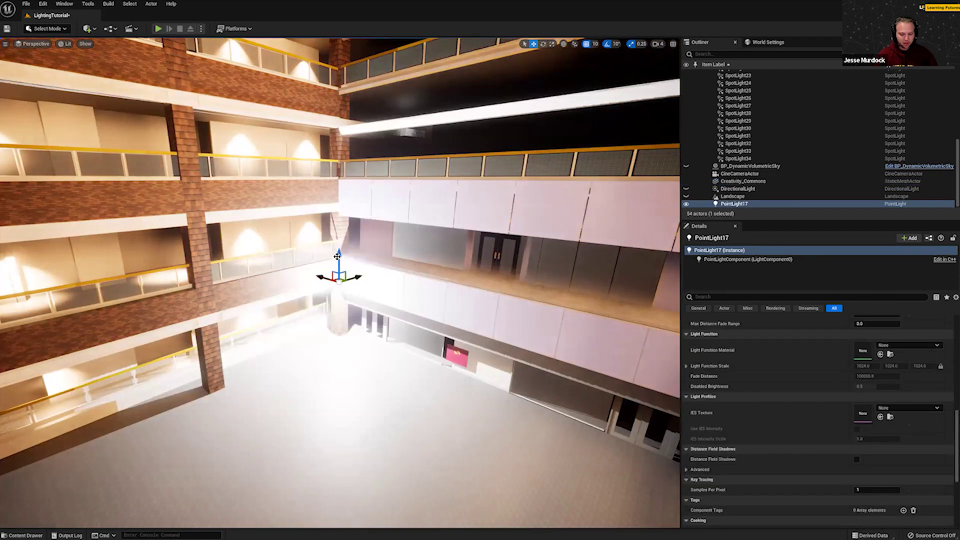
{"action": "key", "text": "Delete"}
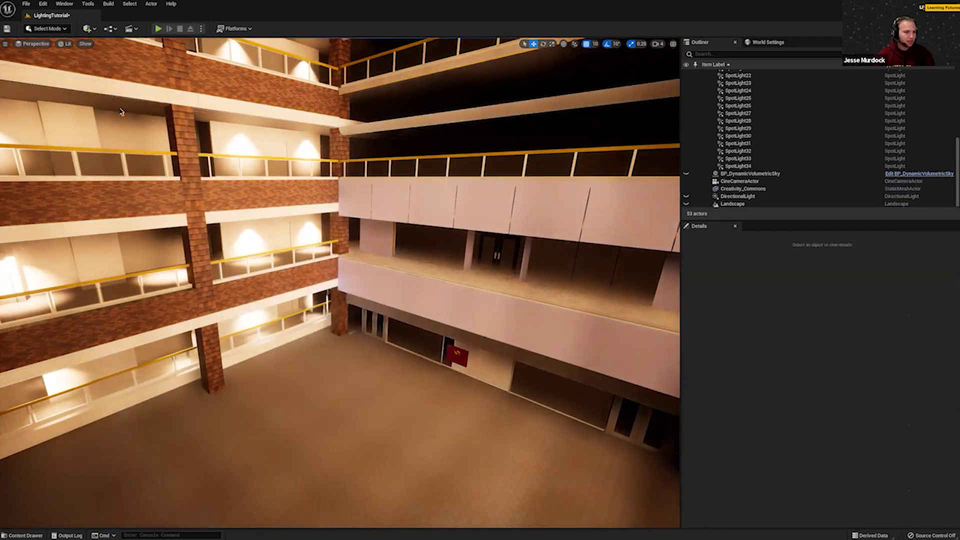
{"action": "left_click", "coordinate": [87, 28]}
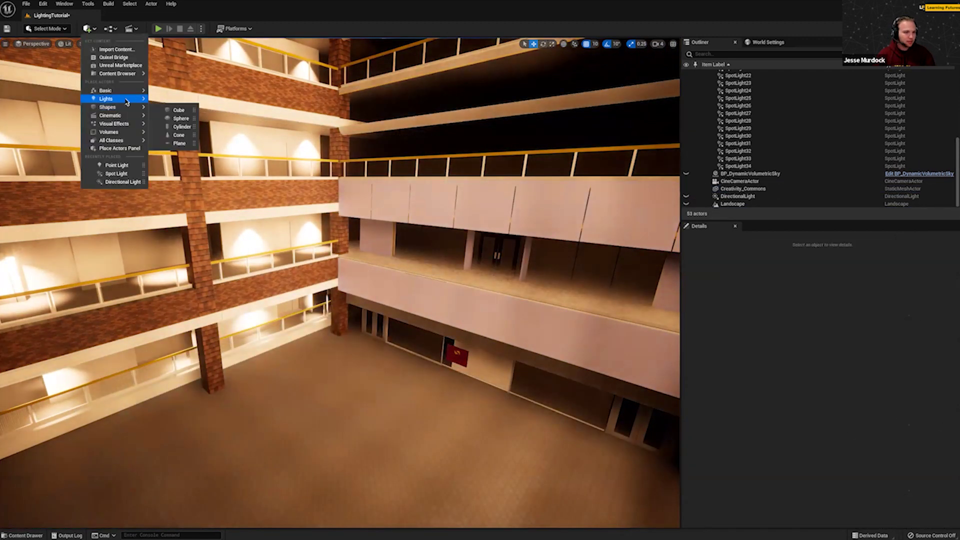
{"action": "mouse_move", "coordinate": [127, 101]}
{"action": "left_click", "coordinate": [194, 118]}
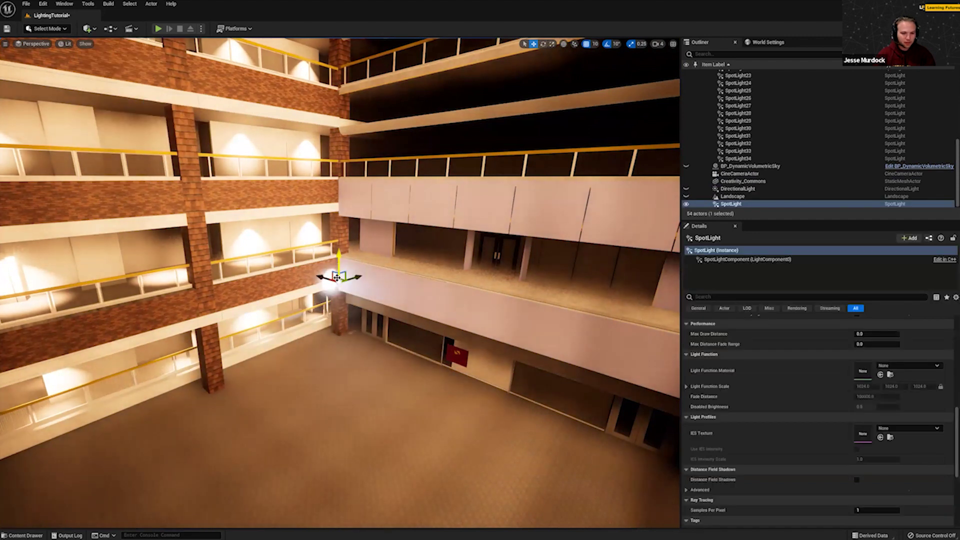
{"action": "left_click_drag", "start_coordinate": [337, 277], "coordinate": [422, 361]}
{"action": "key", "text": "e"}
{"action": "key", "text": "w"}
{"action": "left_click_drag", "start_coordinate": [427, 306], "coordinate": [350, 378]}
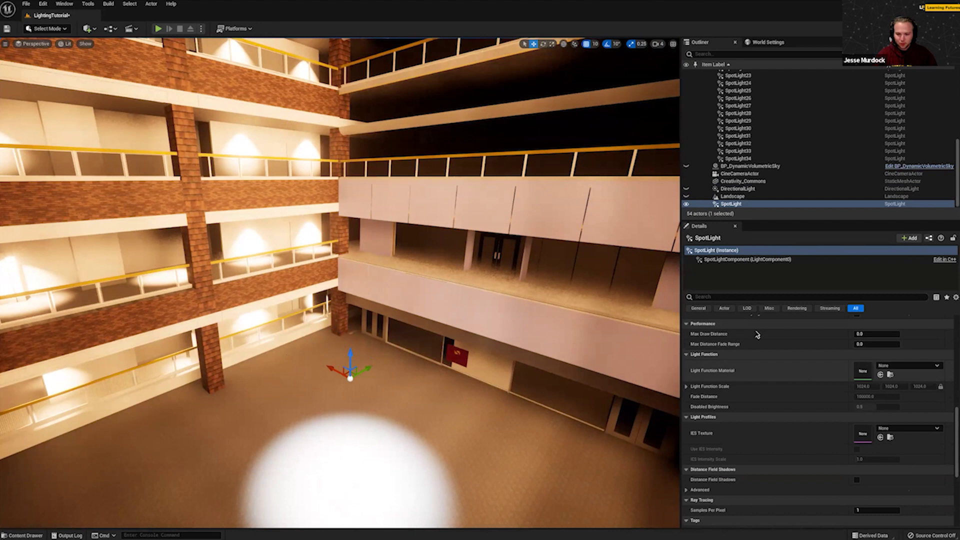
Create the material ME-4226_Mat from the ME-4226 texture and assign it as the new spot light's light function material.
{"action": "left_click", "coordinate": [918, 432]}
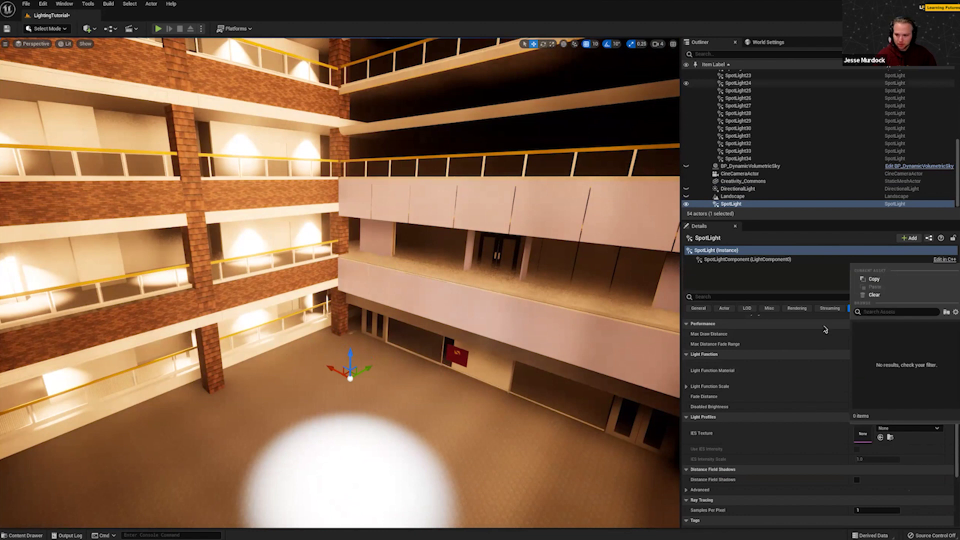
{"action": "scroll", "coordinate": [825, 330], "scroll_direction": "down", "scroll_amount": 3}
{"action": "key", "text": "ctrl+space"}
{"action": "scroll", "coordinate": [826, 332], "scroll_direction": "down", "scroll_amount": 4}
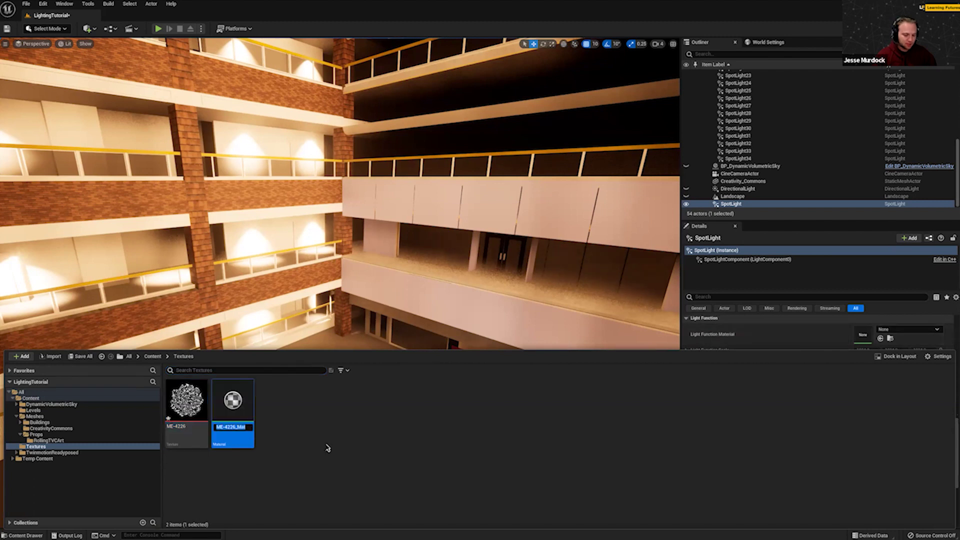
{"action": "key", "text": "Return"}
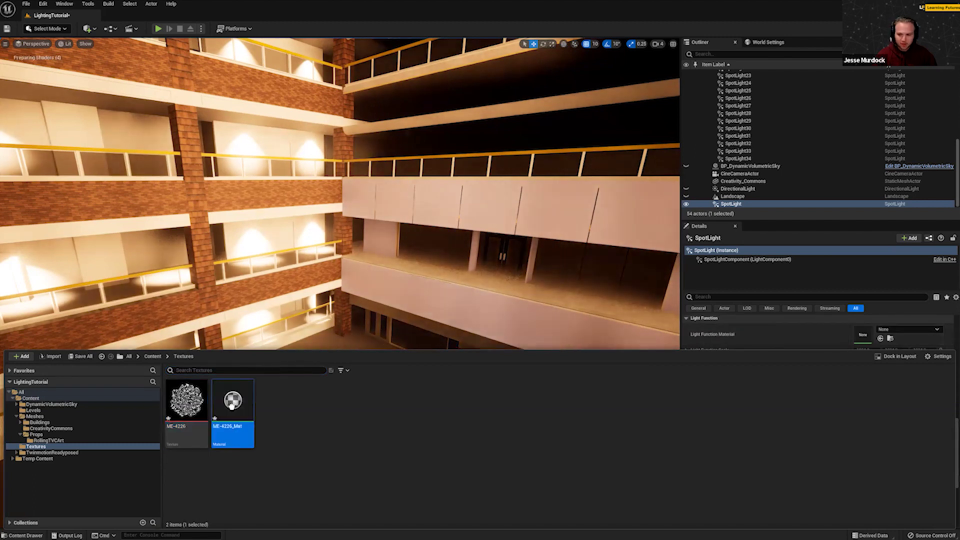
{"action": "left_click", "coordinate": [880, 338]}
{"action": "right_click_drag", "start_coordinate": [326, 294], "coordinate": [418, 210]}
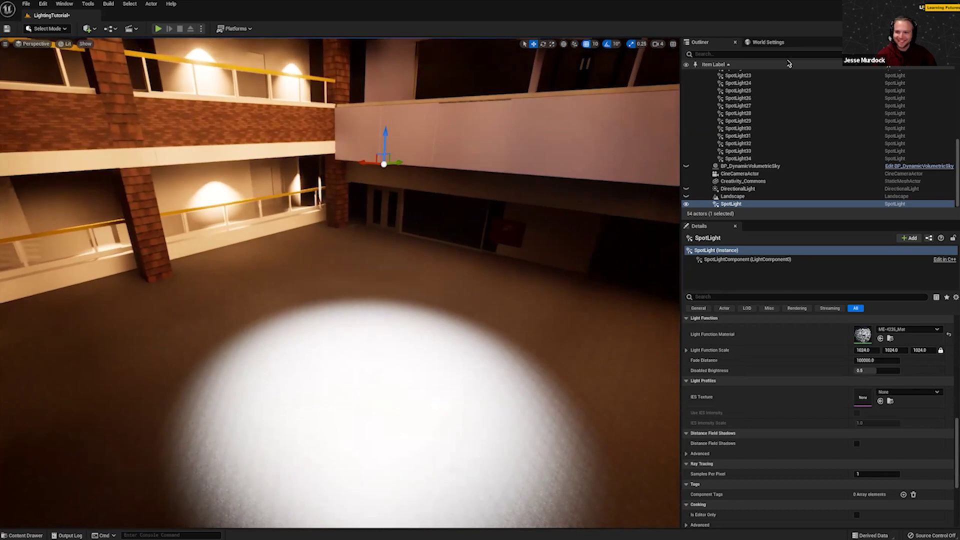
Hide the Spot lights wall folder and keep the new courtyard spot light selected.
{"action": "left_click", "coordinate": [694, 91]}
{"action": "scroll", "coordinate": [694, 91], "scroll_direction": "up", "scroll_amount": 10}
{"action": "left_click", "coordinate": [690, 89]}
{"action": "left_click", "coordinate": [687, 89]}
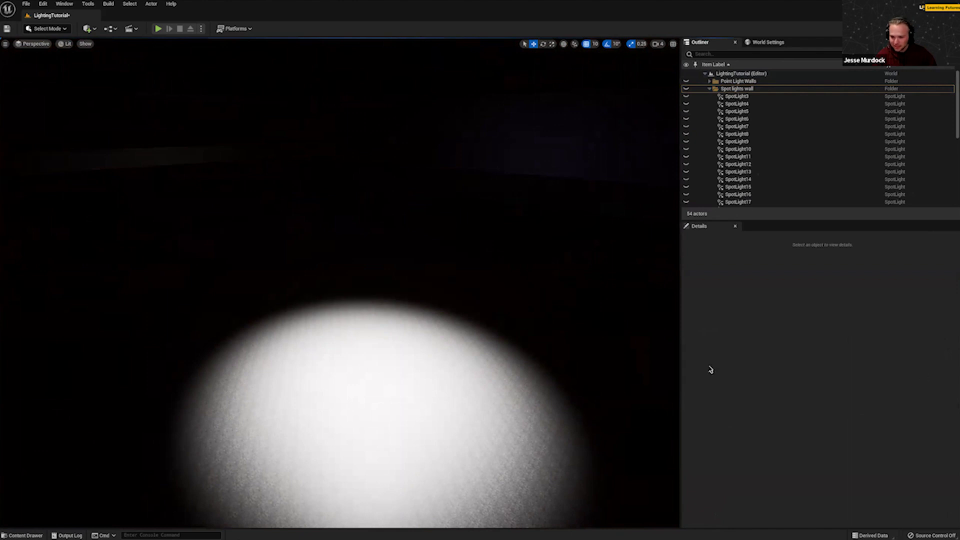
{"action": "key", "text": "ctrl+z"}
{"action": "scroll", "coordinate": [735, 385], "scroll_direction": "up", "scroll_amount": 1}
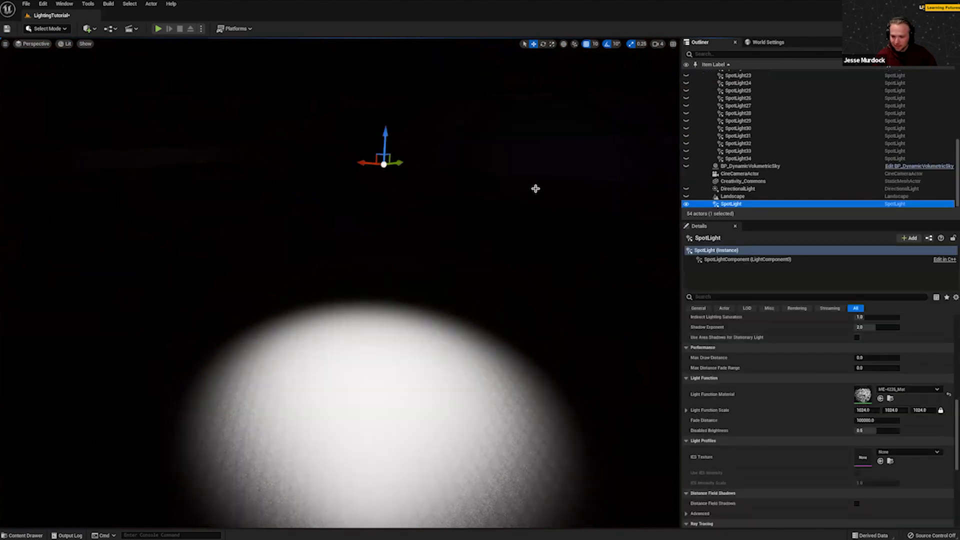
Raise the spot light higher above the floor and open its ME-4226_Mat light function material for editing.
{"action": "left_click_drag", "start_coordinate": [384, 135], "coordinate": [390, 15]}
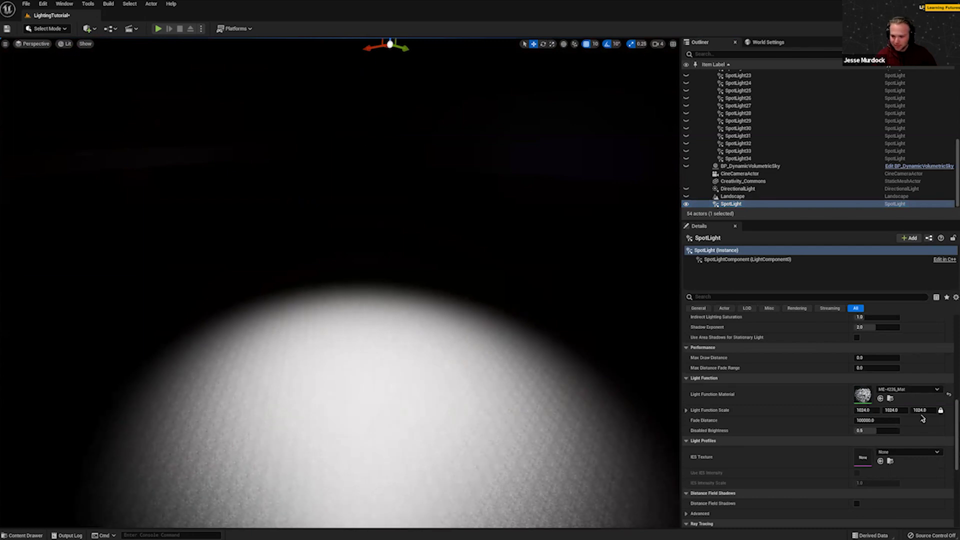
{"action": "scroll", "coordinate": [918, 424], "scroll_direction": "up", "scroll_amount": 3}
{"action": "scroll", "coordinate": [790, 460], "scroll_direction": "down", "scroll_amount": 10}
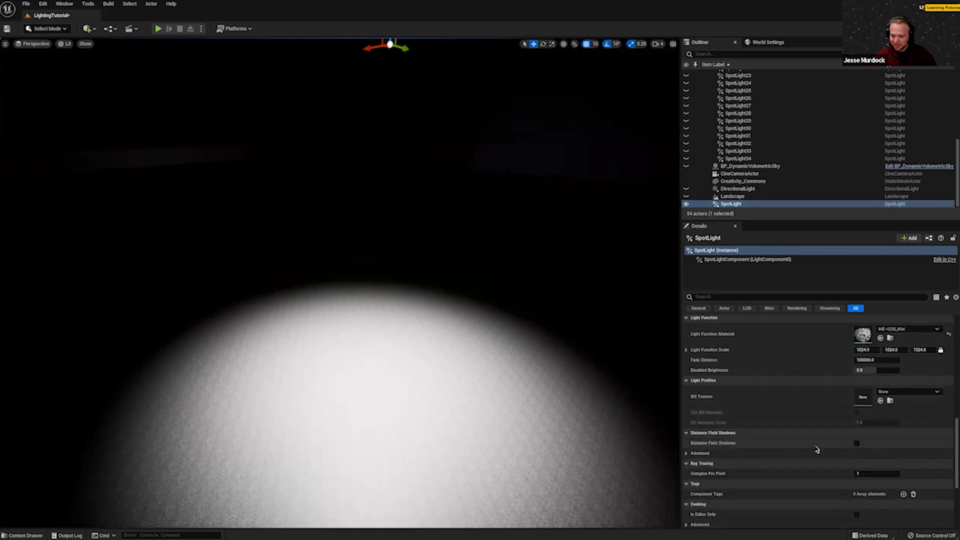
{"action": "scroll", "coordinate": [816, 462], "scroll_direction": "up", "scroll_amount": 4}
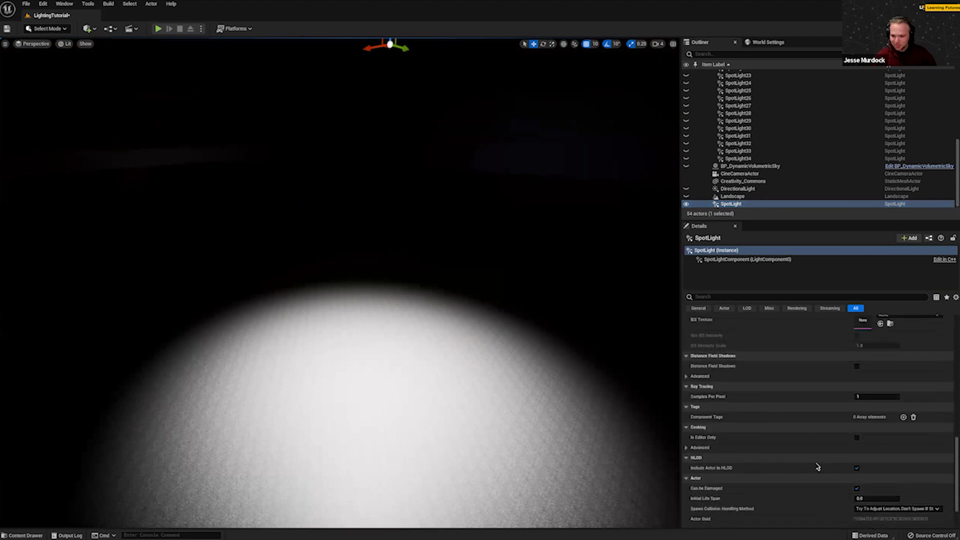
{"action": "scroll", "coordinate": [833, 406], "scroll_direction": "up", "scroll_amount": 3}
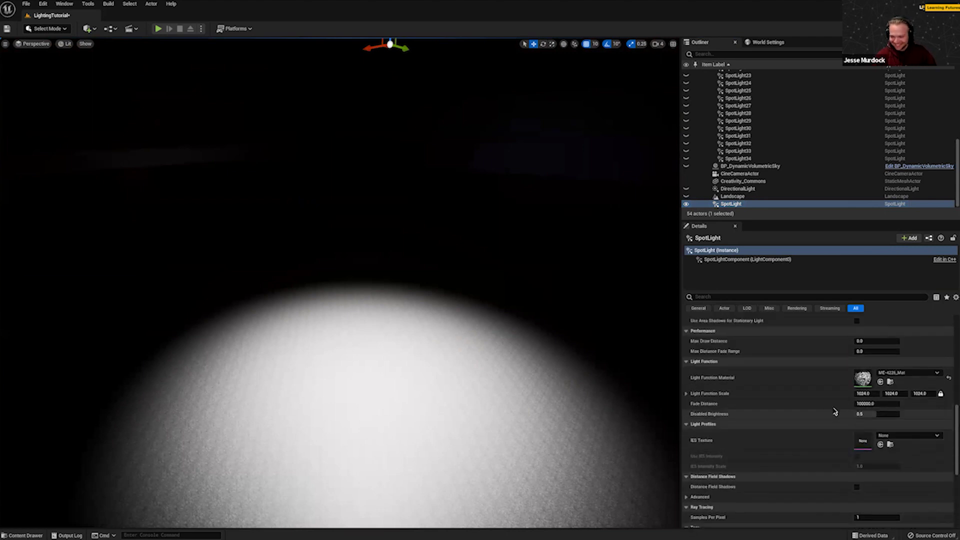
{"action": "double_click", "coordinate": [861, 390]}
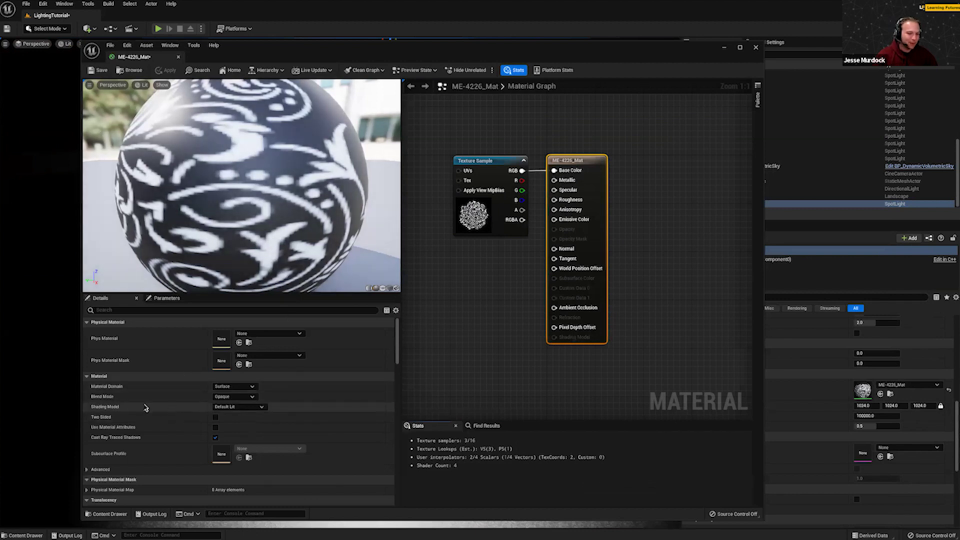
Set ME-4226_Mat's material domain to Light Function with the texture driving Emissive Color, and return to the level to view the projected pattern.
{"action": "left_click", "coordinate": [240, 397]}
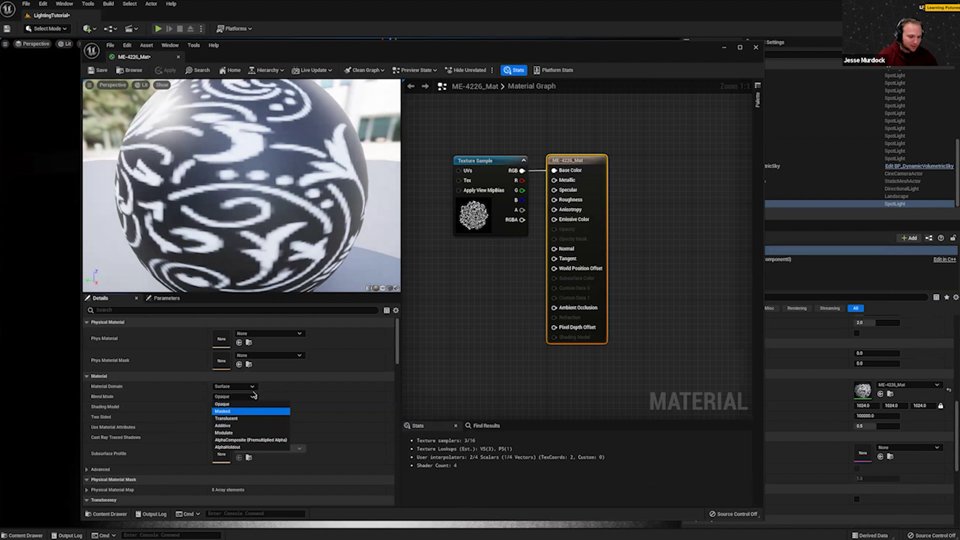
{"action": "left_click", "coordinate": [122, 400]}
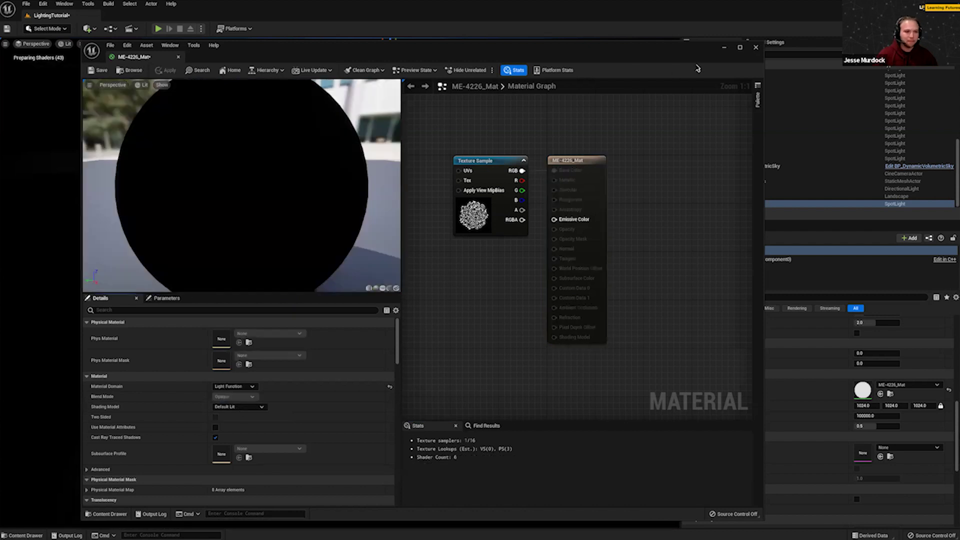
{"action": "left_click", "coordinate": [727, 47]}
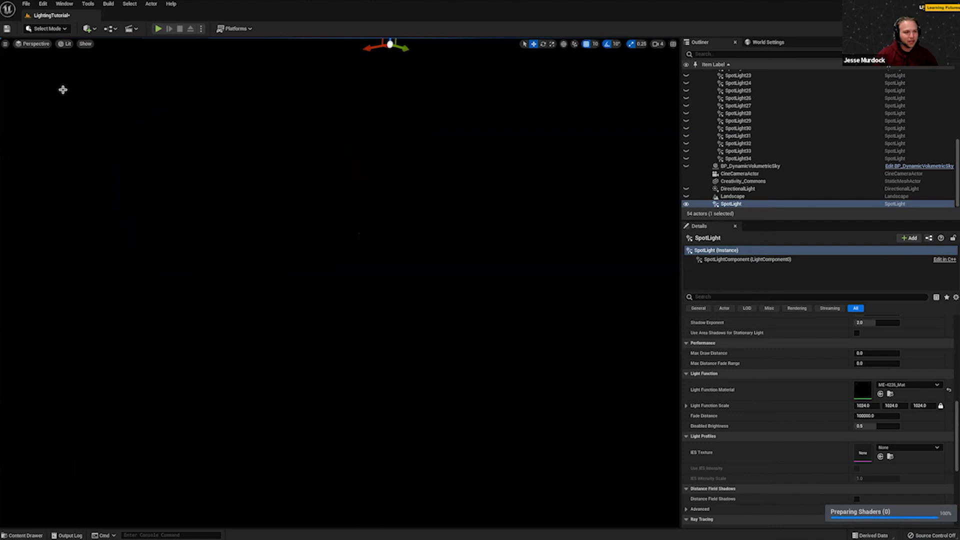
{"action": "mouse_move", "coordinate": [381, 345]}
{"action": "right_mouse_down"}
{"action": "mouse_move", "coordinate": [378, 300]}
{"action": "mouse_move", "coordinate": [425, 335]}
{"action": "mouse_move", "coordinate": [480, 333]}
{"action": "mouse_move", "coordinate": [380, 300]}
{"action": "mouse_move", "coordinate": [388, 356]}
{"action": "mouse_move", "coordinate": [388, 338]}
{"action": "right_mouse_up"}
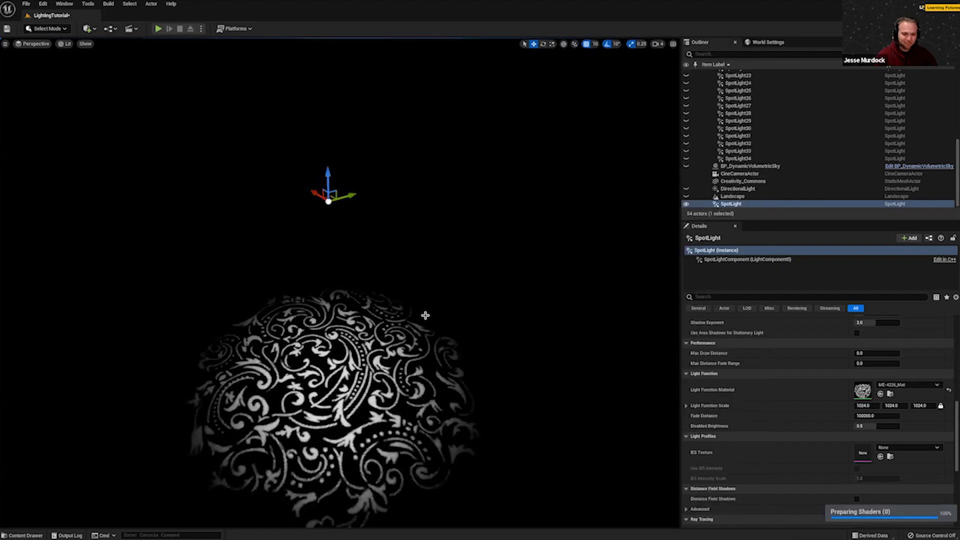
{"action": "mouse_move", "coordinate": [425, 316]}
{"action": "right_mouse_down"}
{"action": "mouse_move", "coordinate": [425, 360]}
{"action": "mouse_move", "coordinate": [425, 315]}
{"action": "right_mouse_up"}
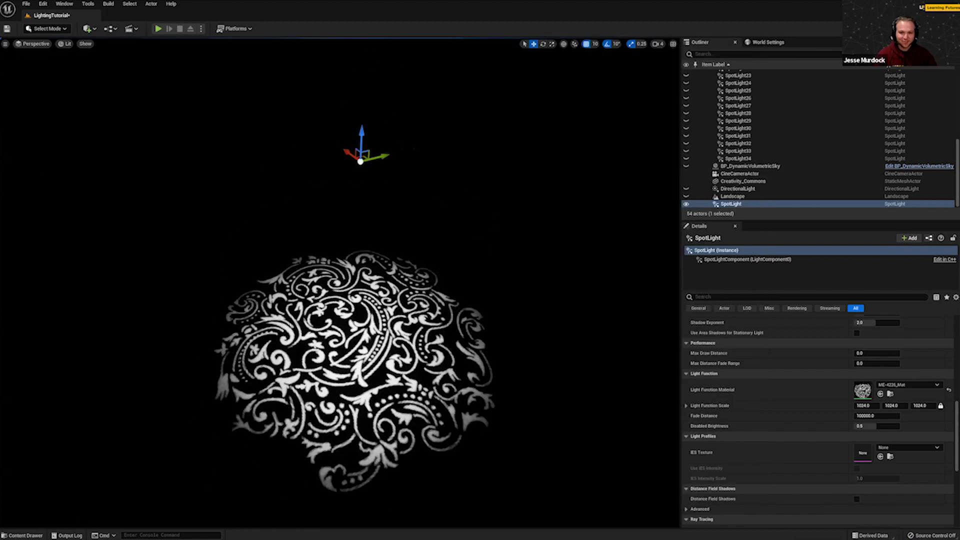
Show the Spot lights wall folder again and restore the selection of the courtyard spot light.
{"action": "scroll", "coordinate": [710, 96], "scroll_direction": "up", "scroll_amount": 8}
{"action": "left_click", "coordinate": [710, 89]}
{"action": "left_click", "coordinate": [686, 89]}
{"action": "right_click_drag", "start_coordinate": [392, 410], "coordinate": [393, 339]}
{"action": "key", "text": "s"}
{"action": "key", "text": "w"}
{"action": "key", "text": "s"}
{"action": "key", "text": "w"}
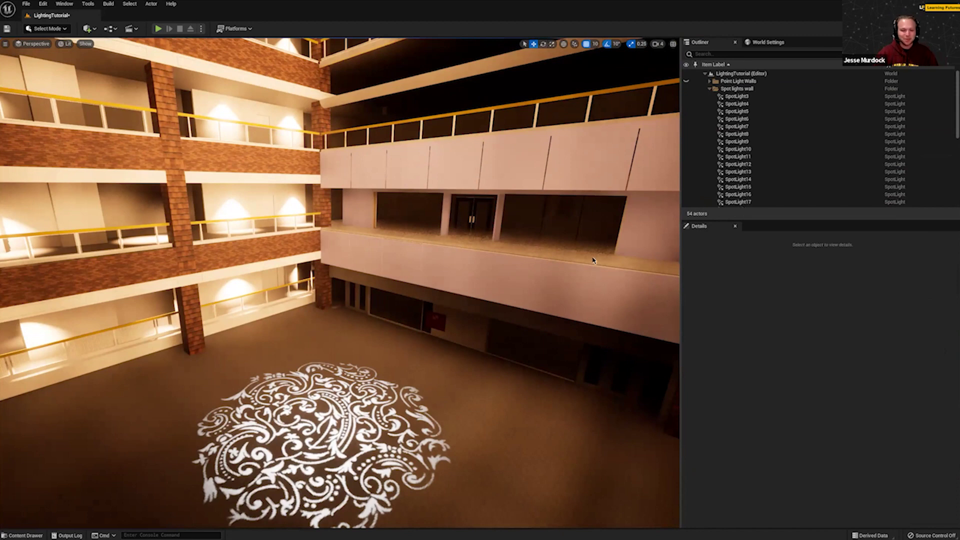
{"action": "key", "text": "ctrl+z"}
Duplicate the gobo spot light three times across the courtyard floor and show the light icons.
{"action": "right_click_drag", "start_coordinate": [463, 380], "coordinate": [305, 275]}
{"action": "right_click_drag", "start_coordinate": [476, 260], "coordinate": [406, 260]}
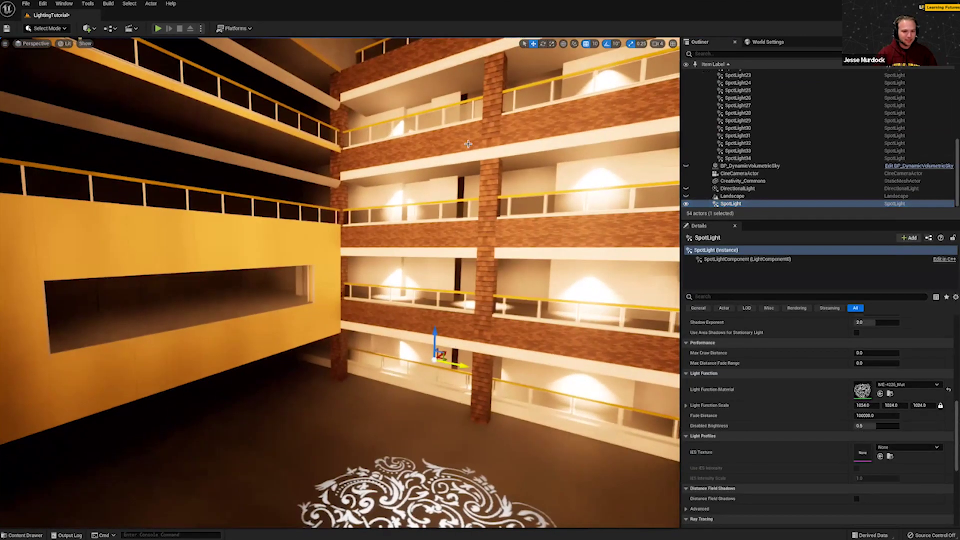
{"action": "right_click_drag", "start_coordinate": [604, 359], "coordinate": [667, 353]}
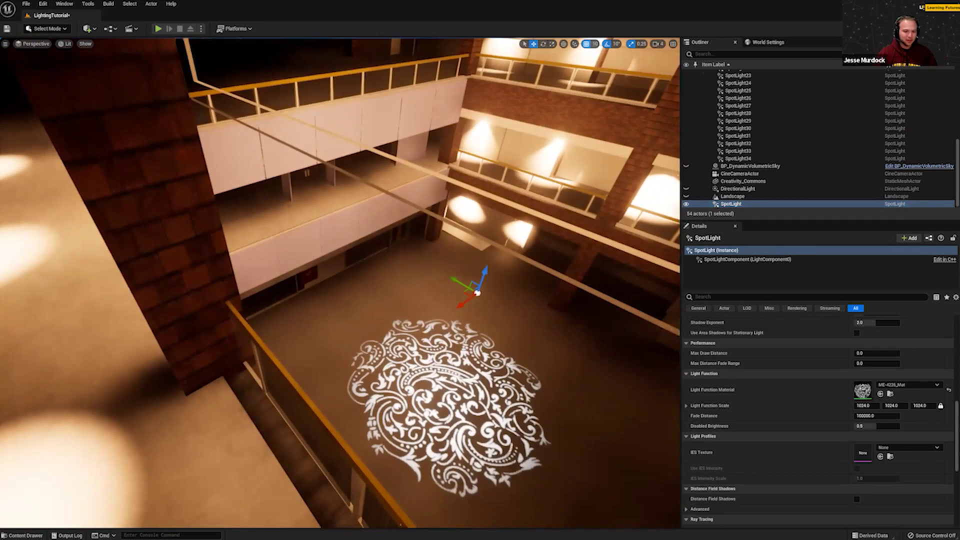
{"action": "right_click_drag", "start_coordinate": [418, 375], "coordinate": [388, 375]}
{"action": "key", "text": "d"}
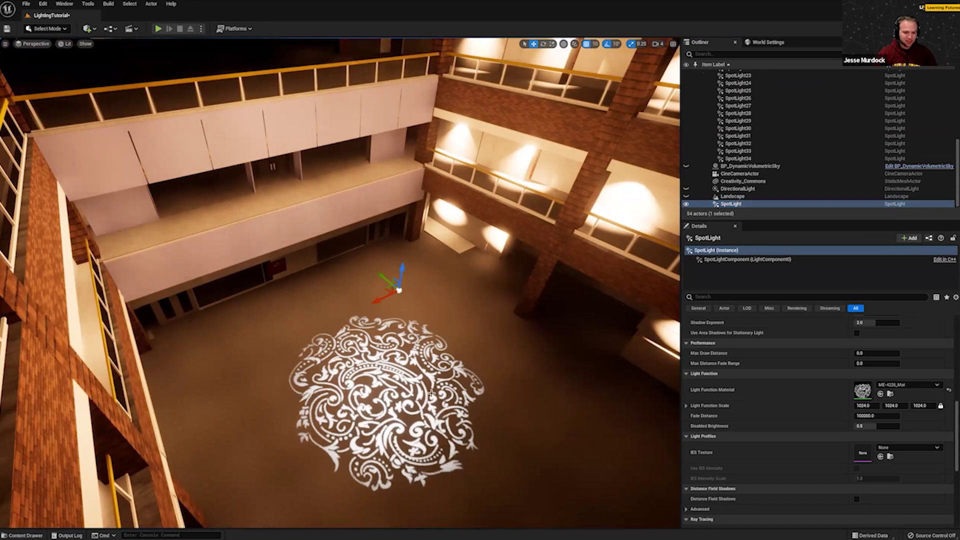
{"action": "left_click_drag", "start_coordinate": [375, 301], "coordinate": [286, 241], "text": "alt"}
{"action": "key", "text": "g"}
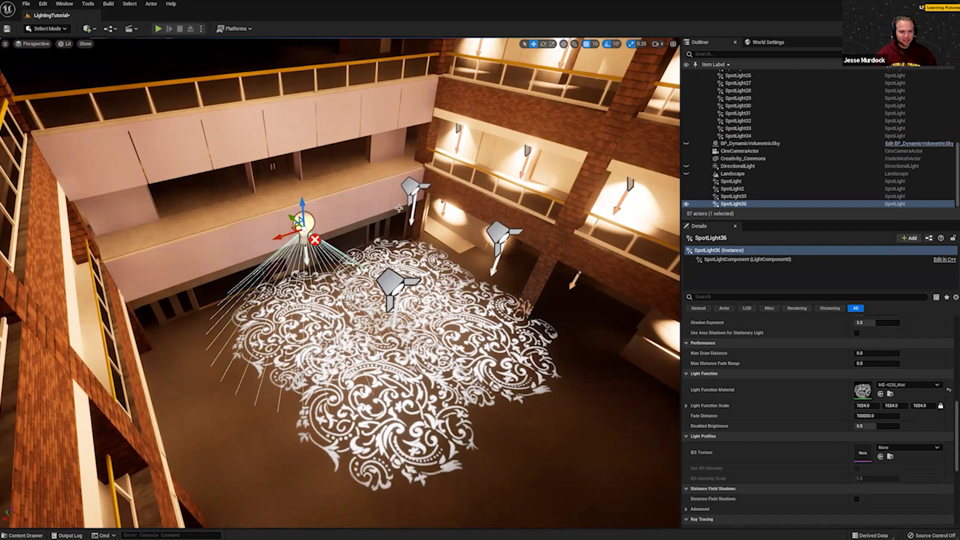
Spread the gobo spot lights apart so their patterns spread out over the courtyard floor.
{"action": "left_click", "coordinate": [394, 285]}
{"action": "left_click_drag", "start_coordinate": [388, 282], "coordinate": [395, 330]}
{"action": "left_click", "coordinate": [489, 248]}
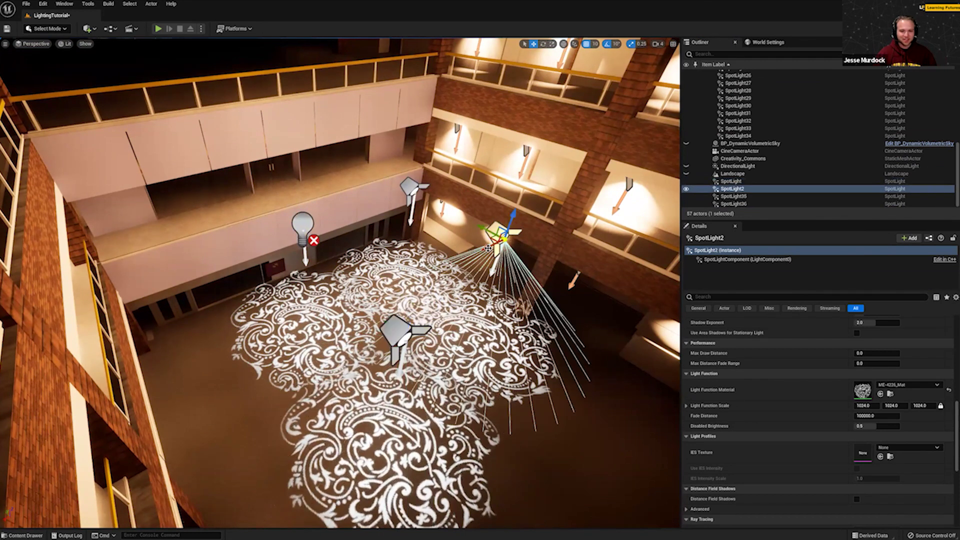
{"action": "left_click_drag", "start_coordinate": [488, 248], "coordinate": [555, 285]}
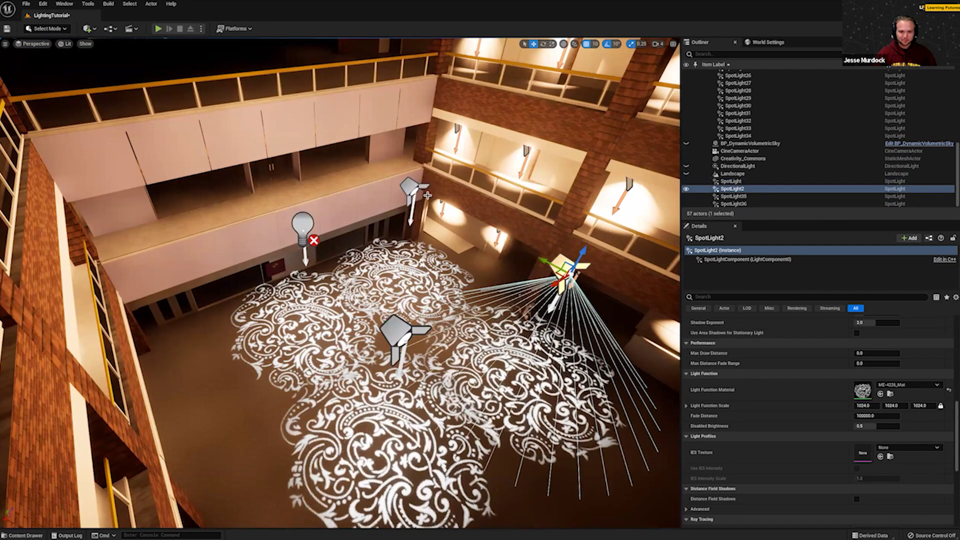
{"action": "left_click", "coordinate": [303, 228]}
{"action": "left_click_drag", "start_coordinate": [282, 239], "coordinate": [253, 253]}
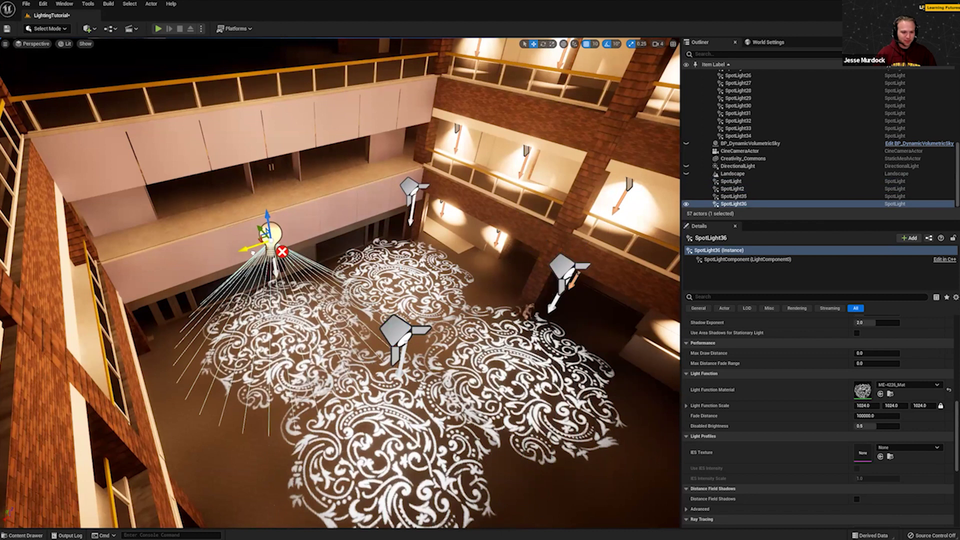
{"action": "left_click_drag", "start_coordinate": [268, 218], "coordinate": [233, 234]}
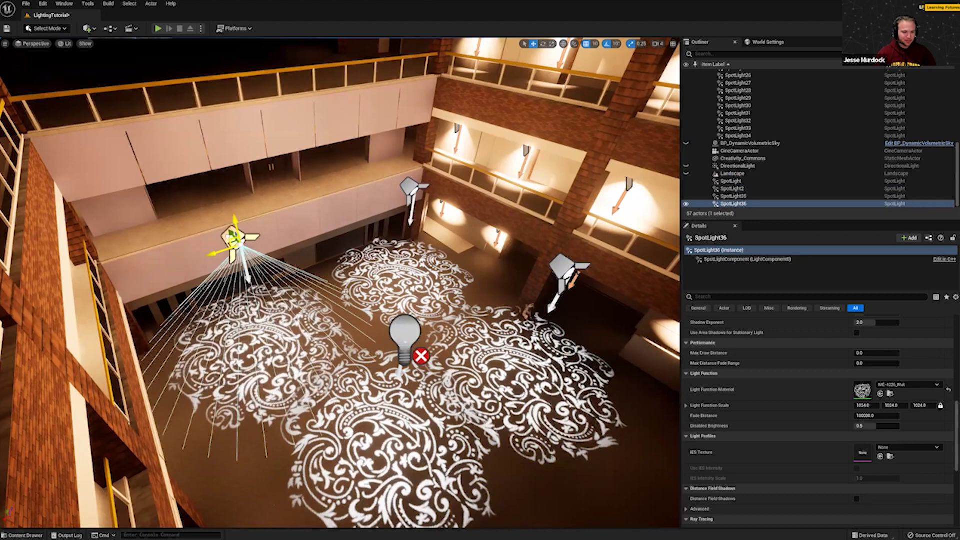
Lower the original gobo spot light close to the floor and tilt it so its pattern falls at an angle.
{"action": "left_click", "coordinate": [409, 331]}
{"action": "right_click_drag", "start_coordinate": [506, 323], "coordinate": [453, 323]}
{"action": "right_click_drag", "start_coordinate": [381, 330], "coordinate": [270, 322]}
{"action": "left_click_drag", "start_coordinate": [387, 201], "coordinate": [314, 323]}
{"action": "key", "text": "e"}
{"action": "key", "text": "w"}
{"action": "right_click_drag", "start_coordinate": [288, 425], "coordinate": [264, 307]}
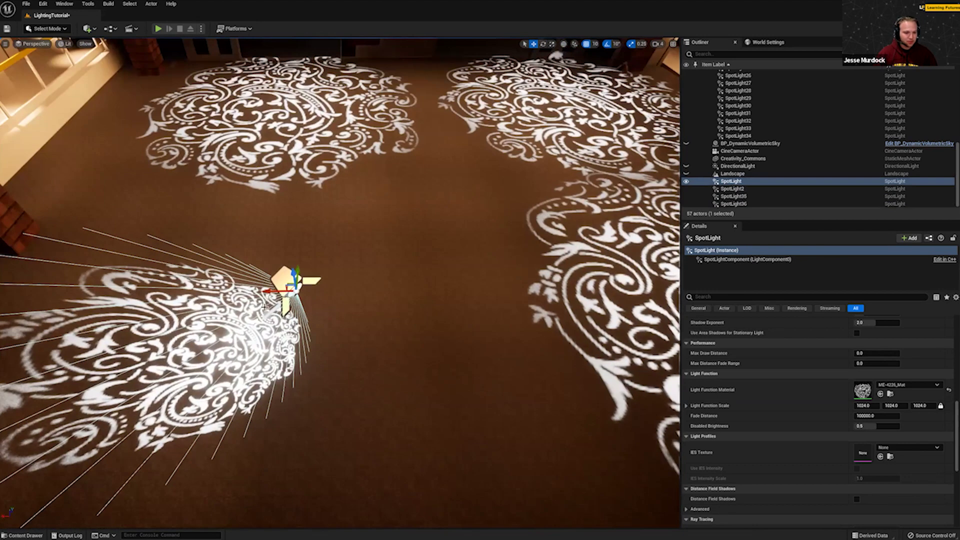
Move the tilted spot light toward the courtyard centre and rotate its beam slightly across the floor.
{"action": "right_click_drag", "start_coordinate": [436, 416], "coordinate": [371, 380]}
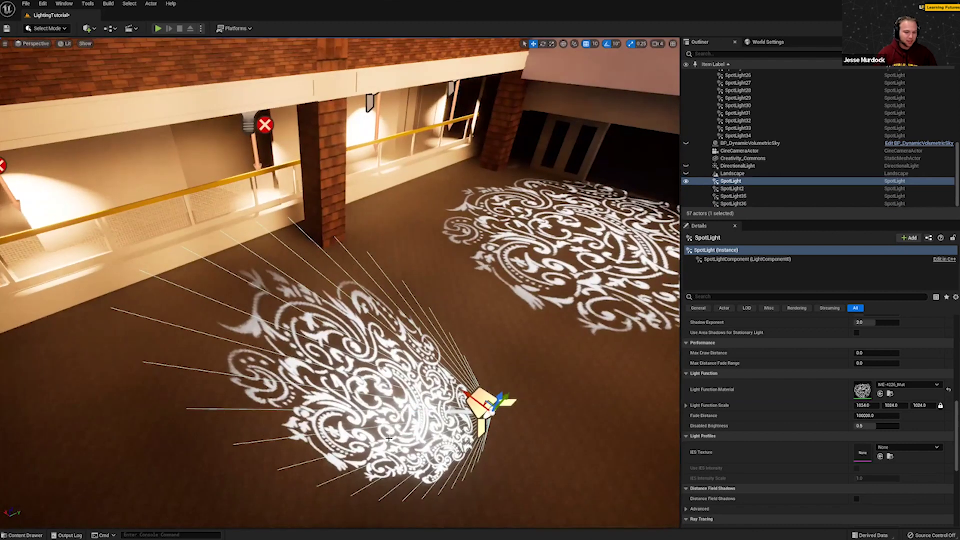
{"action": "right_click_drag", "start_coordinate": [367, 394], "coordinate": [415, 350]}
{"action": "right_click_drag", "start_coordinate": [316, 383], "coordinate": [343, 442]}
{"action": "right_click_drag", "start_coordinate": [363, 215], "coordinate": [363, 191]}
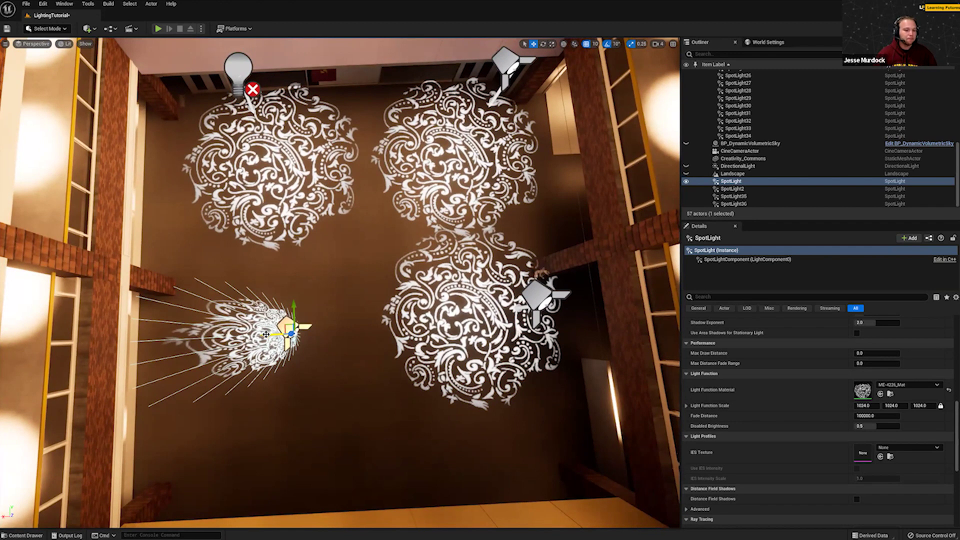
{"action": "left_click_drag", "start_coordinate": [266, 334], "coordinate": [363, 272]}
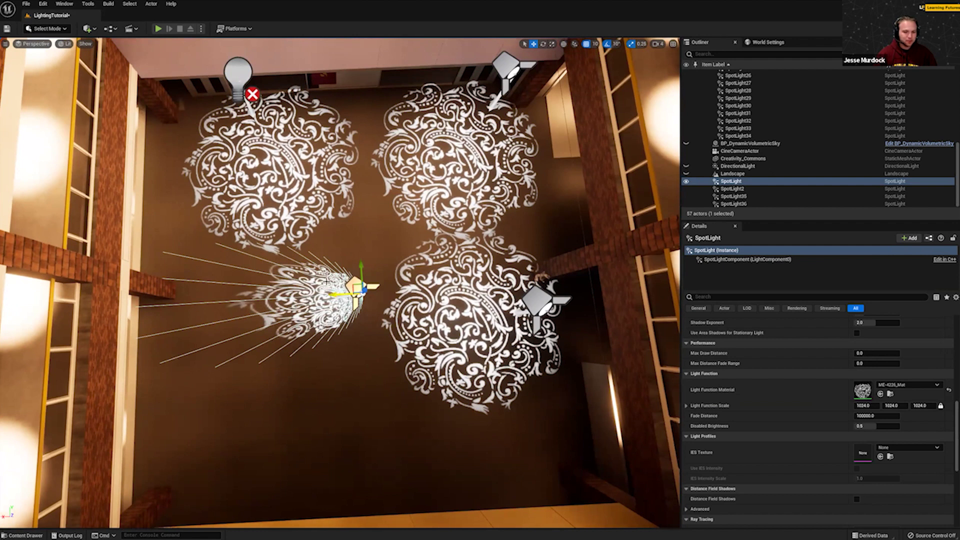
{"action": "key", "text": "e"}
{"action": "left_click_drag", "start_coordinate": [345, 323], "coordinate": [367, 304]}
{"action": "key", "text": "w"}
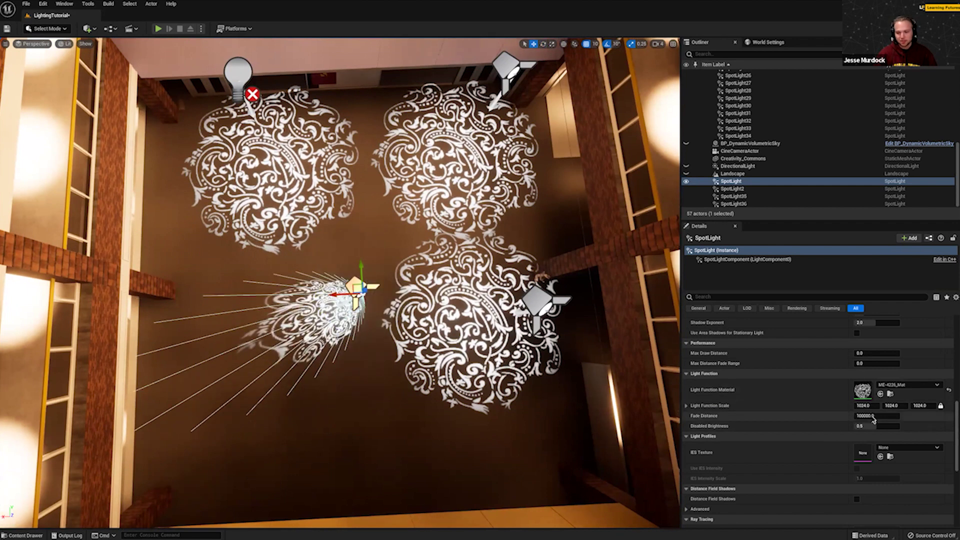
Reduce the tilted spot light's attenuation radius to about 102, and enlarge it to about 238.
{"action": "scroll", "coordinate": [874, 420], "scroll_direction": "up", "scroll_amount": 5}
{"action": "scroll", "coordinate": [864, 497], "scroll_direction": "down", "scroll_amount": 2}
{"action": "mouse_move", "coordinate": [868, 478]}
{"action": "left_mouse_down"}
{"action": "mouse_move", "coordinate": [845, 477]}
{"action": "mouse_move", "coordinate": [860, 478]}
{"action": "left_mouse_up"}
{"action": "key", "text": "f"}
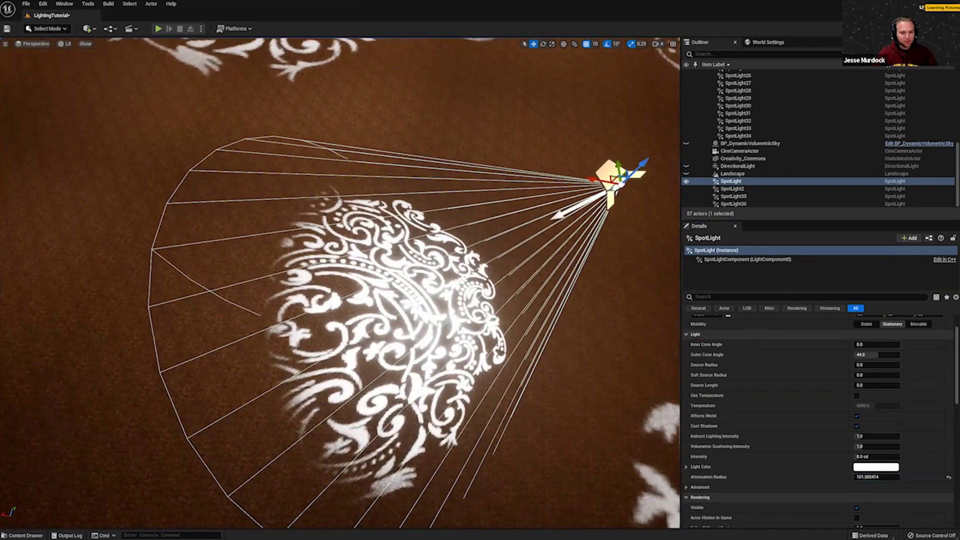
{"action": "right_click_drag", "start_coordinate": [340, 282], "coordinate": [345, 258]}
{"action": "key", "text": "s"}
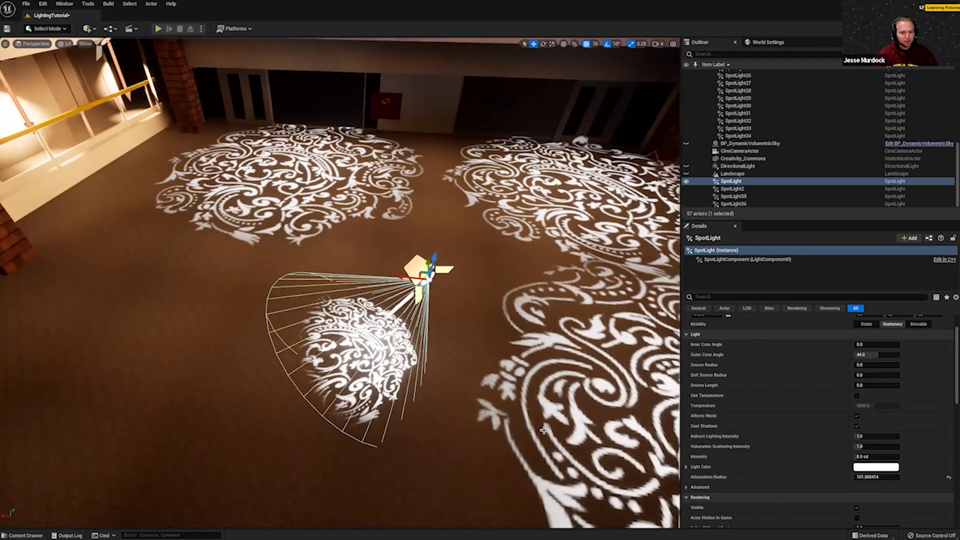
{"action": "mouse_move", "coordinate": [870, 484]}
{"action": "left_mouse_down"}
{"action": "mouse_move", "coordinate": [900, 485]}
{"action": "mouse_move", "coordinate": [868, 479]}
{"action": "left_mouse_up"}
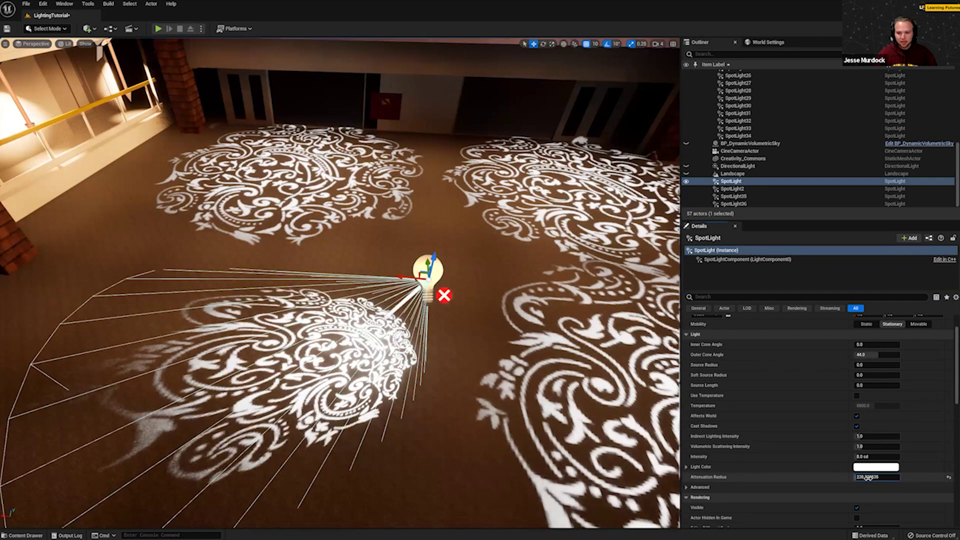
Set the tilted spot light's inner cone angle to 1.0, increase its source radii, and raise it to a Z location of 110.
{"action": "scroll", "coordinate": [871, 383], "scroll_direction": "up", "scroll_amount": 1}
{"action": "left_click_drag", "start_coordinate": [857, 381], "coordinate": [865, 402]}
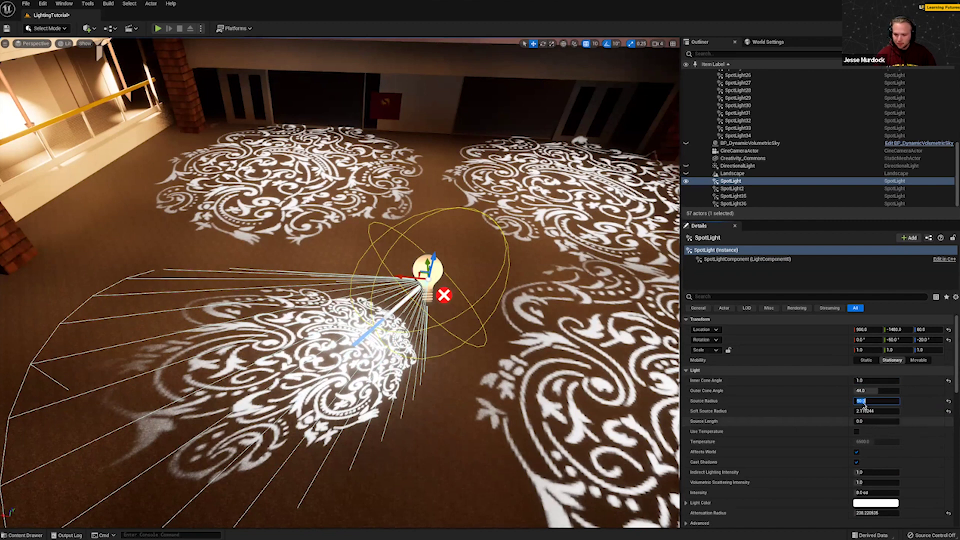
{"action": "scroll", "coordinate": [891, 405], "scroll_direction": "down", "scroll_amount": 10}
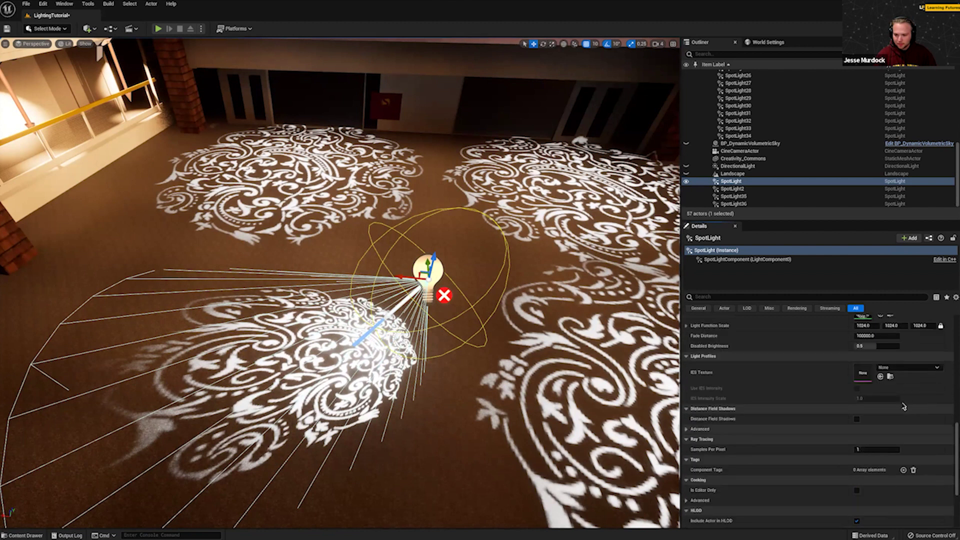
{"action": "scroll", "coordinate": [893, 411], "scroll_direction": "up", "scroll_amount": 5}
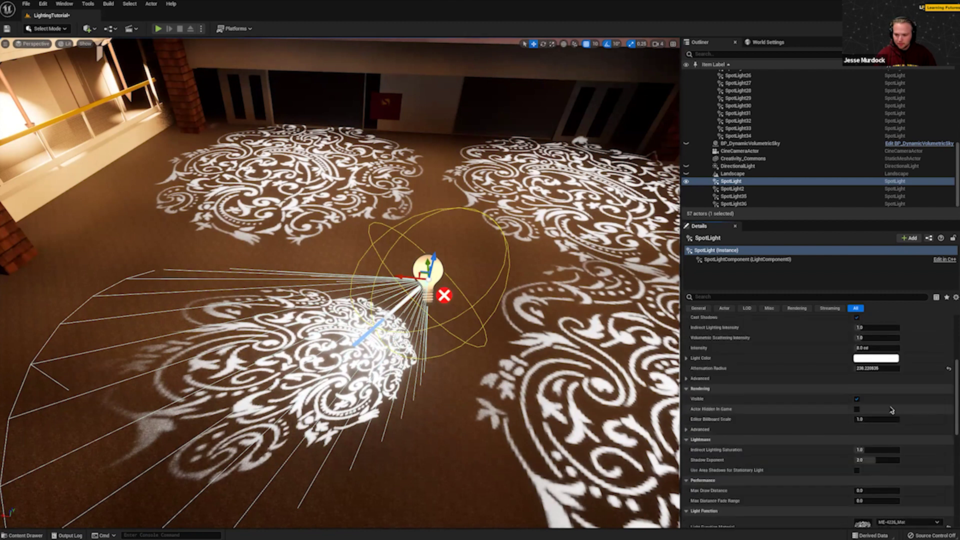
{"action": "scroll", "coordinate": [922, 432], "scroll_direction": "up", "scroll_amount": 3}
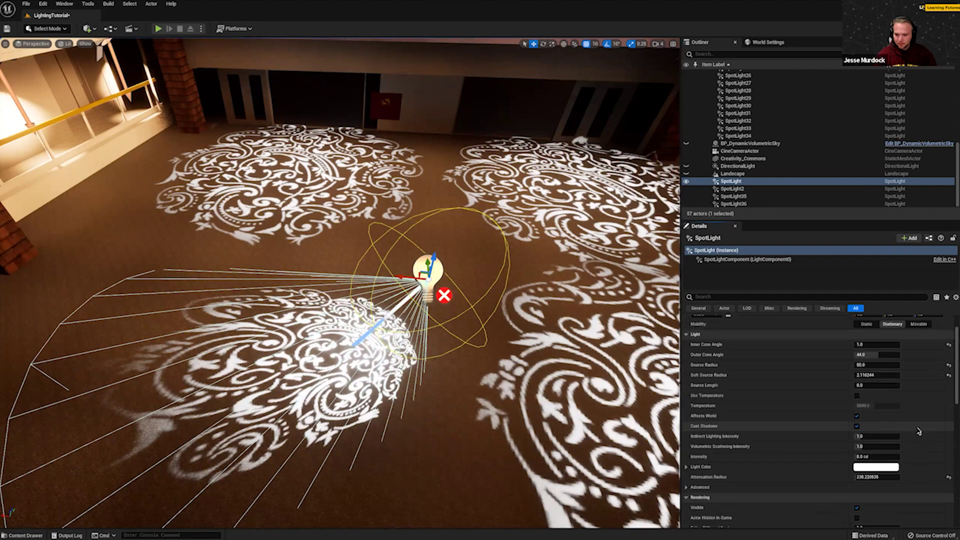
{"action": "scroll", "coordinate": [911, 427], "scroll_direction": "up", "scroll_amount": 1}
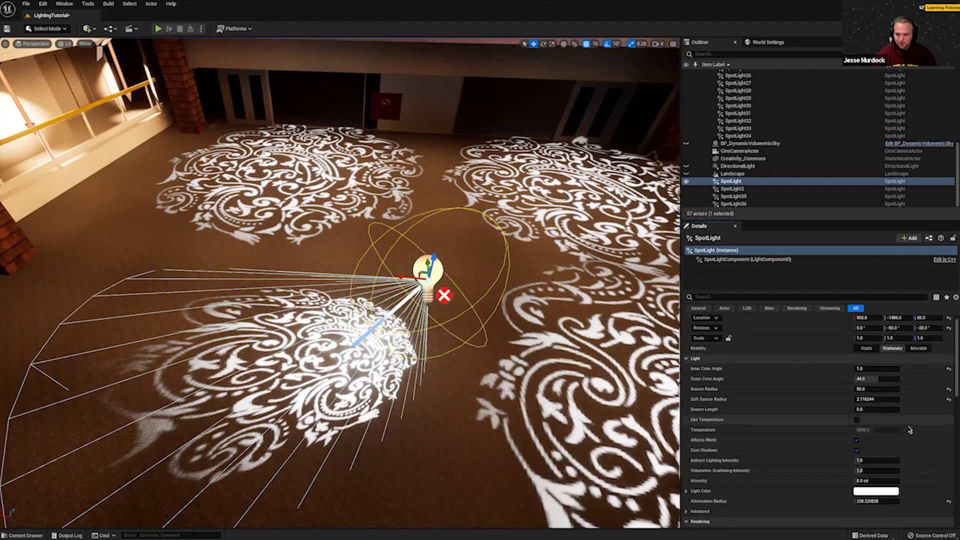
{"action": "left_click_drag", "start_coordinate": [436, 257], "coordinate": [453, 185]}
Hide the tilted spot light to check its contribution, and delete it from the level.
{"action": "mouse_move", "coordinate": [452, 185]}
{"action": "right_mouse_down"}
{"action": "mouse_move", "coordinate": [427, 183]}
{"action": "mouse_move", "coordinate": [427, 150]}
{"action": "mouse_move", "coordinate": [451, 175]}
{"action": "right_mouse_up"}
{"action": "key", "text": "s"}
{"action": "right_click_drag", "start_coordinate": [340, 282], "coordinate": [499, 426]}
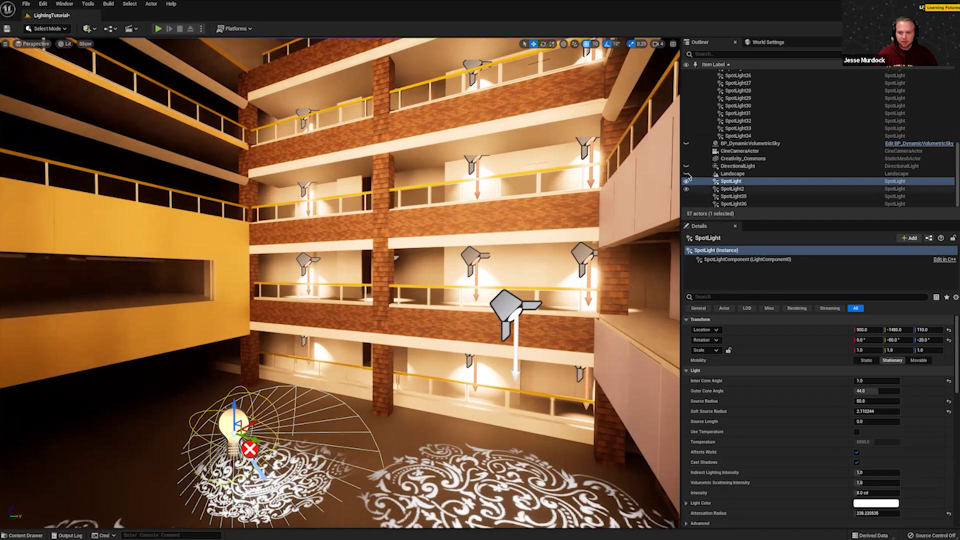
{"action": "left_click", "coordinate": [687, 181]}
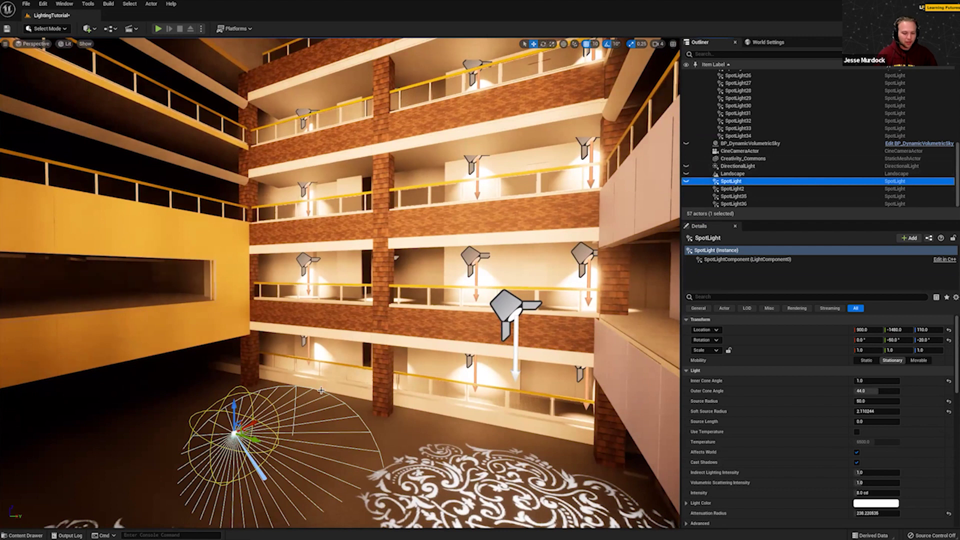
{"action": "key", "text": "Delete"}
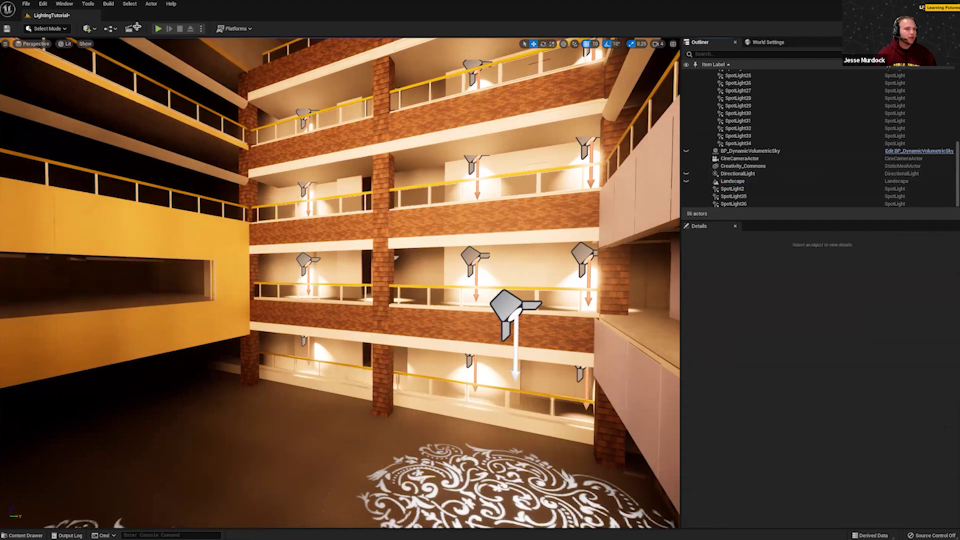
Add a rect light at the yellow balcony side of the building and raise it toward the next floor.
{"action": "key", "text": "w"}
{"action": "right_click_drag", "start_coordinate": [350, 280], "coordinate": [370, 261]}
{"action": "key", "text": "s"}
{"action": "scroll", "coordinate": [371, 262], "scroll_direction": "up", "scroll_amount": 2}
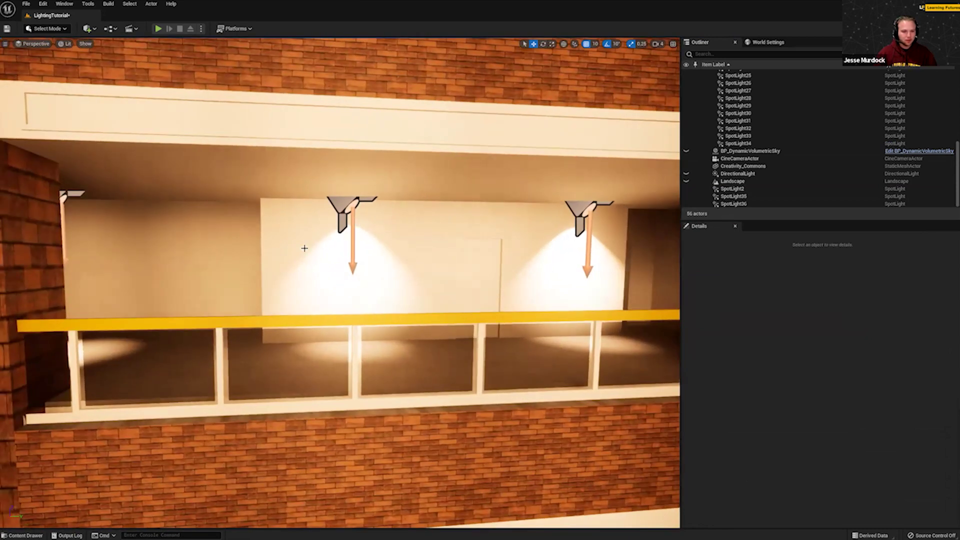
{"action": "right_click_drag", "start_coordinate": [329, 315], "coordinate": [420, 272]}
{"action": "key", "text": "w"}
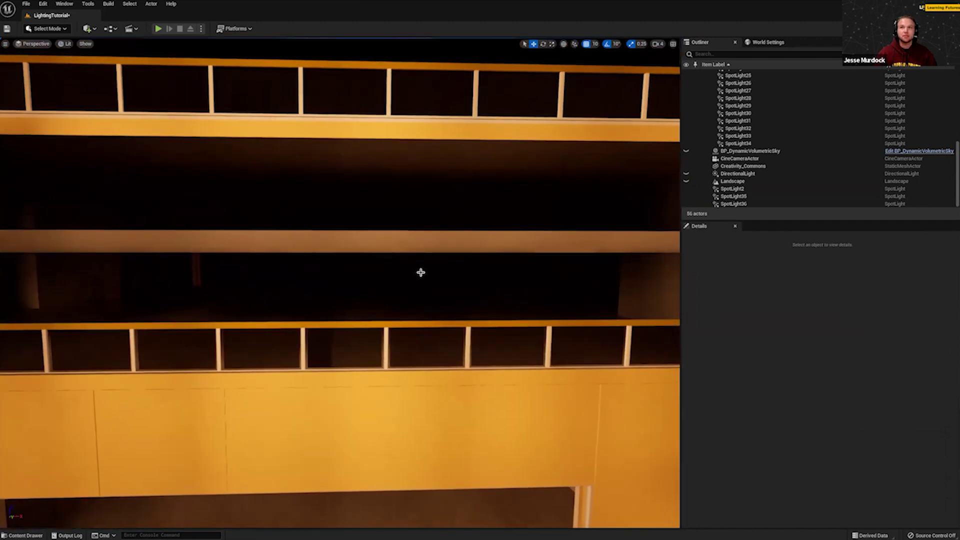
{"action": "left_click", "coordinate": [88, 29]}
{"action": "mouse_move", "coordinate": [111, 100]}
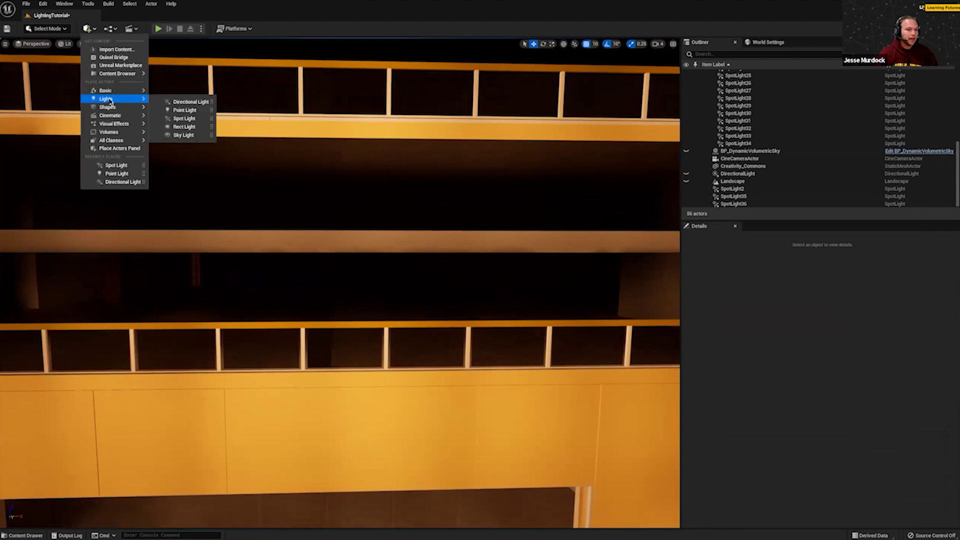
{"action": "left_click", "coordinate": [184, 127]}
{"action": "left_click_drag", "start_coordinate": [315, 255], "coordinate": [345, 290]}
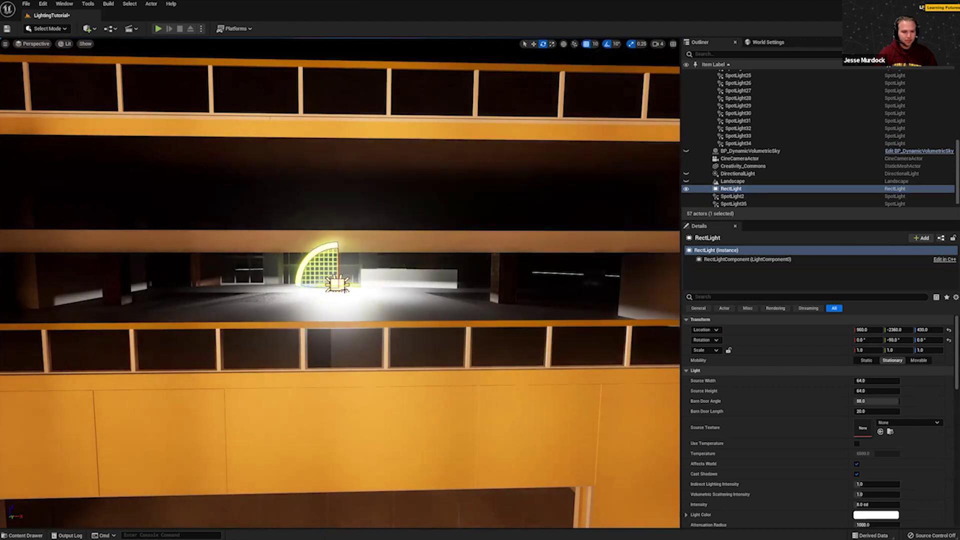
{"action": "left_click_drag", "start_coordinate": [337, 256], "coordinate": [335, 187]}
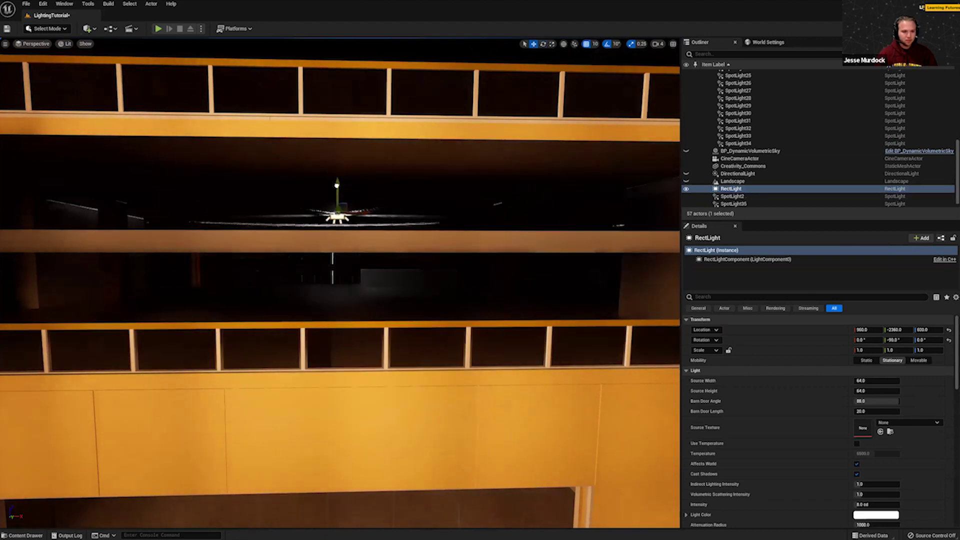
Bring the rect light to a Z location of 560 and move it outward from the balcony to Y -1780.
{"action": "right_click_drag", "start_coordinate": [335, 187], "coordinate": [300, 180]}
{"action": "key", "text": "w"}
{"action": "key", "text": "d"}
{"action": "left_click_drag", "start_coordinate": [357, 174], "coordinate": [368, 231]}
{"action": "right_click_drag", "start_coordinate": [367, 231], "coordinate": [432, 250]}
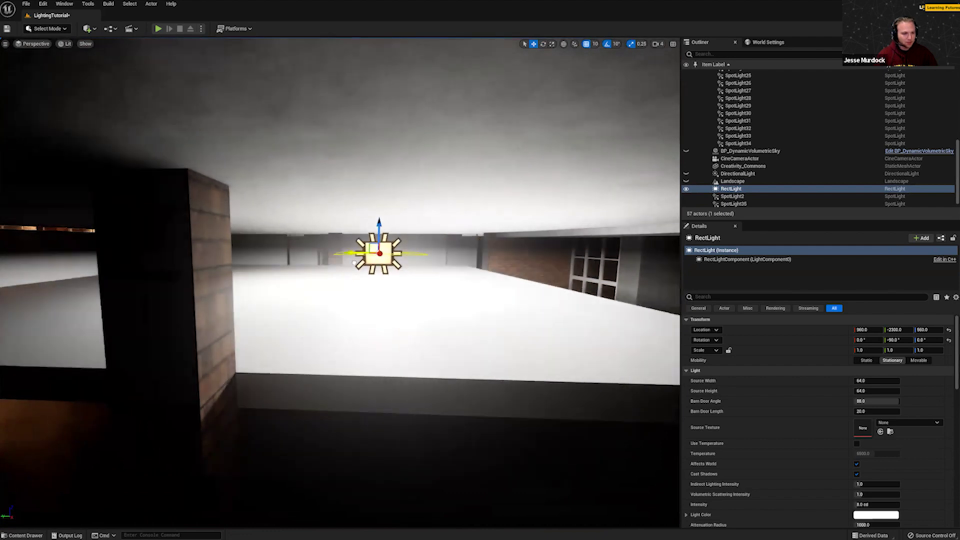
{"action": "left_click_drag", "start_coordinate": [355, 261], "coordinate": [15, 256]}
Lower the rect light to the window opening in the yellow facade and move it back toward the building.
{"action": "right_click_drag", "start_coordinate": [15, 256], "coordinate": [385, 112]}
{"action": "right_click_drag", "start_coordinate": [515, 157], "coordinate": [535, 140]}
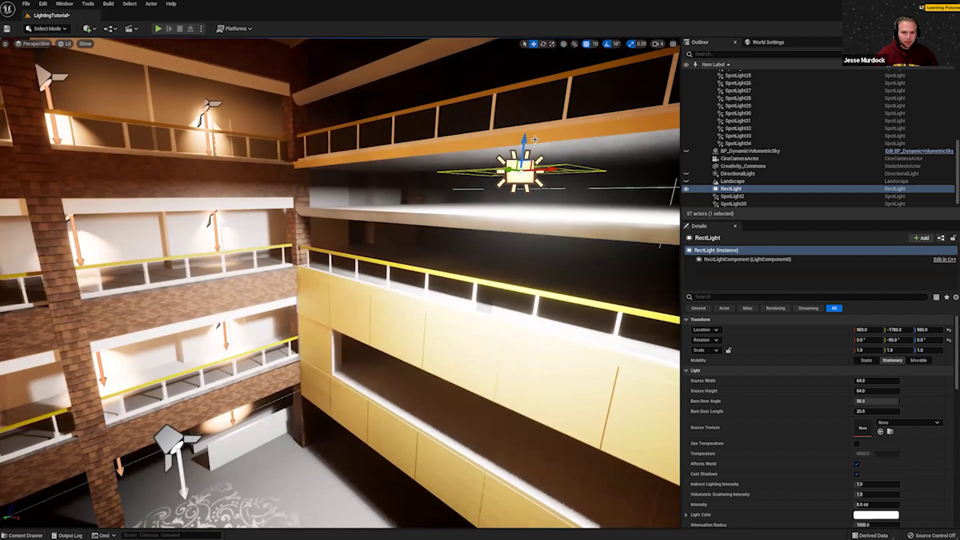
{"action": "left_click_drag", "start_coordinate": [526, 144], "coordinate": [494, 381]}
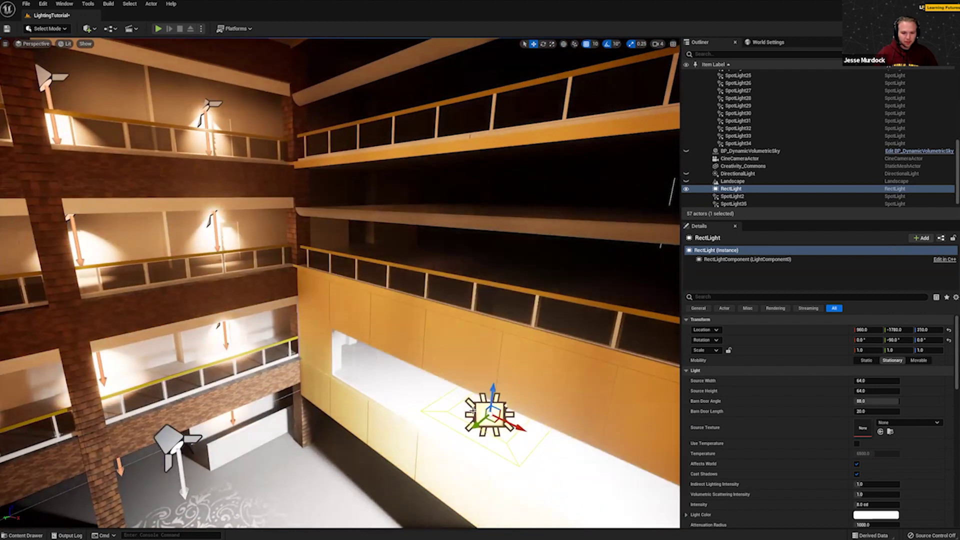
{"action": "left_click_drag", "start_coordinate": [477, 425], "coordinate": [546, 373]}
Position the rect light near the ceiling inside the room behind the yellow facade, at Y -2140 and Z 350.
{"action": "right_click_drag", "start_coordinate": [546, 373], "coordinate": [409, 420]}
{"action": "key", "text": "w"}
{"action": "key", "text": "q"}
{"action": "key", "text": "e"}
{"action": "key", "text": "a"}
{"action": "key", "text": "a"}
{"action": "right_click_drag", "start_coordinate": [531, 277], "coordinate": [475, 263]}
{"action": "left_click_drag", "start_coordinate": [584, 225], "coordinate": [280, 278]}
{"action": "right_click_drag", "start_coordinate": [590, 371], "coordinate": [518, 356]}
{"action": "key", "text": "q"}
{"action": "right_click_drag", "start_coordinate": [368, 335], "coordinate": [416, 336]}
{"action": "left_click_drag", "start_coordinate": [373, 171], "coordinate": [380, 110]}
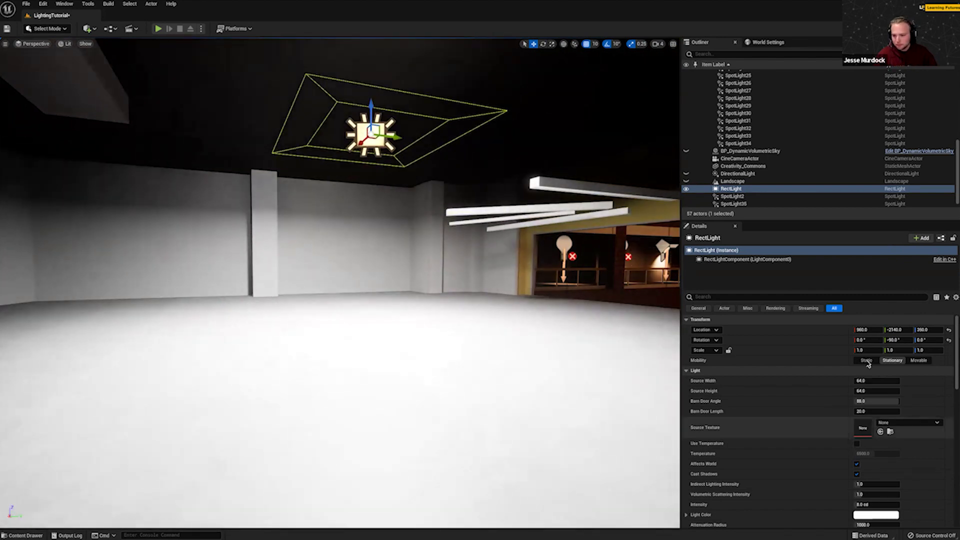
Shape the rect light with a source width of about 3.36, source height of about 139 and barn door angle of about 40.3.
{"action": "left_click_drag", "start_coordinate": [893, 401], "coordinate": [863, 381]}
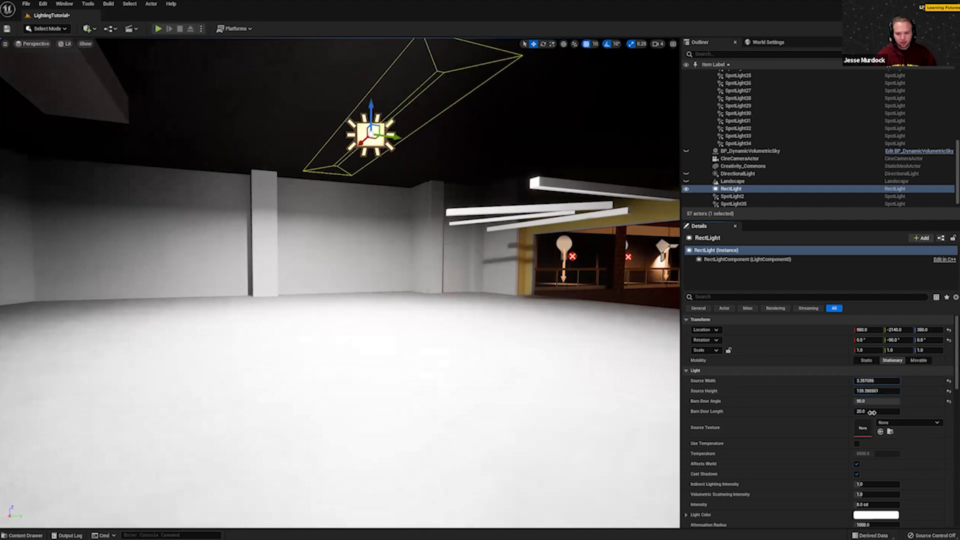
{"action": "mouse_move", "coordinate": [876, 402]}
{"action": "left_mouse_down"}
{"action": "mouse_move", "coordinate": [862, 401]}
{"action": "mouse_move", "coordinate": [872, 402]}
{"action": "left_mouse_up"}
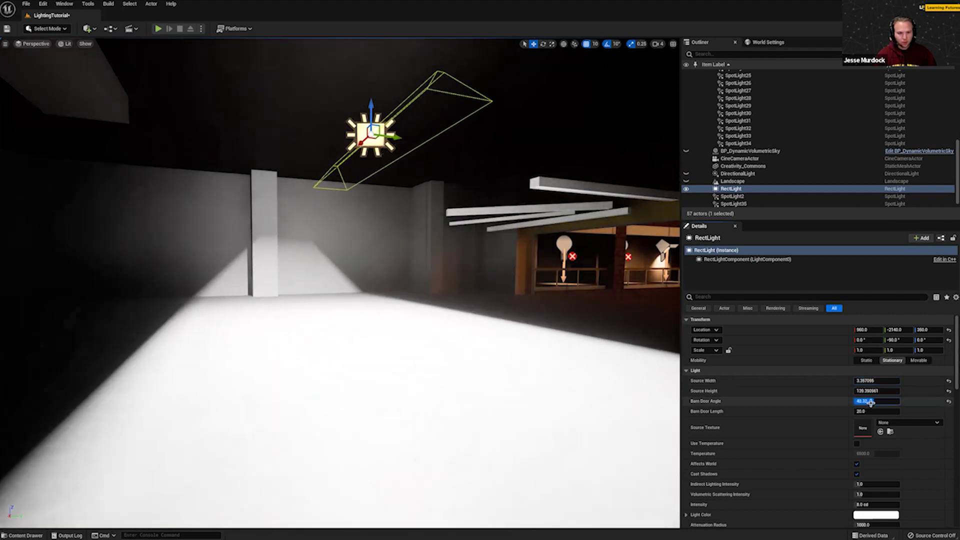
Move the rect light to about Y -2030 and Z 320 among the linear ceiling fixtures, and rotate it to line up with them.
{"action": "left_click_drag", "start_coordinate": [395, 137], "coordinate": [485, 195]}
{"action": "key", "text": "e"}
{"action": "key", "text": "d"}
{"action": "right_click_drag", "start_coordinate": [349, 135], "coordinate": [311, 135]}
{"action": "key", "text": "w"}
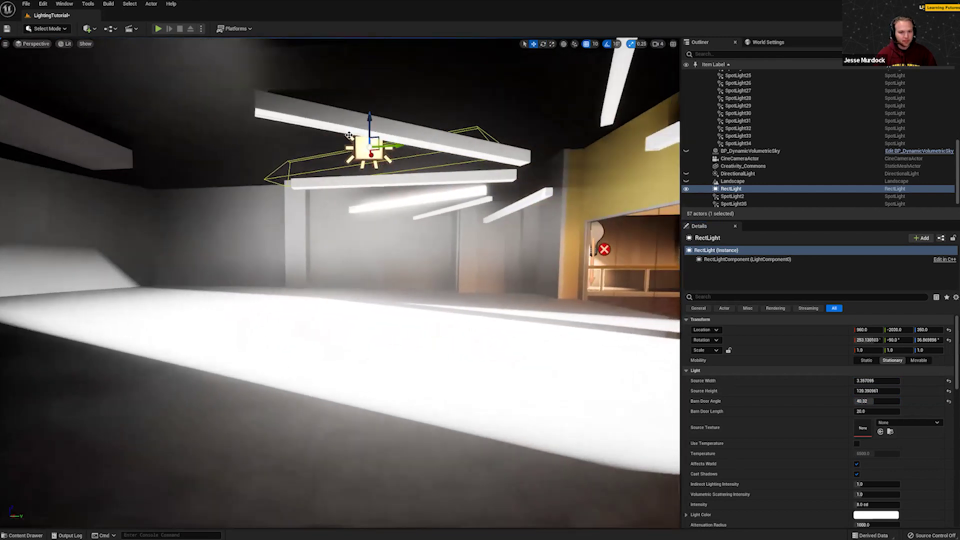
{"action": "left_click_drag", "start_coordinate": [372, 129], "coordinate": [319, 217]}
{"action": "key", "text": "e"}
{"action": "right_click_drag", "start_coordinate": [281, 236], "coordinate": [161, 236]}
{"action": "key", "text": "Escape"}
Lower the rect light slightly to a Z location of 310 and check its beam across the room floor.
{"action": "right_click_drag", "start_coordinate": [244, 270], "coordinate": [245, 271]}
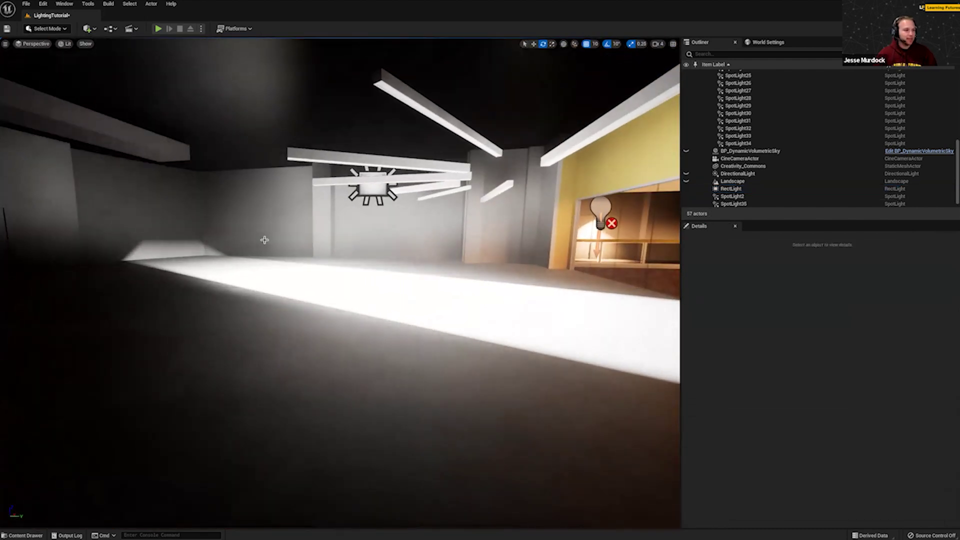
{"action": "left_click", "coordinate": [368, 193]}
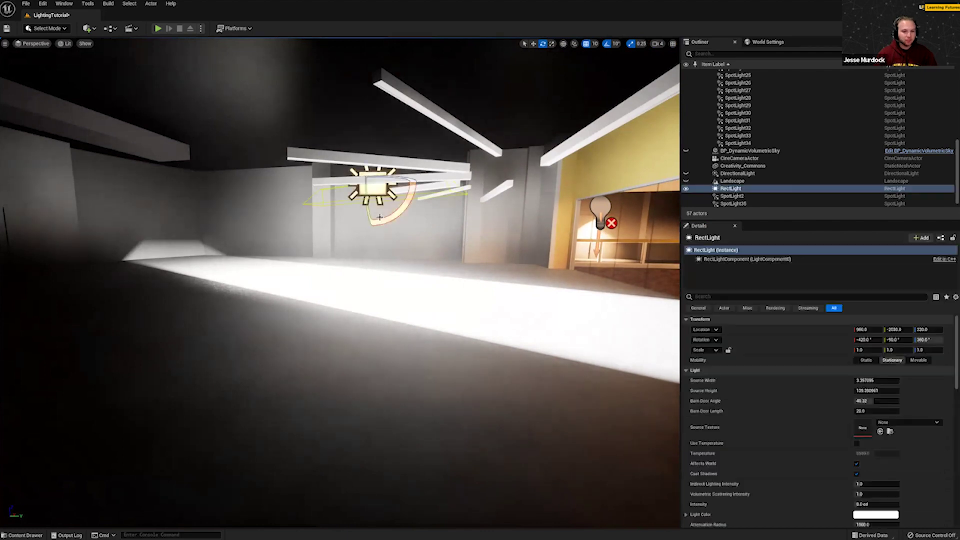
{"action": "key", "text": "w"}
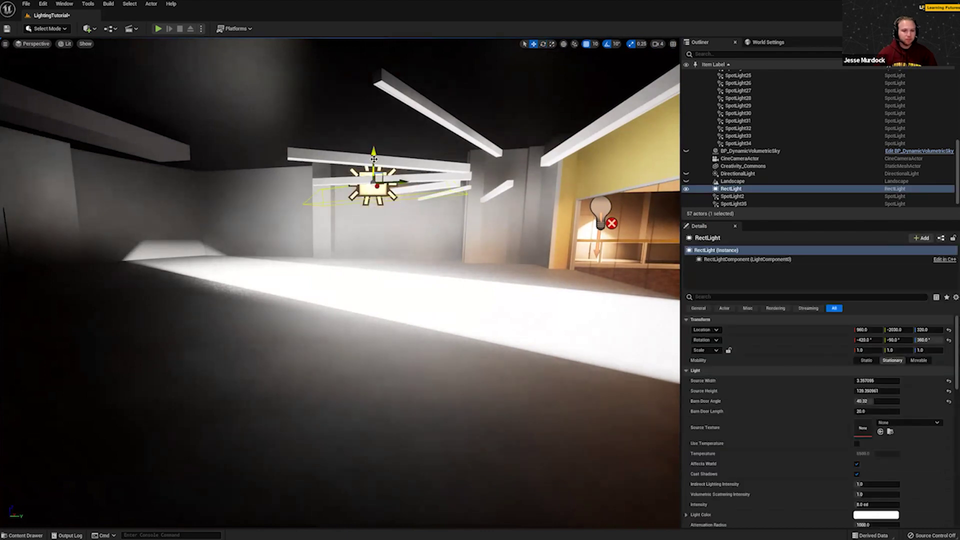
{"action": "left_click_drag", "start_coordinate": [379, 159], "coordinate": [380, 166]}
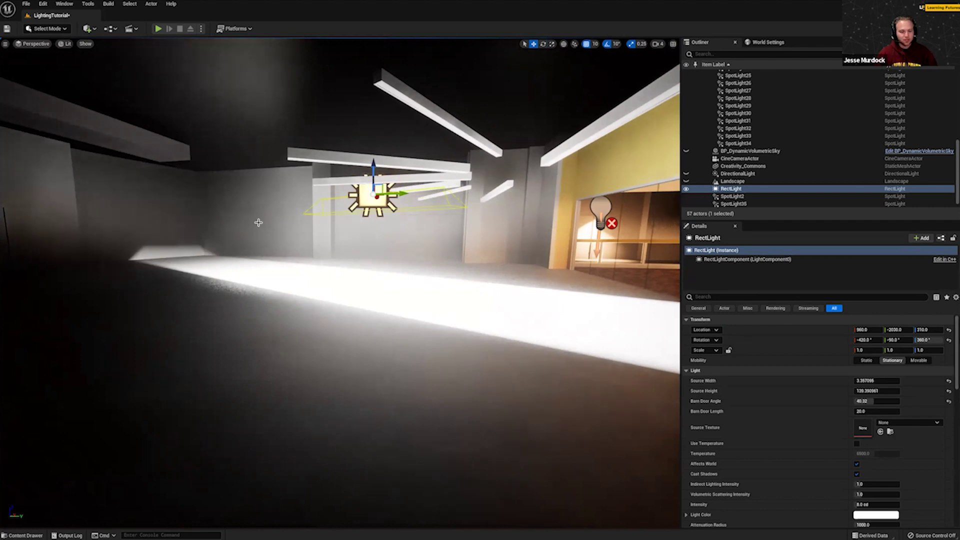
{"action": "right_click_drag", "start_coordinate": [451, 350], "coordinate": [369, 440]}
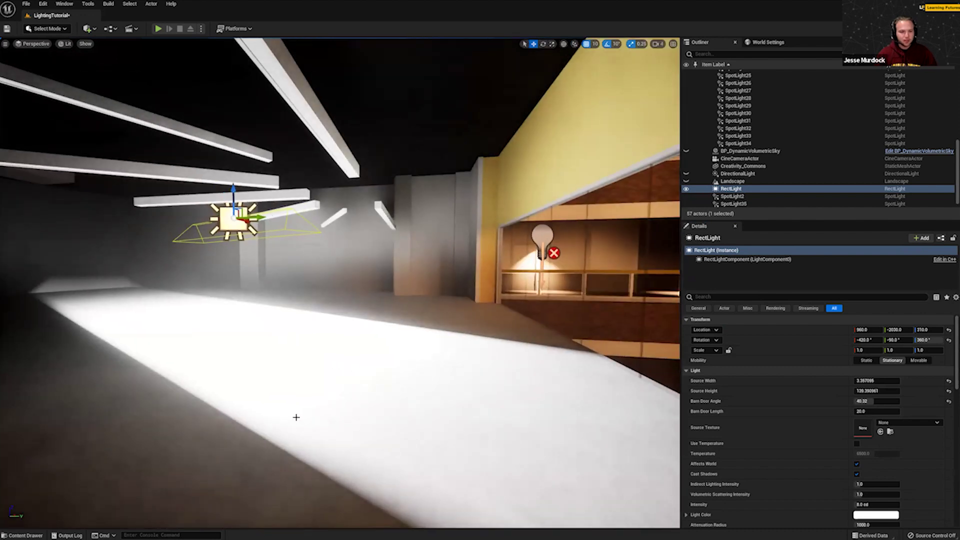
{"action": "right_click_drag", "start_coordinate": [368, 439], "coordinate": [322, 342]}
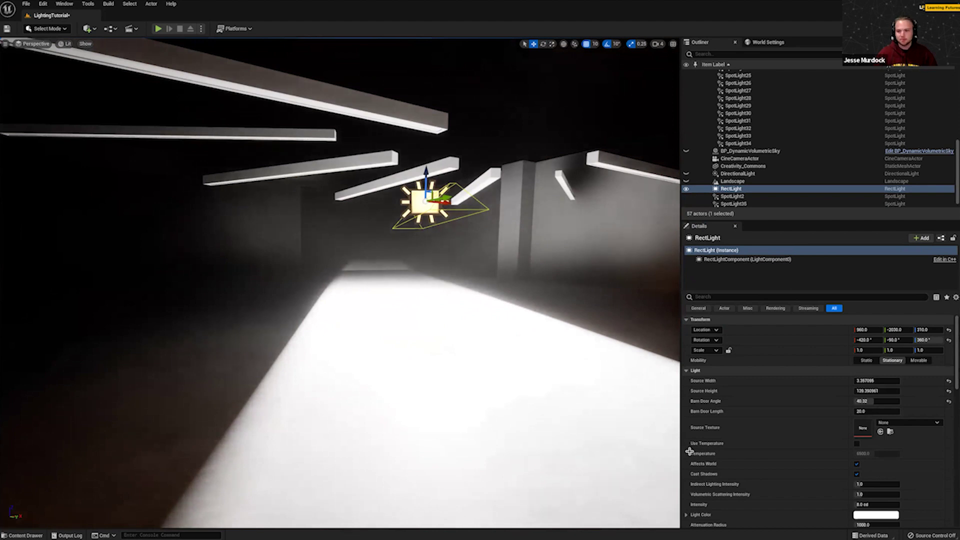
Delete the rect light from the room and return to the courtyard with the projected patterns.
{"action": "right_click_drag", "start_coordinate": [360, 327], "coordinate": [240, 295]}
{"action": "key", "text": "Delete"}
{"action": "right_click_drag", "start_coordinate": [390, 282], "coordinate": [420, 245]}
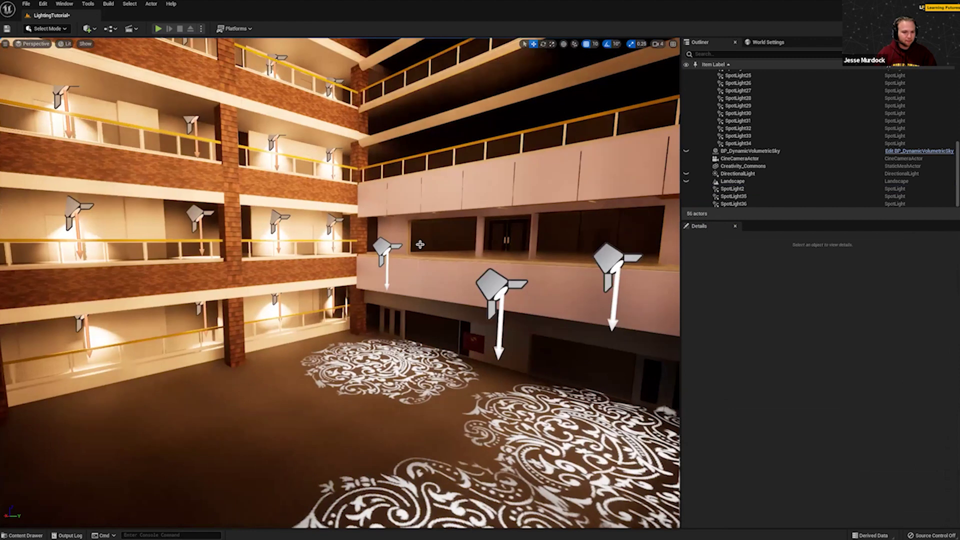
Duplicate the gobo spot light nearest the brick balconies and move the copy across the courtyard to Y -1570.
{"action": "left_click", "coordinate": [386, 253]}
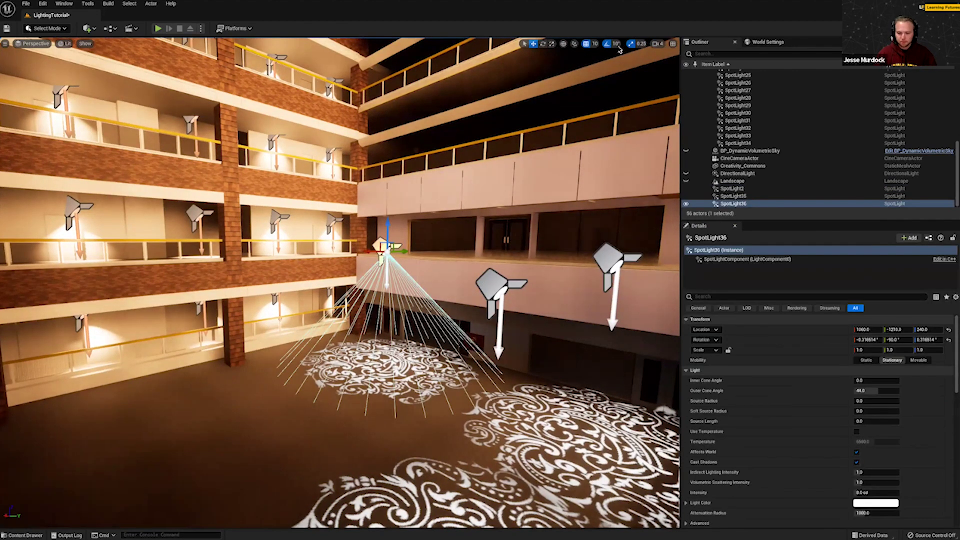
{"action": "key", "text": "g"}
{"action": "right_click_drag", "start_coordinate": [446, 302], "coordinate": [481, 304]}
{"action": "key", "text": "g"}
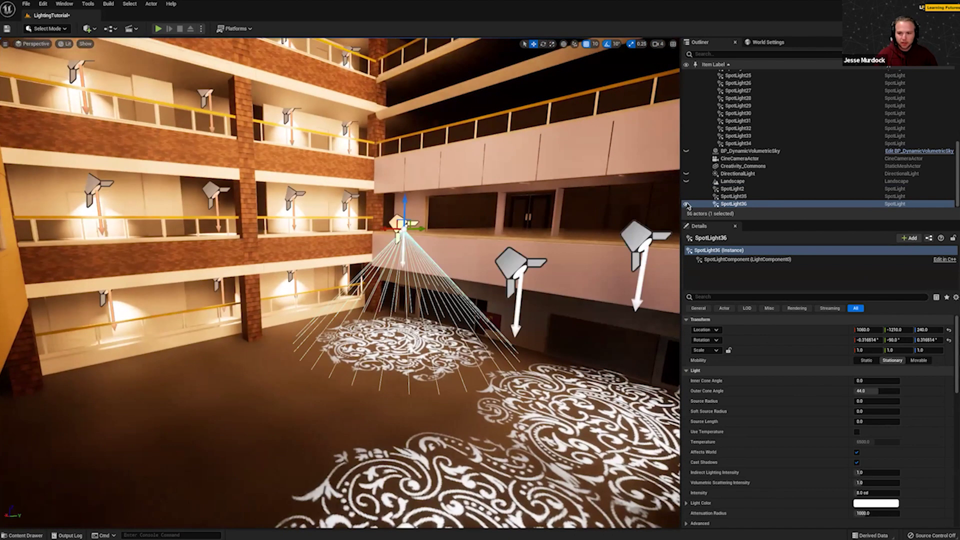
{"action": "left_click", "coordinate": [757, 187], "text": "shift"}
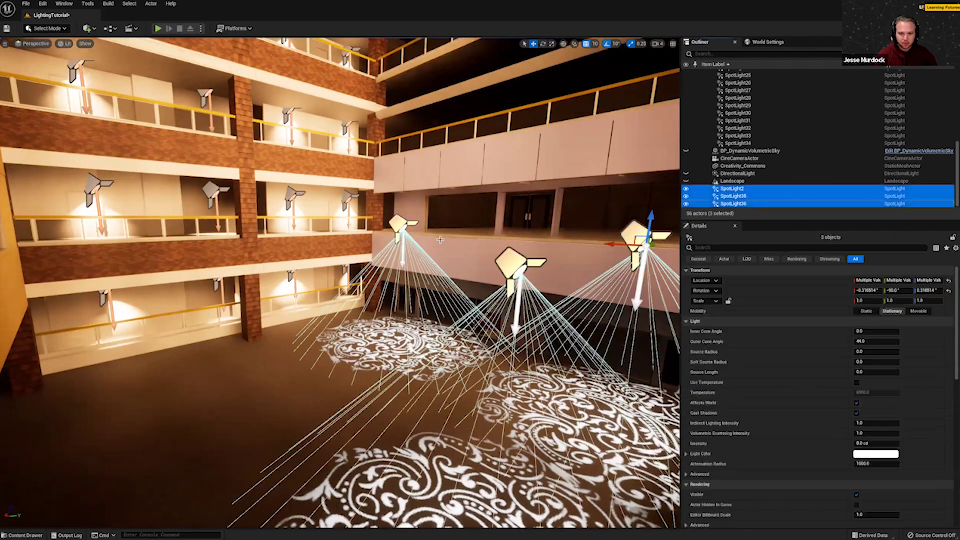
{"action": "left_click", "coordinate": [418, 227]}
{"action": "left_click_drag", "start_coordinate": [417, 228], "coordinate": [230, 229], "text": "alt"}
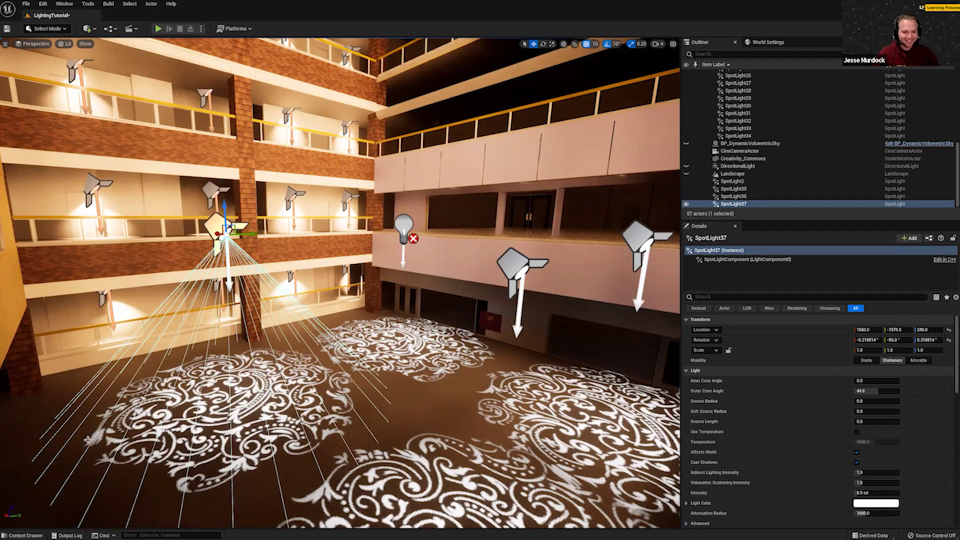
Undo the spot light duplication and the rect light's deletion.
{"action": "key", "text": "Escape"}
{"action": "right_click_drag", "start_coordinate": [376, 315], "coordinate": [235, 300]}
{"action": "right_click_drag", "start_coordinate": [516, 291], "coordinate": [486, 347]}
{"action": "key", "text": "w"}
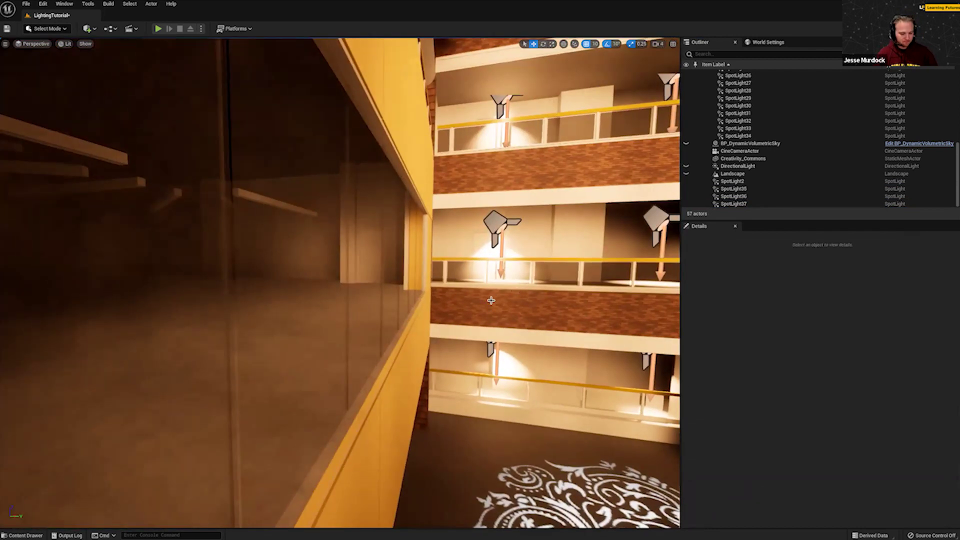
{"action": "key", "text": "ctrl+z"}
{"action": "key", "text": "ctrl+z"}
{"action": "key", "text": "ctrl+z"}
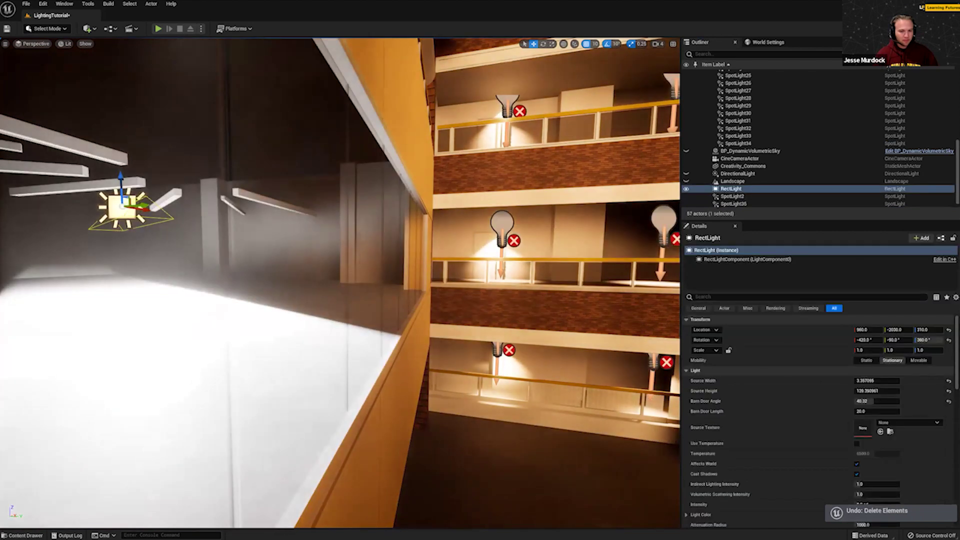
Examine the rect light's glow through the yellow facade window and review its remaining light properties.
{"action": "right_click_drag", "start_coordinate": [238, 302], "coordinate": [440, 250]}
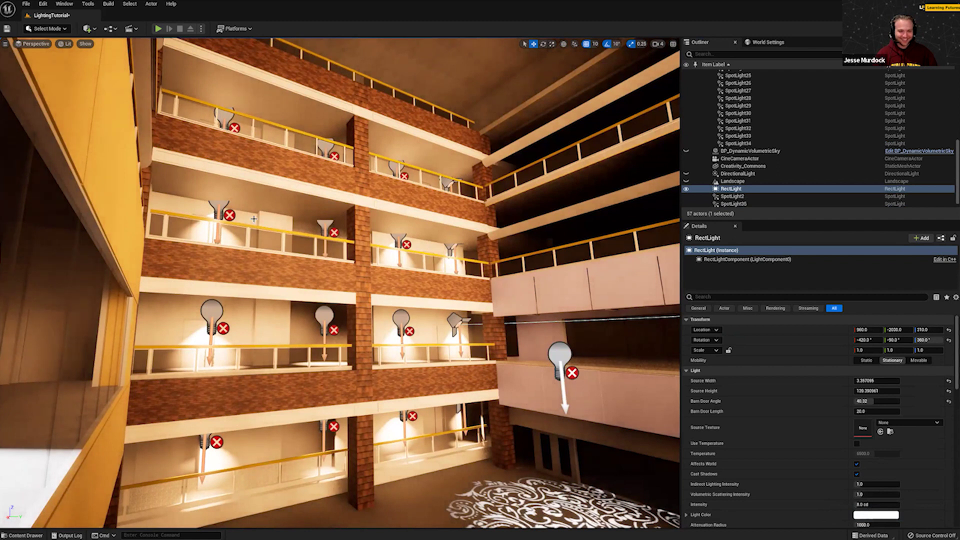
{"action": "right_click_drag", "start_coordinate": [453, 325], "coordinate": [616, 330]}
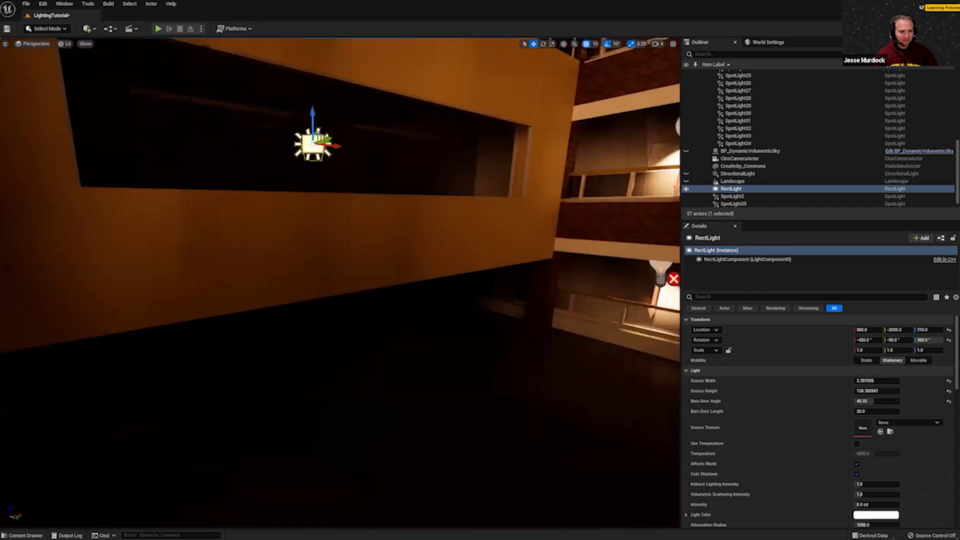
{"action": "right_click_drag", "start_coordinate": [260, 354], "coordinate": [415, 300]}
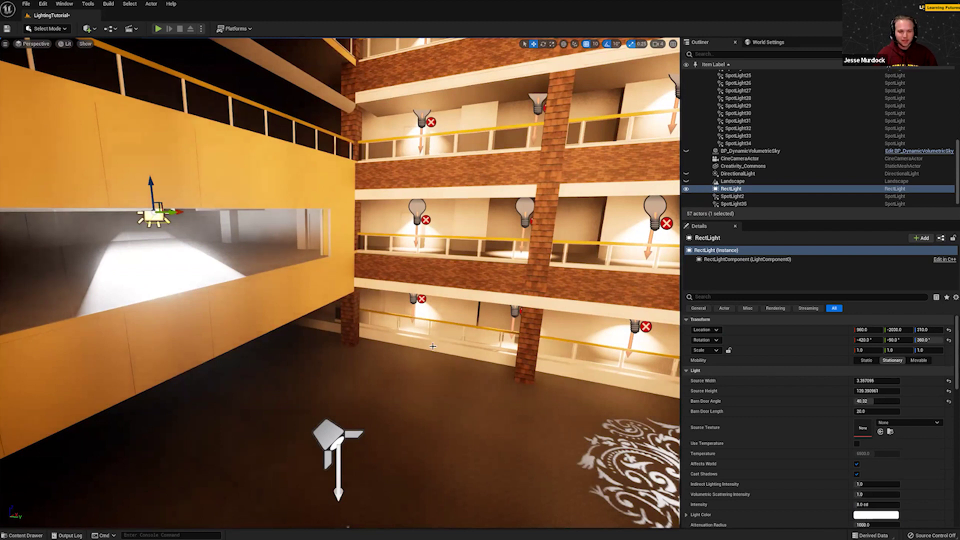
{"action": "scroll", "coordinate": [764, 398], "scroll_direction": "down", "scroll_amount": 15}
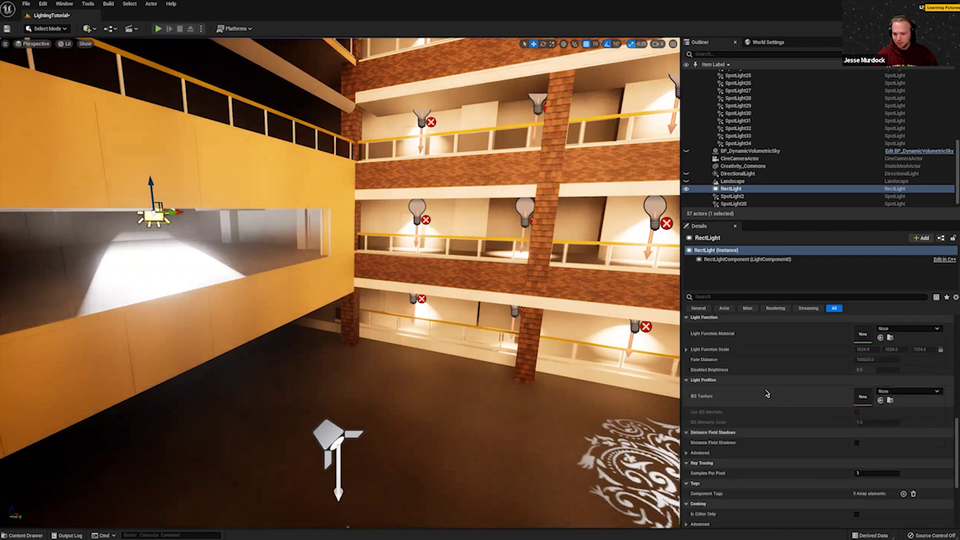
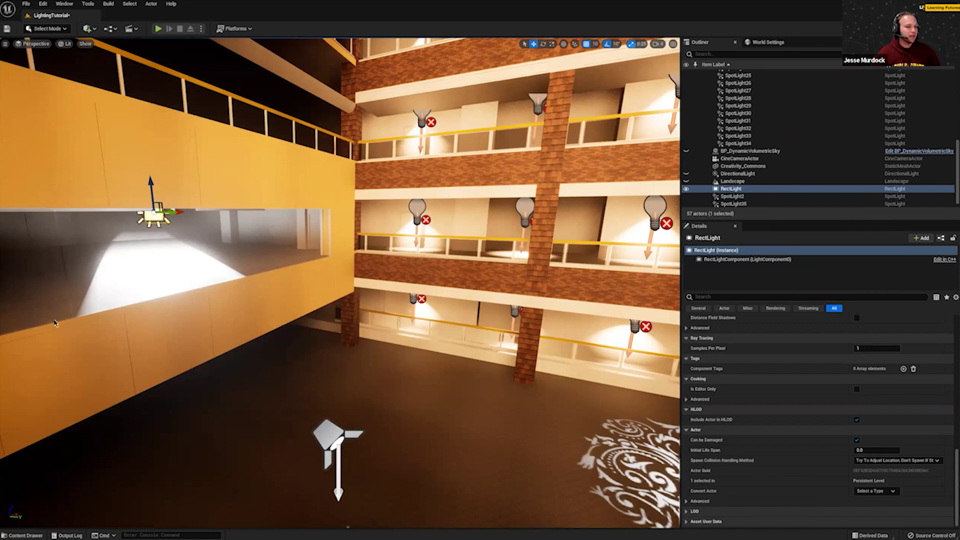
{"action": "right_click", "coordinate": [63, 322]}
{"action": "left_click", "coordinate": [272, 200]}
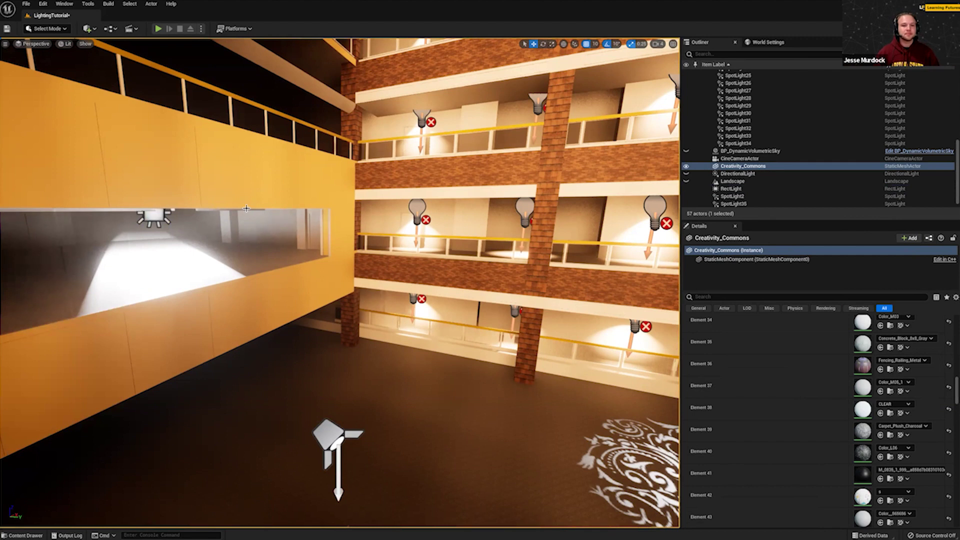
Check individual spot lights with red X markers on the brick balconies and select all 32 balcony spot lights together.
{"action": "right_click_drag", "start_coordinate": [283, 195], "coordinate": [313, 221]}
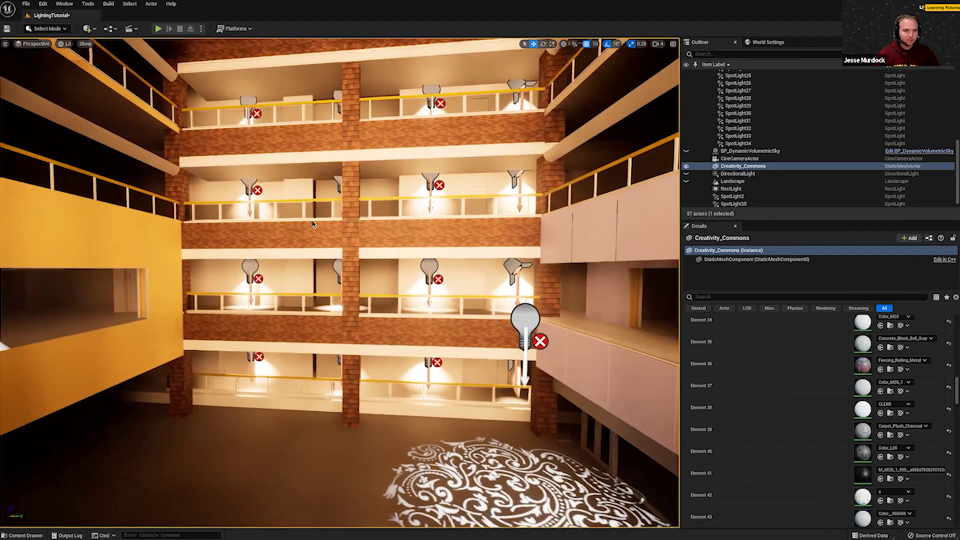
{"action": "left_click", "coordinate": [251, 188]}
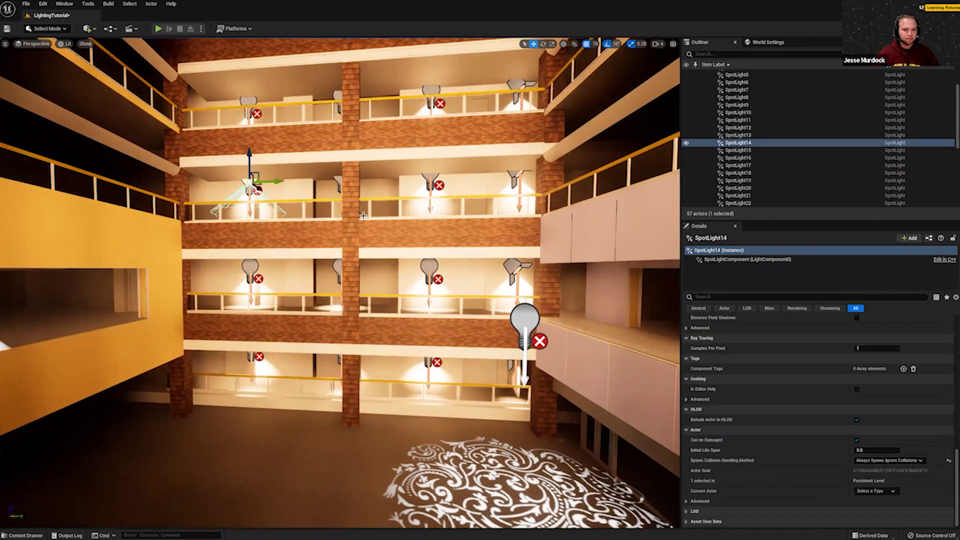
{"action": "key", "text": "Escape"}
{"action": "left_click_drag", "start_coordinate": [372, 214], "coordinate": [375, 198]}
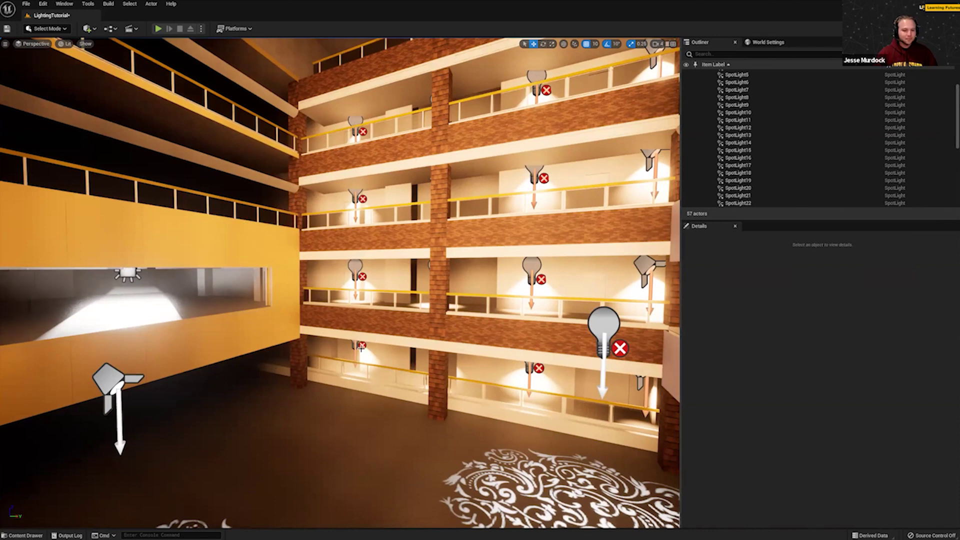
{"action": "left_click", "coordinate": [355, 345]}
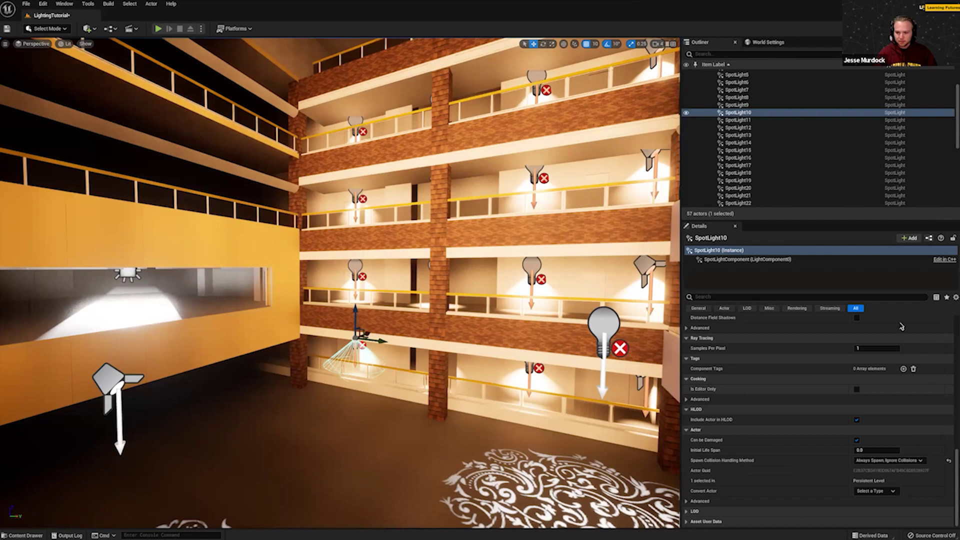
{"action": "key", "text": "ctrl+z"}
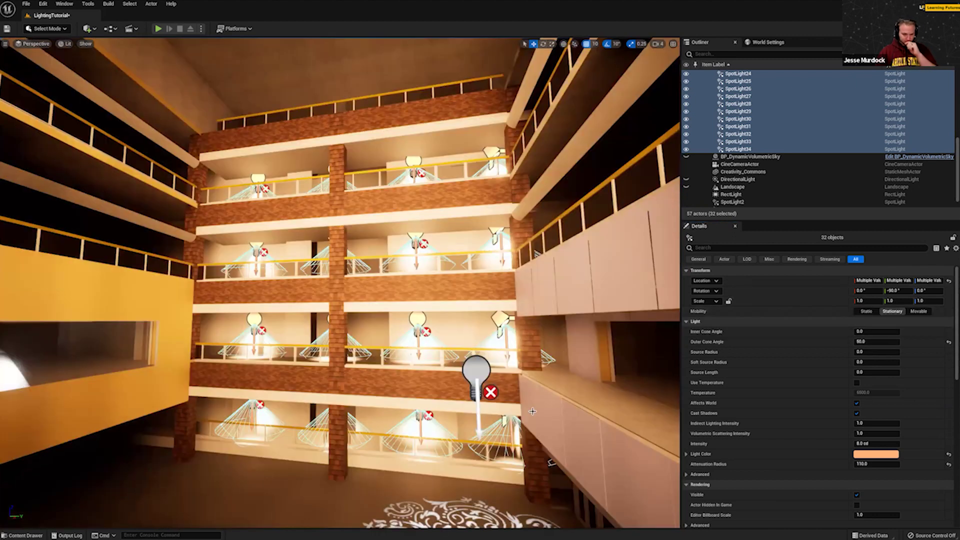
Try Static mobility on the selected balcony spot lights, inspect their markers, and return them to Stationary.
{"action": "left_click", "coordinate": [866, 311]}
{"action": "mouse_move", "coordinate": [605, 335]}
{"action": "right_mouse_down"}
{"action": "mouse_move", "coordinate": [635, 343]}
{"action": "mouse_move", "coordinate": [605, 335]}
{"action": "right_mouse_up"}
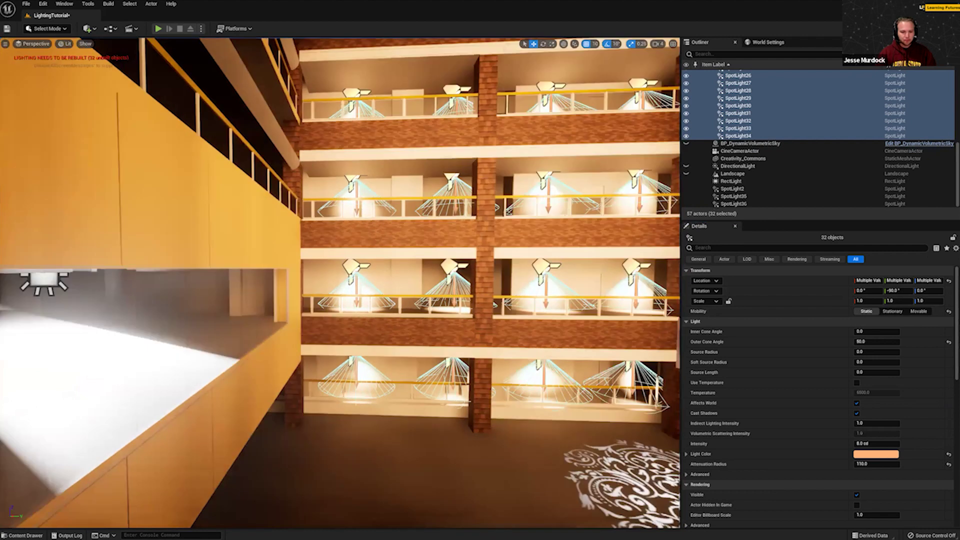
{"action": "right_click_drag", "start_coordinate": [340, 283], "coordinate": [375, 280]}
{"action": "mouse_move", "coordinate": [489, 378]}
{"action": "right_mouse_down"}
{"action": "mouse_move", "coordinate": [540, 370]}
{"action": "mouse_move", "coordinate": [506, 360]}
{"action": "mouse_move", "coordinate": [503, 378]}
{"action": "mouse_move", "coordinate": [489, 378]}
{"action": "right_mouse_up"}
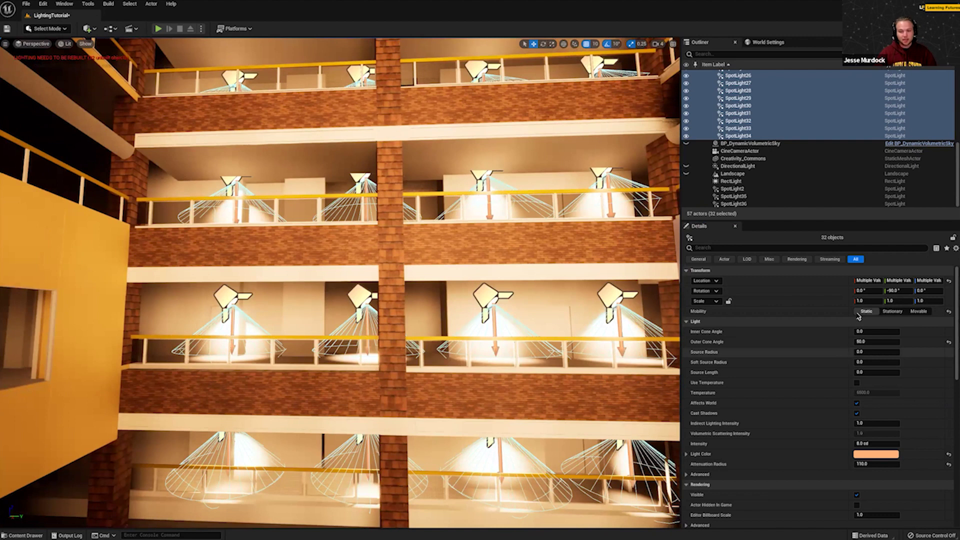
{"action": "left_click", "coordinate": [903, 313]}
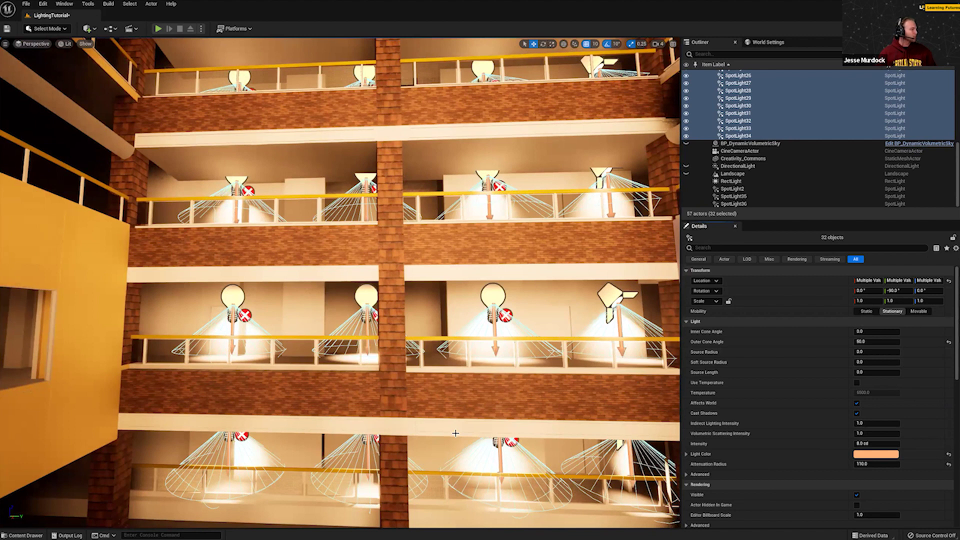
Try Movable mobility on the selected spot lights, inspect the balconies, and restore Stationary mobility.
{"action": "left_click", "coordinate": [919, 311]}
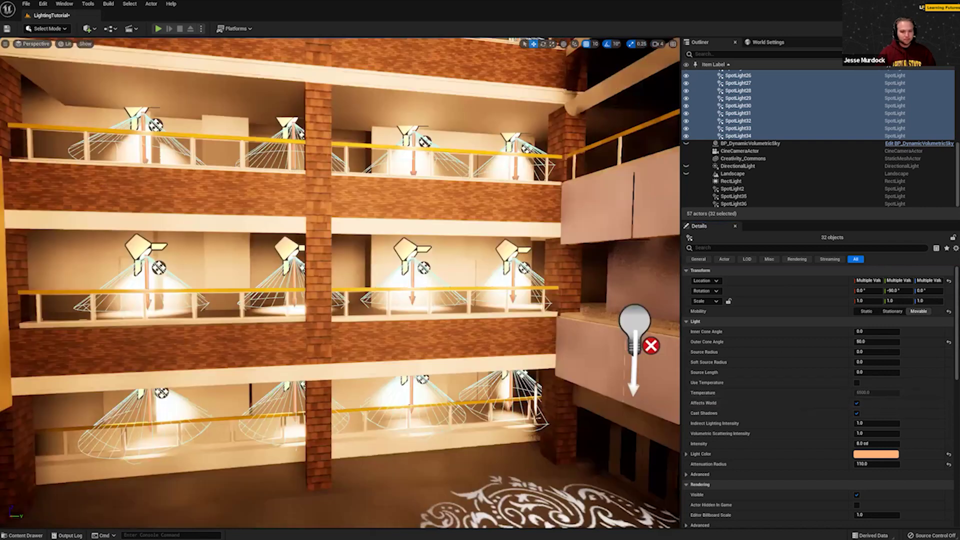
{"action": "right_click_drag", "start_coordinate": [305, 307], "coordinate": [278, 294]}
{"action": "right_click_drag", "start_coordinate": [341, 374], "coordinate": [255, 380]}
{"action": "right_click_drag", "start_coordinate": [334, 402], "coordinate": [310, 365]}
{"action": "right_click_drag", "start_coordinate": [255, 380], "coordinate": [255, 380]}
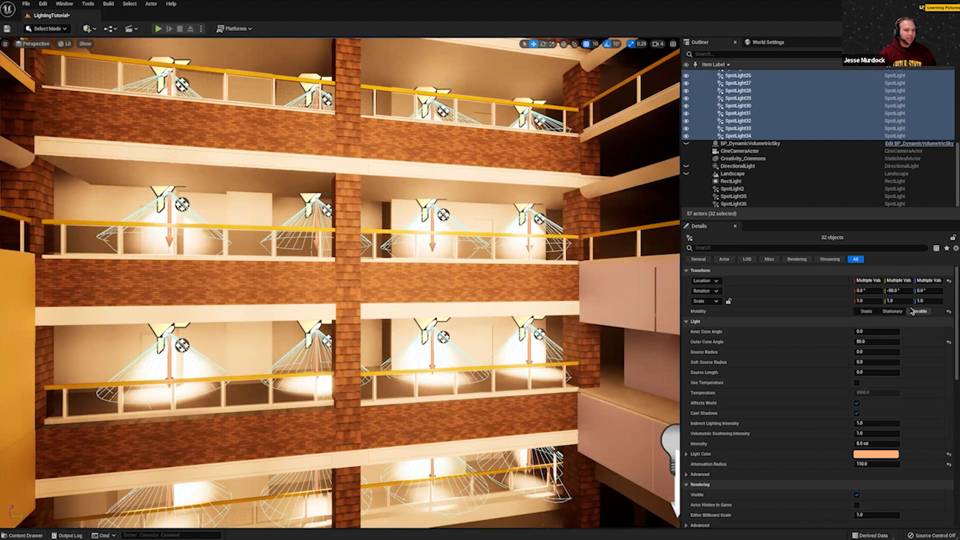
{"action": "right_click_drag", "start_coordinate": [380, 431], "coordinate": [627, 365]}
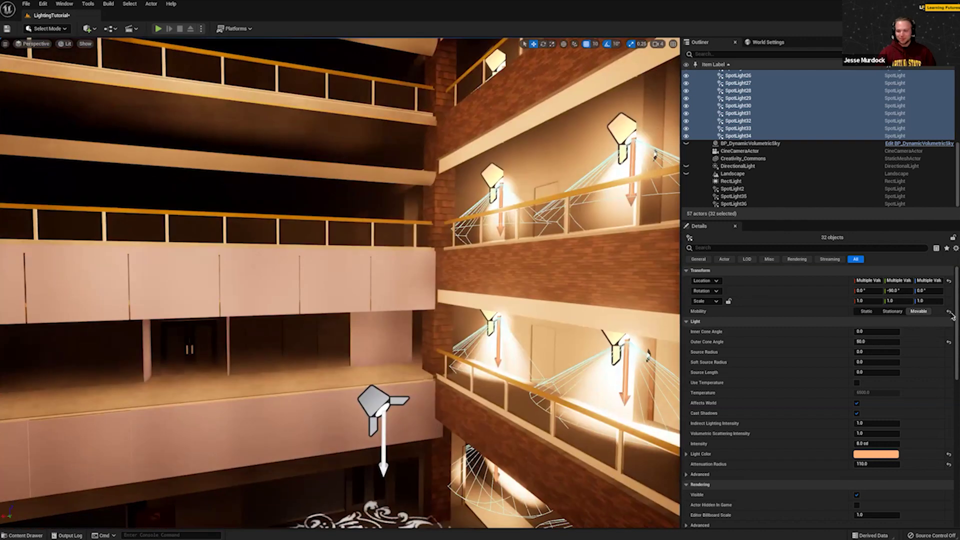
{"action": "right_click_drag", "start_coordinate": [335, 395], "coordinate": [335, 395]}
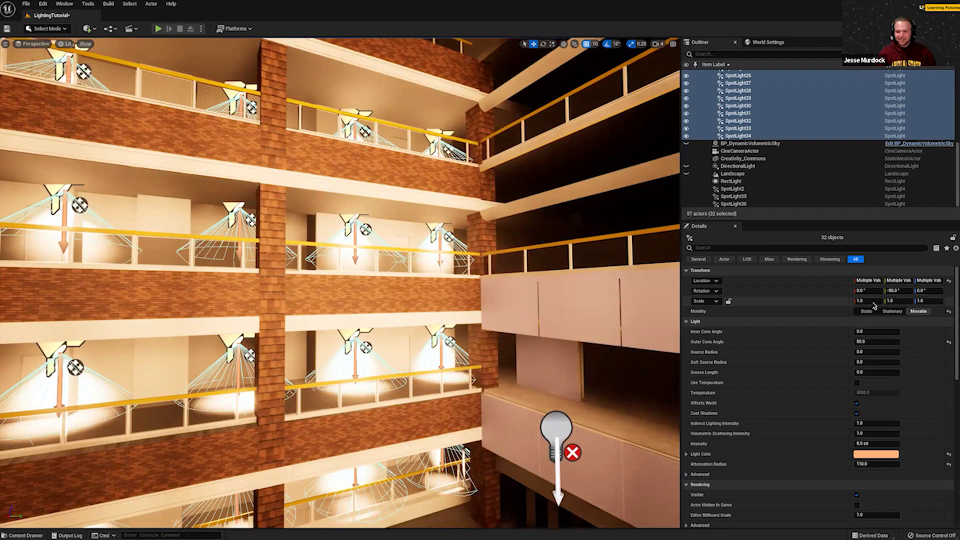
{"action": "left_click", "coordinate": [893, 311]}
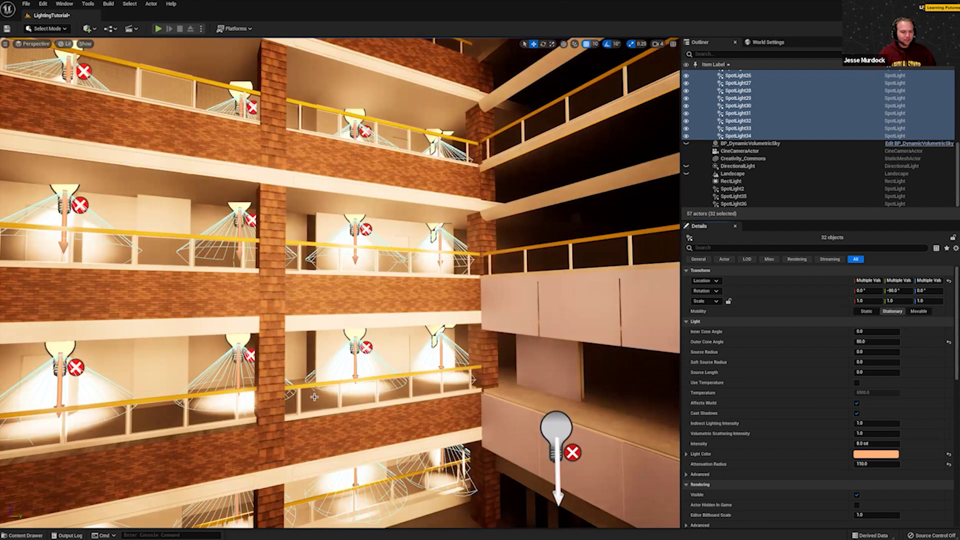
{"action": "right_click_drag", "start_coordinate": [314, 397], "coordinate": [314, 397]}
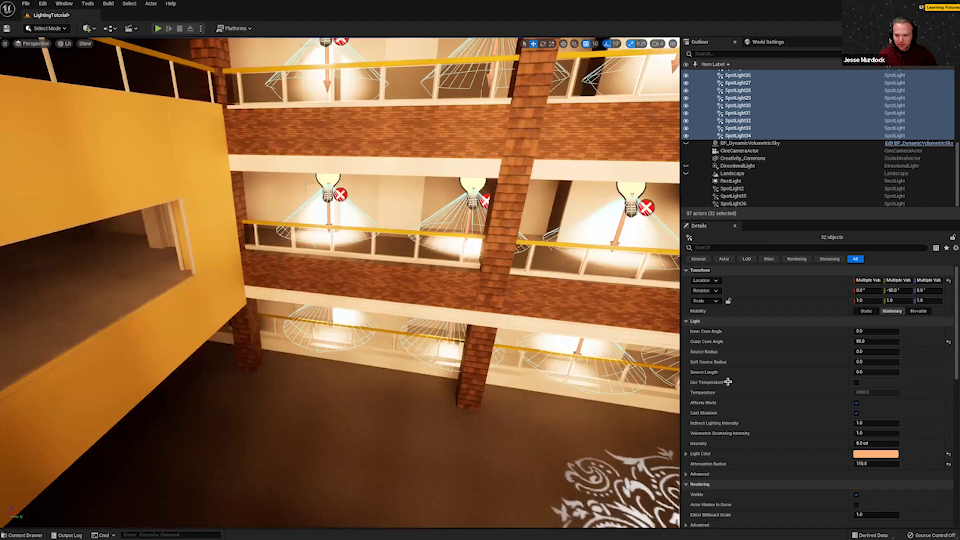
Set the attenuation radius of the selected balcony spot lights to 1000.
{"action": "right_click_drag", "start_coordinate": [728, 382], "coordinate": [878, 462]}
{"action": "left_click", "coordinate": [871, 464]}
{"action": "type", "text": "100"}
{"action": "key", "text": "Return"}
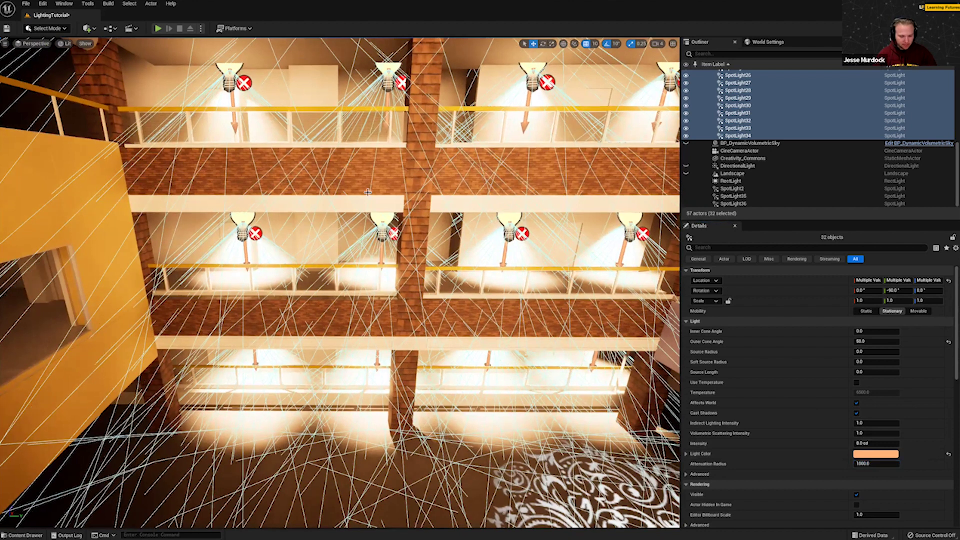
Hide the light icons and wireframes with Game View and inspect how the spot lights illuminate the balconies and courtyard.
{"action": "key", "text": "g"}
{"action": "right_click_drag", "start_coordinate": [419, 330], "coordinate": [551, 380]}
{"action": "key", "text": "w"}
{"action": "right_click_drag", "start_coordinate": [340, 283], "coordinate": [310, 235]}
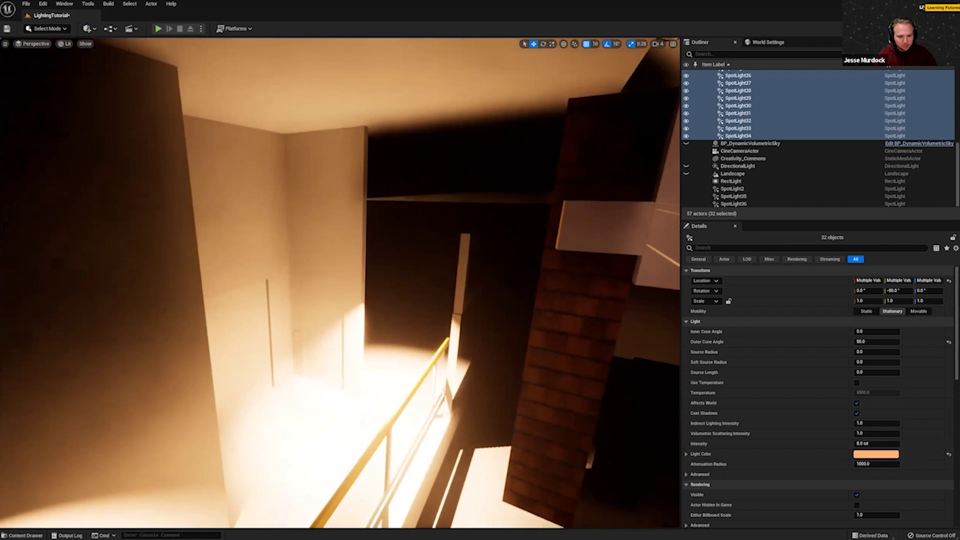
{"action": "right_click_drag", "start_coordinate": [365, 110], "coordinate": [350, 125]}
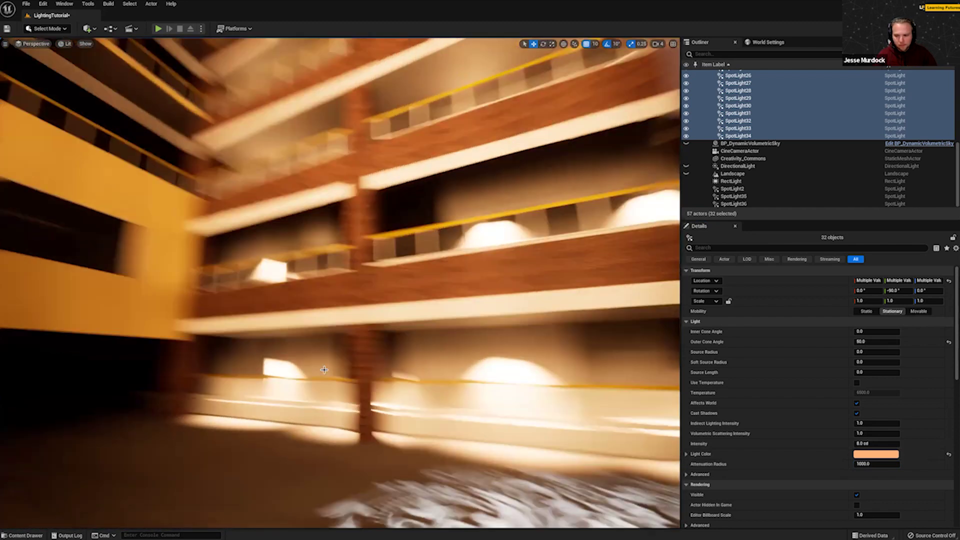
{"action": "right_click_drag", "start_coordinate": [324, 370], "coordinate": [450, 370]}
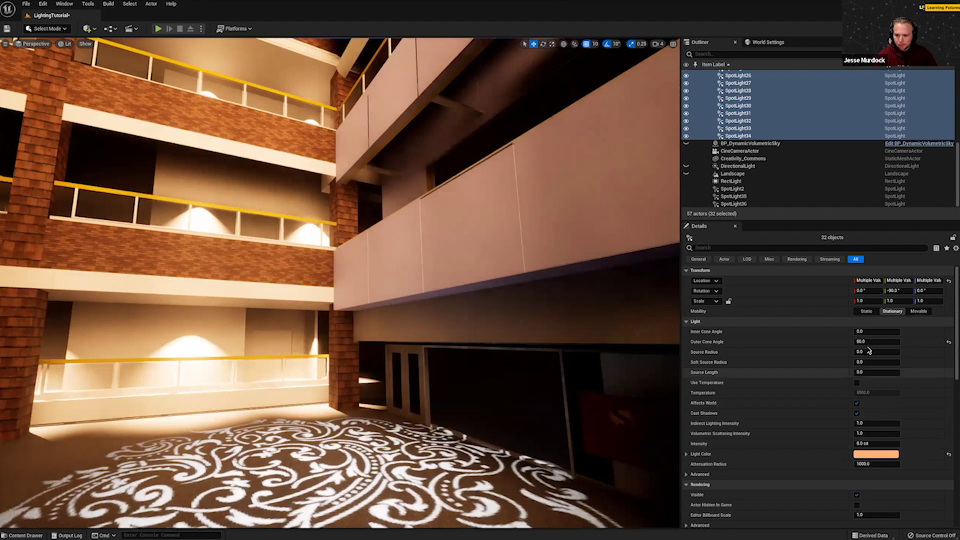
Set the outer cone angle of the balcony spot lights to 90 and examine the light spilling onto the opposite facades.
{"action": "left_click", "coordinate": [872, 342]}
{"action": "type", "text": "50"}
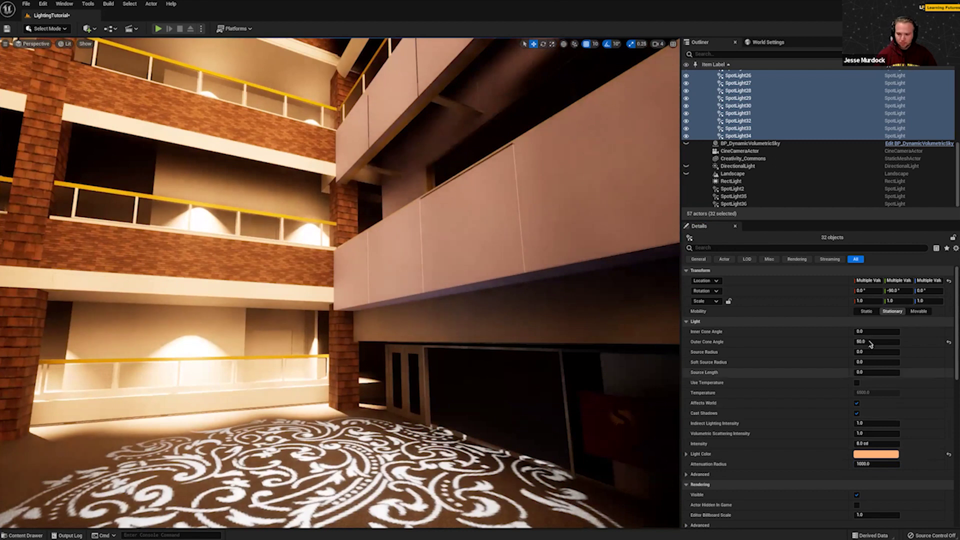
{"action": "key", "text": "Return"}
{"action": "right_click_drag", "start_coordinate": [450, 300], "coordinate": [478, 385]}
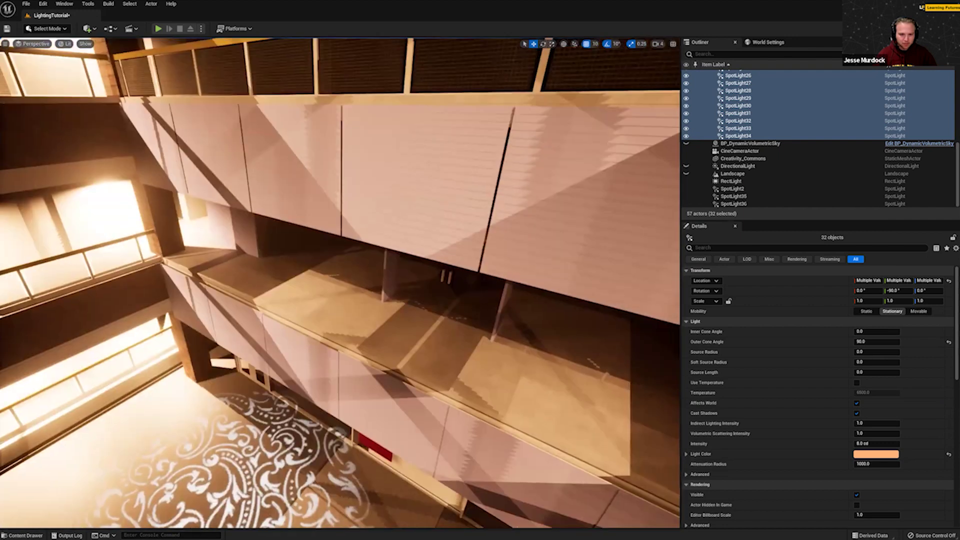
{"action": "right_click_drag", "start_coordinate": [477, 385], "coordinate": [216, 370]}
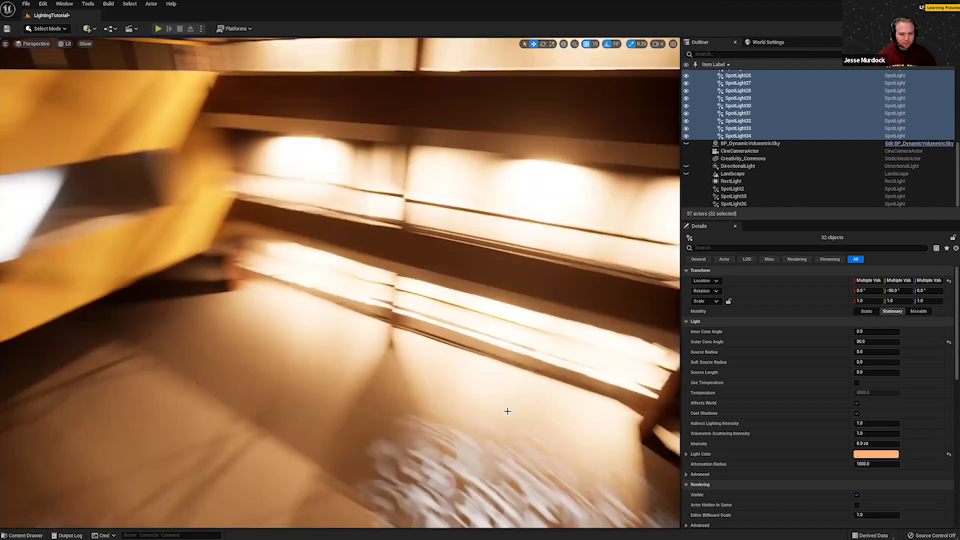
{"action": "right_click_drag", "start_coordinate": [507, 411], "coordinate": [800, 443]}
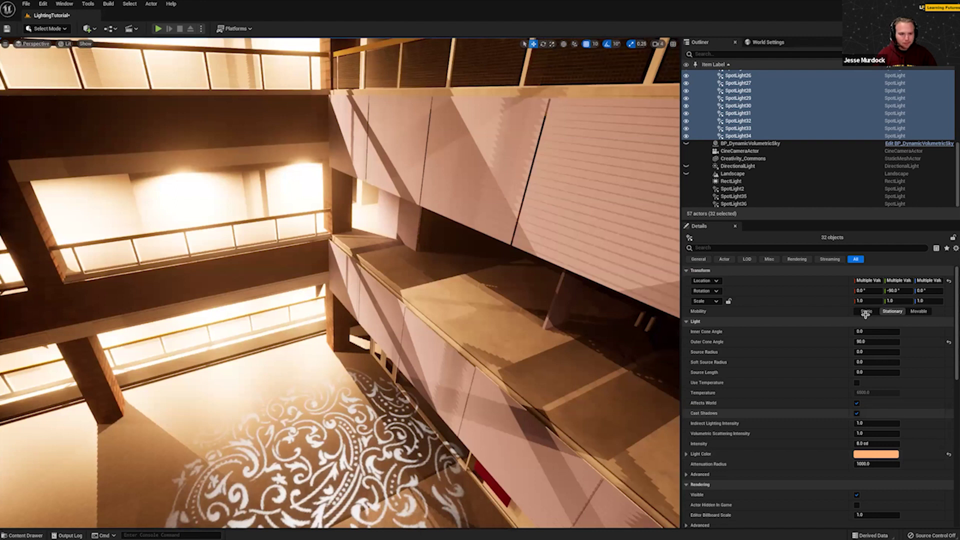
Try Static mobility on the widened spot lights and examine the shadows across the courtyard.
{"action": "left_click", "coordinate": [866, 311]}
{"action": "right_click_drag", "start_coordinate": [340, 282], "coordinate": [265, 305]}
{"action": "right_click_drag", "start_coordinate": [165, 295], "coordinate": [434, 361]}
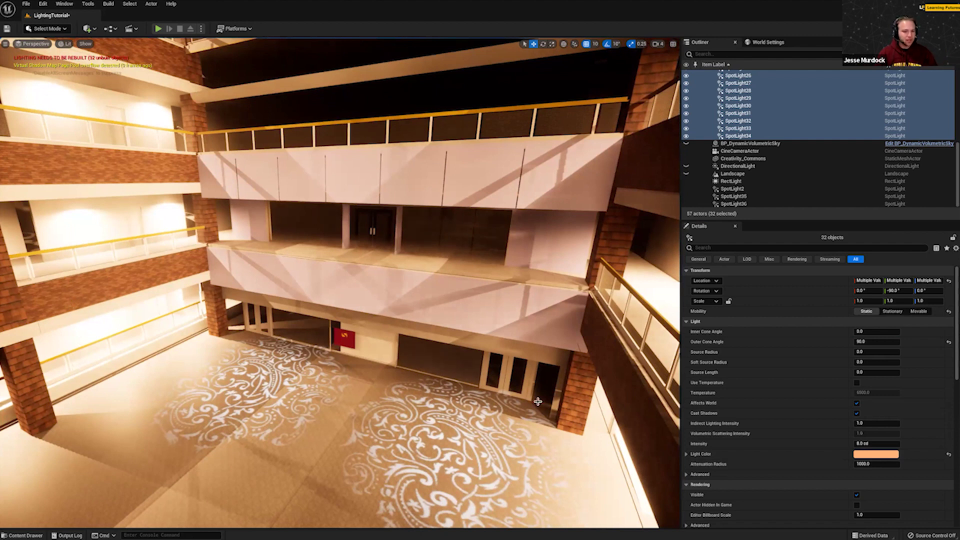
Compare Movable mobility with Static on the balcony spot lights while viewing the yellow facade and brick balconies.
{"action": "left_click", "coordinate": [921, 311]}
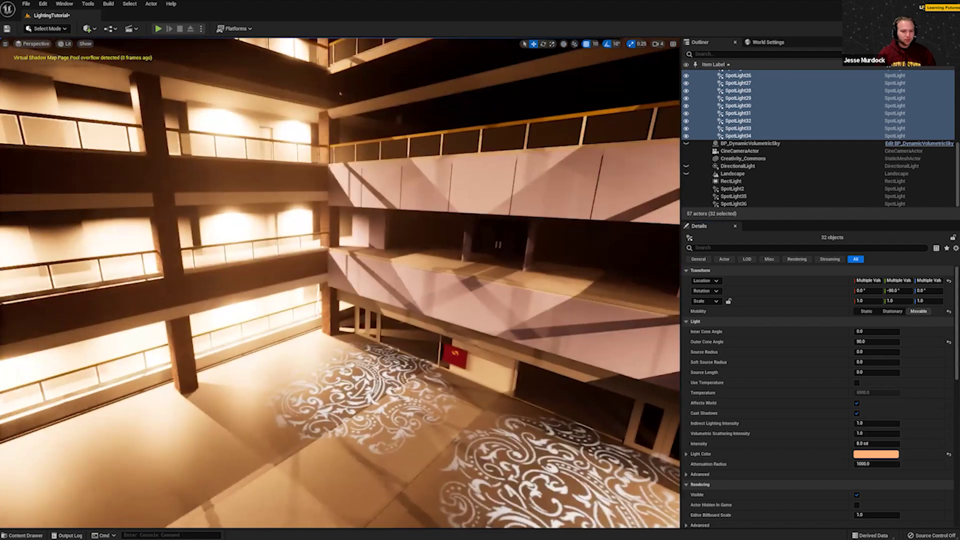
{"action": "right_click_drag", "start_coordinate": [341, 94], "coordinate": [185, 90]}
{"action": "mouse_move", "coordinate": [130, 114]}
{"action": "right_mouse_down"}
{"action": "mouse_move", "coordinate": [70, 90]}
{"action": "mouse_move", "coordinate": [64, 125]}
{"action": "mouse_move", "coordinate": [128, 127]}
{"action": "right_mouse_up"}
{"action": "right_click_drag", "start_coordinate": [517, 396], "coordinate": [517, 363]}
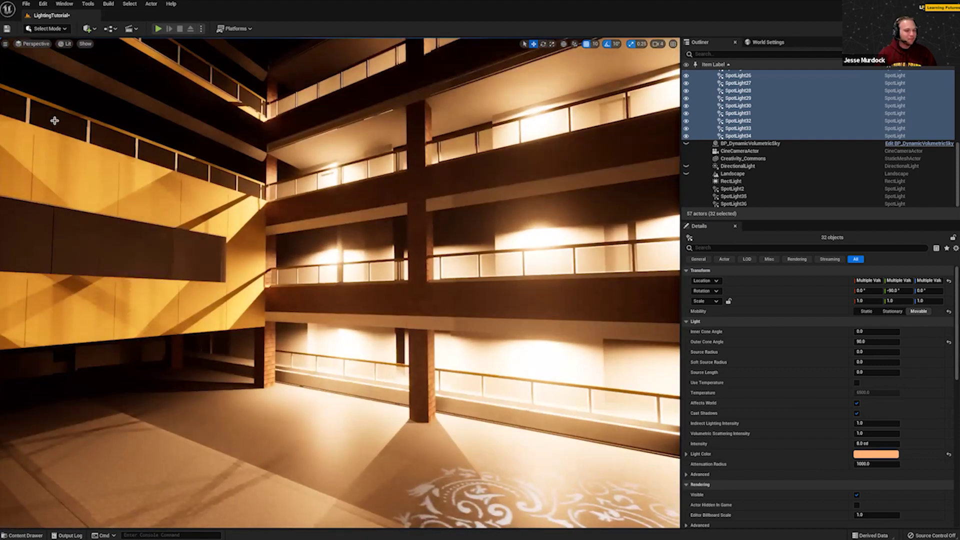
{"action": "left_click", "coordinate": [866, 311]}
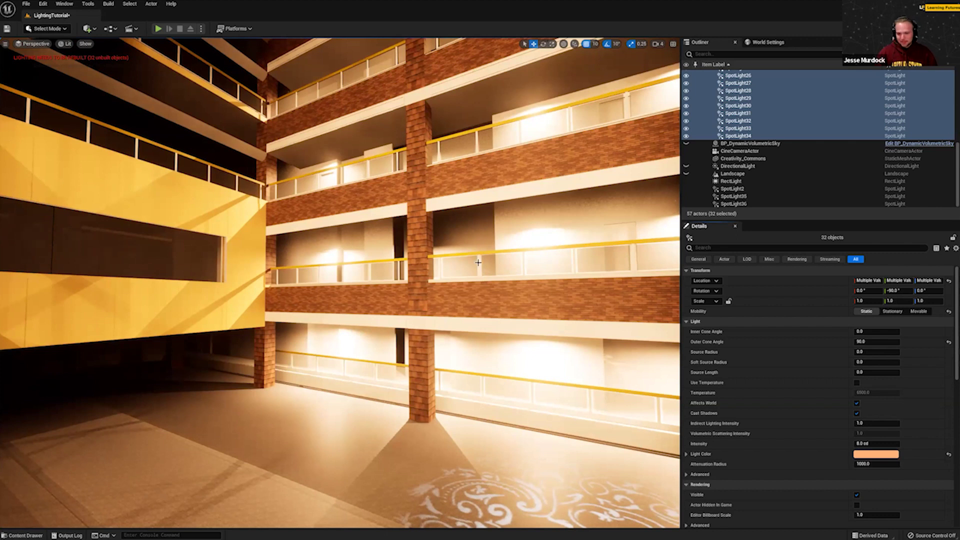
{"action": "right_click_drag", "start_coordinate": [219, 258], "coordinate": [280, 271]}
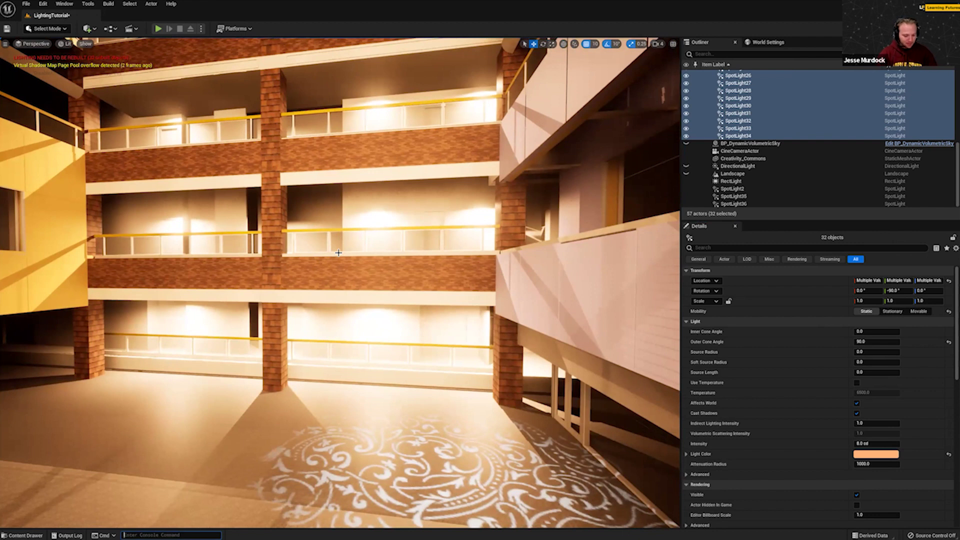
Turn off the on-screen viewport warnings with the console command Disableallscreenmessages.
{"action": "type", "text": "Disa"}
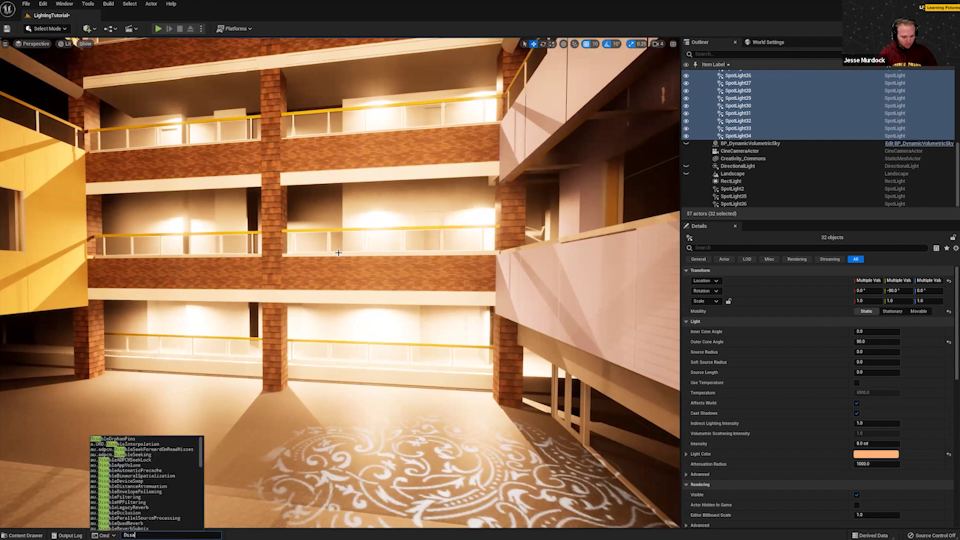
{"action": "type", "text": "ble"}
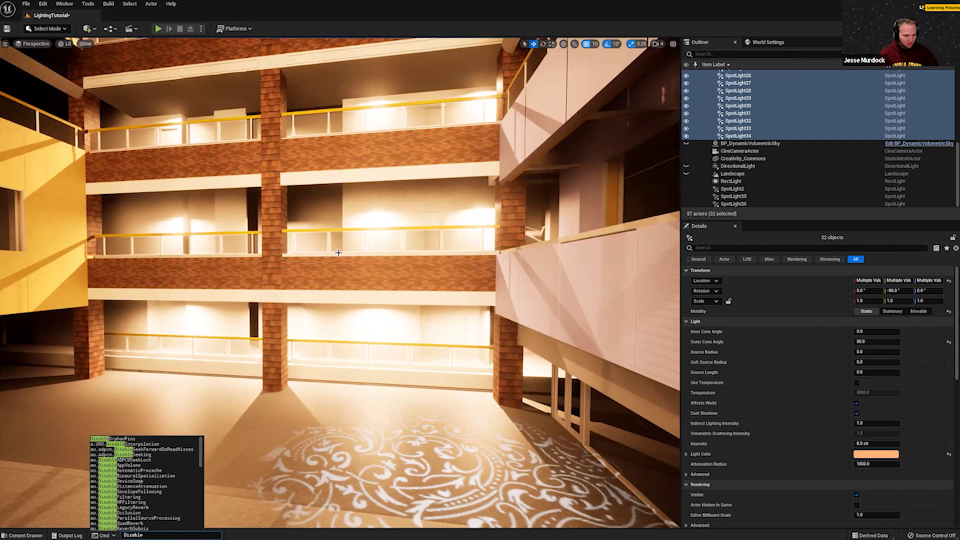
{"action": "type", "text": "allscreenmessages"}
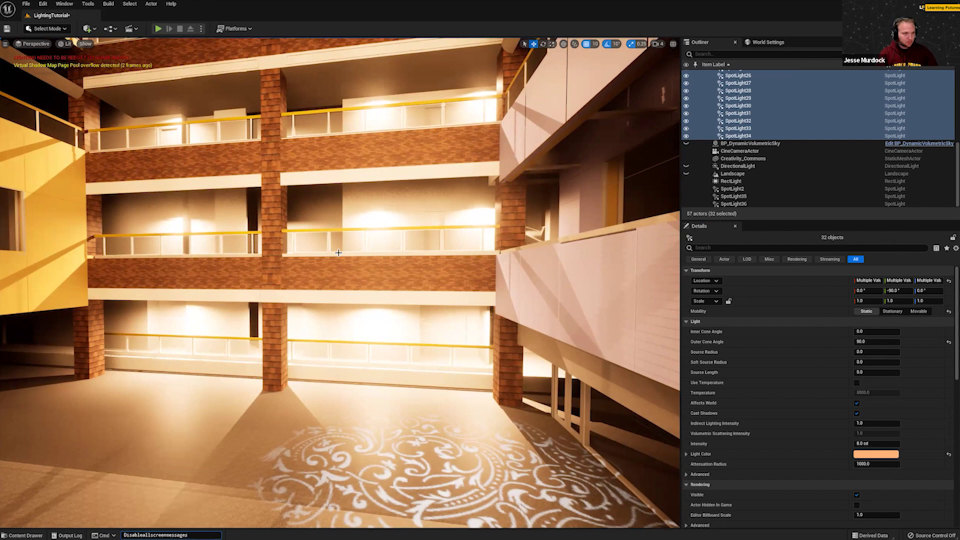
{"action": "key", "text": "Return"}
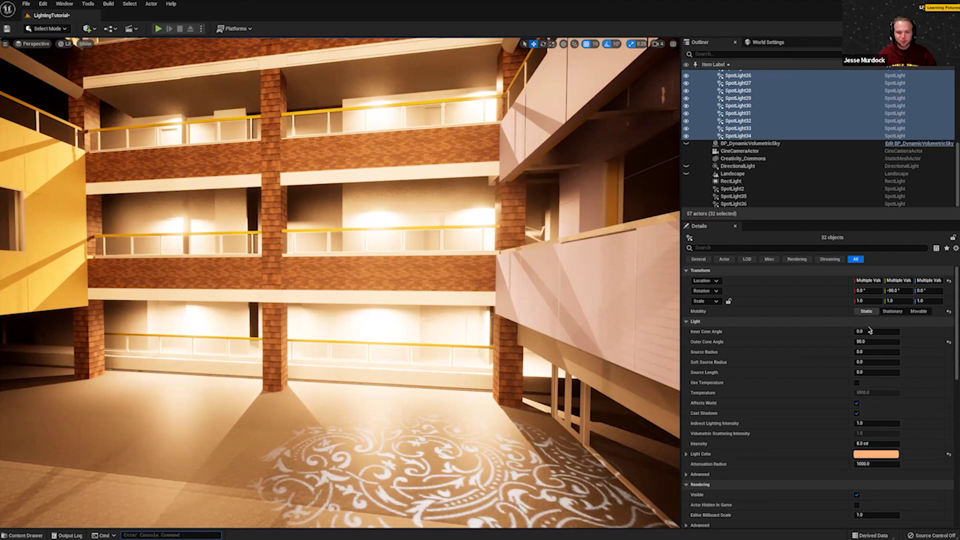
Set the balcony spot lights to Stationary mobility and examine the shadows on the courtyard floor and surrounding facades.
{"action": "left_click", "coordinate": [887, 311]}
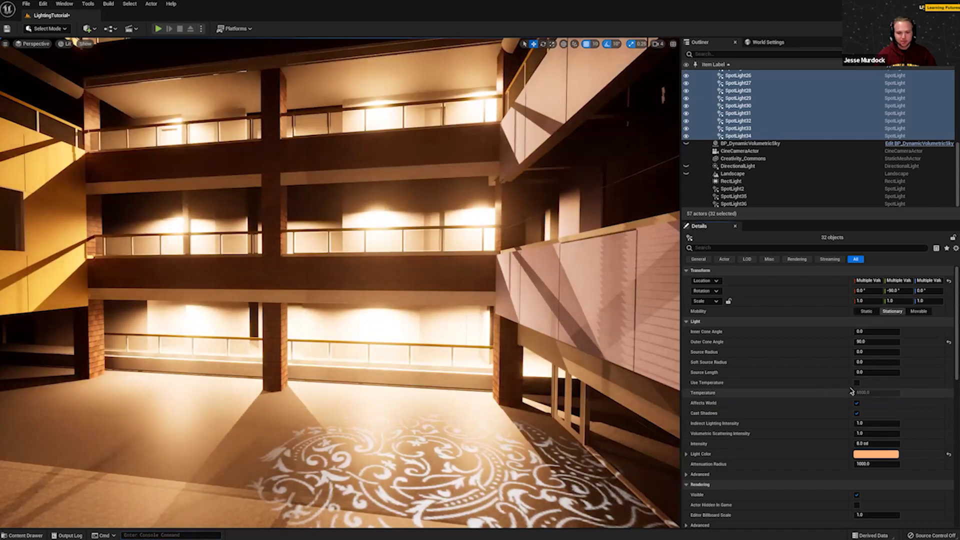
{"action": "right_click_drag", "start_coordinate": [451, 301], "coordinate": [665, 300]}
{"action": "right_click_drag", "start_coordinate": [445, 384], "coordinate": [379, 382]}
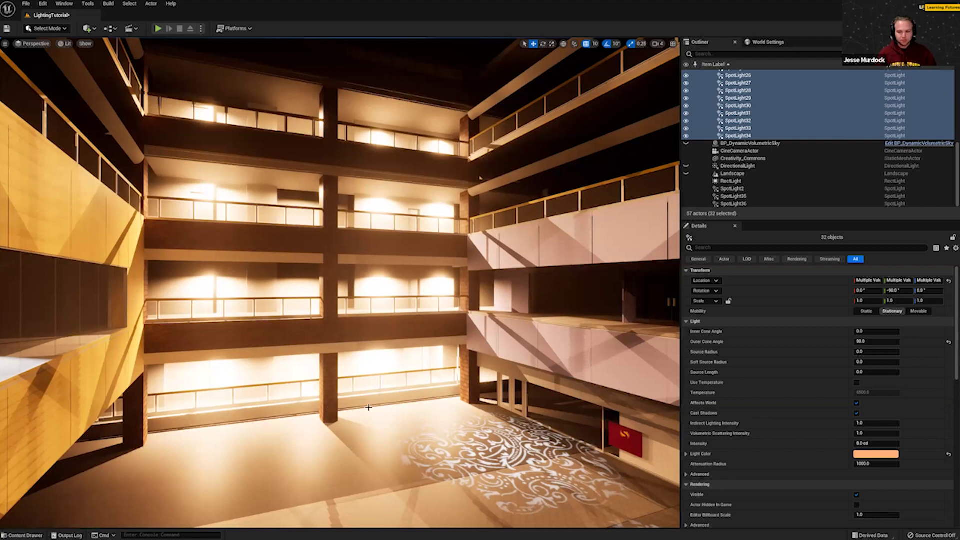
{"action": "right_click_drag", "start_coordinate": [481, 178], "coordinate": [500, 188]}
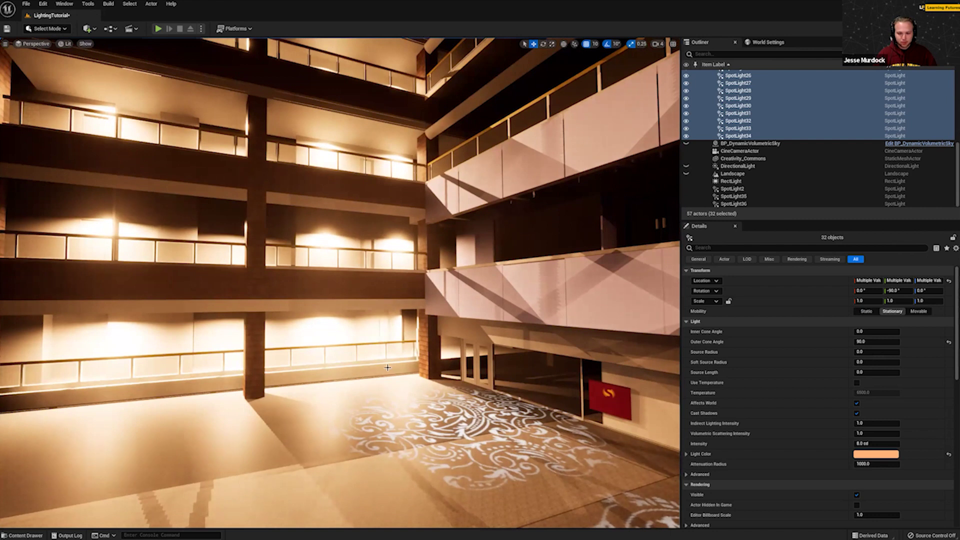
{"action": "right_click_drag", "start_coordinate": [280, 276], "coordinate": [430, 340]}
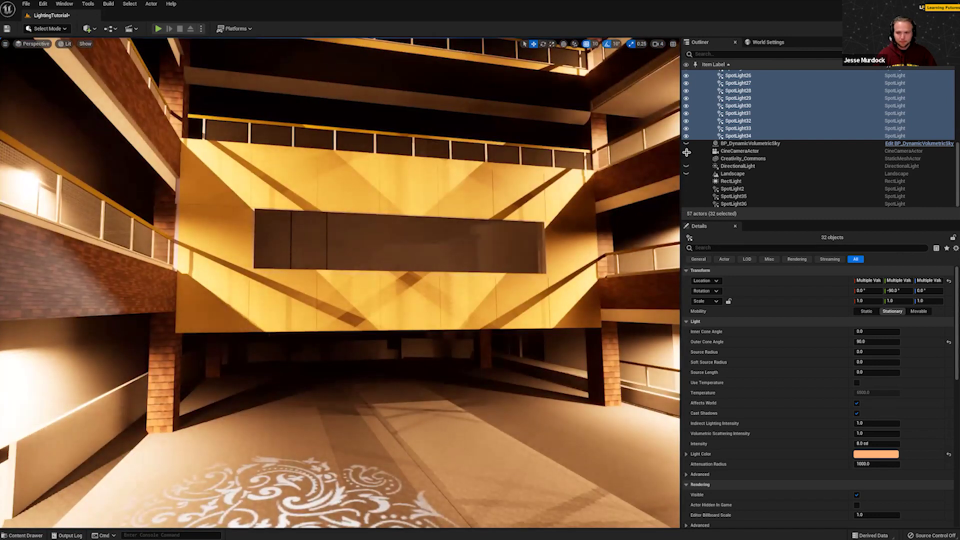
Hide the balcony lights in the Spot lights wall folder and collapse the folder.
{"action": "scroll", "coordinate": [687, 92], "scroll_direction": "up", "scroll_amount": 10}
{"action": "left_click", "coordinate": [687, 88]}
{"action": "left_click", "coordinate": [709, 88]}
Set the light color of SpotLight2, SpotLight35 and SpotLight36 to a warm peach, about R 1.0, G 0.57, B 0.34.
{"action": "right_click_drag", "start_coordinate": [457, 231], "coordinate": [390, 250]}
{"action": "right_click_drag", "start_coordinate": [480, 250], "coordinate": [492, 256]}
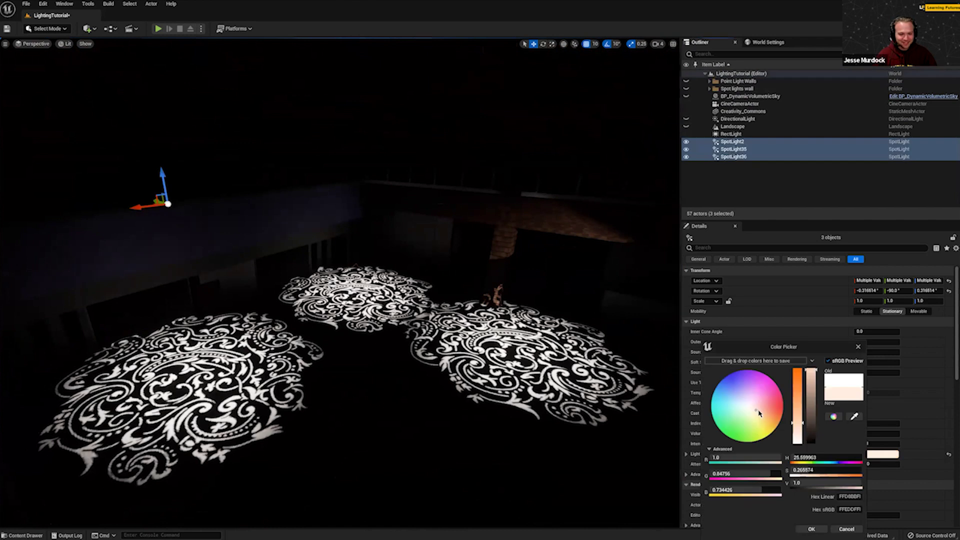
{"action": "left_click_drag", "start_coordinate": [759, 413], "coordinate": [773, 419]}
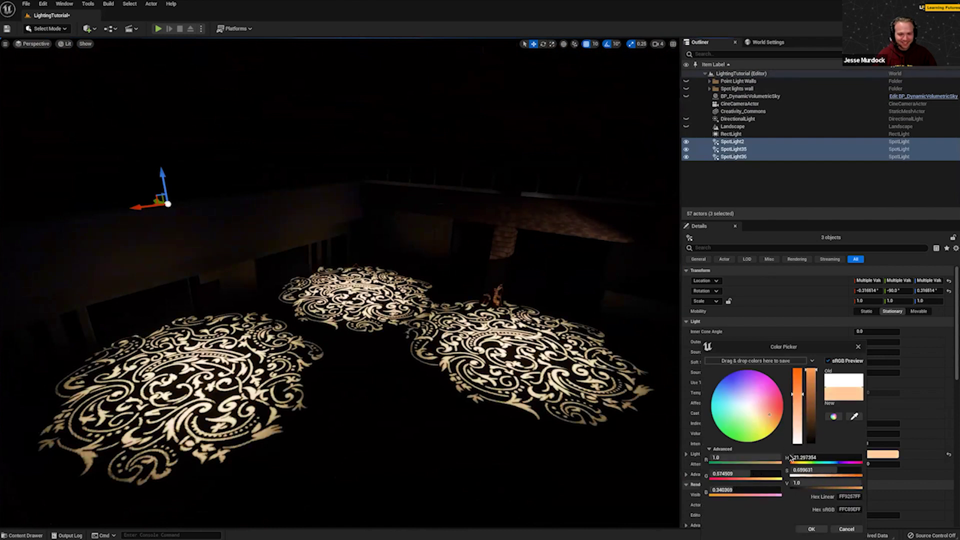
{"action": "left_click", "coordinate": [807, 529]}
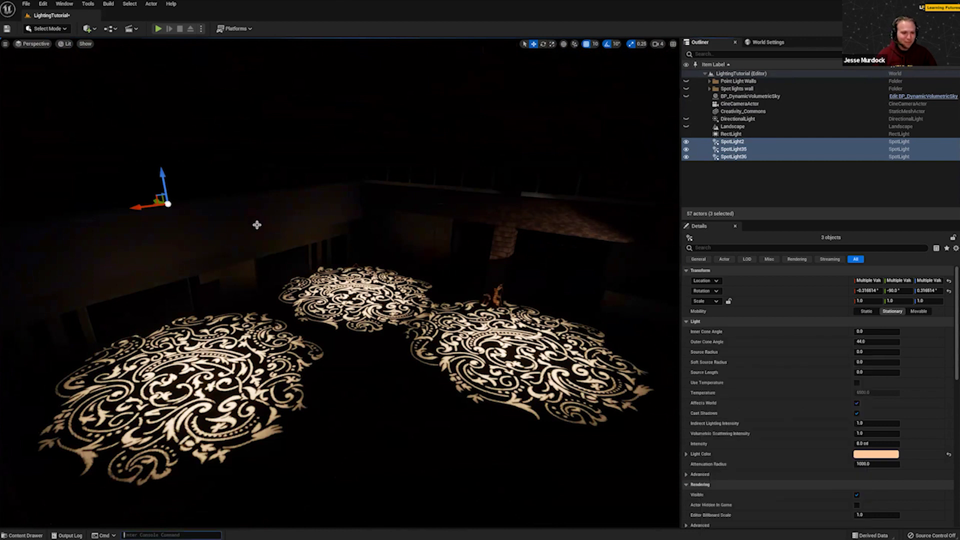
Select the Creativity_Commons building mesh and look through its list of material elements.
{"action": "left_click", "coordinate": [274, 222]}
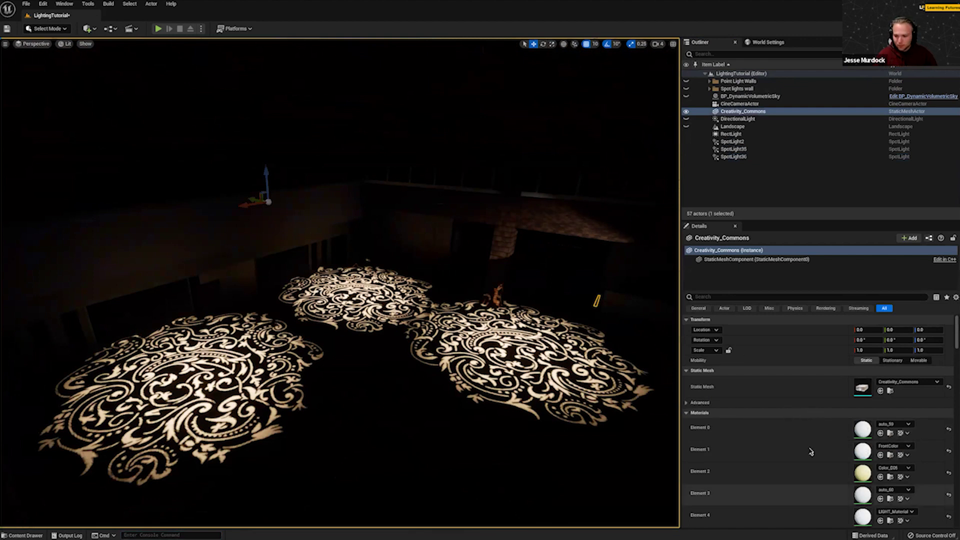
{"action": "scroll", "coordinate": [811, 452], "scroll_direction": "down", "scroll_amount": 5}
{"action": "scroll", "coordinate": [806, 443], "scroll_direction": "down", "scroll_amount": 2}
{"action": "scroll", "coordinate": [806, 440], "scroll_direction": "up", "scroll_amount": 2}
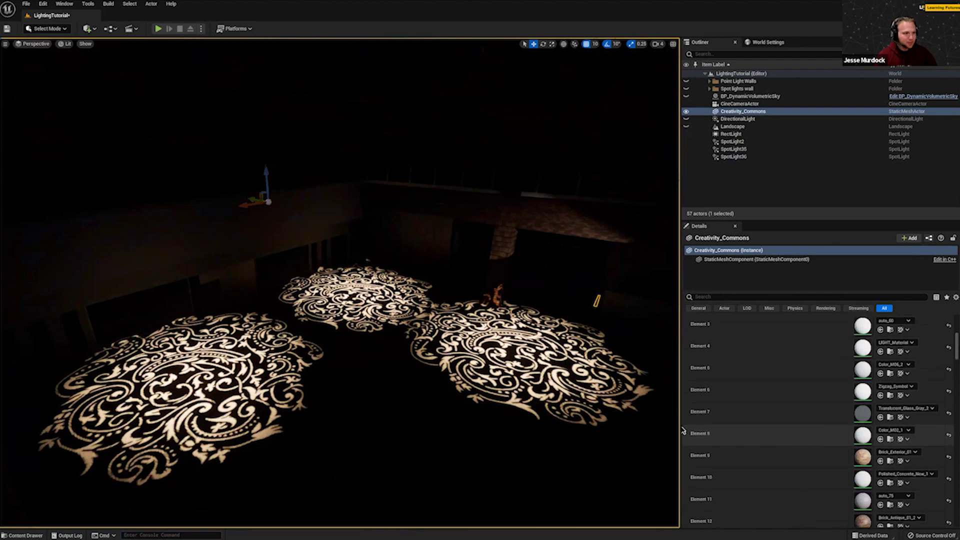
{"action": "right_click_drag", "start_coordinate": [472, 422], "coordinate": [474, 421]}
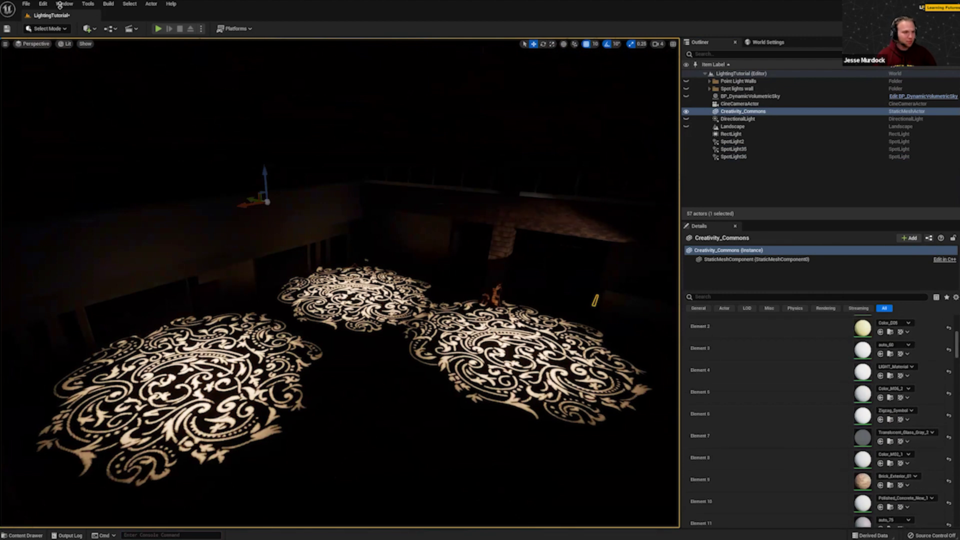
Place the Rolling_TV mesh from the project content on the courtyard floor between the three patterned spot lights.
{"action": "key", "text": "ctrl+space"}
{"action": "left_click", "coordinate": [52, 416]}
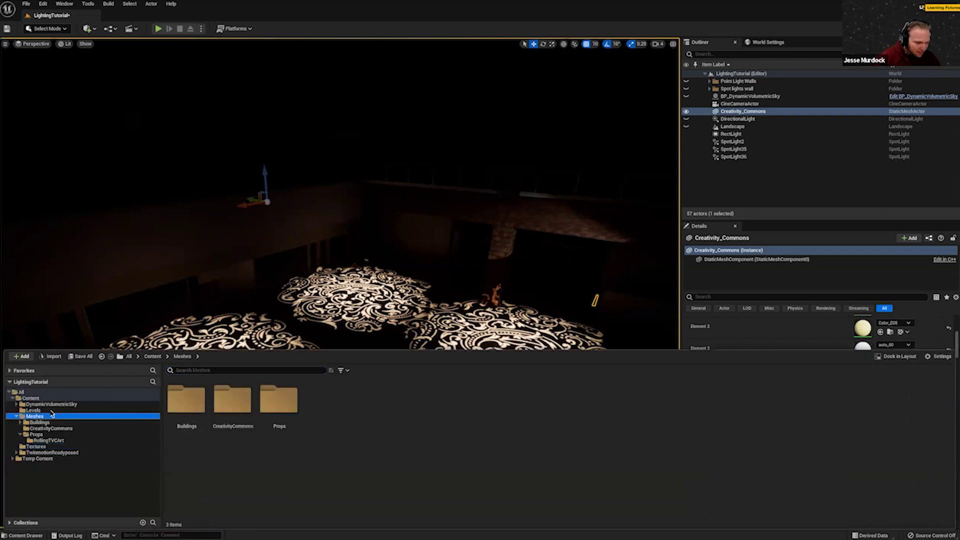
{"action": "left_click", "coordinate": [52, 411]}
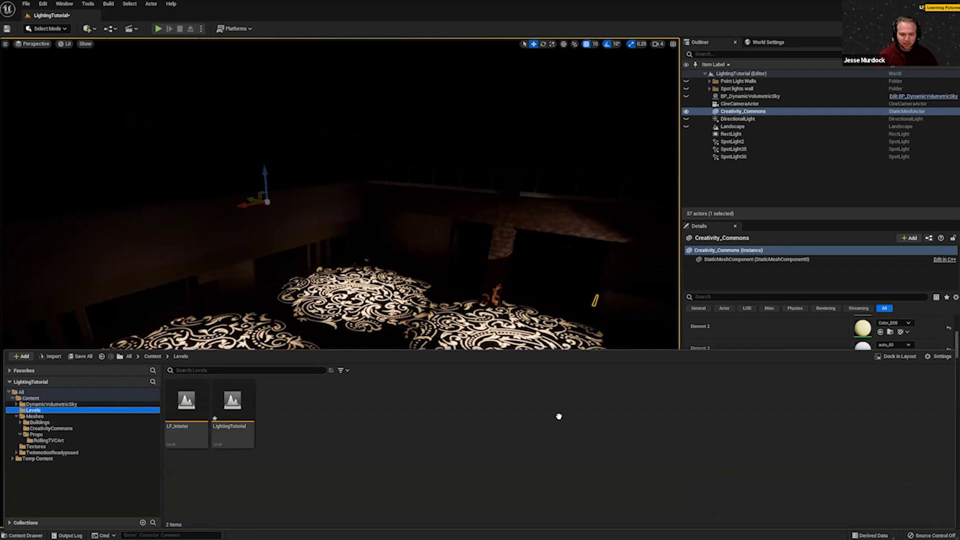
{"action": "left_click_drag", "start_coordinate": [559, 417], "coordinate": [387, 340]}
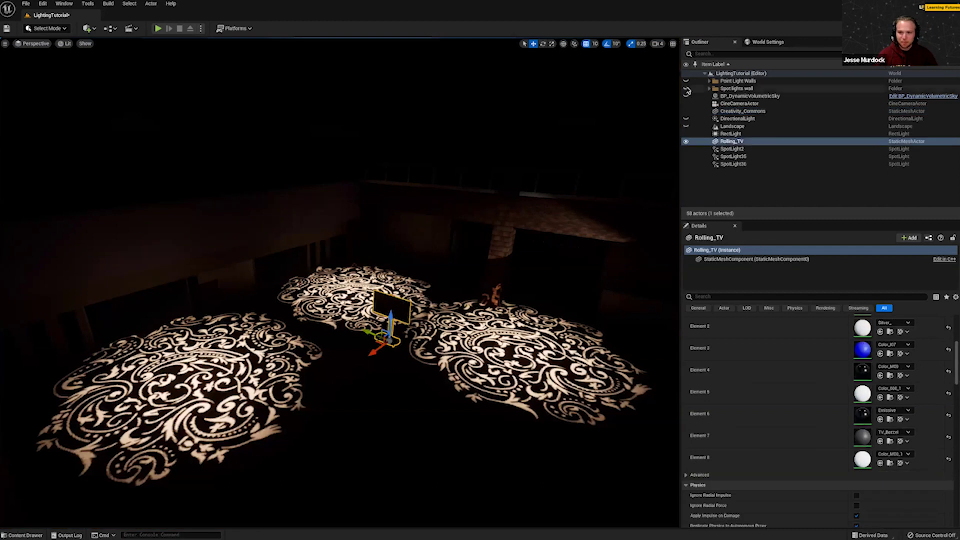
Show the Spot lights wall folder, frame the Rolling_TV up close, and hide the folder's lights again.
{"action": "left_click", "coordinate": [686, 89]}
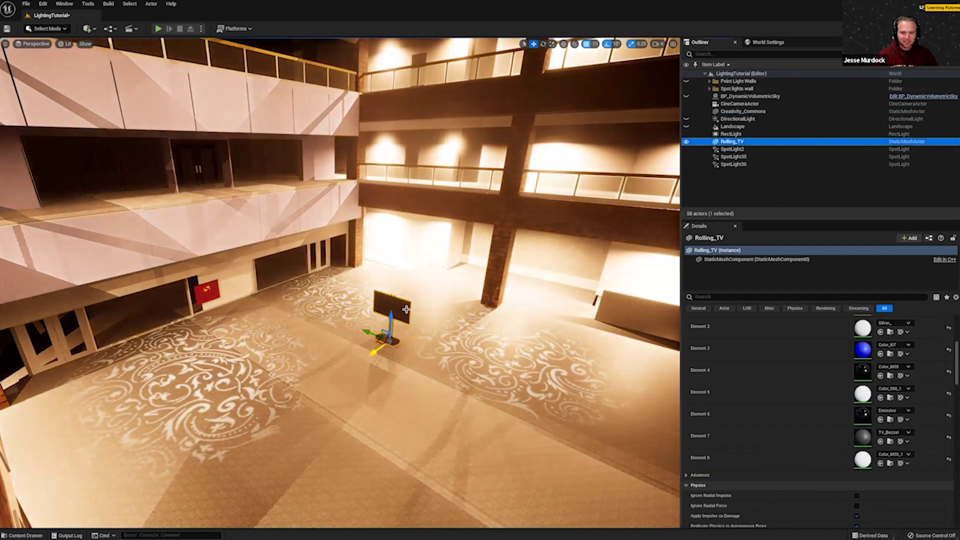
{"action": "key", "text": "f"}
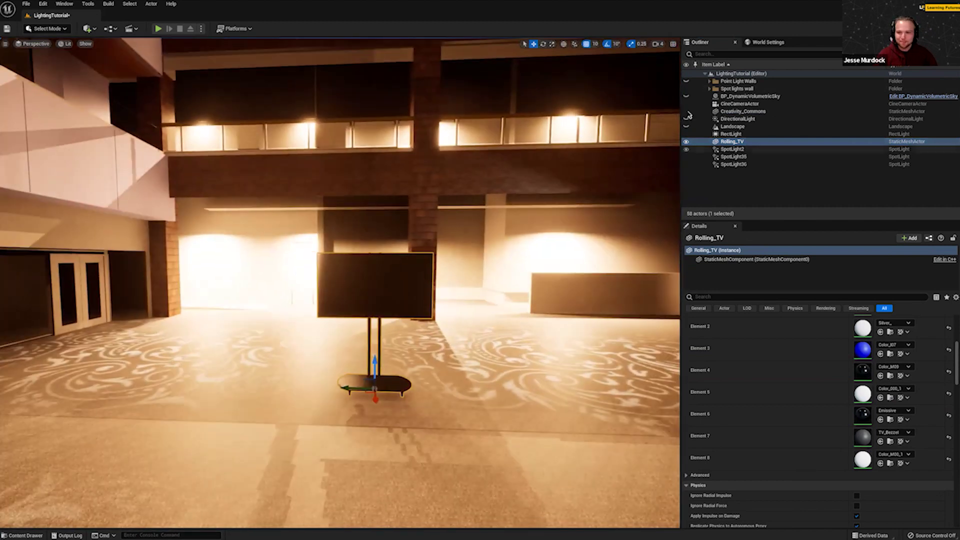
{"action": "left_click", "coordinate": [686, 89]}
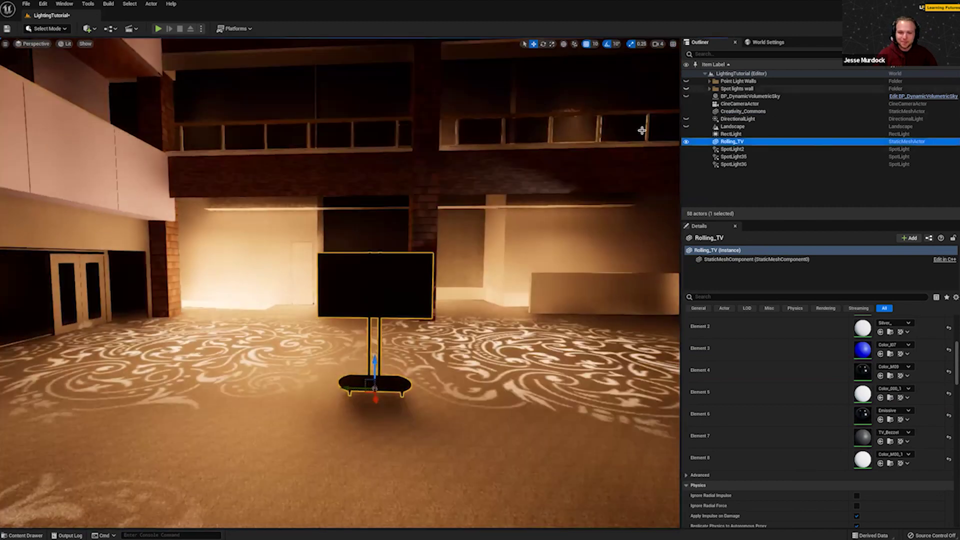
Open the Emissive material assigned to the rolling TV's Element 6 slot for editing.
{"action": "right_click_drag", "start_coordinate": [500, 280], "coordinate": [496, 280]}
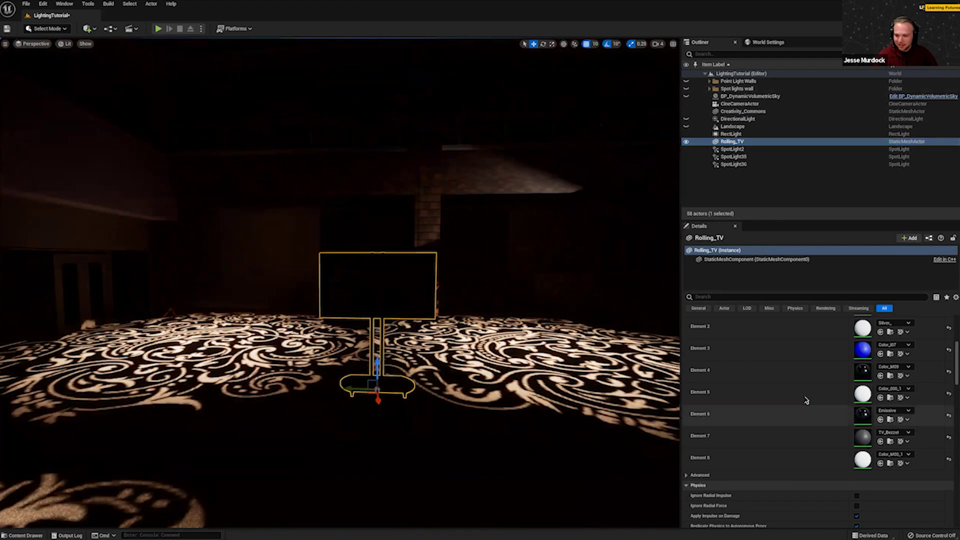
{"action": "double_click", "coordinate": [863, 415]}
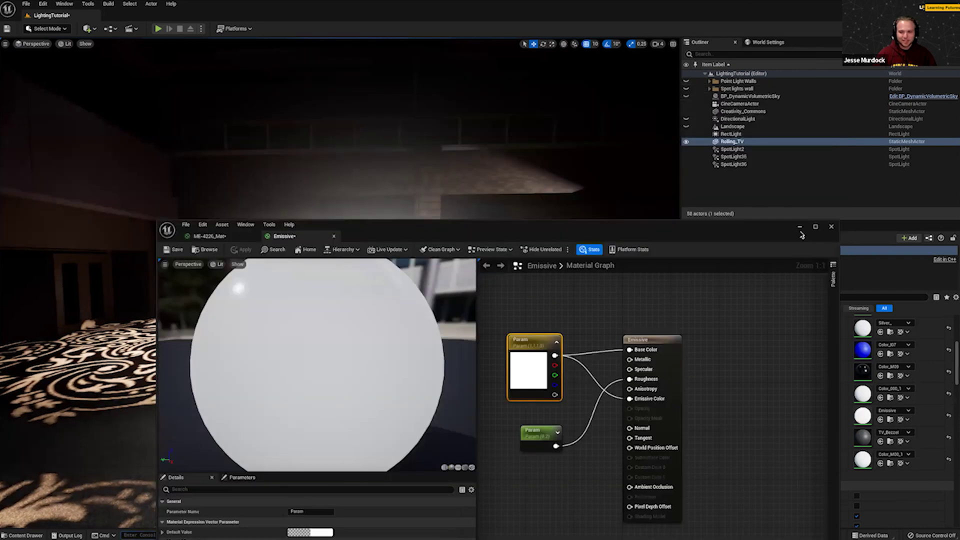
Minimize the material editor and move the rolling TV across the floor to check its glow on the surroundings.
{"action": "left_click", "coordinate": [800, 229]}
{"action": "left_click_drag", "start_coordinate": [364, 390], "coordinate": [225, 425]}
{"action": "right_click_drag", "start_coordinate": [380, 335], "coordinate": [338, 316]}
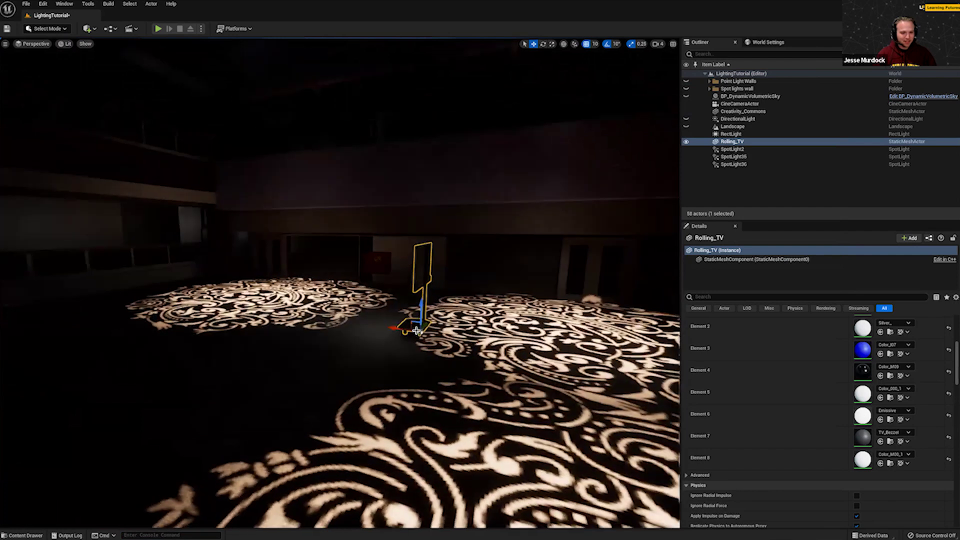
{"action": "right_click_drag", "start_coordinate": [424, 275], "coordinate": [549, 309]}
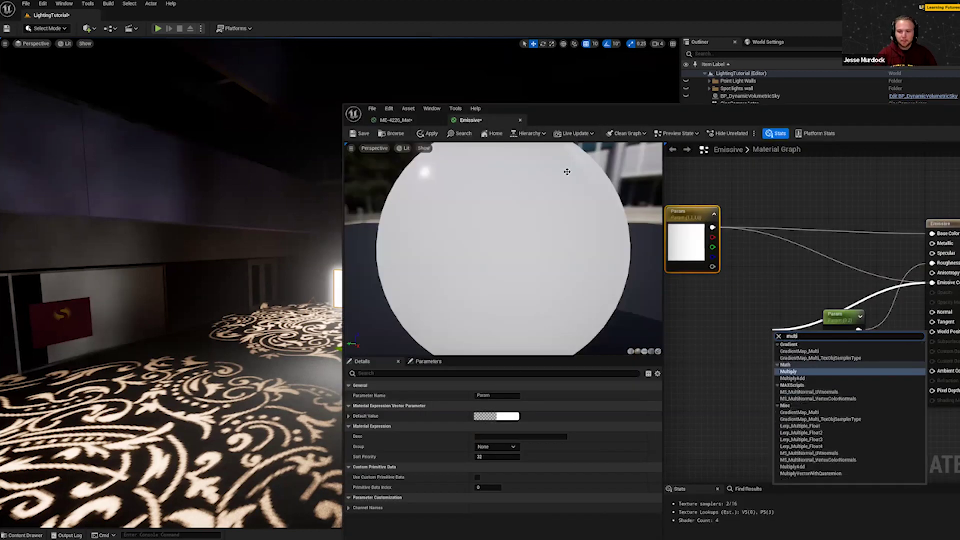
Add a Multiply node feeding Emissive Color and name its scalar parameter emissivestrength, placing that node beneath the color parameter.
{"action": "left_click", "coordinate": [789, 371]}
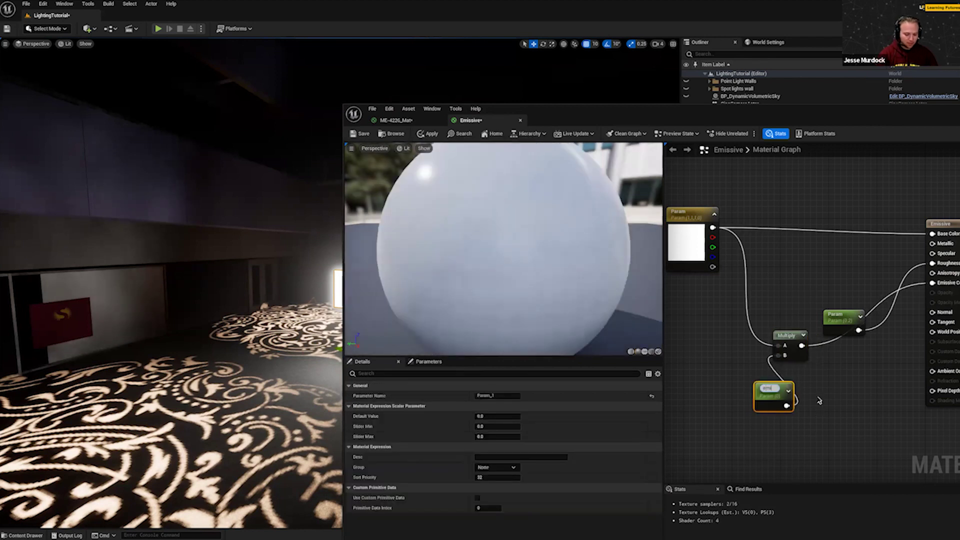
{"action": "type", "text": "issive"}
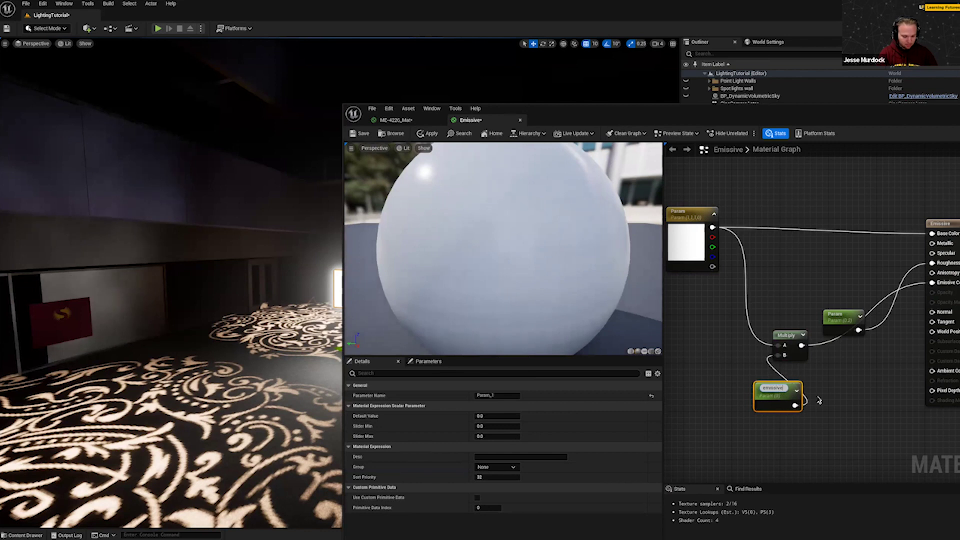
{"action": "type", "text": "strength"}
{"action": "key", "text": "Return"}
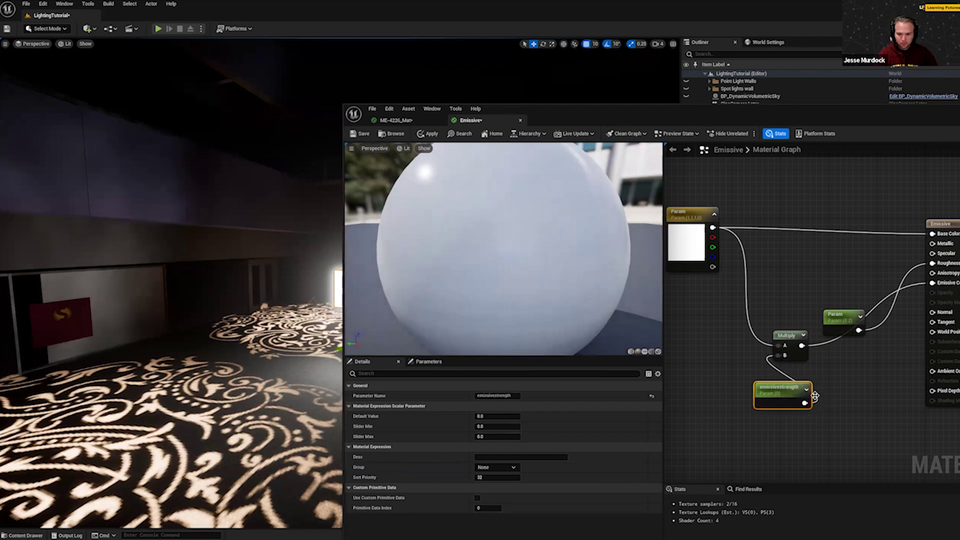
{"action": "left_click_drag", "start_coordinate": [782, 391], "coordinate": [697, 350]}
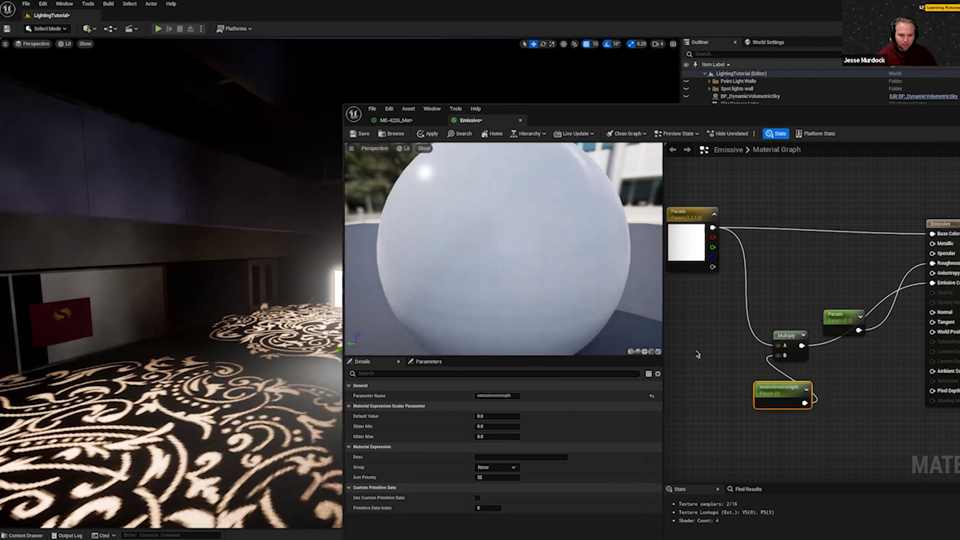
Set the emissivestrength parameter's default value and slider maximum to 1, and apply the material.
{"action": "left_click", "coordinate": [488, 416]}
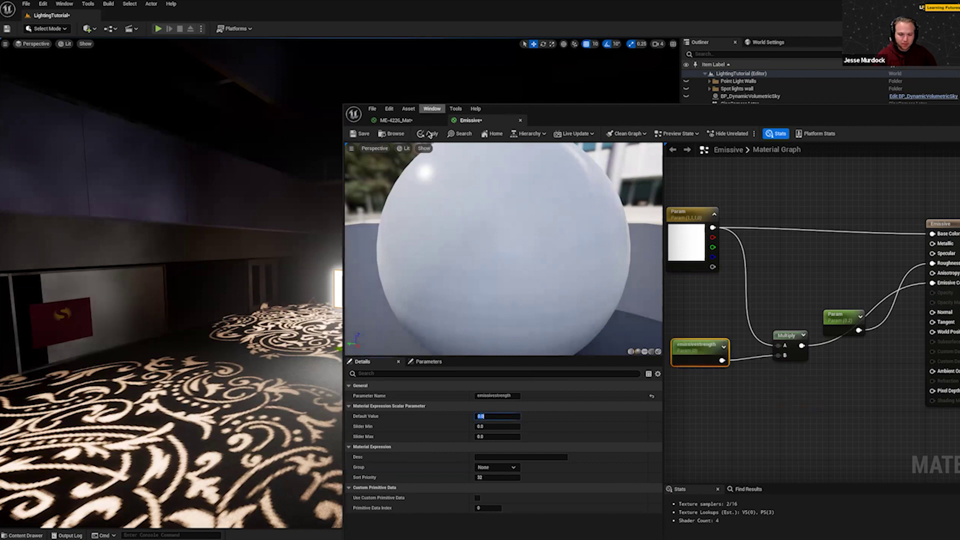
{"action": "left_click", "coordinate": [429, 134]}
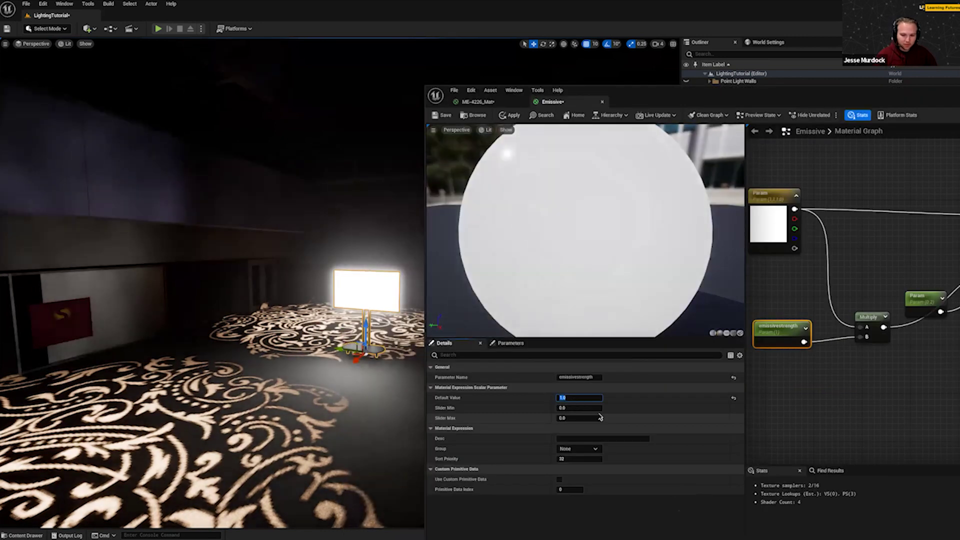
{"action": "left_click", "coordinate": [583, 419]}
{"action": "type", "text": "1"}
{"action": "key", "text": "Return"}
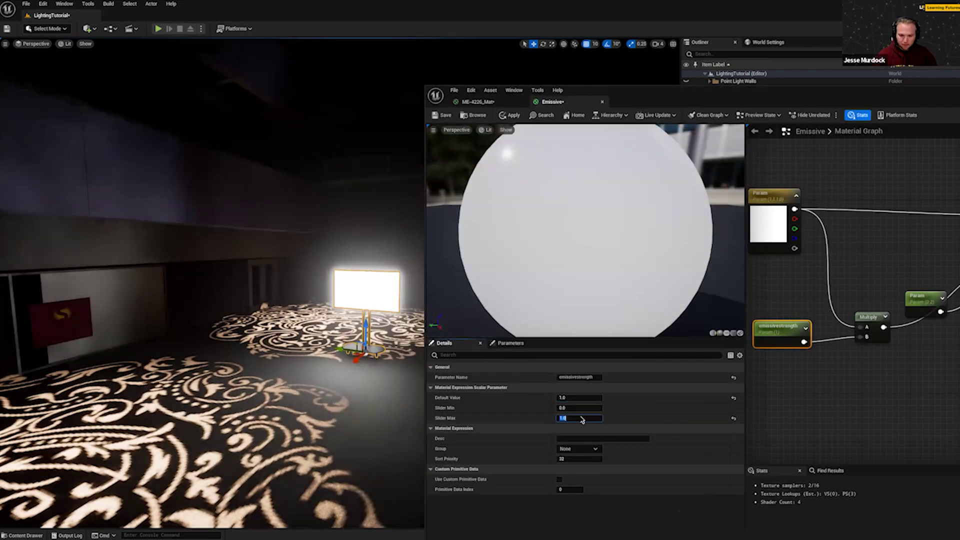
Try emissivestrength default values of about 0.016 and 11.55, and return the value to 1.
{"action": "left_click_drag", "start_coordinate": [579, 399], "coordinate": [563, 398]}
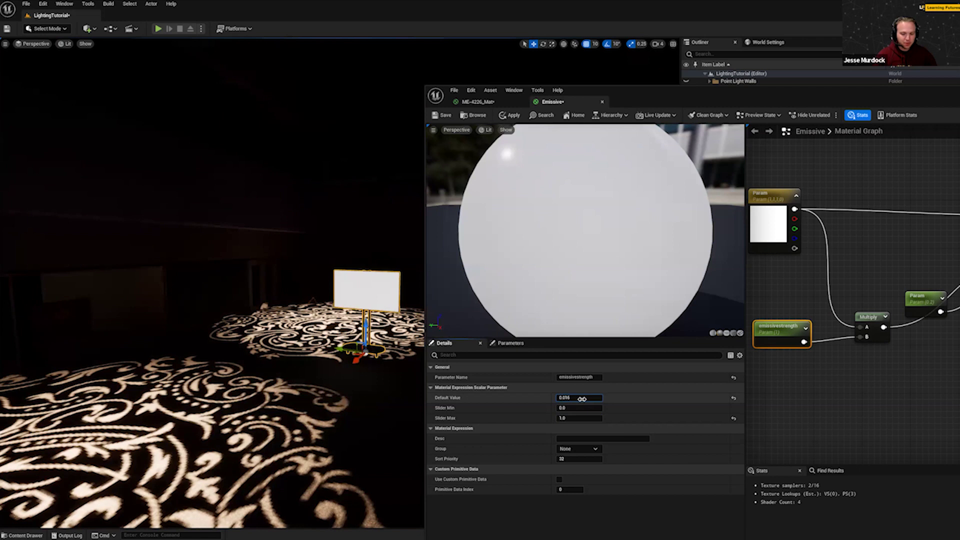
{"action": "left_click_drag", "start_coordinate": [582, 399], "coordinate": [581, 399]}
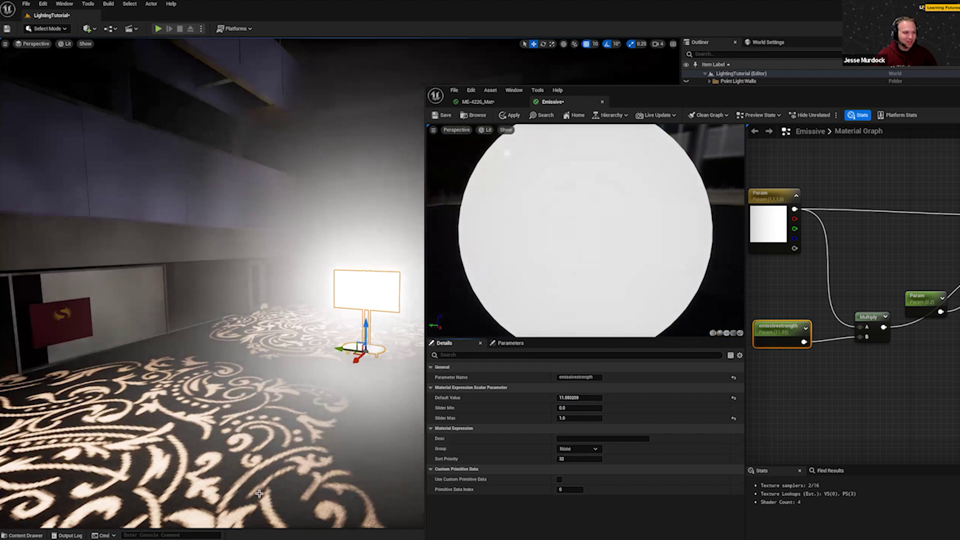
{"action": "left_click", "coordinate": [594, 401]}
{"action": "type", "text": "1"}
{"action": "key", "text": "Return"}
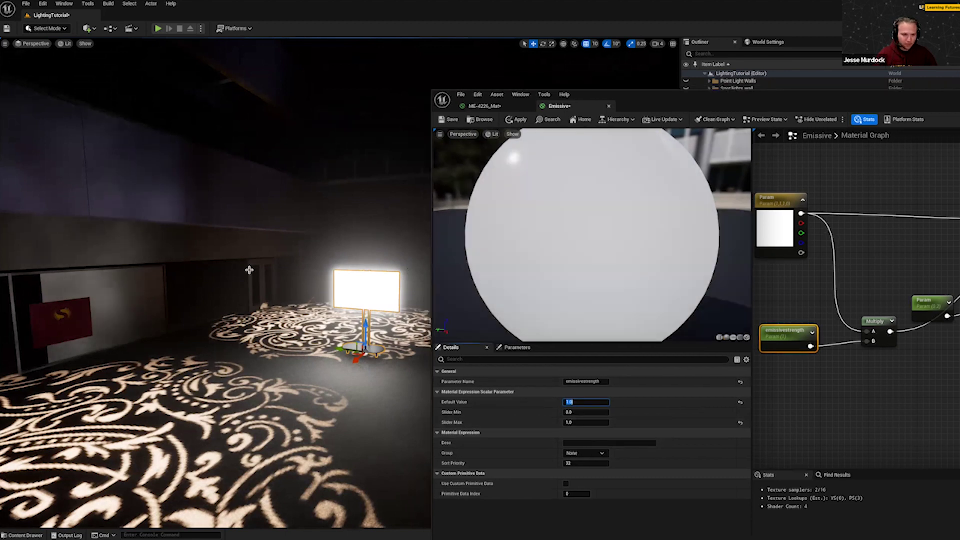
Close the material editor, applying the pending changes to both ME-4226_Mat and Emissive.
{"action": "left_click", "coordinate": [285, 263]}
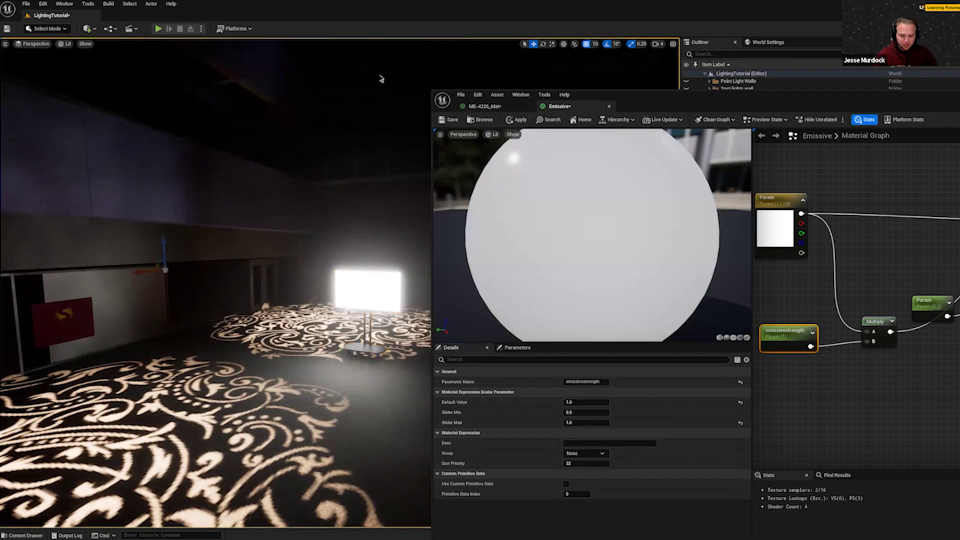
{"action": "left_click_drag", "start_coordinate": [382, 78], "coordinate": [380, 104]}
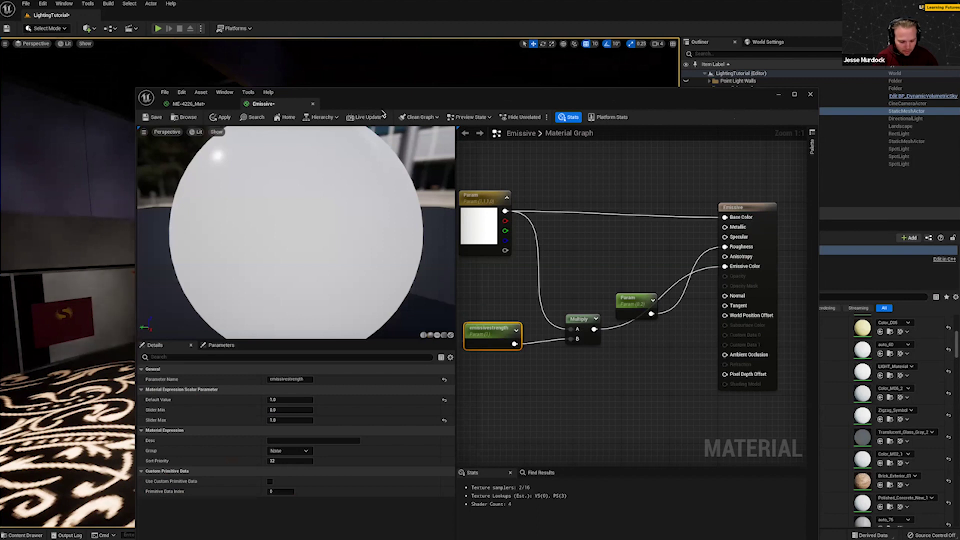
{"action": "left_click", "coordinate": [811, 96]}
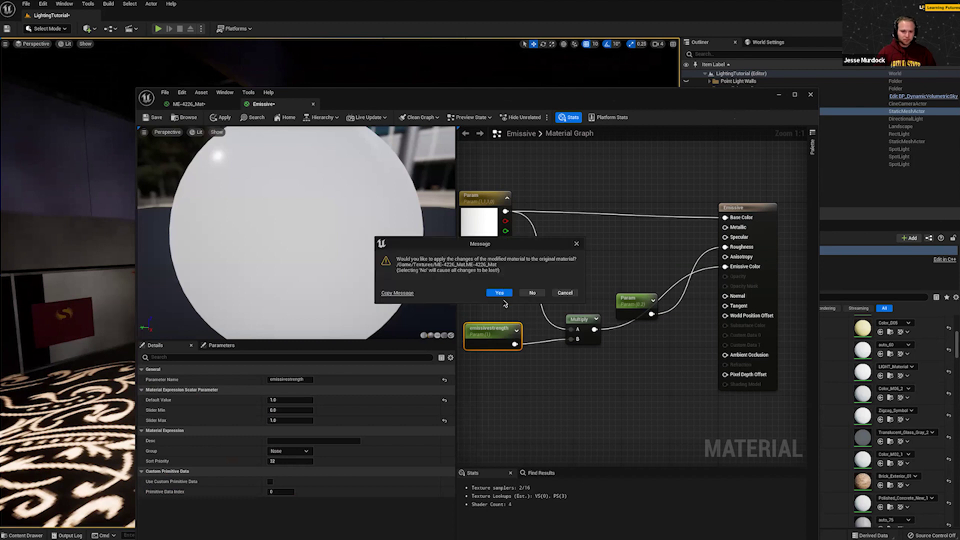
{"action": "left_click", "coordinate": [499, 293]}
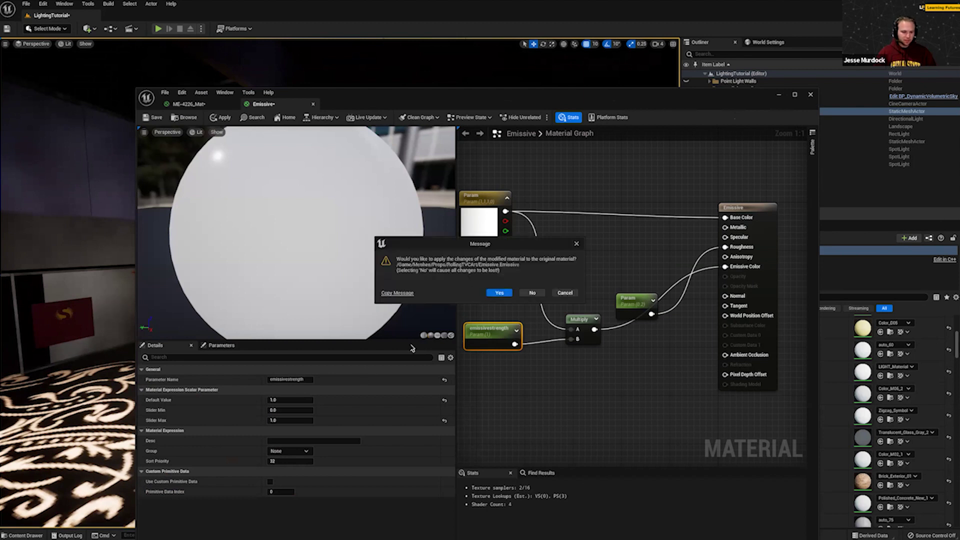
{"action": "left_click", "coordinate": [499, 293]}
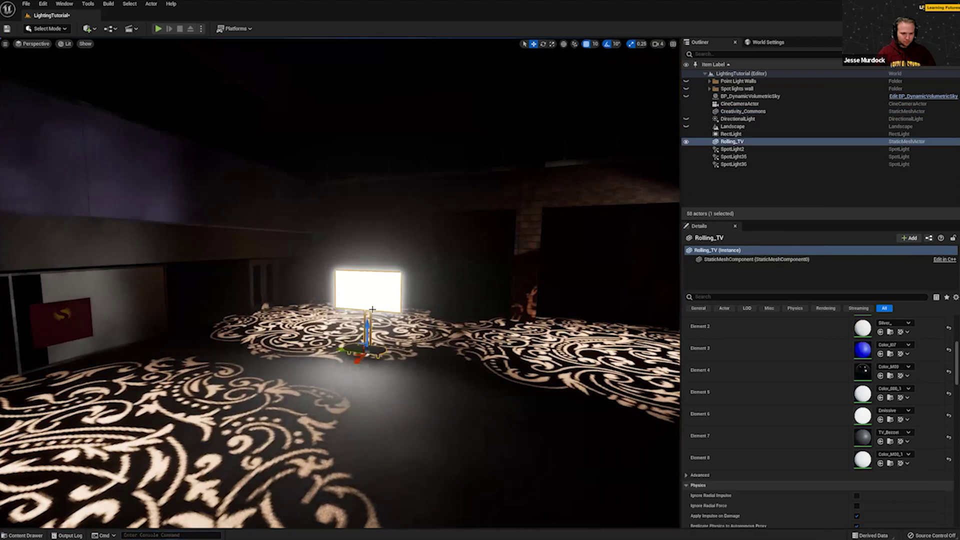
Move the glowing rolling TV across the floor in front of the brick column and clear the selection.
{"action": "left_click_drag", "start_coordinate": [341, 351], "coordinate": [495, 333]}
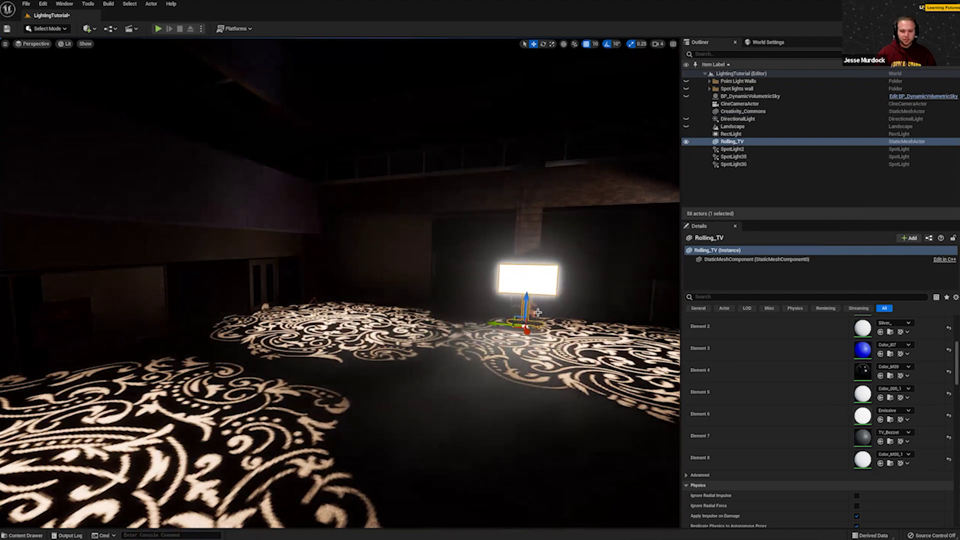
{"action": "left_click", "coordinate": [578, 380]}
{"action": "key", "text": "d"}
{"action": "right_click_drag", "start_coordinate": [578, 380], "coordinate": [593, 315]}
{"action": "left_click", "coordinate": [514, 268]}
{"action": "mouse_move", "coordinate": [516, 333]}
{"action": "left_mouse_down"}
{"action": "mouse_move", "coordinate": [546, 331]}
{"action": "mouse_move", "coordinate": [528, 332]}
{"action": "left_mouse_up"}
{"action": "right_click_drag", "start_coordinate": [590, 366], "coordinate": [510, 168]}
{"action": "key", "text": "Escape"}
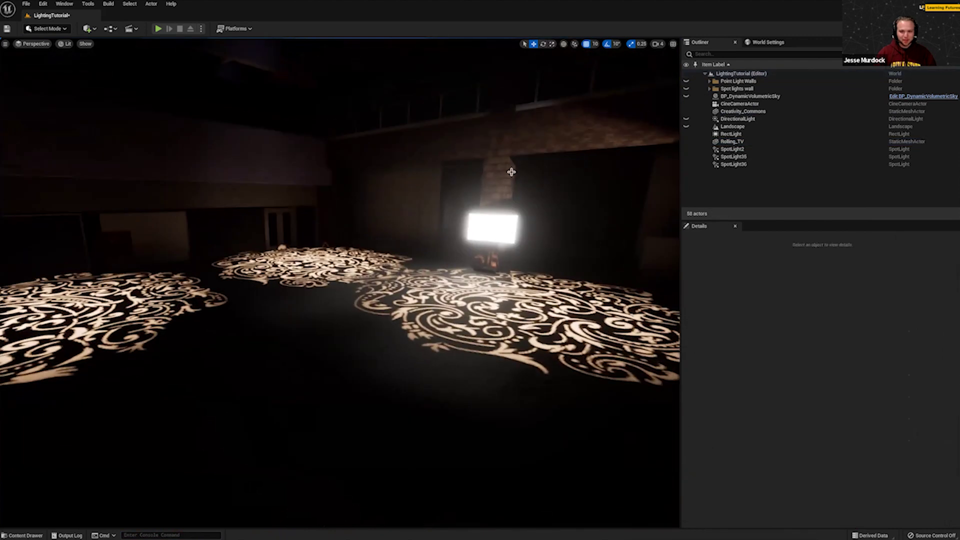
{"action": "left_click", "coordinate": [504, 221]}
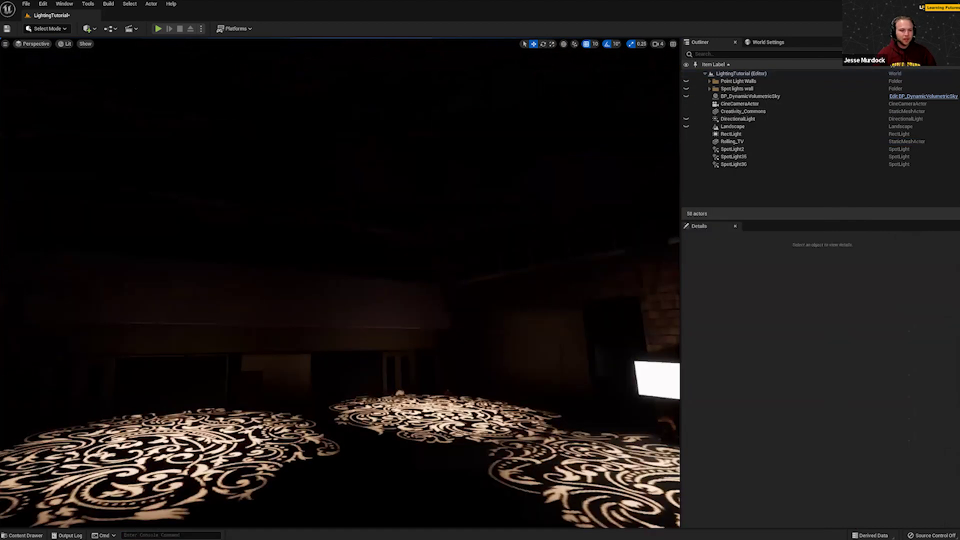
{"action": "right_click_drag", "start_coordinate": [340, 283], "coordinate": [285, 280]}
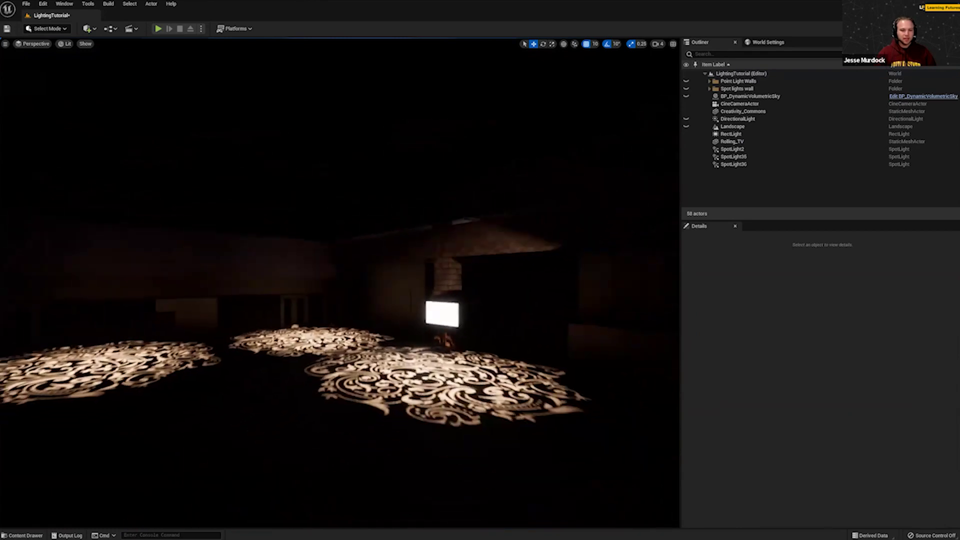
{"action": "right_click_drag", "start_coordinate": [443, 355], "coordinate": [435, 356]}
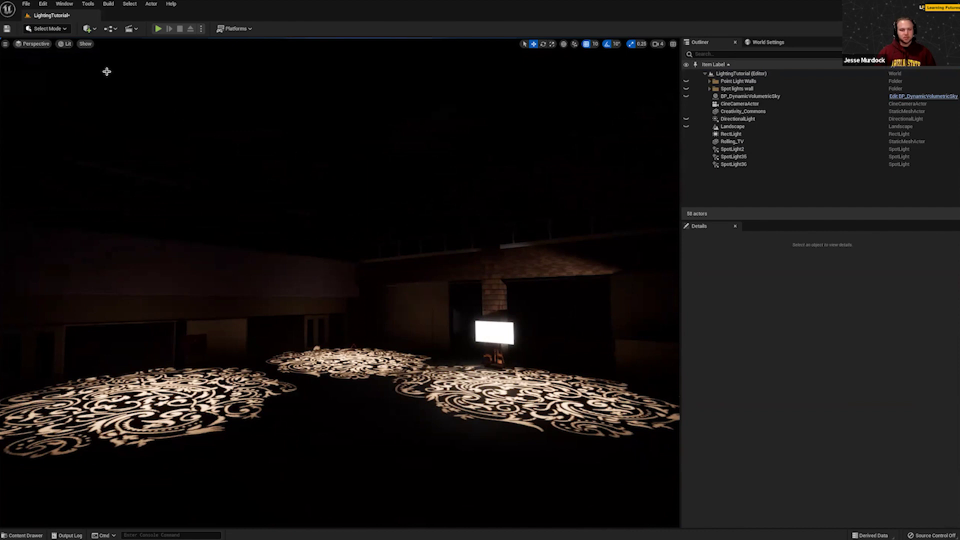
Add an Exponential Height Fog actor to the level.
{"action": "left_click", "coordinate": [87, 28]}
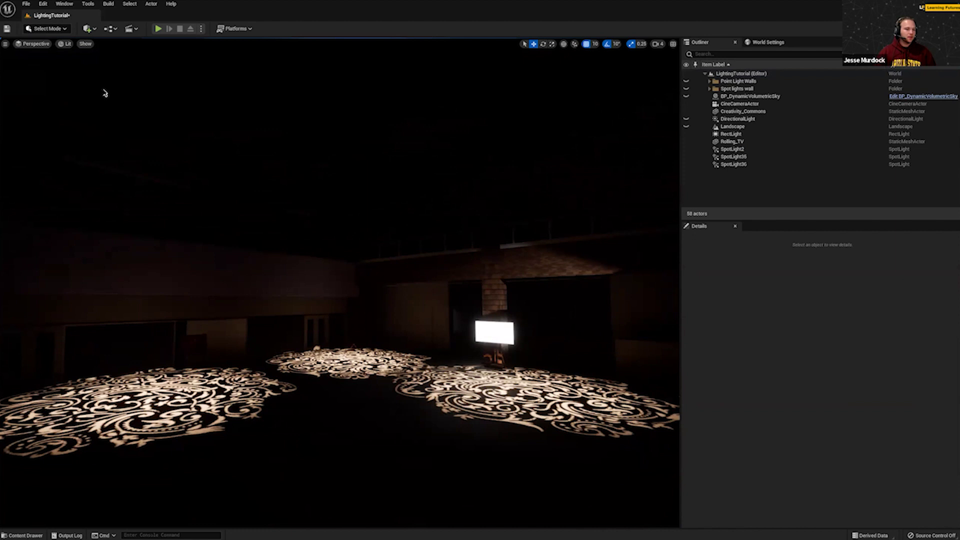
{"action": "left_click", "coordinate": [446, 110]}
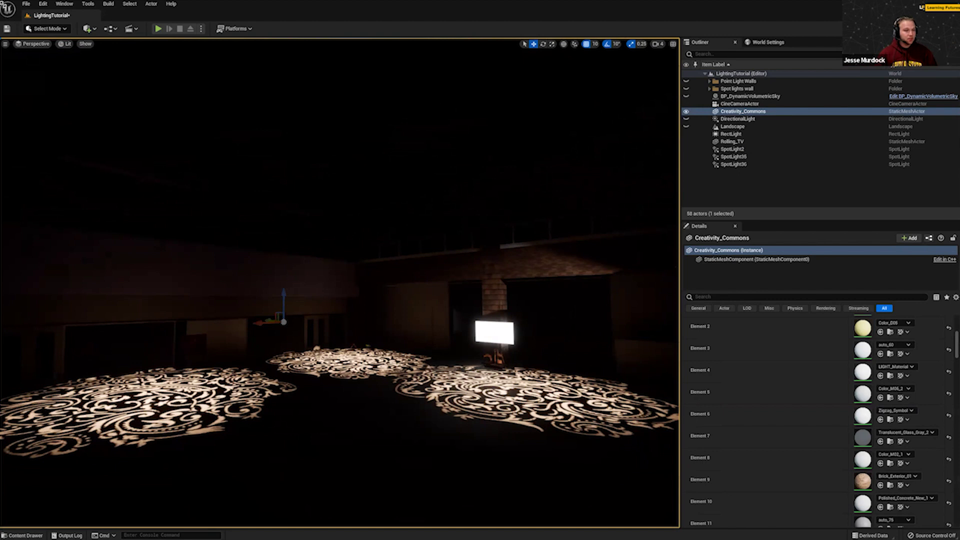
{"action": "mouse_move", "coordinate": [119, 93]}
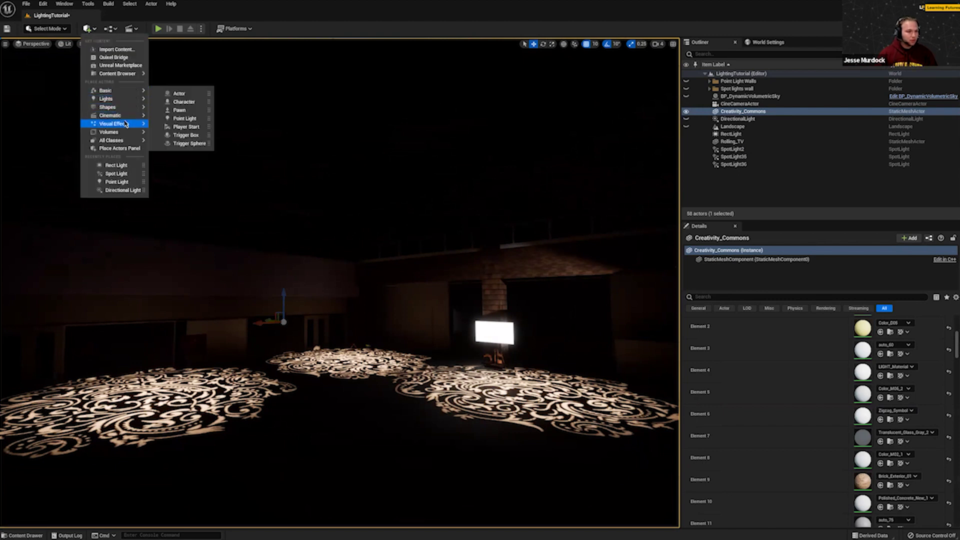
{"action": "mouse_move", "coordinate": [129, 126]}
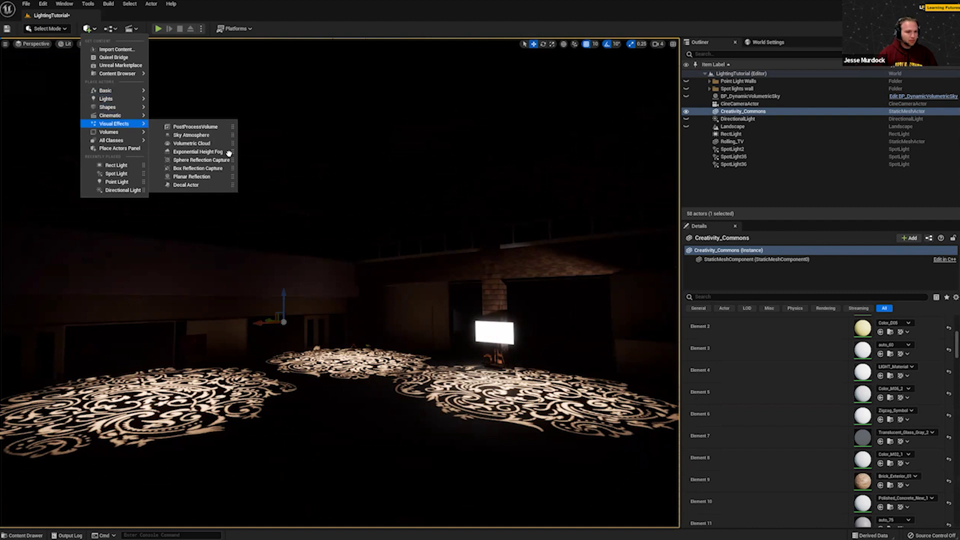
{"action": "left_click", "coordinate": [199, 153]}
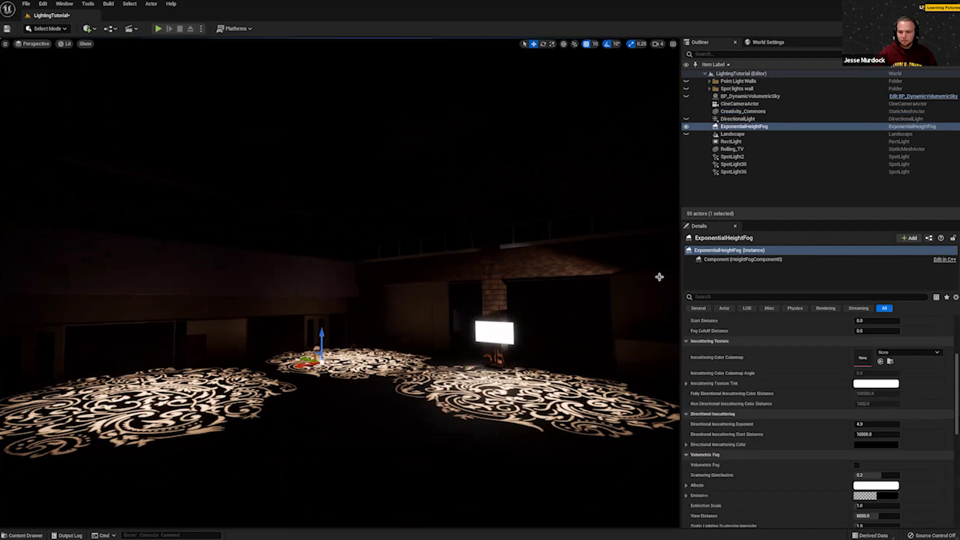
Set the height fog's density to 1 and its inscattering color to grey with a value of about 0.146.
{"action": "scroll", "coordinate": [851, 371], "scroll_direction": "up", "scroll_amount": 5}
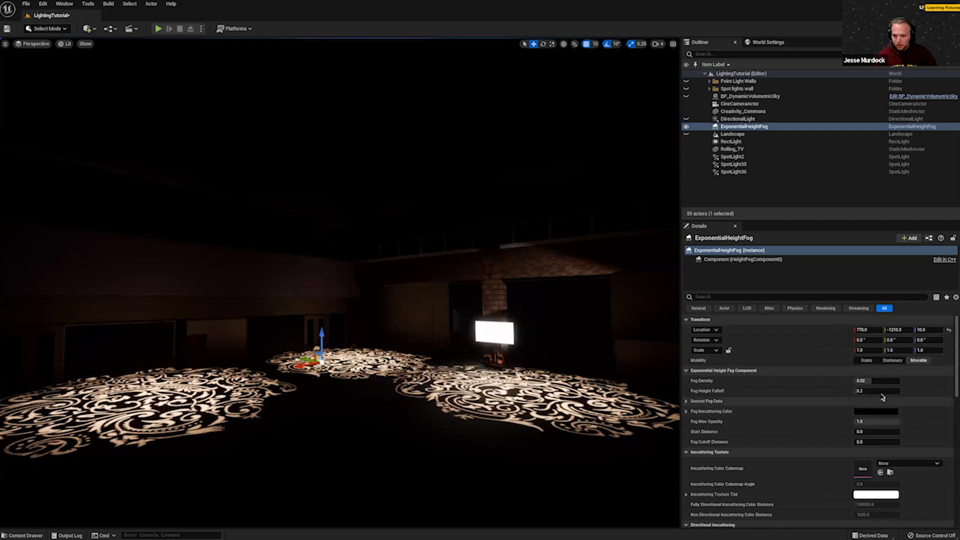
{"action": "left_click_drag", "start_coordinate": [870, 381], "coordinate": [909, 373]}
{"action": "left_click", "coordinate": [878, 381]}
{"action": "type", "text": "1"}
{"action": "key", "text": "Return"}
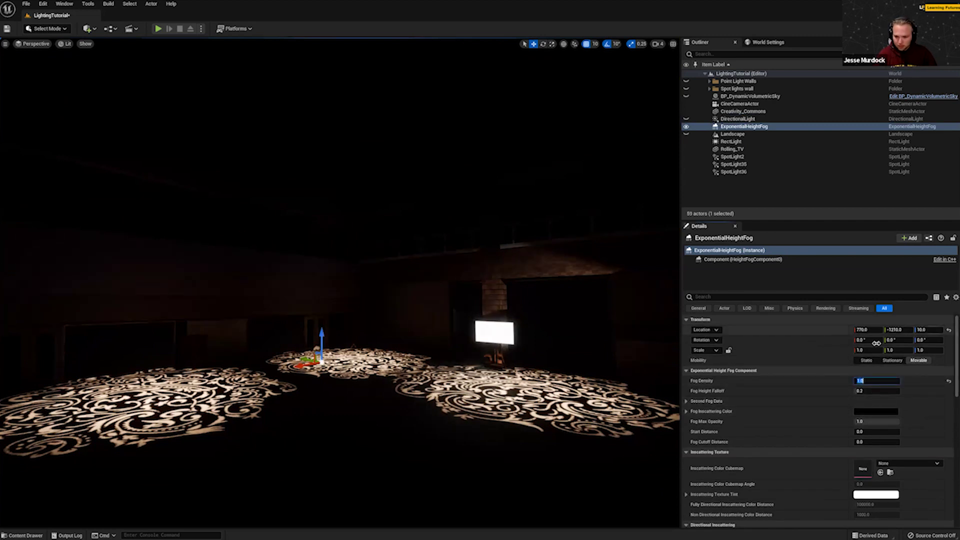
{"action": "scroll", "coordinate": [902, 440], "scroll_direction": "down", "scroll_amount": 1}
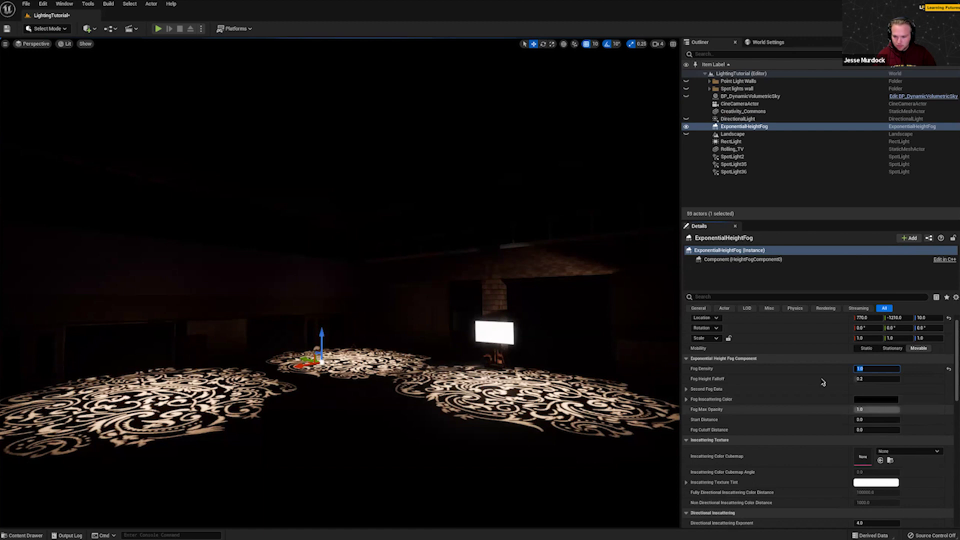
{"action": "left_click", "coordinate": [825, 432]}
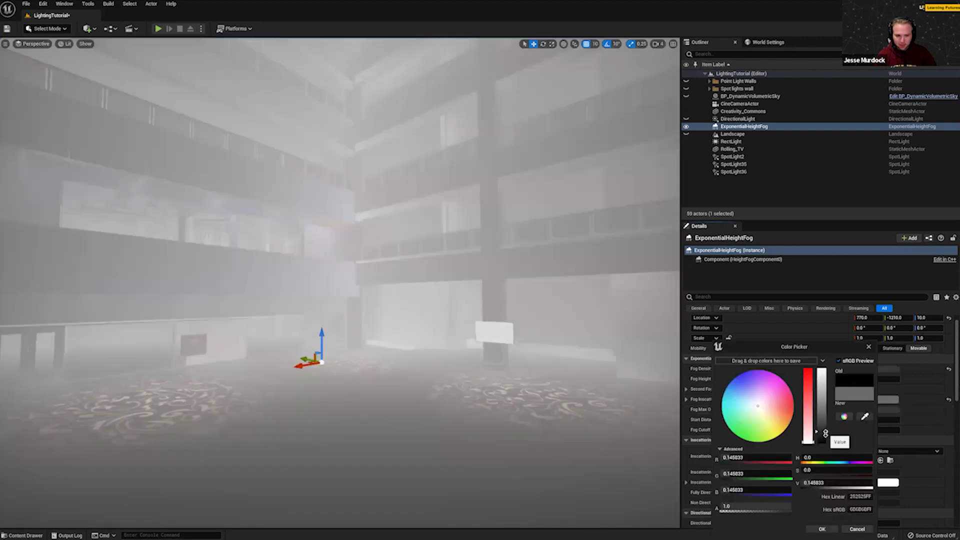
Try setting the volumetric scattering intensity of the three patterned floor spotlights to 10.
{"action": "right_click_drag", "start_coordinate": [488, 368], "coordinate": [300, 381]}
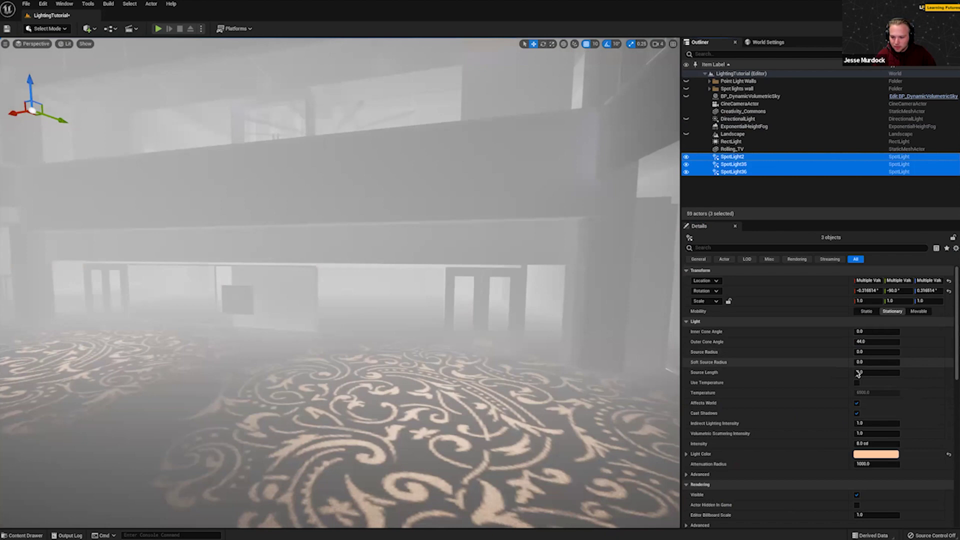
{"action": "scroll", "coordinate": [830, 407], "scroll_direction": "down", "scroll_amount": 6}
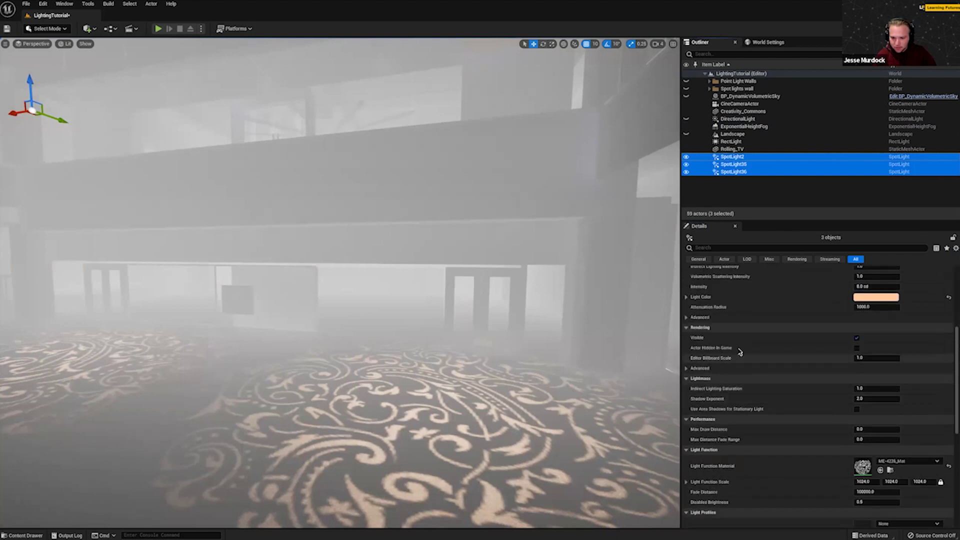
{"action": "scroll", "coordinate": [888, 389], "scroll_direction": "down", "scroll_amount": 5}
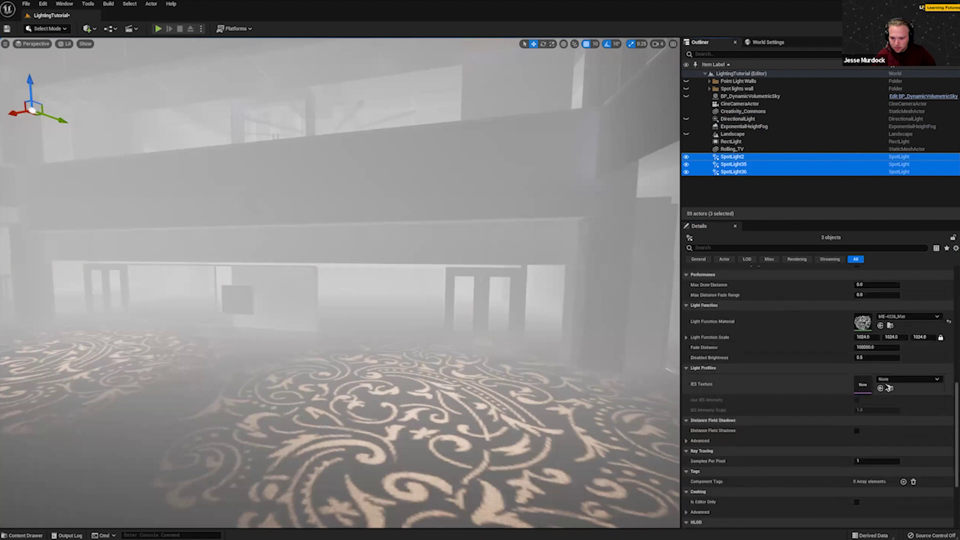
{"action": "scroll", "coordinate": [881, 380], "scroll_direction": "down", "scroll_amount": 4}
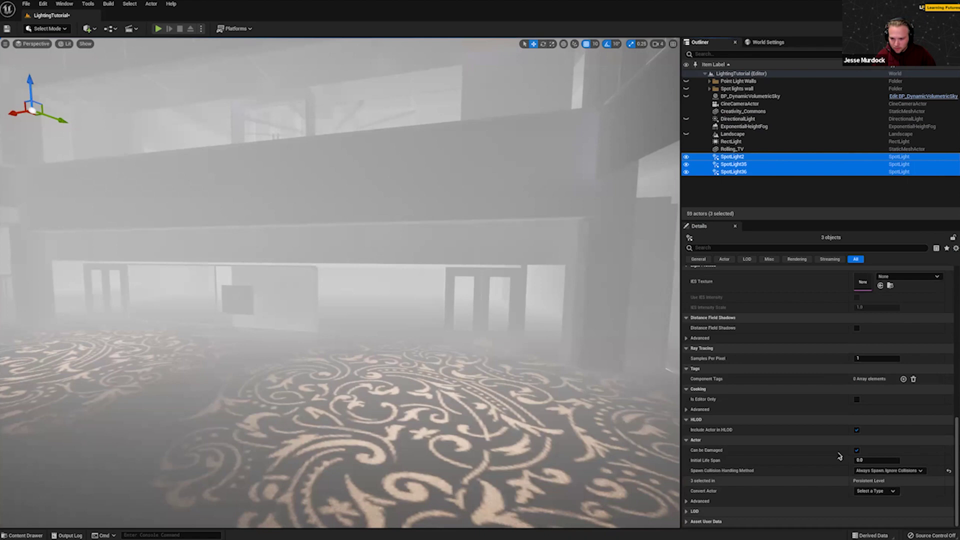
{"action": "scroll", "coordinate": [840, 456], "scroll_direction": "up", "scroll_amount": 9}
{"action": "scroll", "coordinate": [854, 450], "scroll_direction": "up", "scroll_amount": 6}
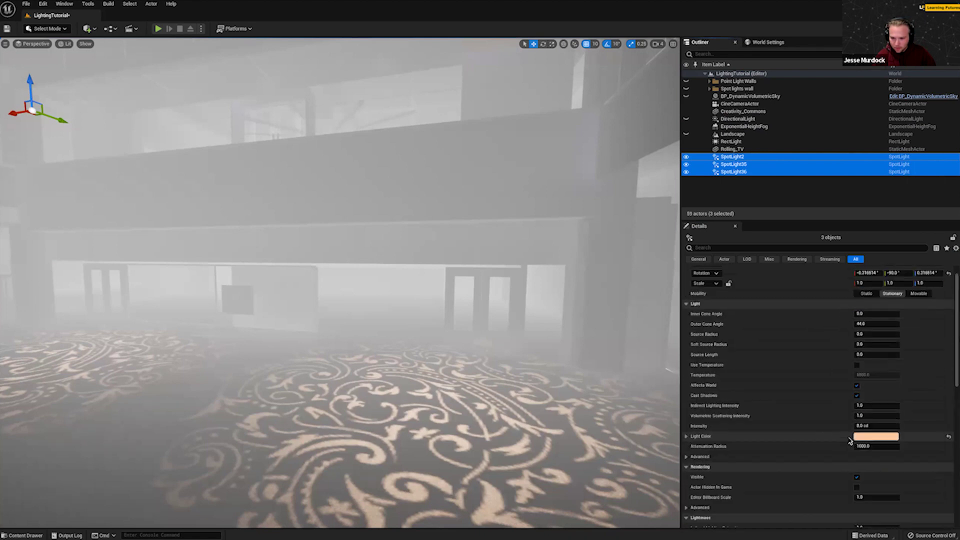
{"action": "left_click", "coordinate": [868, 418]}
{"action": "type", "text": "10"}
{"action": "key", "text": "Return"}
{"action": "key", "text": "Return"}
{"action": "right_click_drag", "start_coordinate": [470, 406], "coordinate": [708, 148]}
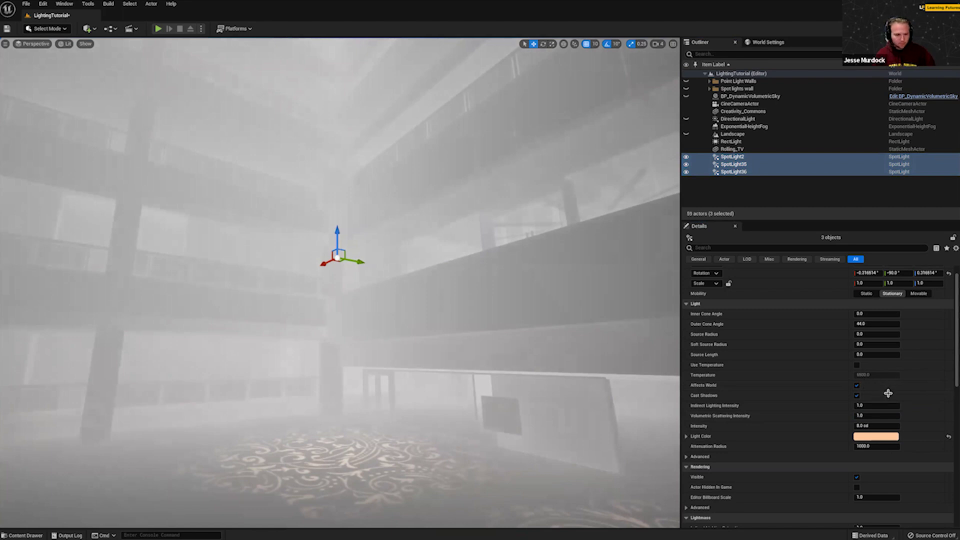
Show the lights in the Spot lights wall folder and remove the Exponential Height Fog from the level.
{"action": "double_click", "coordinate": [744, 126]}
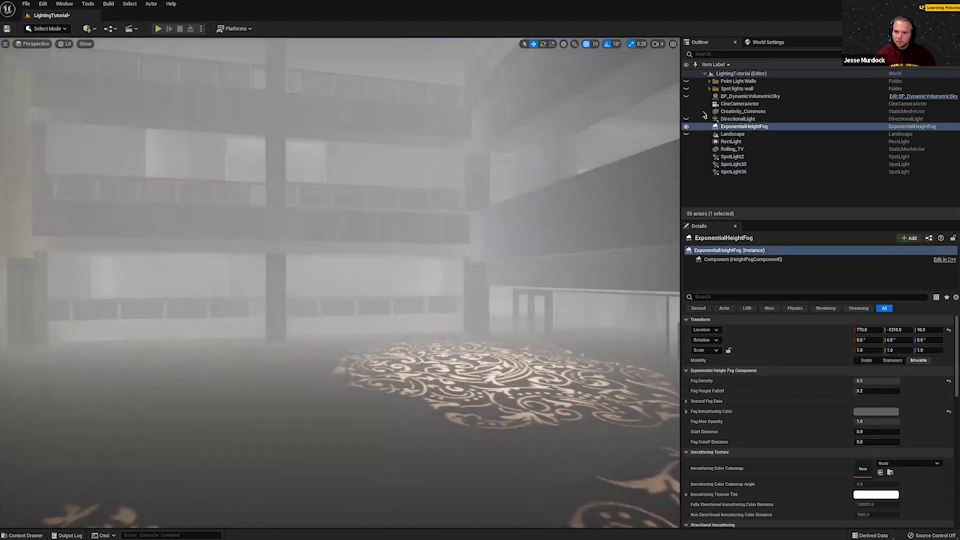
{"action": "left_click", "coordinate": [686, 88]}
{"action": "right_click_drag", "start_coordinate": [340, 283], "coordinate": [20, 280]}
{"action": "right_click_drag", "start_coordinate": [295, 257], "coordinate": [192, 252]}
{"action": "key", "text": "Escape"}
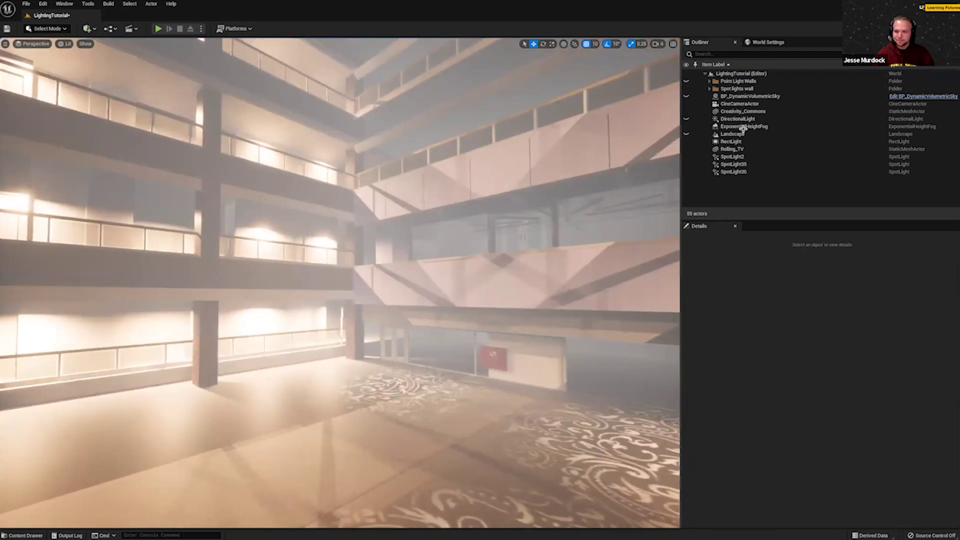
{"action": "key", "text": "ctrl+z"}
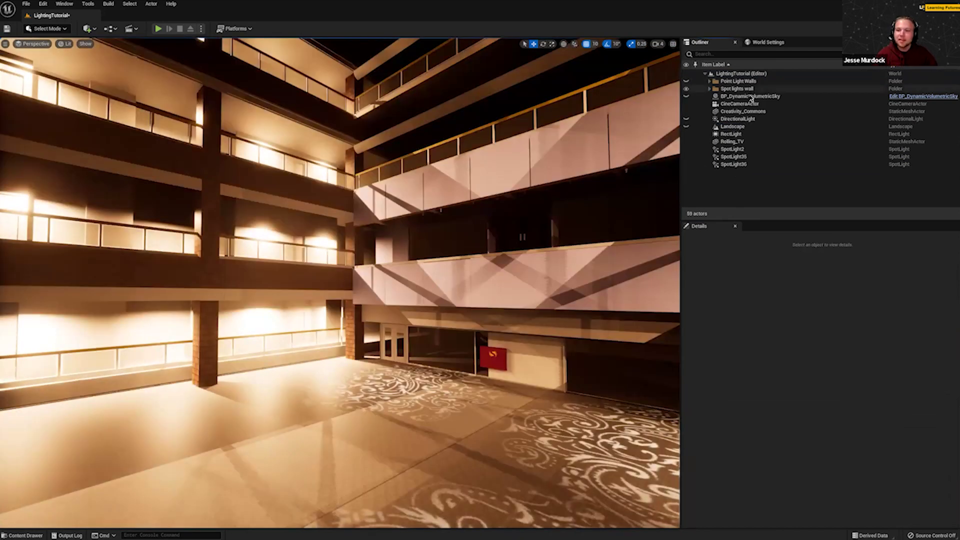
Make the BP_DynamicVolumetricSky actor visible and check the sky from outside the building.
{"action": "double_click", "coordinate": [780, 96]}
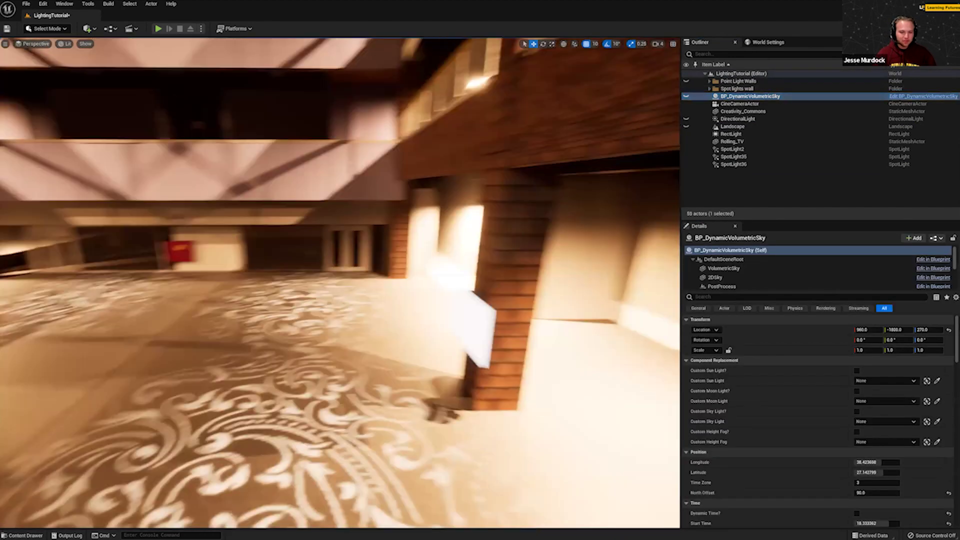
{"action": "right_click_drag", "start_coordinate": [340, 283], "coordinate": [244, 204]}
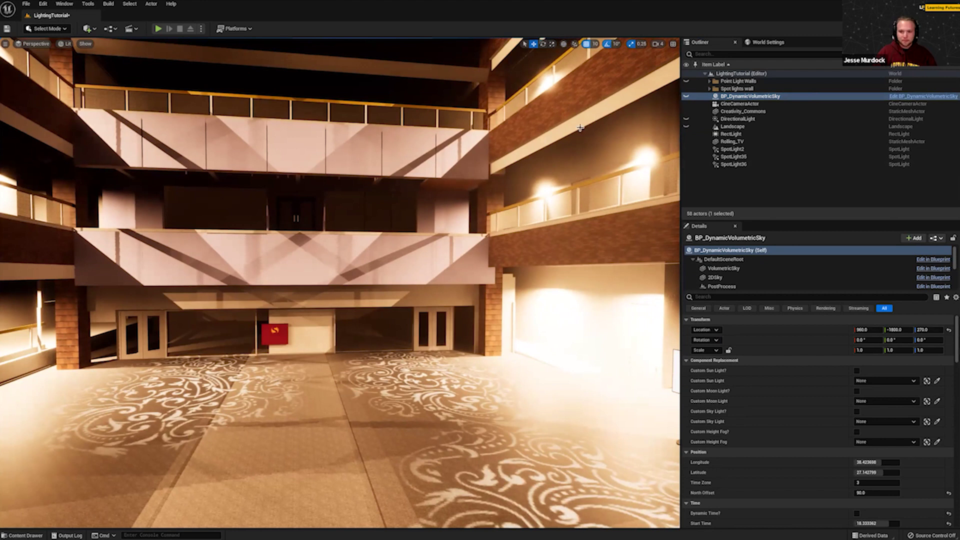
{"action": "right_click_drag", "start_coordinate": [340, 283], "coordinate": [238, 272]}
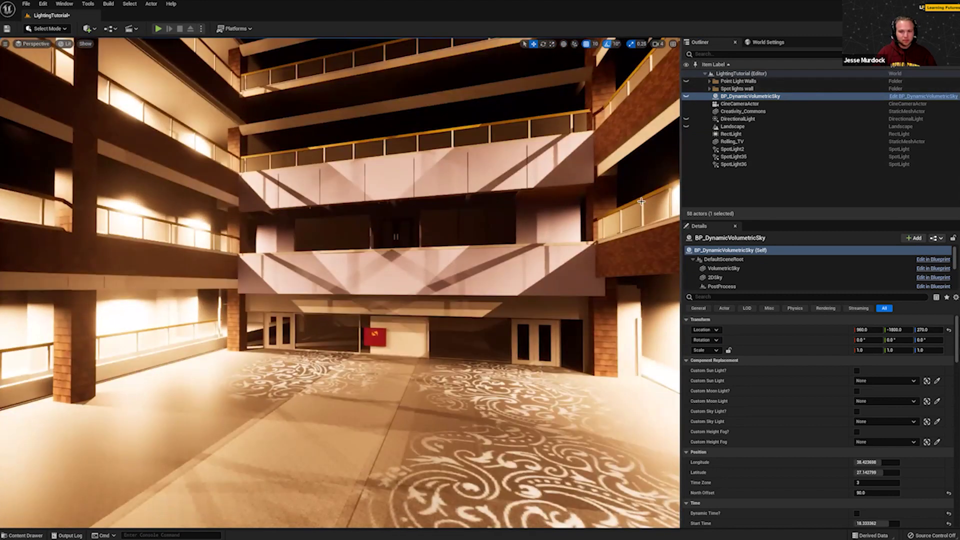
{"action": "left_click", "coordinate": [687, 97]}
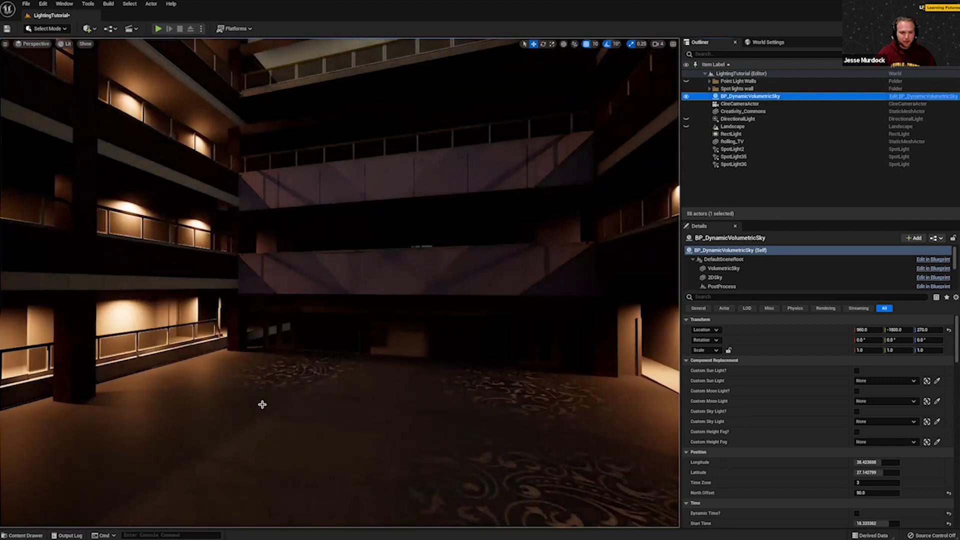
{"action": "right_click_drag", "start_coordinate": [360, 350], "coordinate": [360, 349]}
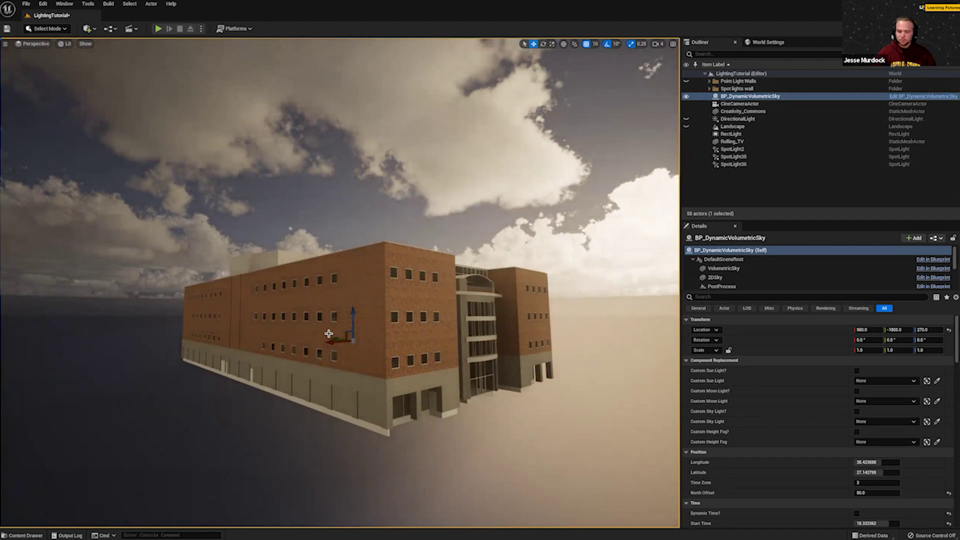
Focus on the rolling TV and examine the atrium from inside under the volumetric sky's lighting.
{"action": "left_click", "coordinate": [743, 144]}
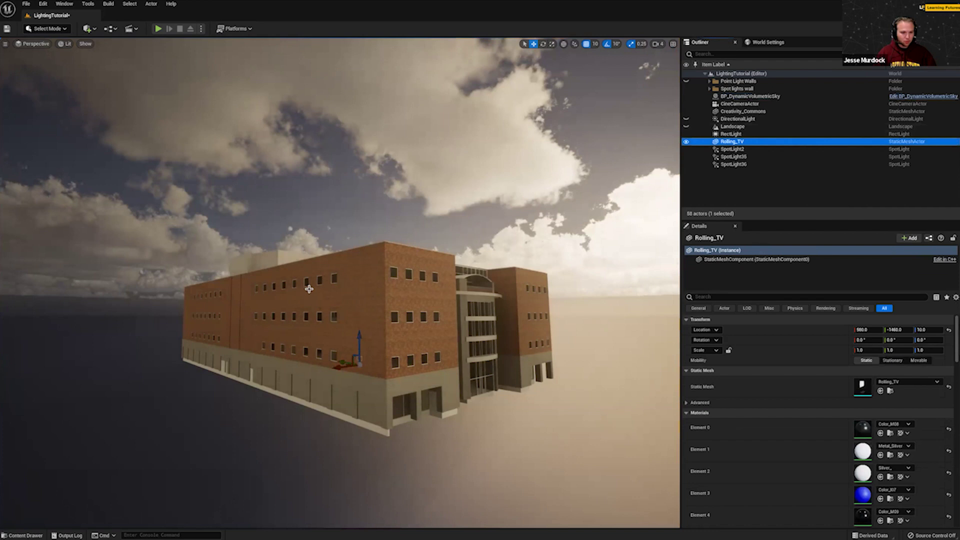
{"action": "key", "text": "f"}
{"action": "right_click_drag", "start_coordinate": [381, 347], "coordinate": [381, 346]}
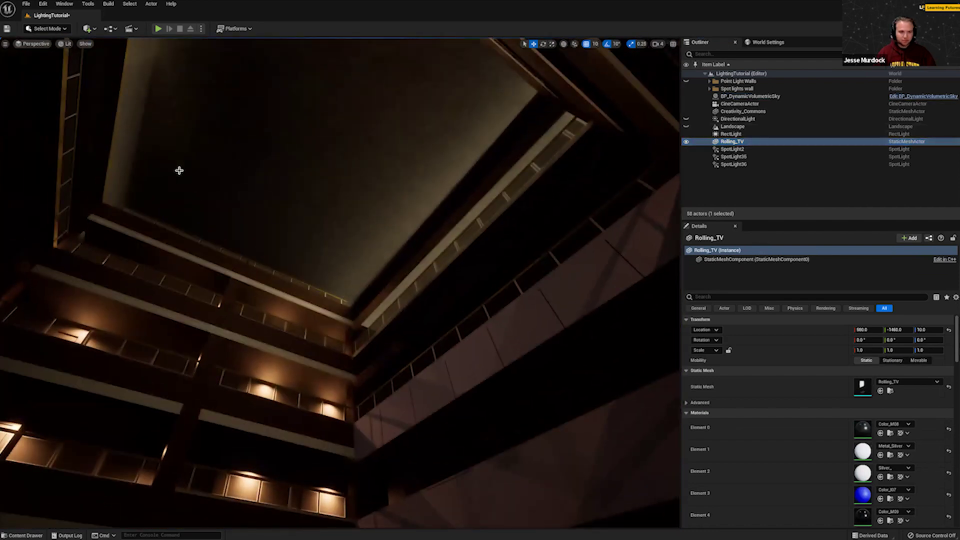
{"action": "right_click_drag", "start_coordinate": [428, 300], "coordinate": [429, 300]}
{"action": "right_click_drag", "start_coordinate": [435, 370], "coordinate": [435, 371]}
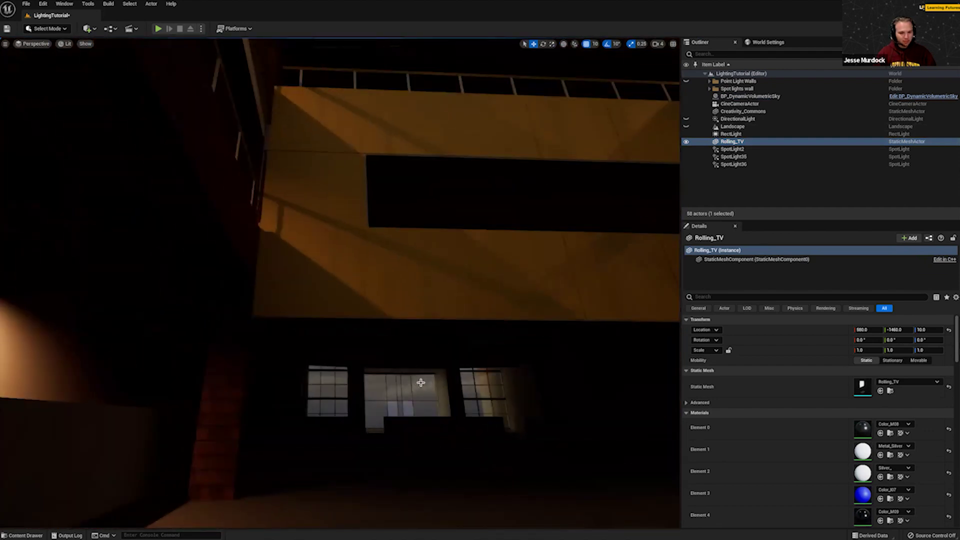
{"action": "right_click_drag", "start_coordinate": [339, 431], "coordinate": [339, 431]}
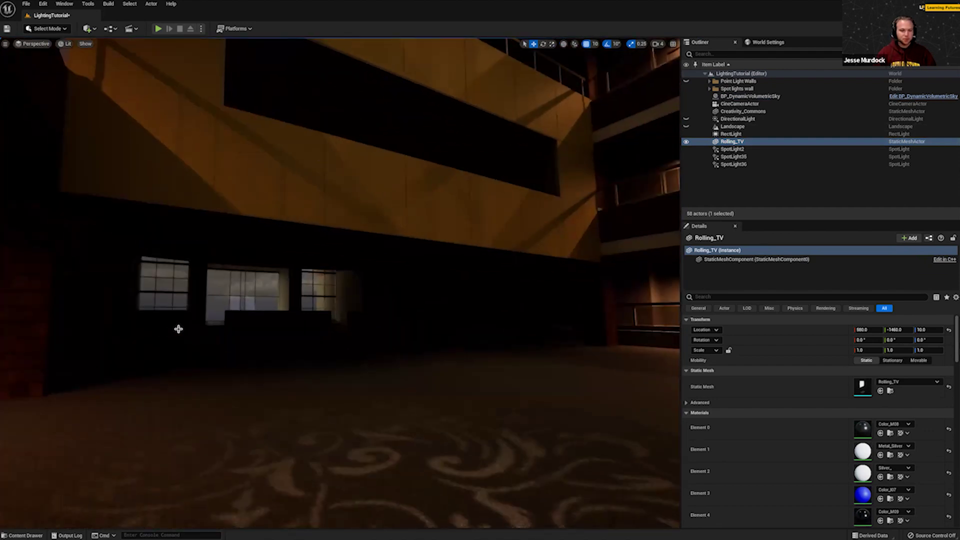
Compare the atrium lighting by toggling the visibility of BP_DynamicVolumetricSky and DirectionalLight, leaving the sky shown and the directional light hidden.
{"action": "left_click", "coordinate": [686, 96]}
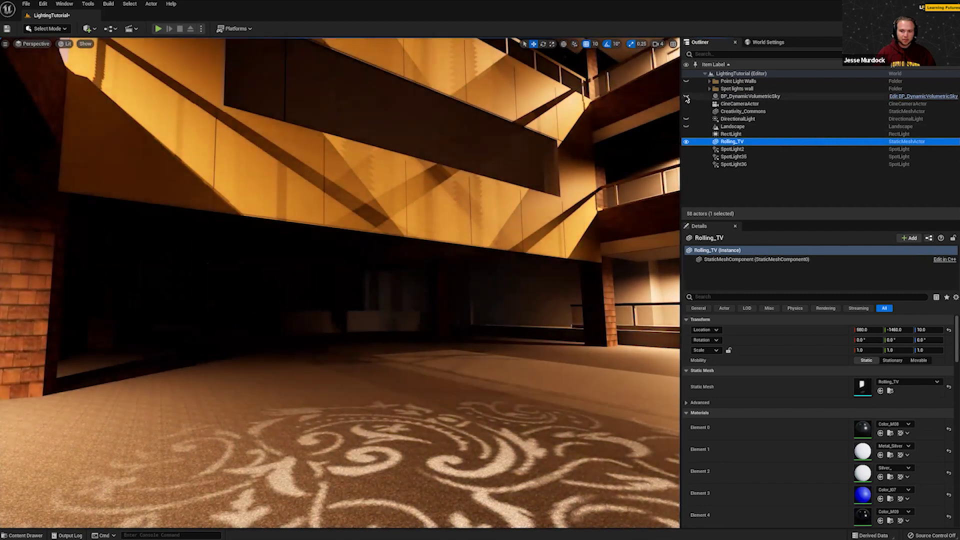
{"action": "left_click", "coordinate": [686, 96]}
{"action": "mouse_move", "coordinate": [296, 343]}
{"action": "right_mouse_down"}
{"action": "mouse_move", "coordinate": [465, 340]}
{"action": "mouse_move", "coordinate": [475, 352]}
{"action": "mouse_move", "coordinate": [380, 320]}
{"action": "mouse_move", "coordinate": [370, 350]}
{"action": "mouse_move", "coordinate": [295, 344]}
{"action": "right_mouse_up"}
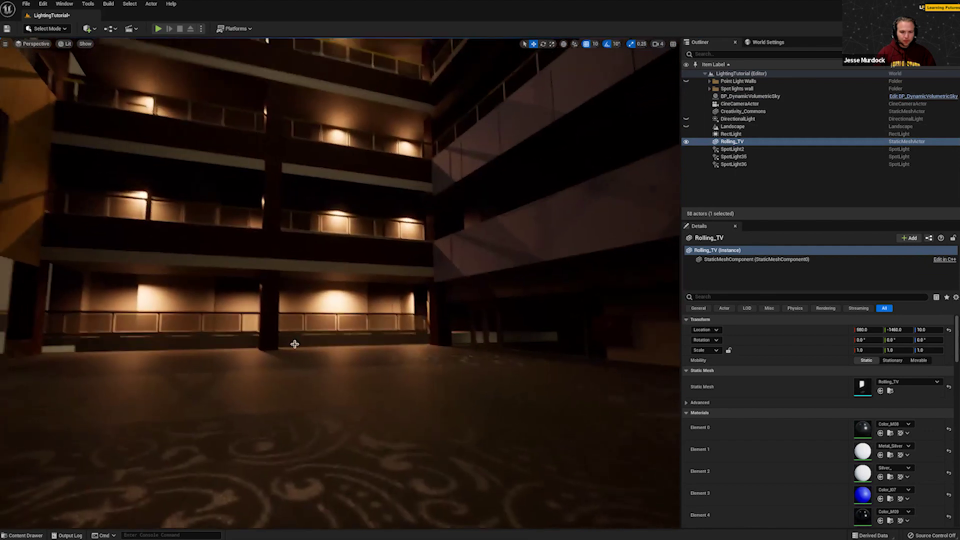
{"action": "left_click", "coordinate": [687, 119]}
{"action": "left_click", "coordinate": [687, 120]}
{"action": "left_click", "coordinate": [687, 119]}
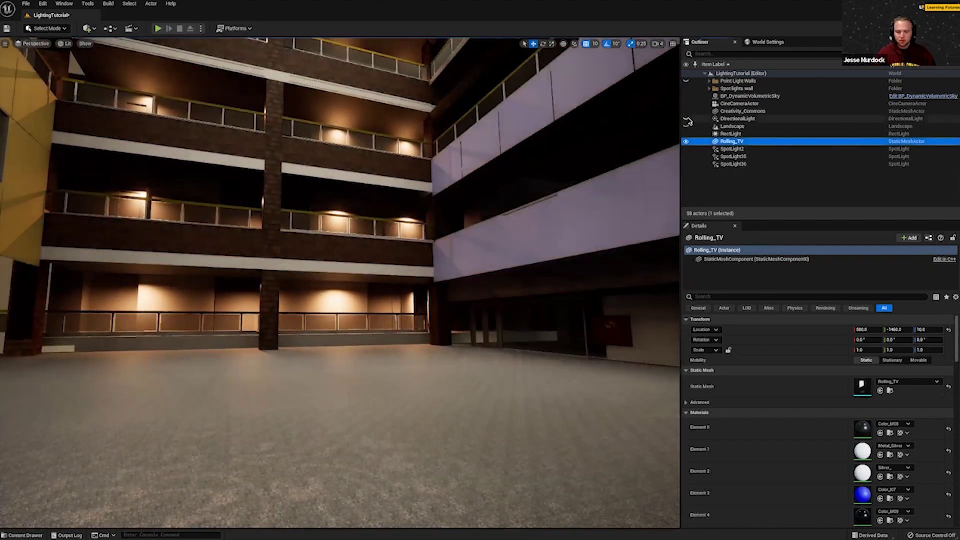
{"action": "left_click", "coordinate": [687, 119]}
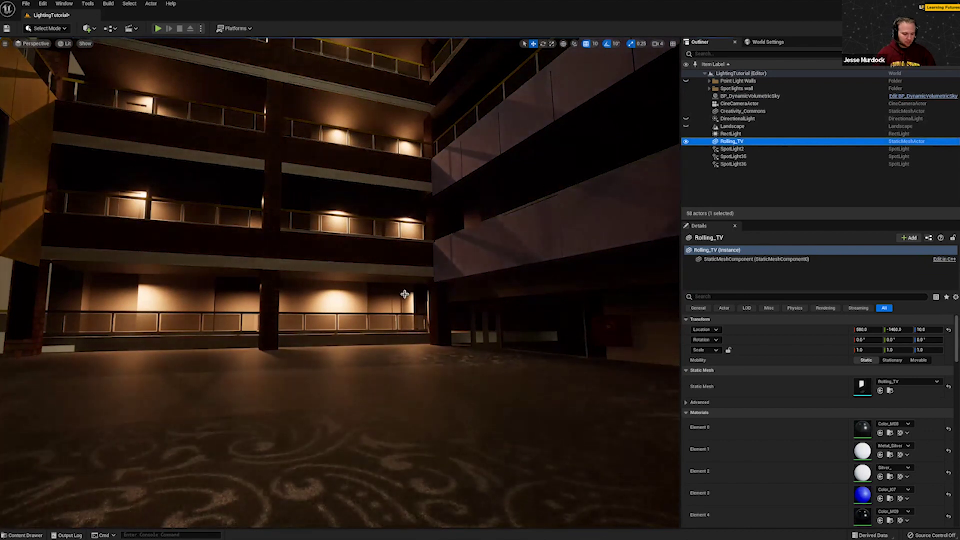
Browse the project content to the Levels folder and save the LightingTutorial level.
{"action": "key", "text": "ctrl+b"}
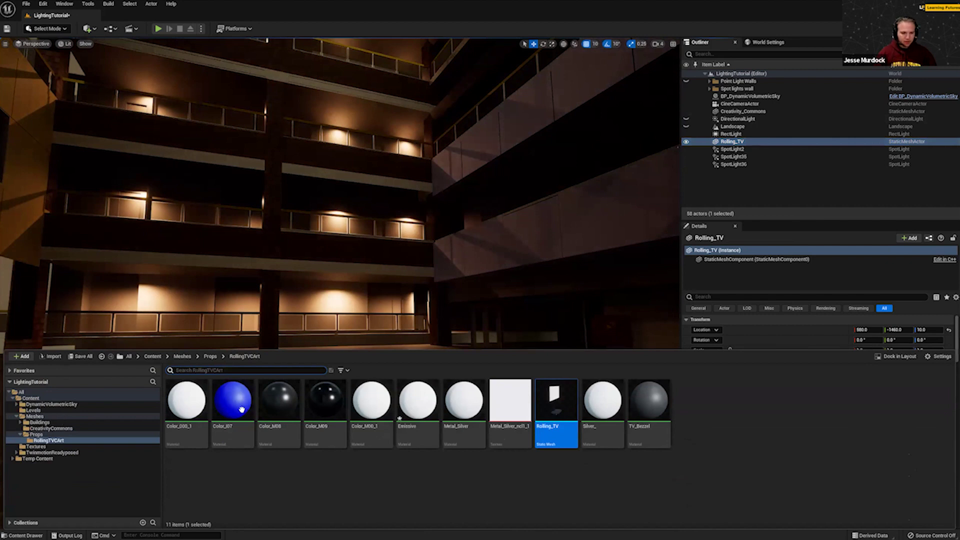
{"action": "key", "text": "alt+Left"}
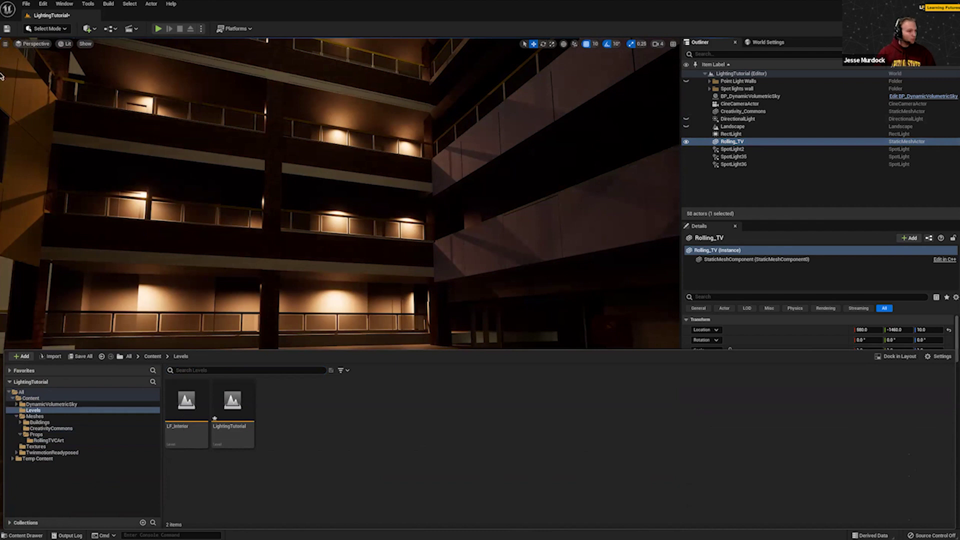
{"action": "left_click", "coordinate": [7, 29]}
{"action": "scroll", "coordinate": [193, 302], "scroll_direction": "down", "scroll_amount": 1}
{"action": "scroll", "coordinate": [198, 293], "scroll_direction": "up", "scroll_amount": 2}
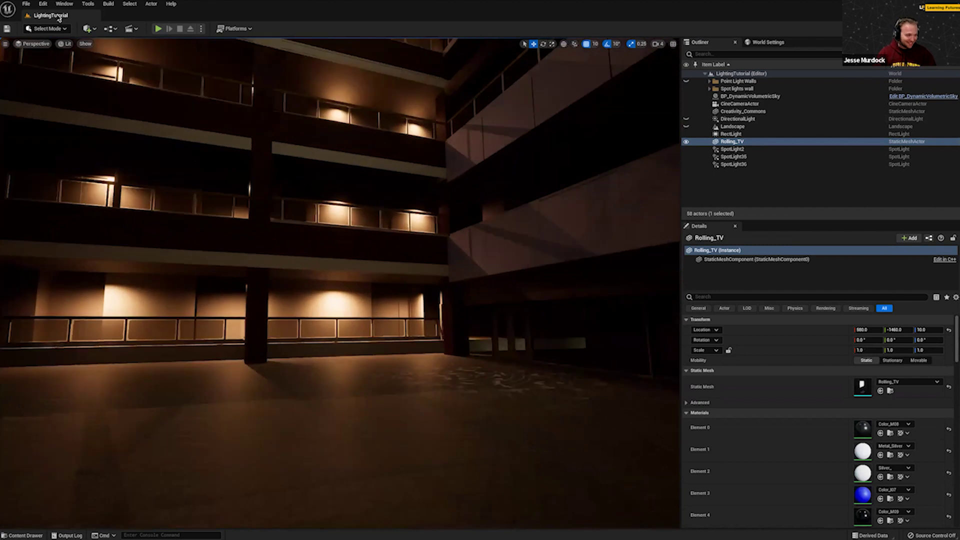
Open the LF_Interior level, saving the modified Emissive, ME-4226 and ME-4226_Mat assets.
{"action": "key", "text": "ctrl+space"}
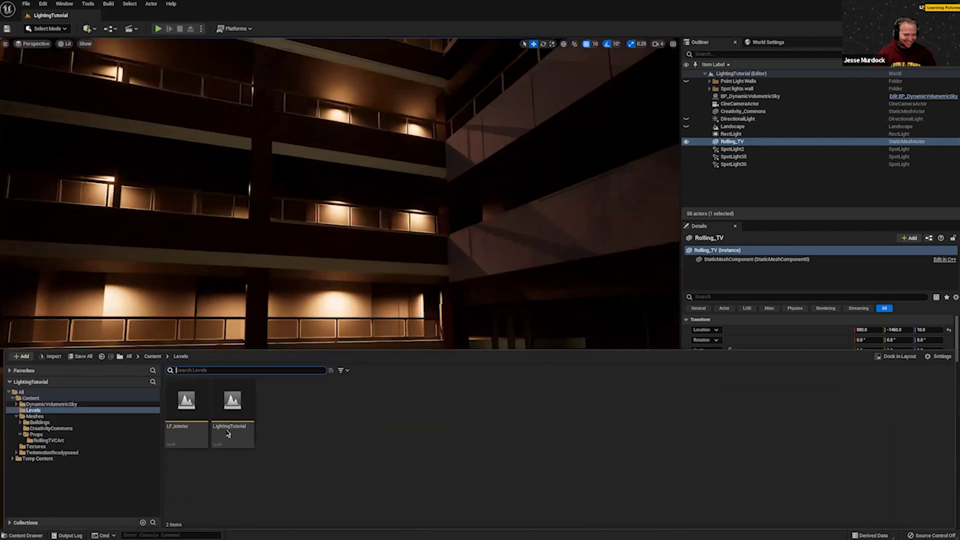
{"action": "double_click", "coordinate": [190, 408]}
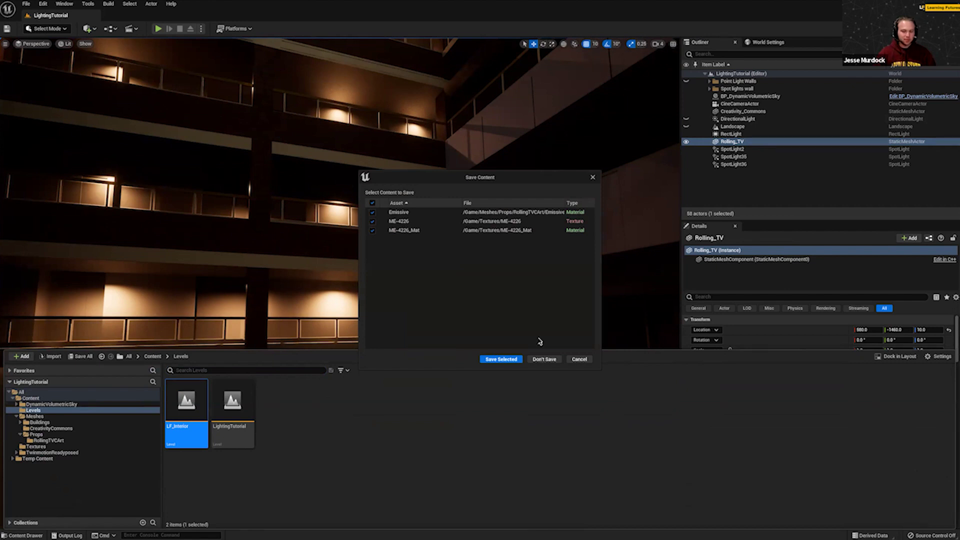
{"action": "left_click", "coordinate": [501, 360]}
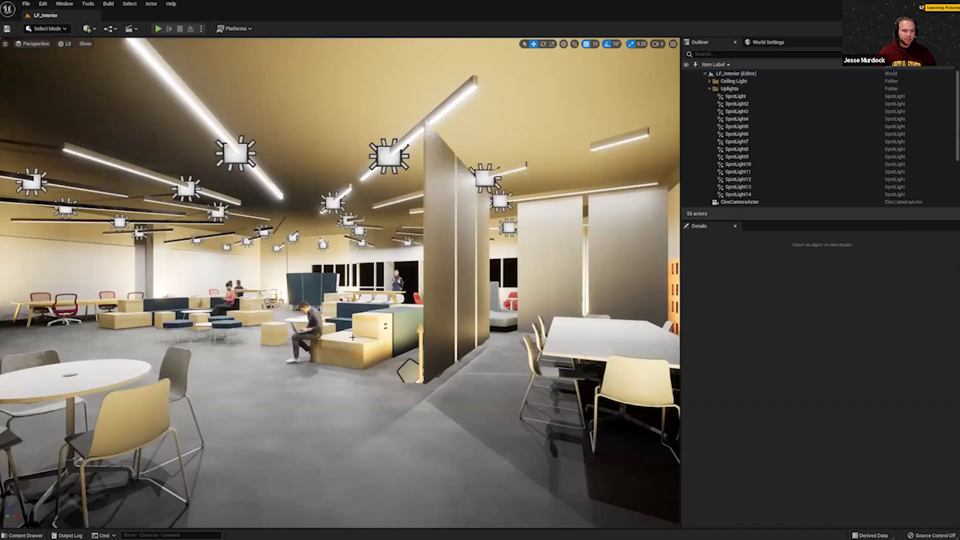
Switch the viewport to game view to hide the light icons and look around the furnished interior.
{"action": "right_click_drag", "start_coordinate": [353, 337], "coordinate": [461, 297]}
{"action": "key", "text": "g"}
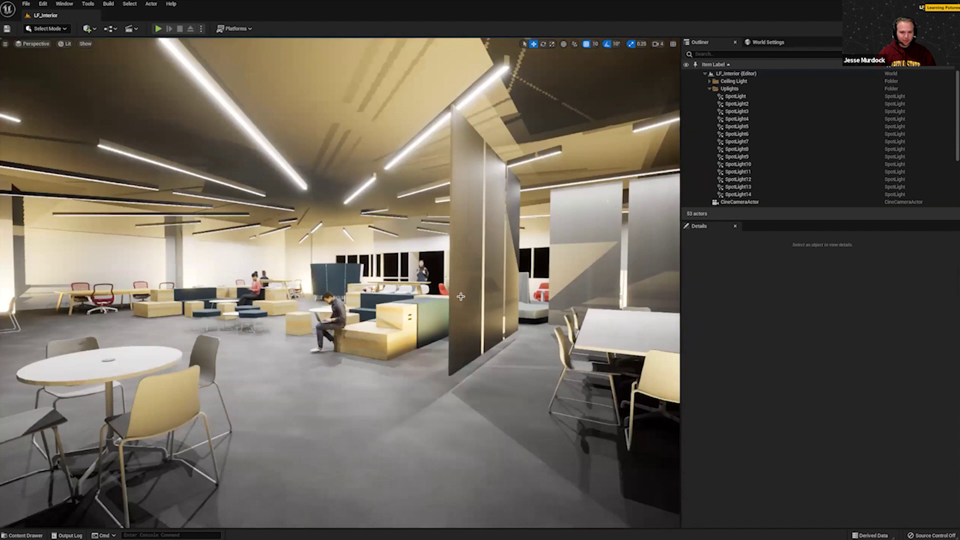
{"action": "mouse_move", "coordinate": [505, 276]}
{"action": "right_mouse_down"}
{"action": "mouse_move", "coordinate": [433, 277]}
{"action": "mouse_move", "coordinate": [500, 279]}
{"action": "right_mouse_up"}
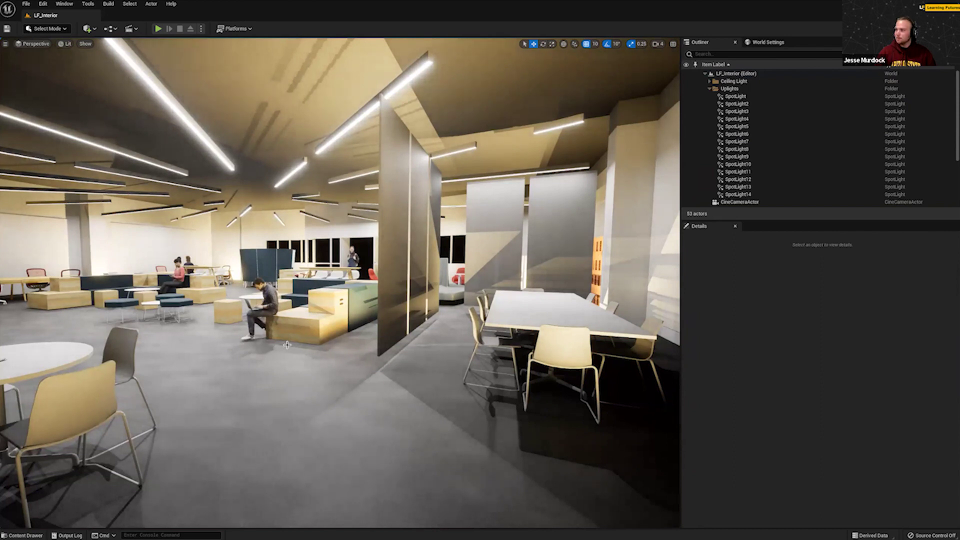
{"action": "key", "text": "a"}
{"action": "right_click_drag", "start_coordinate": [340, 282], "coordinate": [379, 318]}
{"action": "key", "text": "w"}
{"action": "key", "text": "a"}
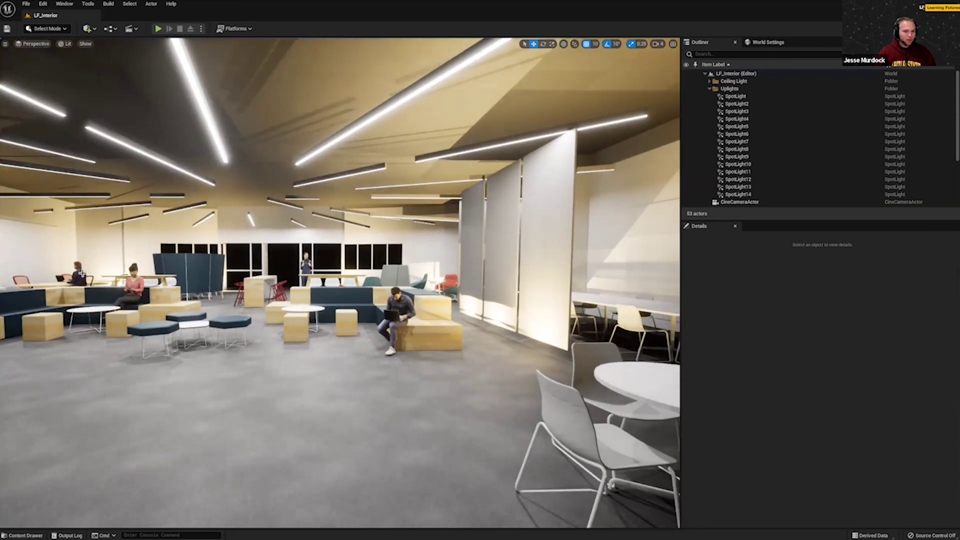
Inspect the seated and standing woman figures in the lounge and clear the selection.
{"action": "left_click", "coordinate": [134, 288]}
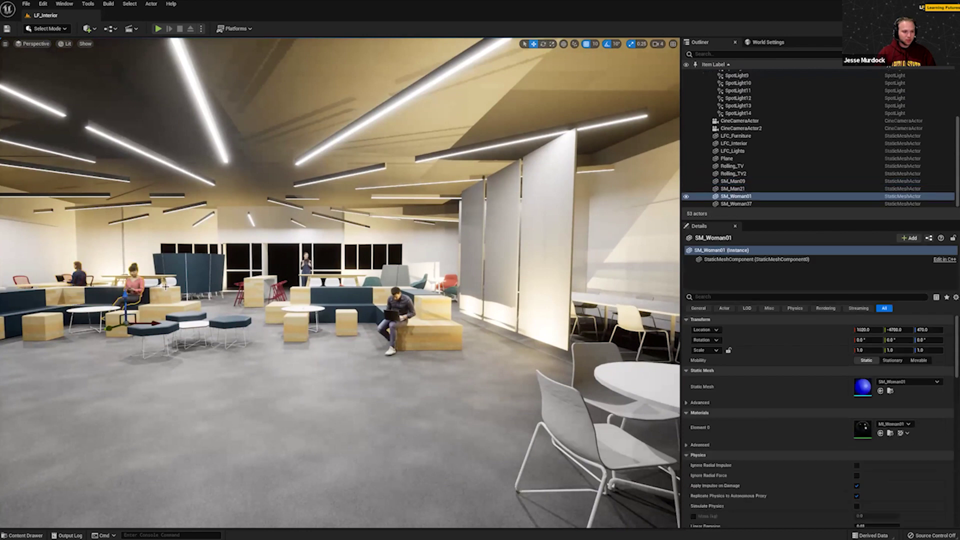
{"action": "left_click", "coordinate": [306, 263]}
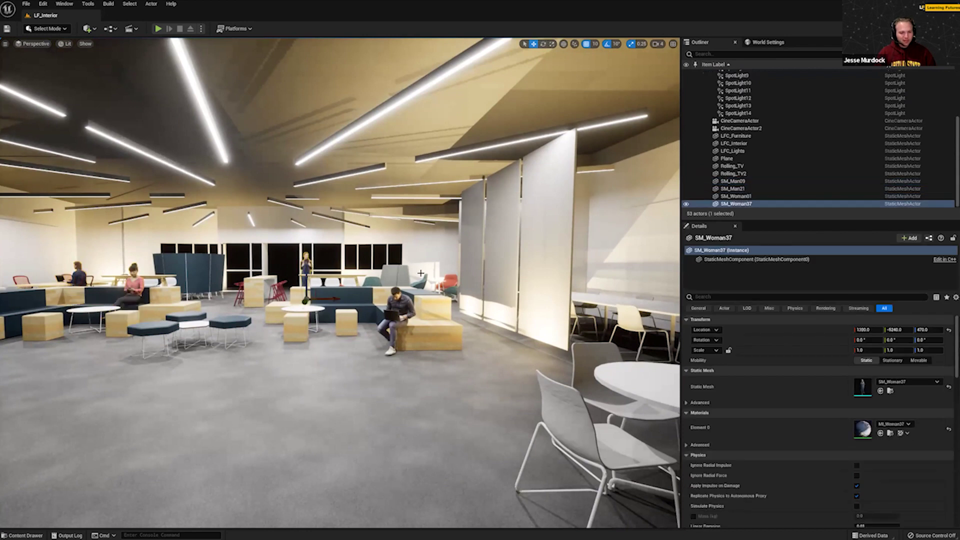
{"action": "key", "text": "Escape"}
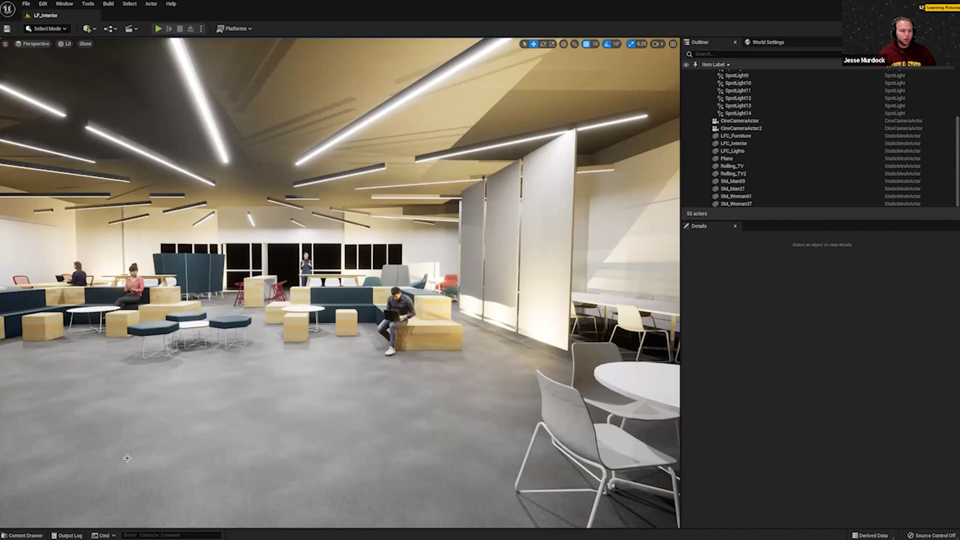
Hide all spotlights in the Uplights folder and leave game view to show the light icons in the lounge.
{"action": "key", "text": "ctrl+space"}
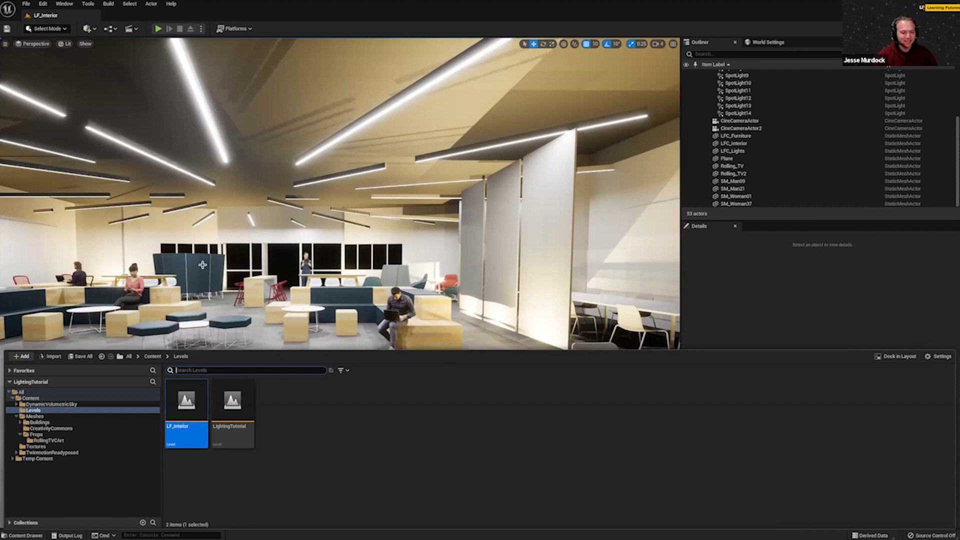
{"action": "right_click_drag", "start_coordinate": [480, 238], "coordinate": [540, 192]}
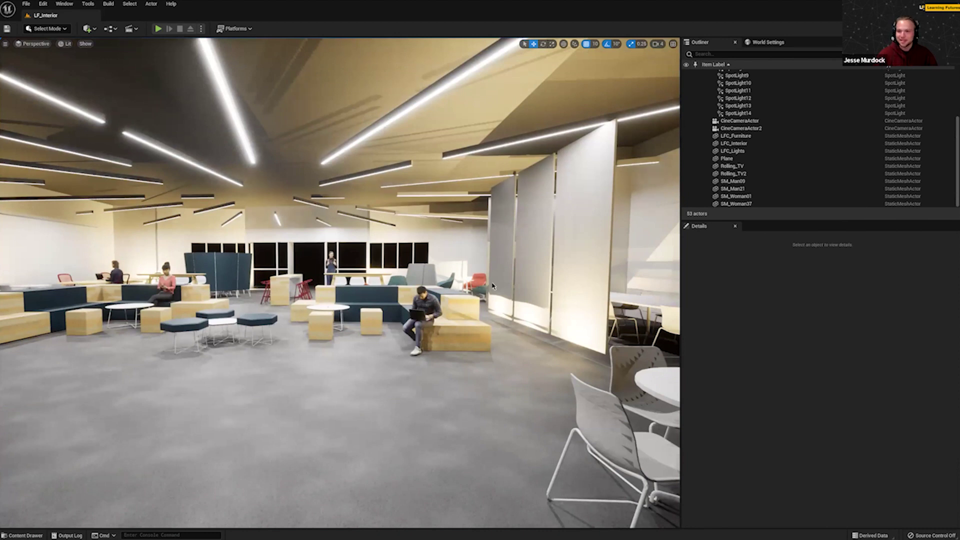
{"action": "scroll", "coordinate": [738, 146], "scroll_direction": "up", "scroll_amount": 5}
{"action": "left_click", "coordinate": [687, 89]}
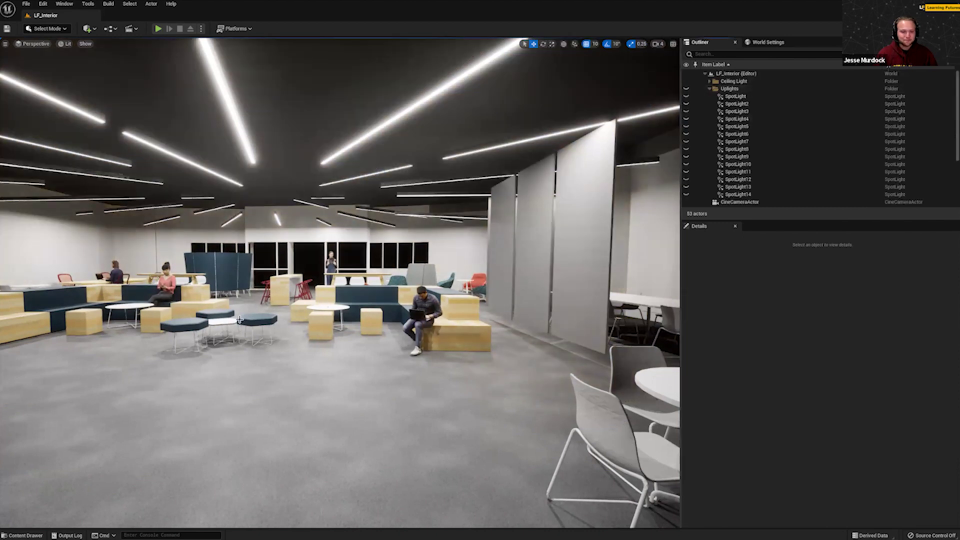
{"action": "right_click_drag", "start_coordinate": [240, 320], "coordinate": [238, 319]}
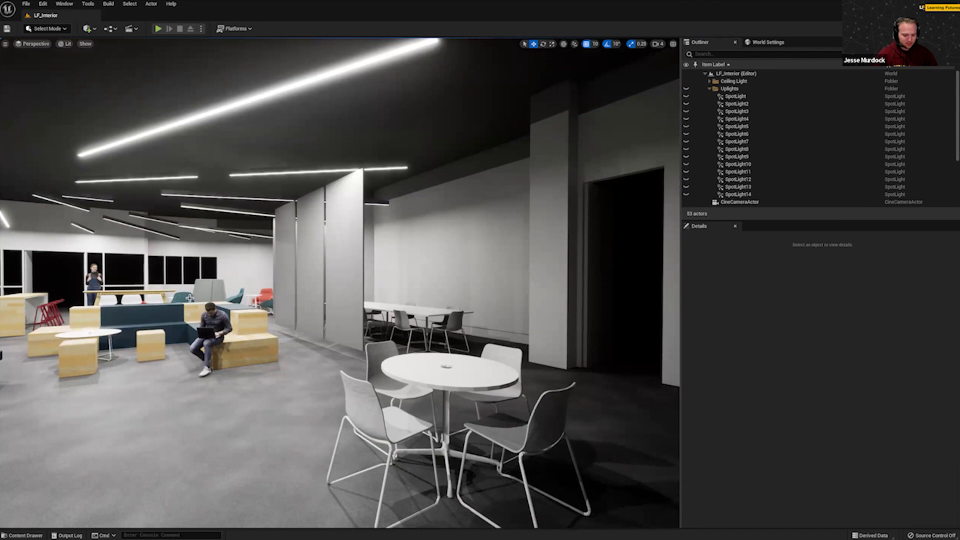
{"action": "key", "text": "g"}
{"action": "right_click_drag", "start_coordinate": [340, 283], "coordinate": [305, 253]}
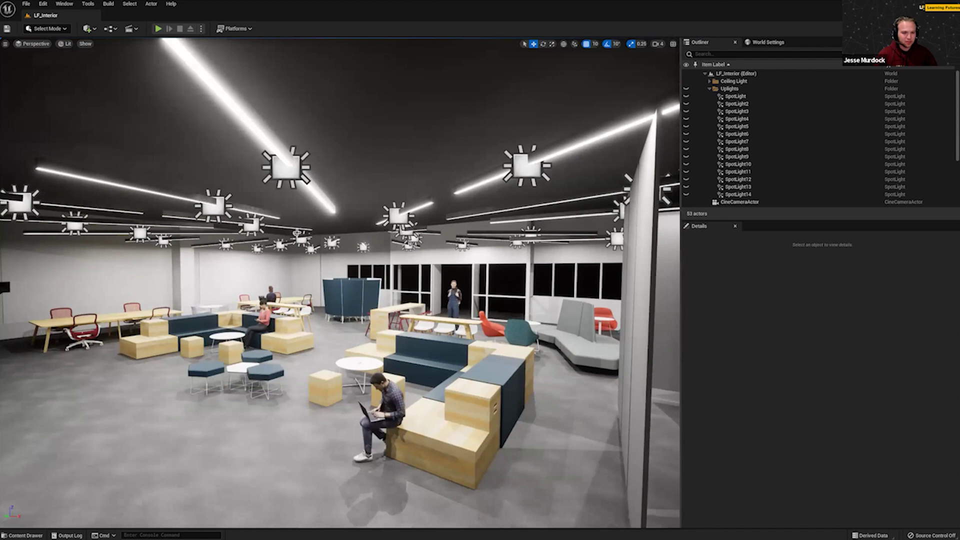
Examine the settings of several ceiling rect lights, the LFC_Lights mesh materials and the LFC_Furniture mesh.
{"action": "left_click", "coordinate": [265, 154]}
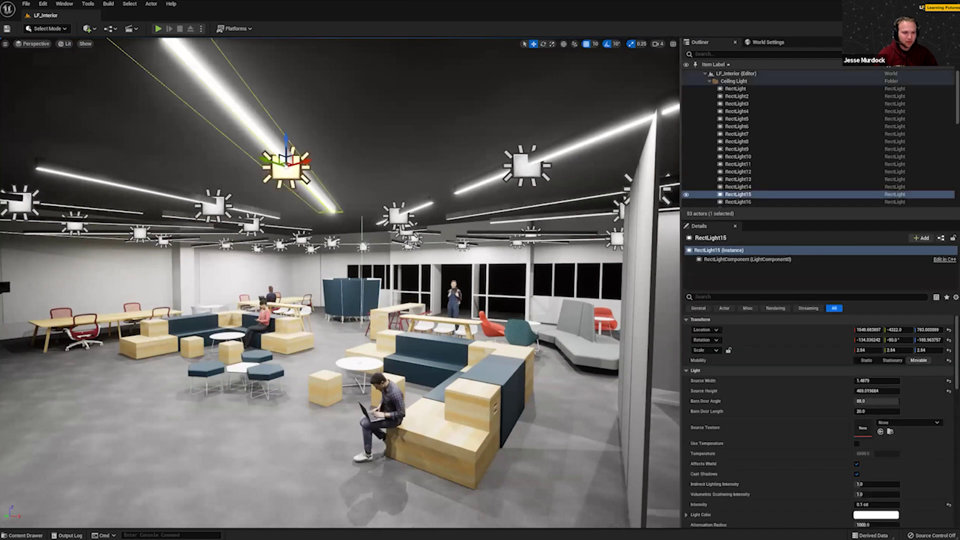
{"action": "left_click", "coordinate": [216, 206]}
{"action": "left_click", "coordinate": [525, 170]}
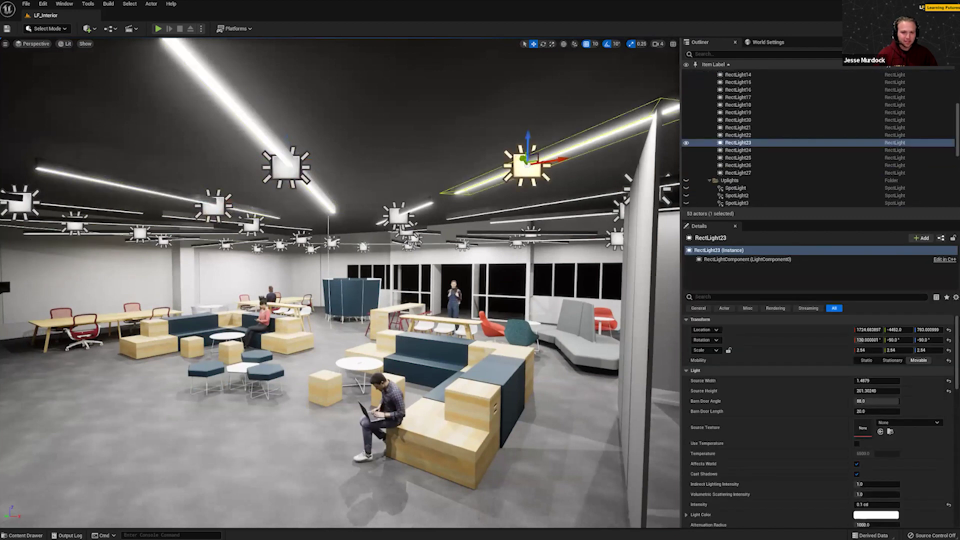
{"action": "left_click", "coordinate": [398, 216]}
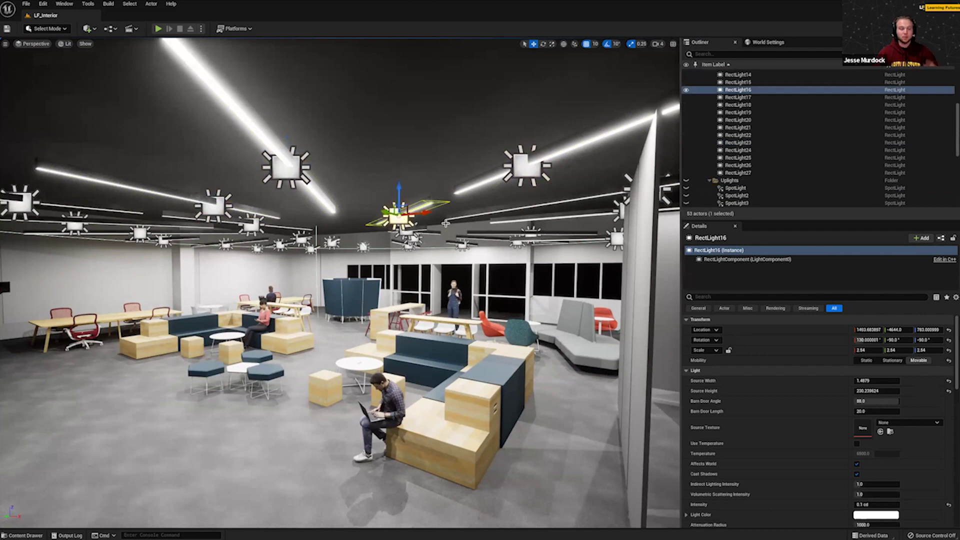
{"action": "left_click", "coordinate": [446, 224]}
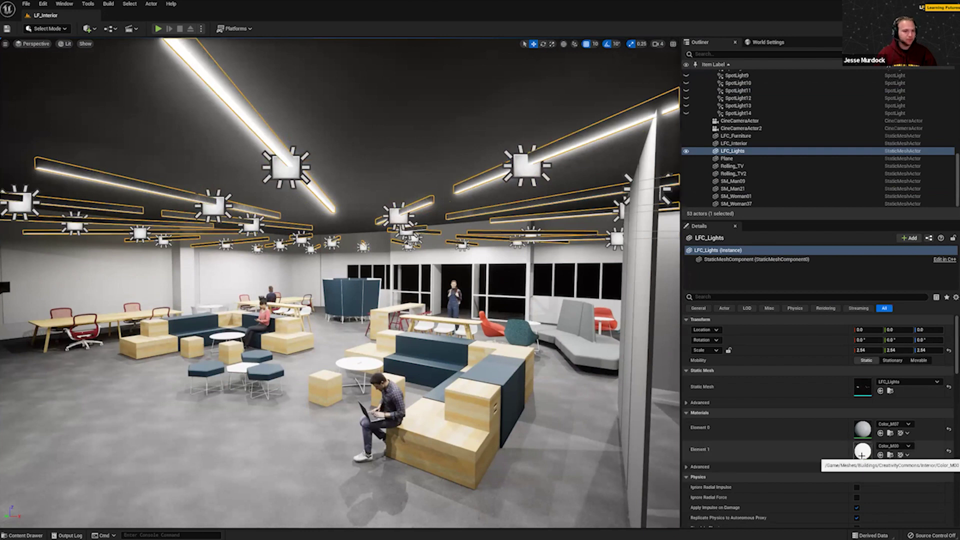
{"action": "left_click", "coordinate": [422, 350]}
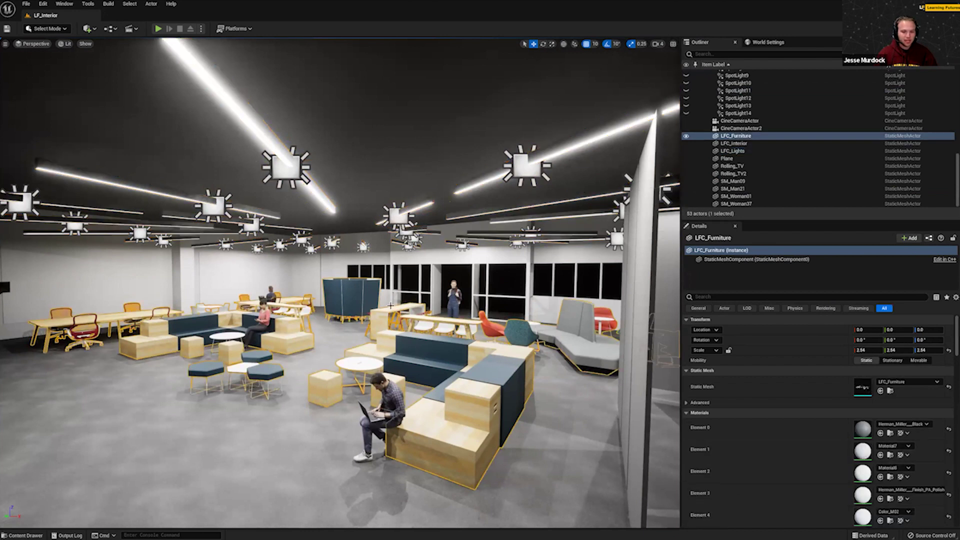
Set the mobility of all ceiling rect lights to Static and clear the selection.
{"action": "left_click", "coordinate": [395, 222]}
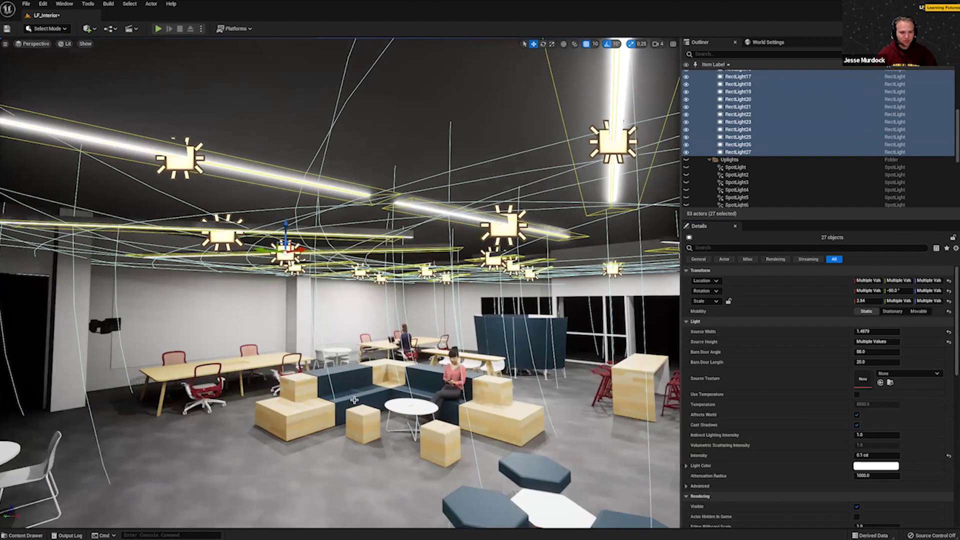
{"action": "left_click", "coordinate": [354, 400]}
{"action": "key", "text": "Escape"}
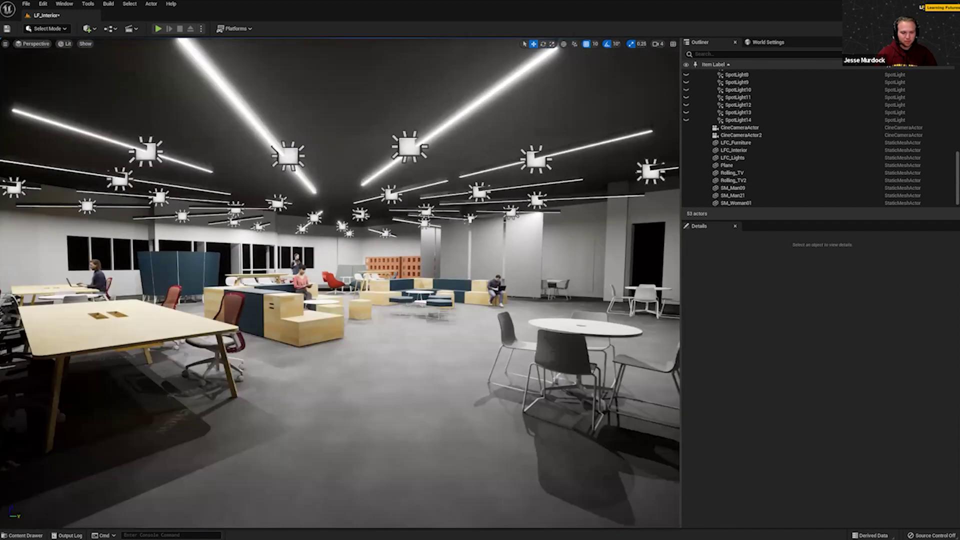
{"action": "right_click_drag", "start_coordinate": [613, 152], "coordinate": [613, 150]}
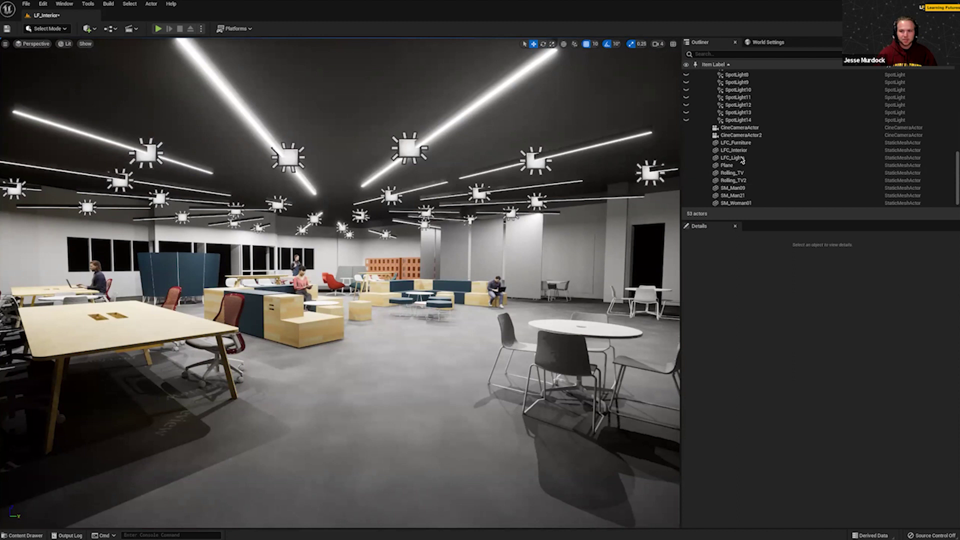
Show the Uplights folder's spotlights again and hide the Ceiling Light folder's rect lights to darken the room.
{"action": "scroll", "coordinate": [687, 152], "scroll_direction": "up", "scroll_amount": 9}
{"action": "left_click", "coordinate": [686, 147]}
{"action": "scroll", "coordinate": [793, 153], "scroll_direction": "up", "scroll_amount": 1}
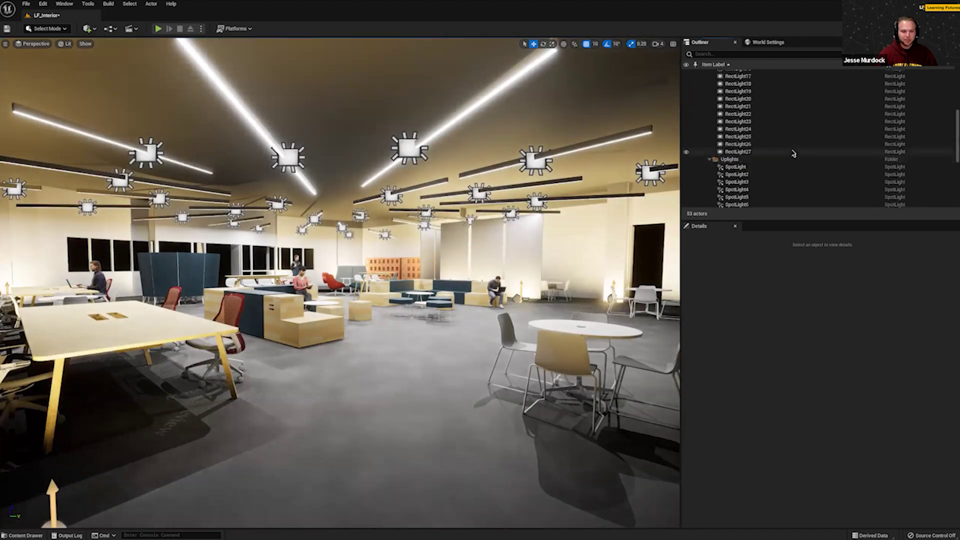
{"action": "scroll", "coordinate": [709, 82], "scroll_direction": "up", "scroll_amount": 5}
{"action": "left_click", "coordinate": [709, 81]}
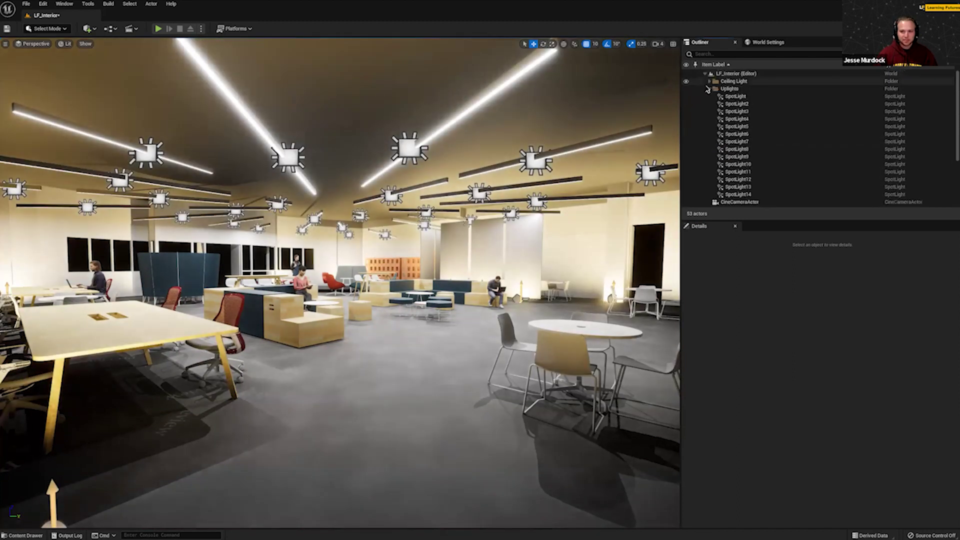
{"action": "left_click", "coordinate": [687, 81]}
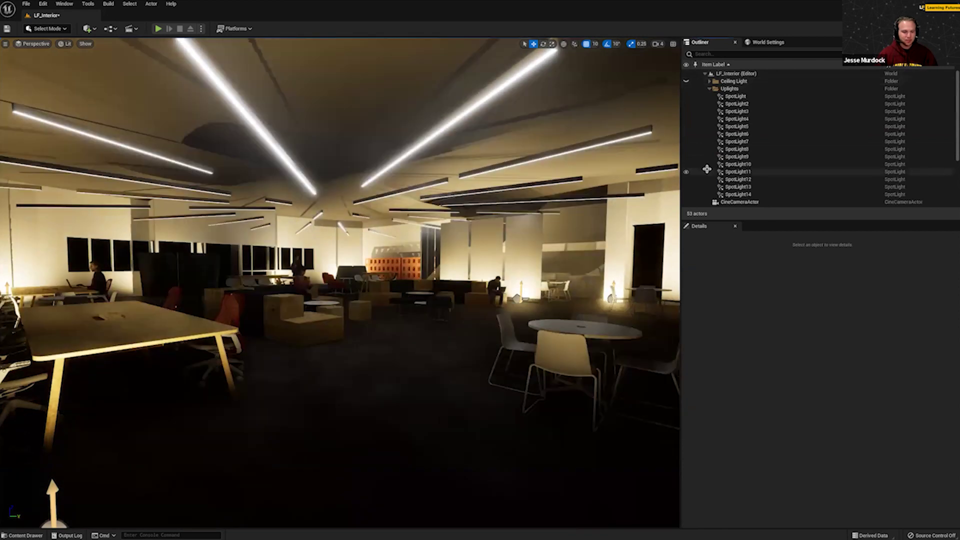
{"action": "right_click_drag", "start_coordinate": [440, 320], "coordinate": [460, 330]}
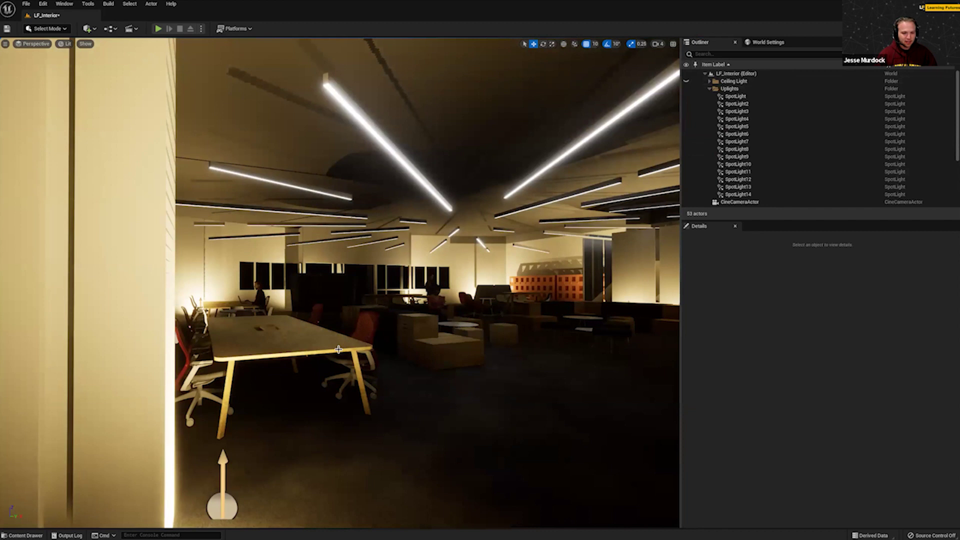
{"action": "right_click_drag", "start_coordinate": [339, 350], "coordinate": [430, 308]}
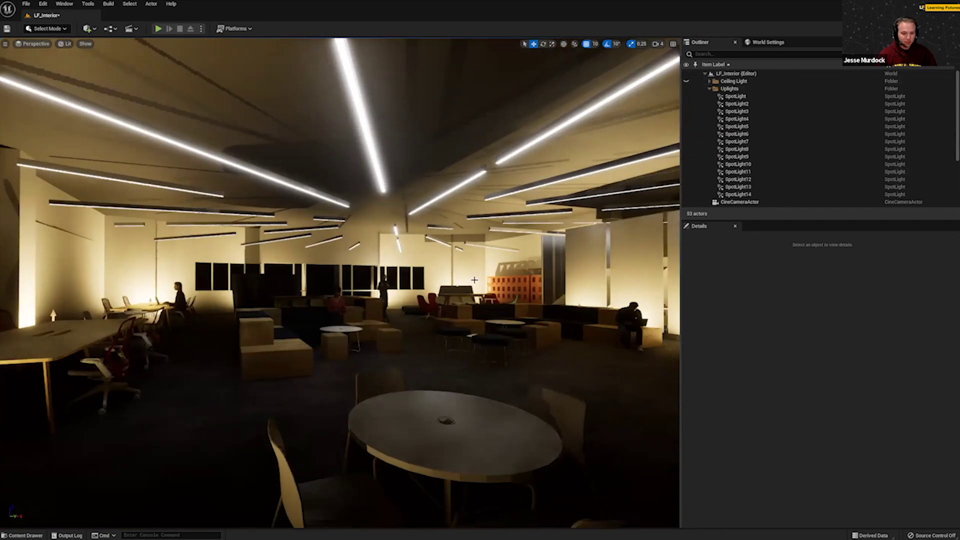
Add a spotlight above the lounge floor and assign ME-4226_Mat as its light function material.
{"action": "key", "text": "ctrl+space"}
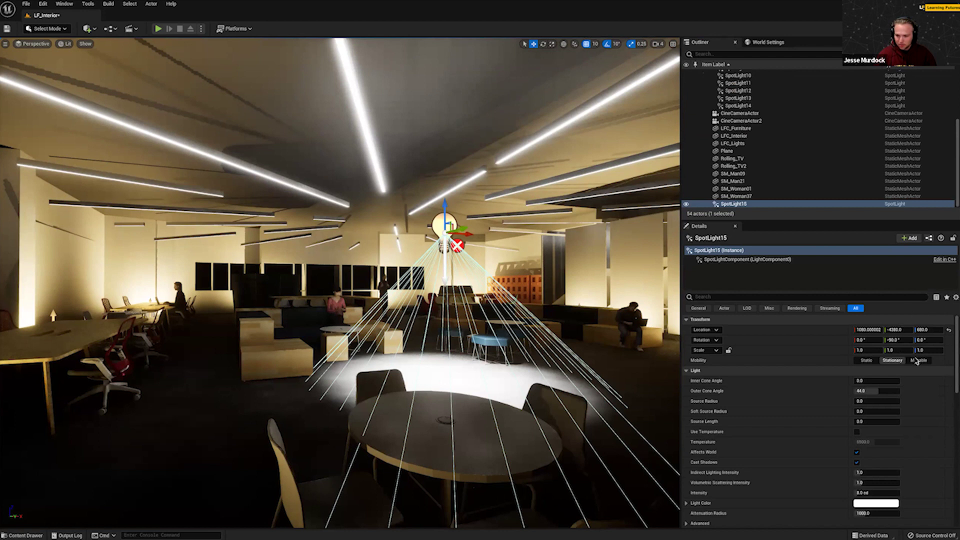
{"action": "scroll", "coordinate": [896, 402], "scroll_direction": "down", "scroll_amount": 10}
{"action": "left_click", "coordinate": [900, 389]}
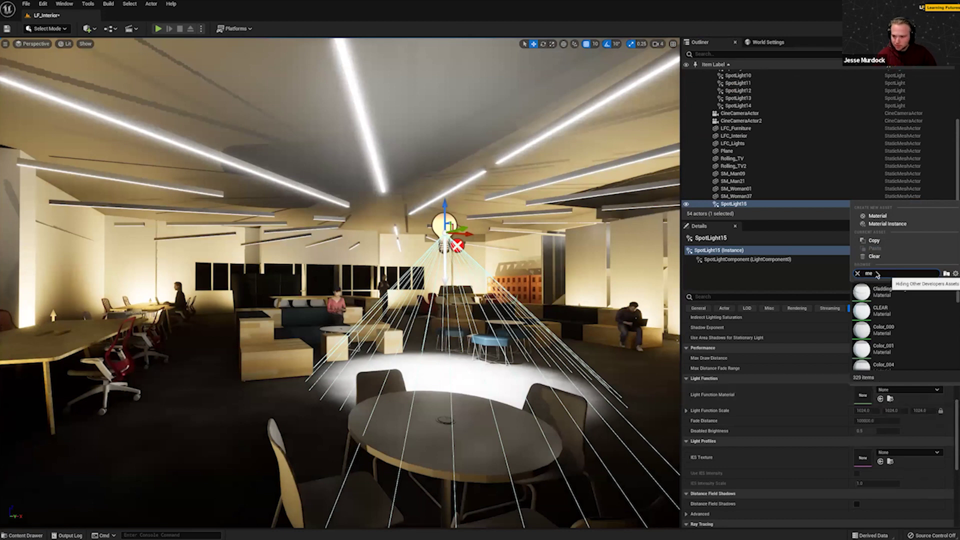
{"action": "type", "text": "me"}
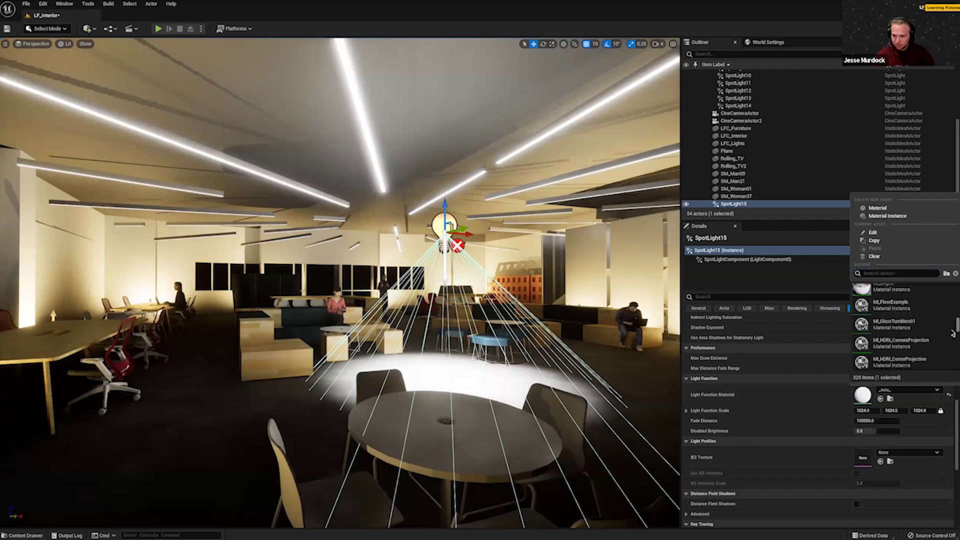
{"action": "left_click_drag", "start_coordinate": [953, 324], "coordinate": [954, 319]}
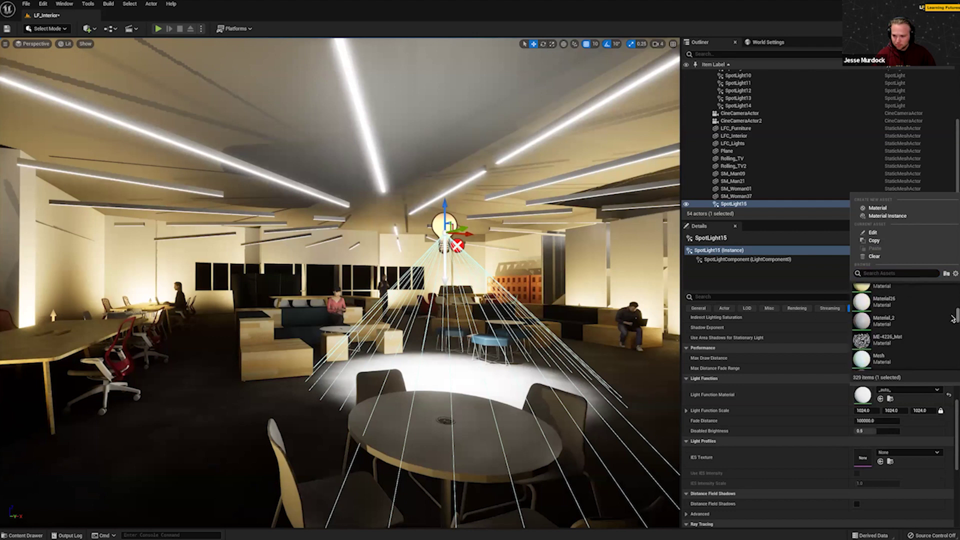
{"action": "left_click", "coordinate": [891, 341]}
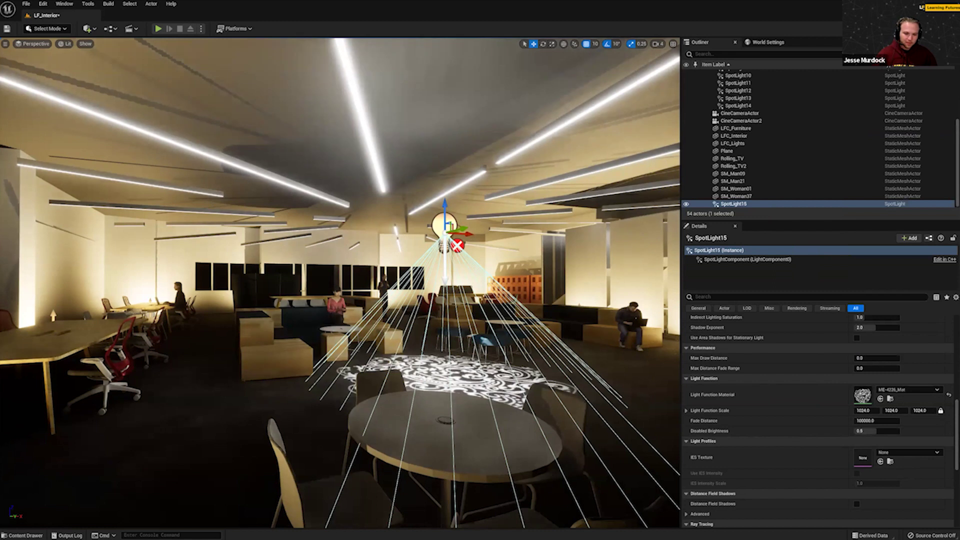
Raise the new spotlight to the ceiling and tilt its pattern toward the seating around the seated woman.
{"action": "left_click_drag", "start_coordinate": [445, 211], "coordinate": [489, 98]}
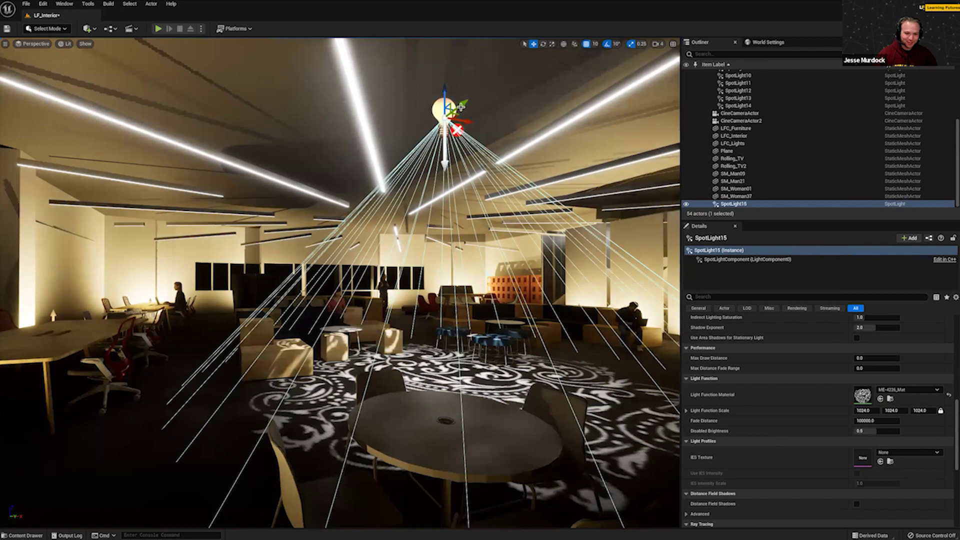
{"action": "key", "text": "e"}
{"action": "left_click_drag", "start_coordinate": [468, 125], "coordinate": [459, 142]}
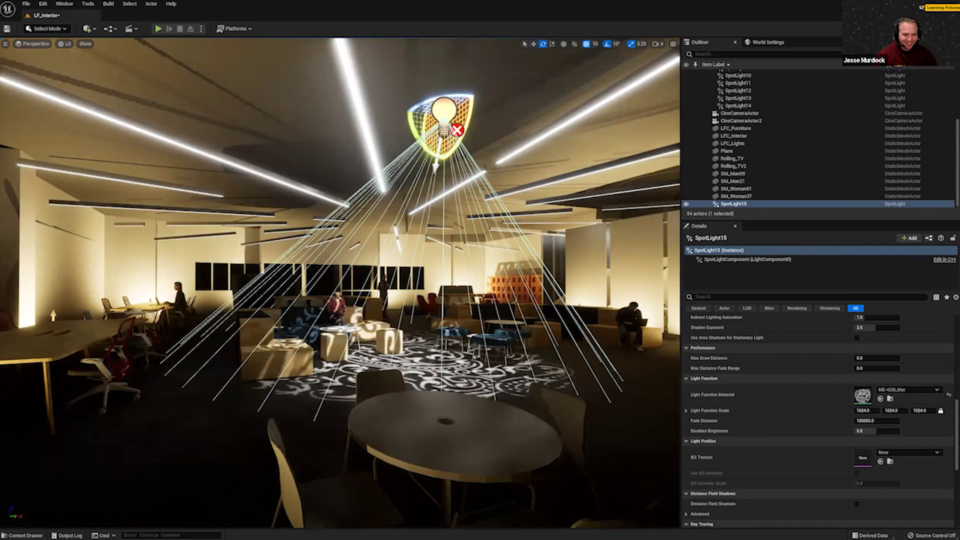
{"action": "right_click_drag", "start_coordinate": [452, 393], "coordinate": [410, 408]}
{"action": "key", "text": "w"}
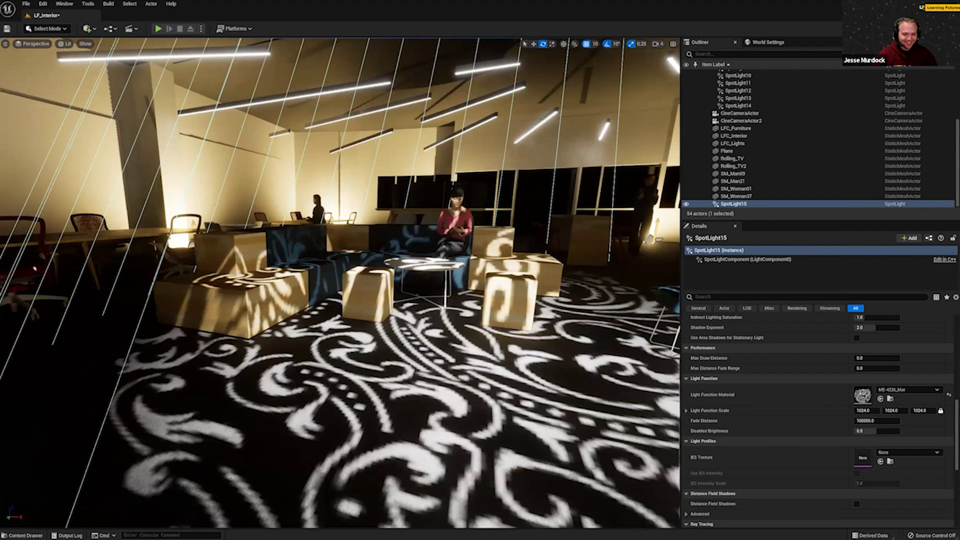
Lower the patterned spotlight to tighten its projection on the lounge seating and clear the selection.
{"action": "key", "text": "f"}
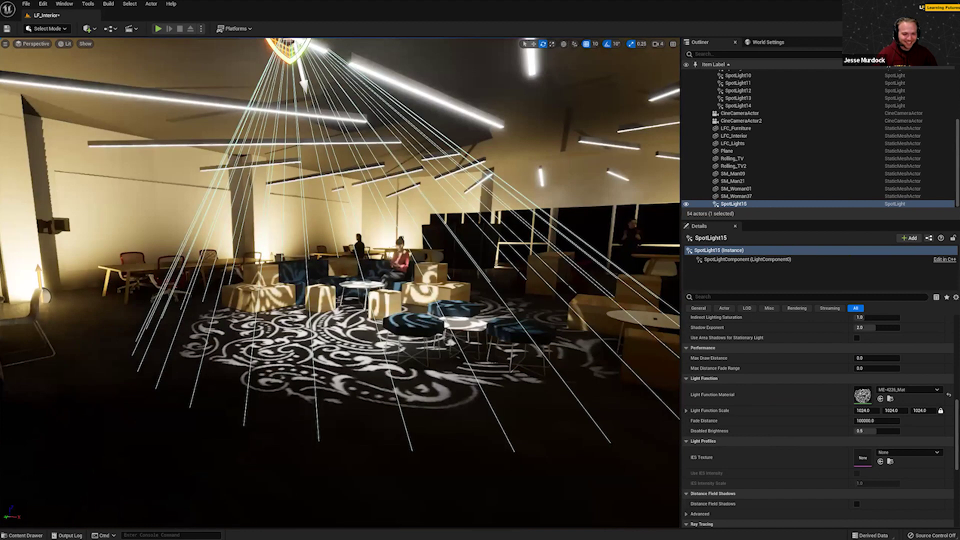
{"action": "key", "text": "w"}
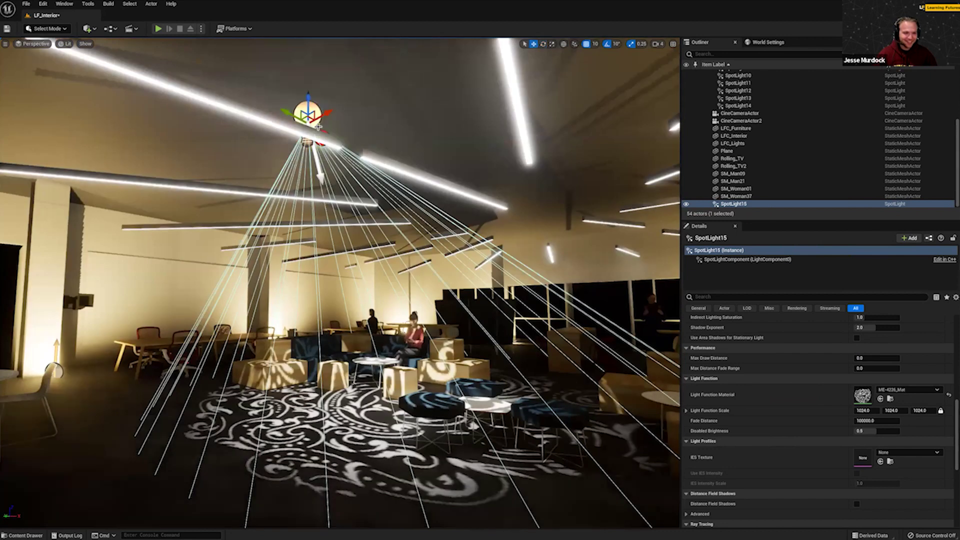
{"action": "left_click_drag", "start_coordinate": [318, 127], "coordinate": [320, 165]}
{"action": "key", "text": "e"}
{"action": "key", "text": "Escape"}
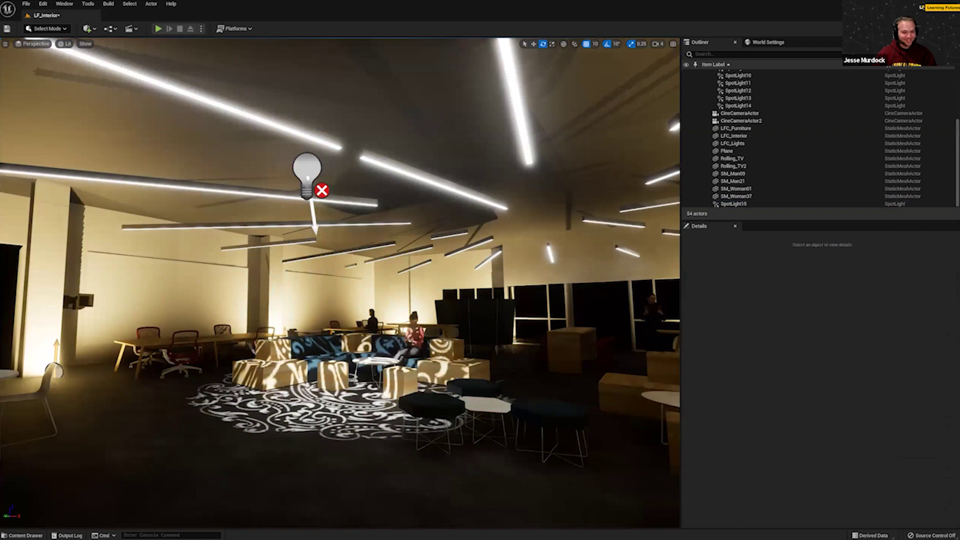
{"action": "right_click_drag", "start_coordinate": [279, 188], "coordinate": [371, 220]}
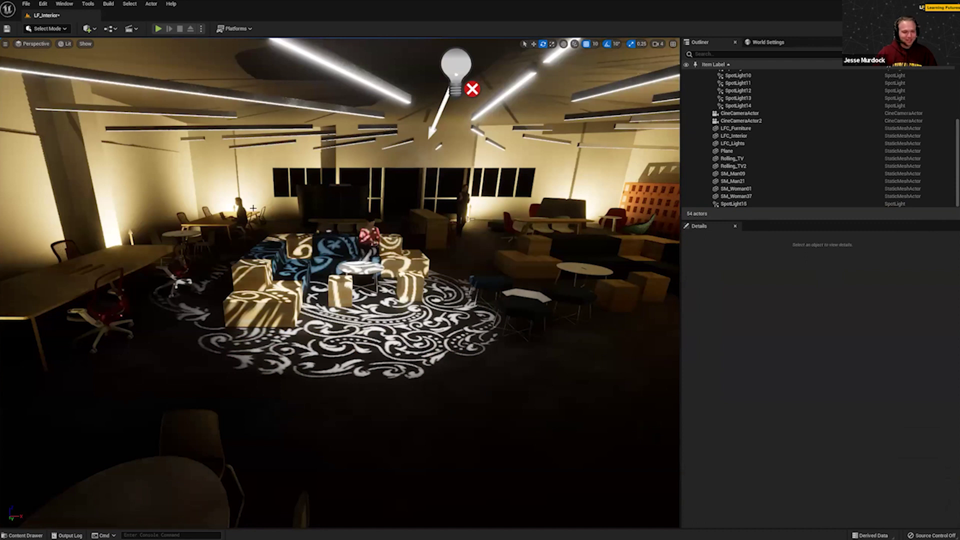
Duplicate the patterned spotlight over the seated man's seating area, rotate it to aim there, adjust its position and clear the selection.
{"action": "left_click", "coordinate": [464, 94]}
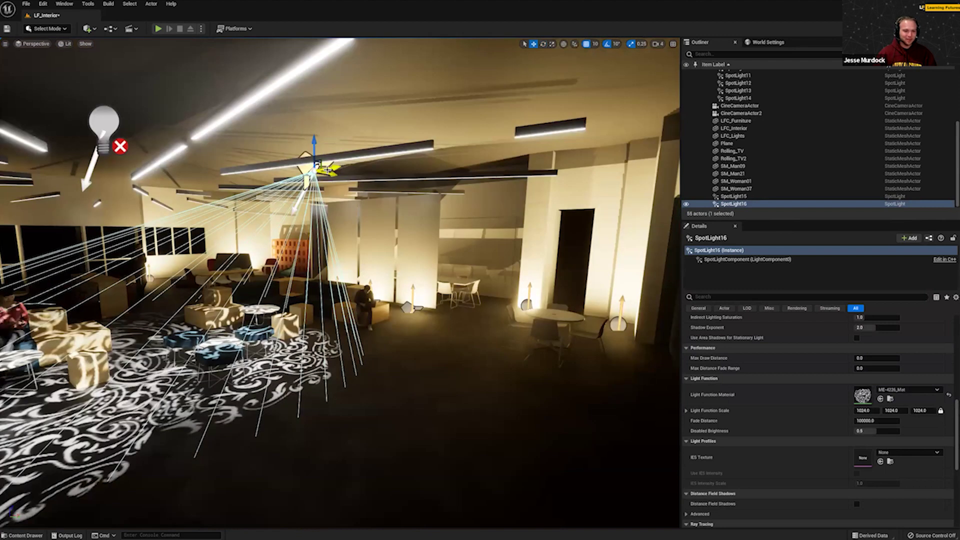
{"action": "key", "text": "e"}
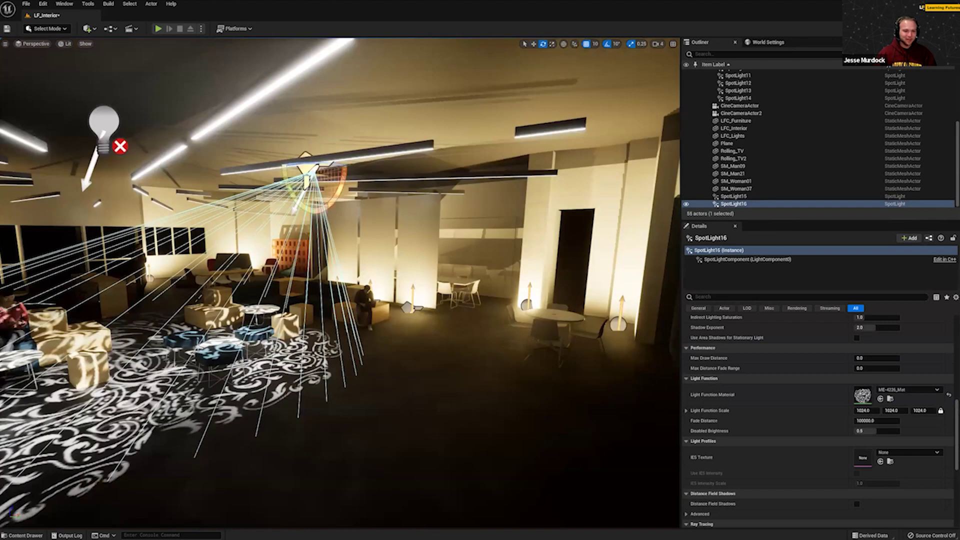
{"action": "left_click_drag", "start_coordinate": [328, 165], "coordinate": [323, 163]}
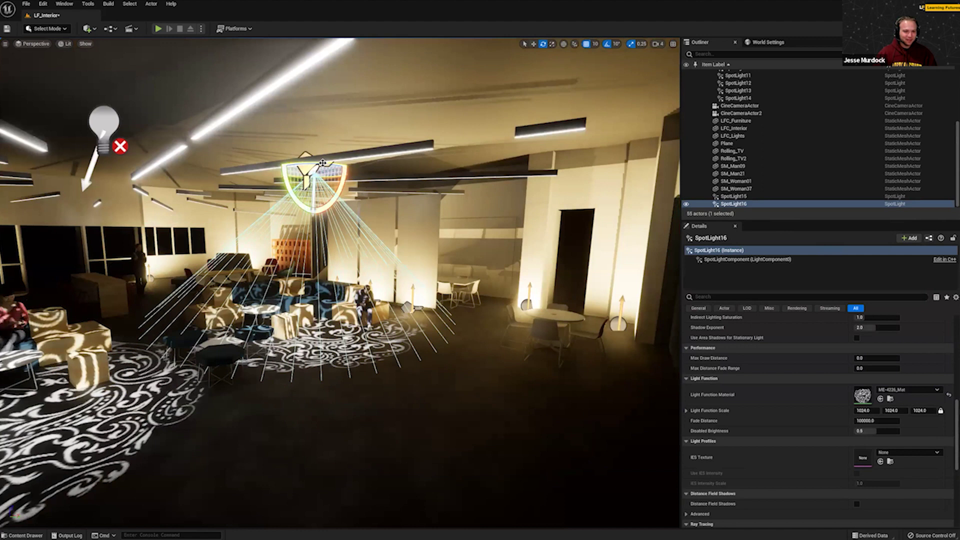
{"action": "key", "text": "w"}
{"action": "left_click_drag", "start_coordinate": [322, 163], "coordinate": [287, 154]}
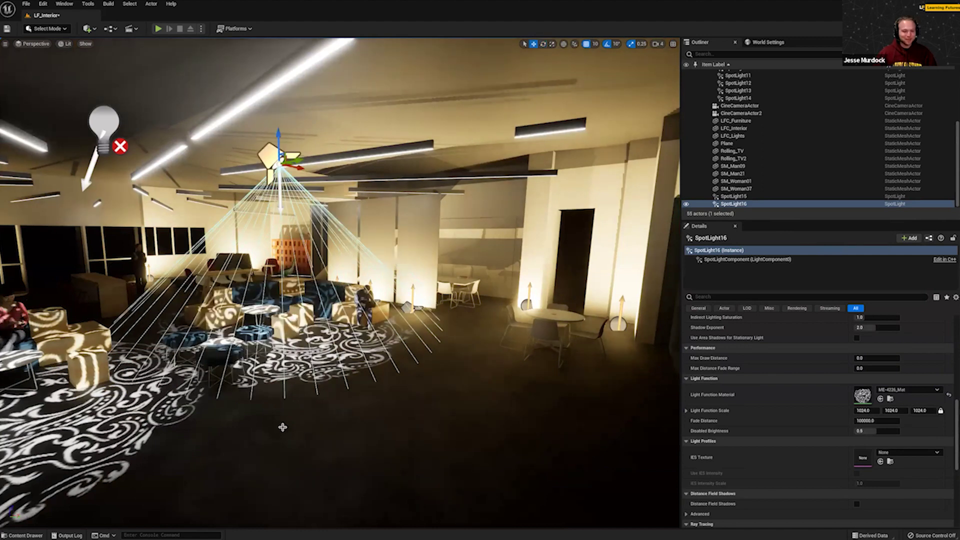
{"action": "right_click_drag", "start_coordinate": [446, 356], "coordinate": [412, 403]}
{"action": "key", "text": "Escape"}
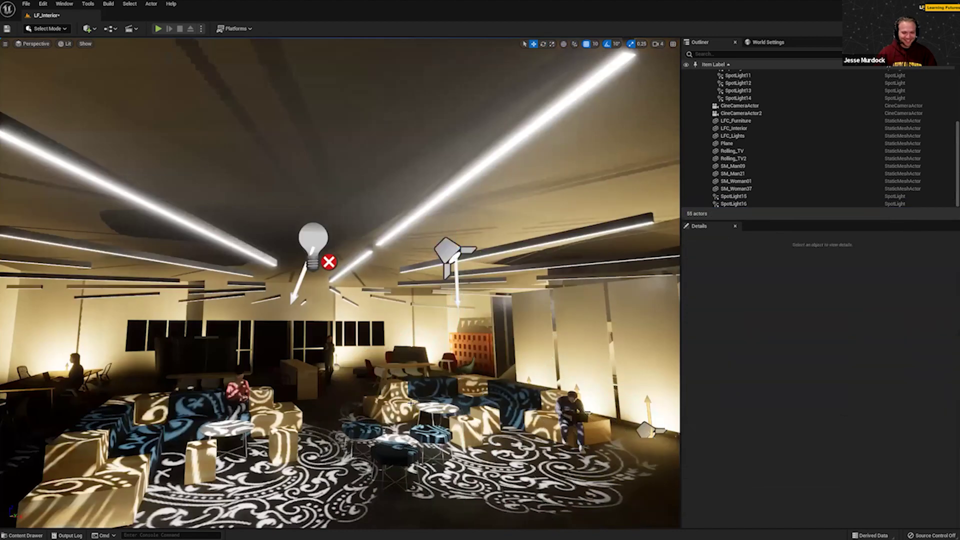
Set the light color of both patterned spotlights to a pinkish red.
{"action": "right_click_drag", "start_coordinate": [330, 365], "coordinate": [350, 470]}
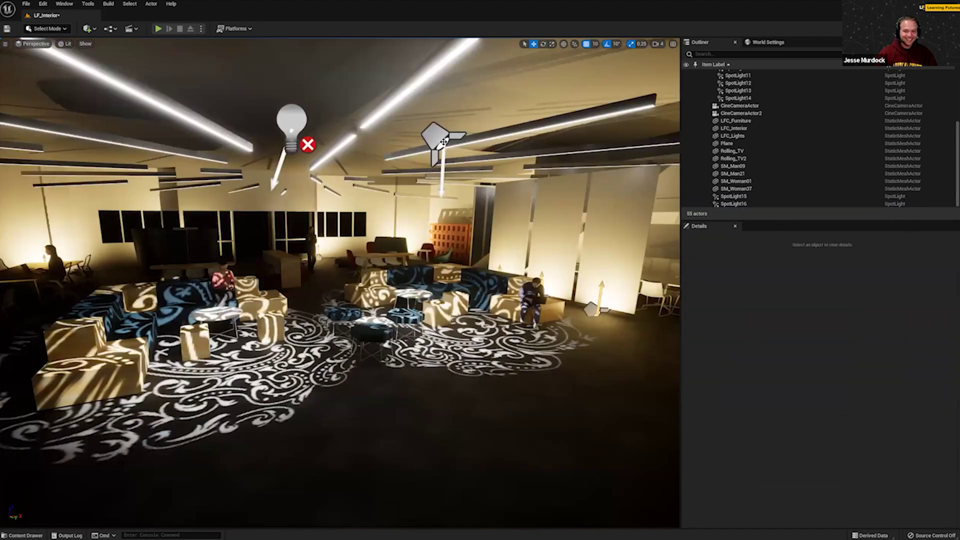
{"action": "key", "text": "ctrl+z"}
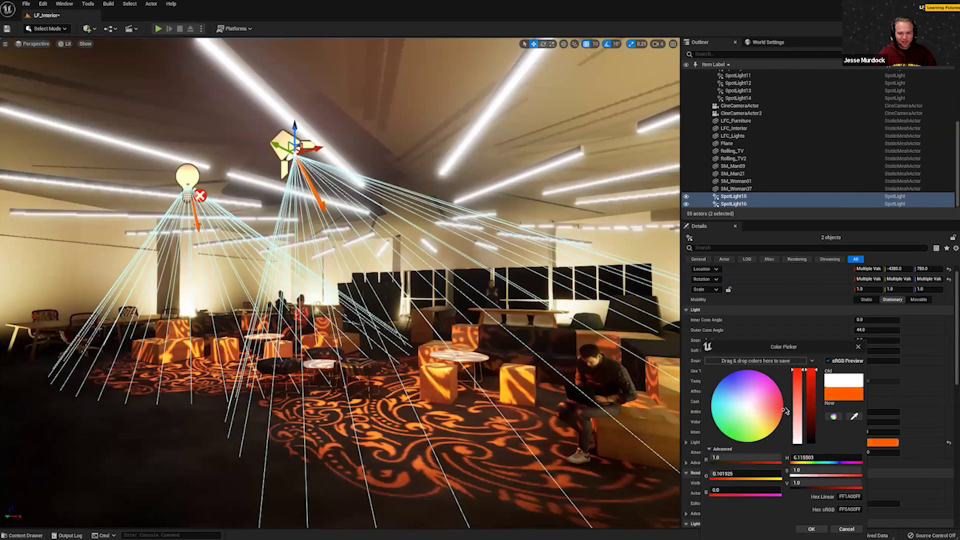
{"action": "left_click_drag", "start_coordinate": [779, 410], "coordinate": [791, 410]}
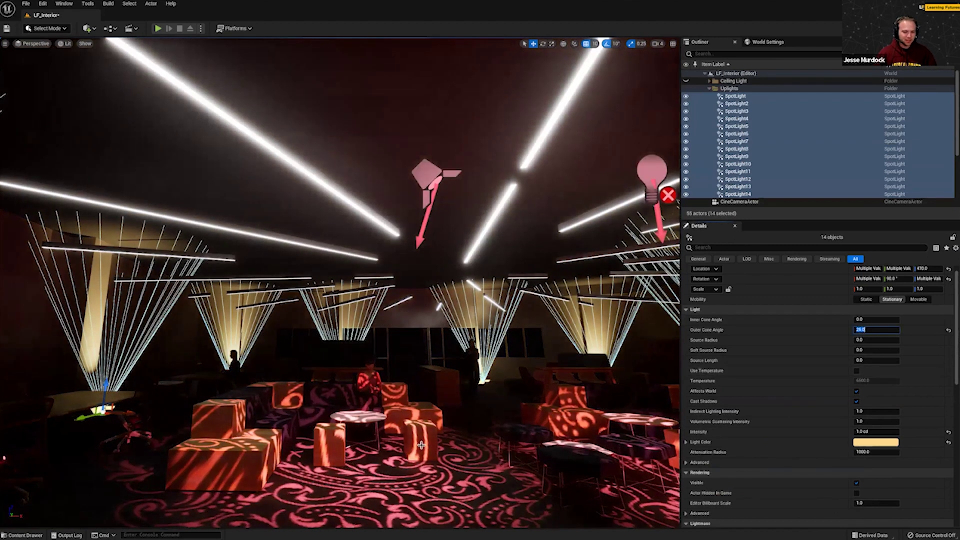
Duplicate one patterned spotlight over the seating at the far end of the room and clear the selection.
{"action": "right_click_drag", "start_coordinate": [421, 445], "coordinate": [600, 441]}
{"action": "key", "text": "Escape"}
{"action": "right_click_drag", "start_coordinate": [240, 420], "coordinate": [335, 406]}
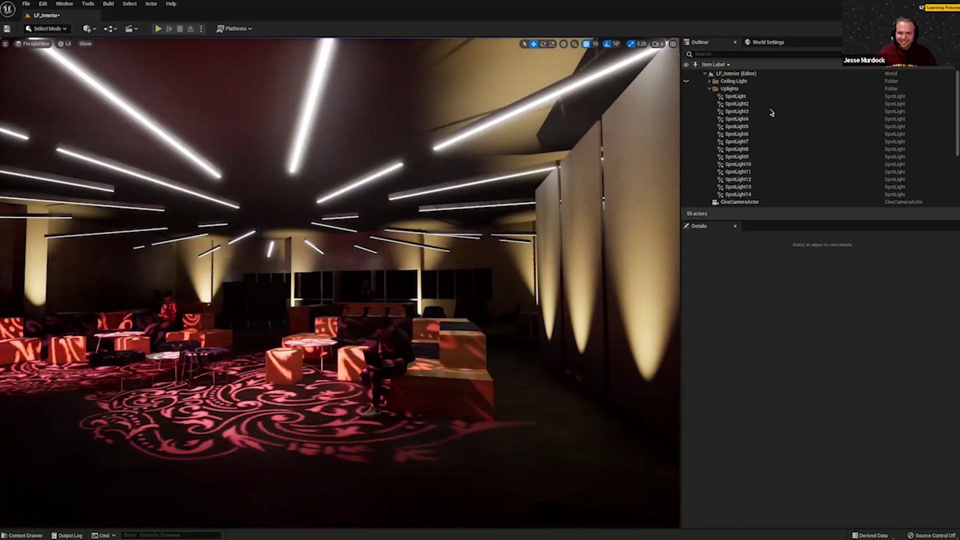
{"action": "right_click_drag", "start_coordinate": [165, 298], "coordinate": [296, 305]}
{"action": "key", "text": "g"}
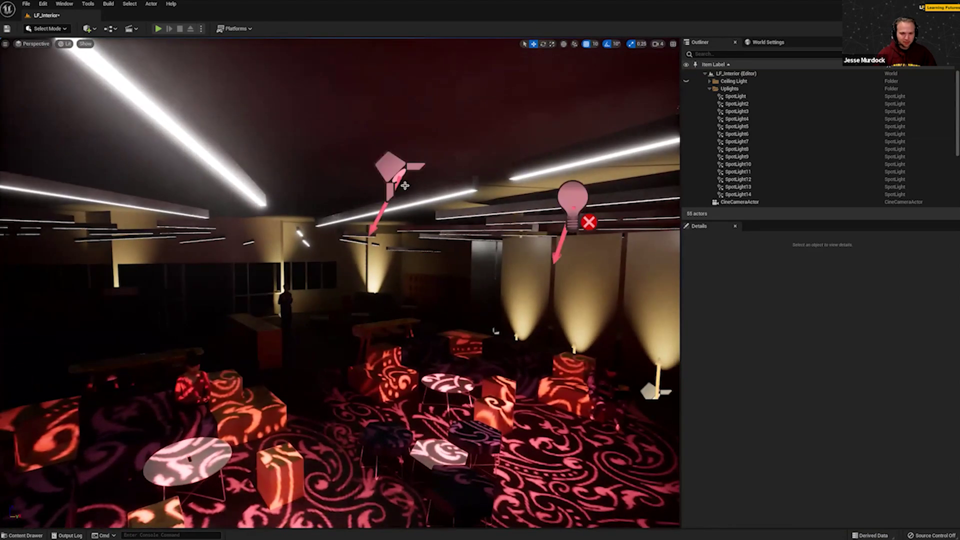
{"action": "left_click", "coordinate": [571, 212]}
{"action": "left_click_drag", "start_coordinate": [598, 203], "coordinate": [370, 244], "text": "alt"}
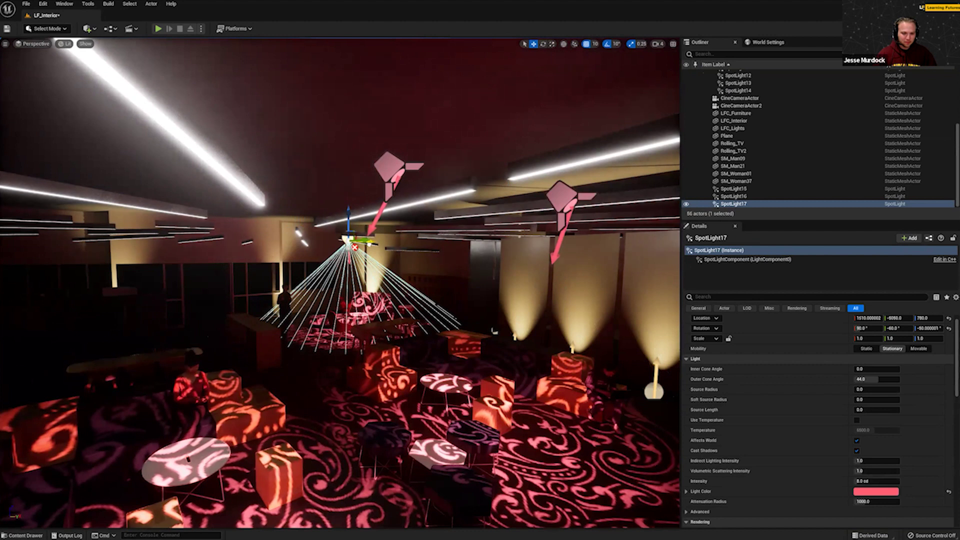
{"action": "key", "text": "Escape"}
{"action": "right_click_drag", "start_coordinate": [318, 387], "coordinate": [315, 330]}
{"action": "key", "text": "g"}
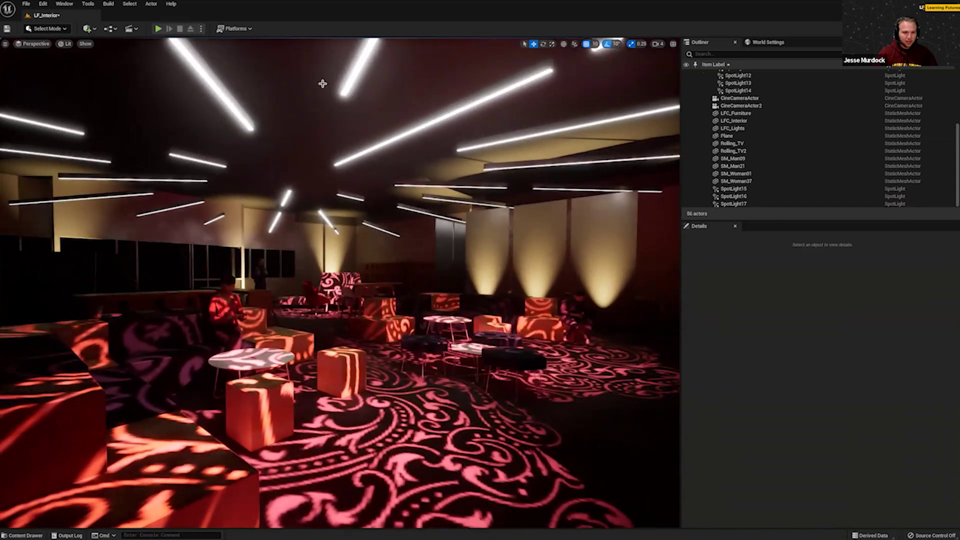
Remove the emissive glow from the ceiling fixtures' Color_M00 material, minimize the material editor and clear the selection.
{"action": "left_click", "coordinate": [356, 76]}
{"action": "double_click", "coordinate": [862, 439]}
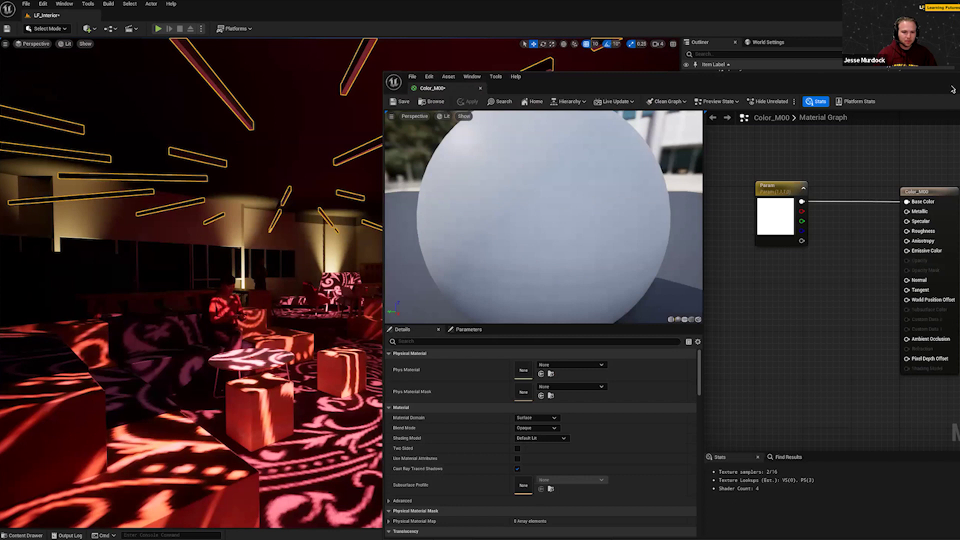
{"action": "left_click_drag", "start_coordinate": [892, 83], "coordinate": [832, 125]}
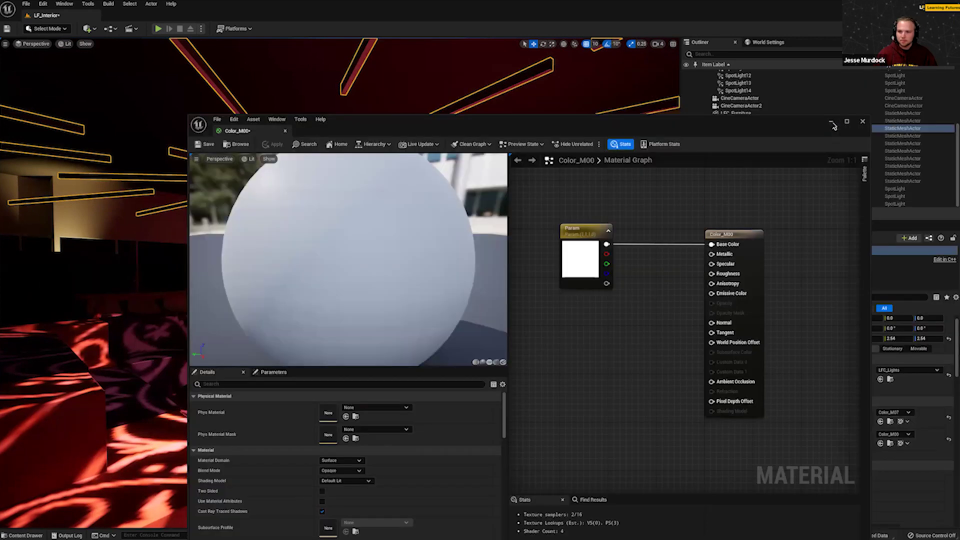
{"action": "left_click", "coordinate": [832, 124]}
{"action": "key", "text": "Escape"}
{"action": "right_click_drag", "start_coordinate": [377, 330], "coordinate": [429, 380]}
{"action": "key", "text": "d"}
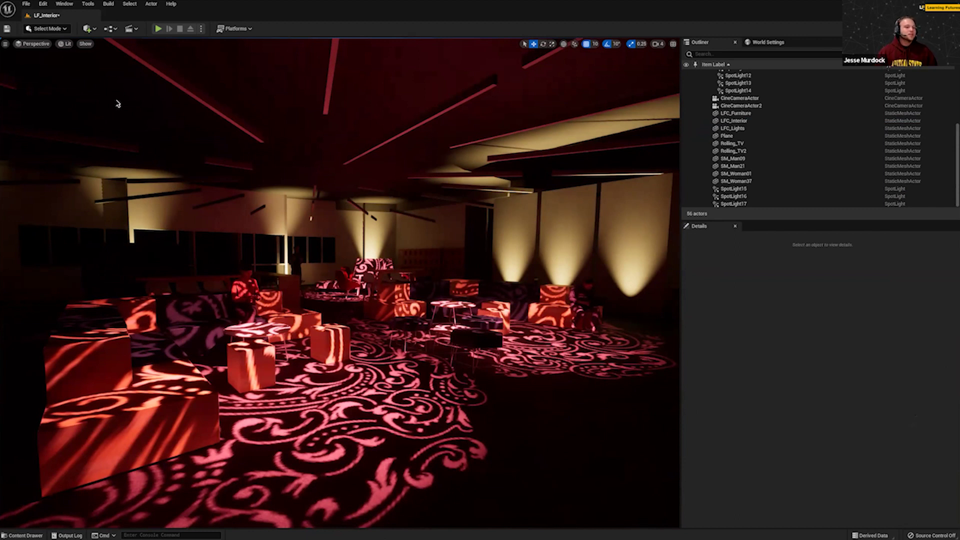
Place a Cine Camera Actor on the lounge floor and start piloting it.
{"action": "left_click", "coordinate": [87, 28]}
{"action": "mouse_move", "coordinate": [117, 117]}
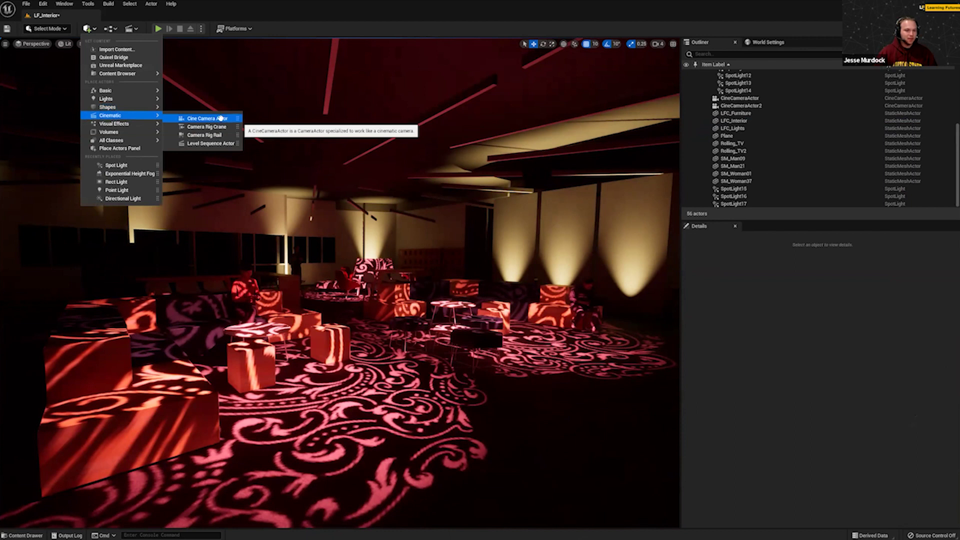
{"action": "left_click_drag", "start_coordinate": [222, 119], "coordinate": [363, 383]}
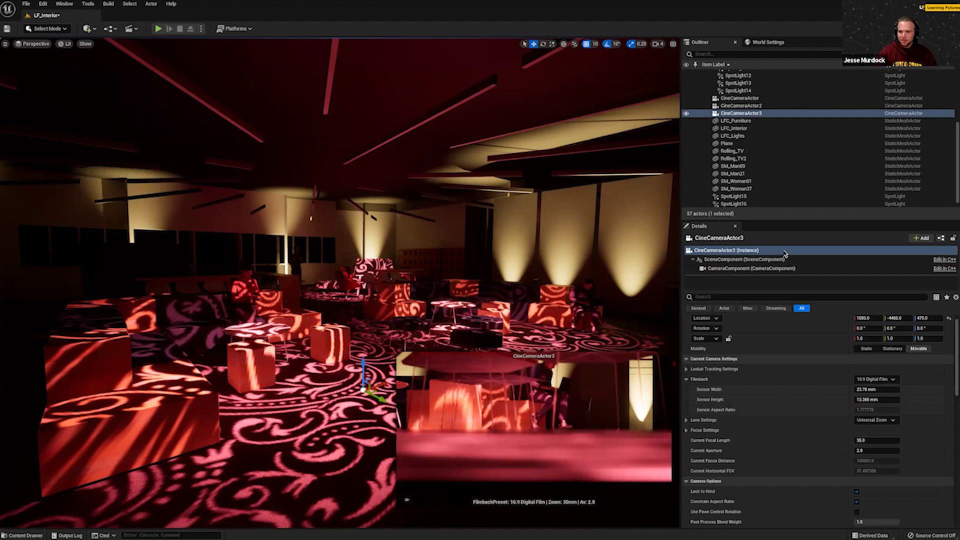
{"action": "right_click", "coordinate": [748, 117]}
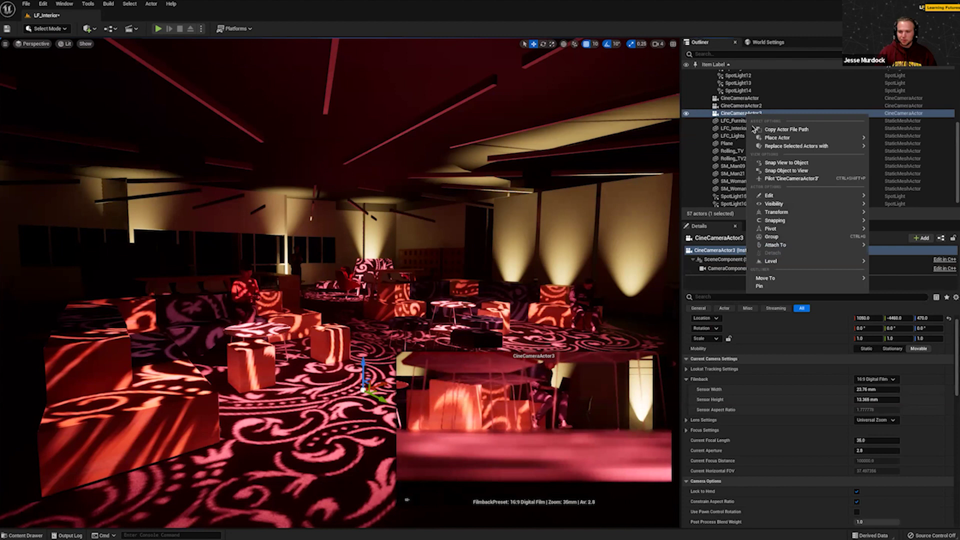
{"action": "left_click", "coordinate": [798, 180]}
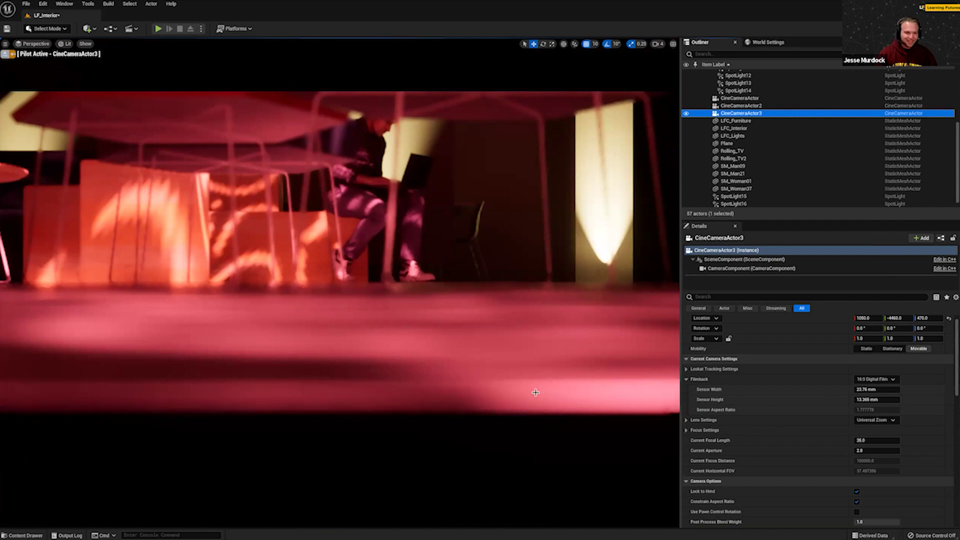
Fly the piloted camera up and around to frame the seated woman and the patterned lounge seating.
{"action": "right_click_drag", "start_coordinate": [641, 327], "coordinate": [537, 344]}
{"action": "key", "text": "e"}
{"action": "right_click_drag", "start_coordinate": [350, 300], "coordinate": [531, 298]}
{"action": "key", "text": "a"}
{"action": "key", "text": "s"}
{"action": "key", "text": "w"}
{"action": "key", "text": "a"}
{"action": "key", "text": "w"}
{"action": "key", "text": "w"}
{"action": "key", "text": "a"}
{"action": "right_click_drag", "start_coordinate": [415, 296], "coordinate": [510, 291]}
{"action": "right_click_drag", "start_coordinate": [371, 346], "coordinate": [370, 364]}
{"action": "key", "text": "q"}
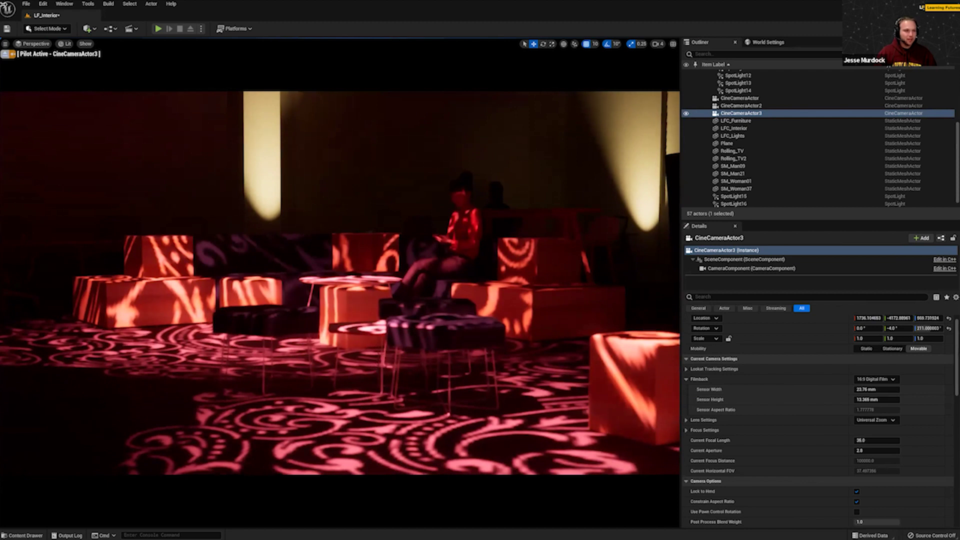
Stop piloting the new cine camera, reselect it and pilot it again.
{"action": "left_click", "coordinate": [5, 54]}
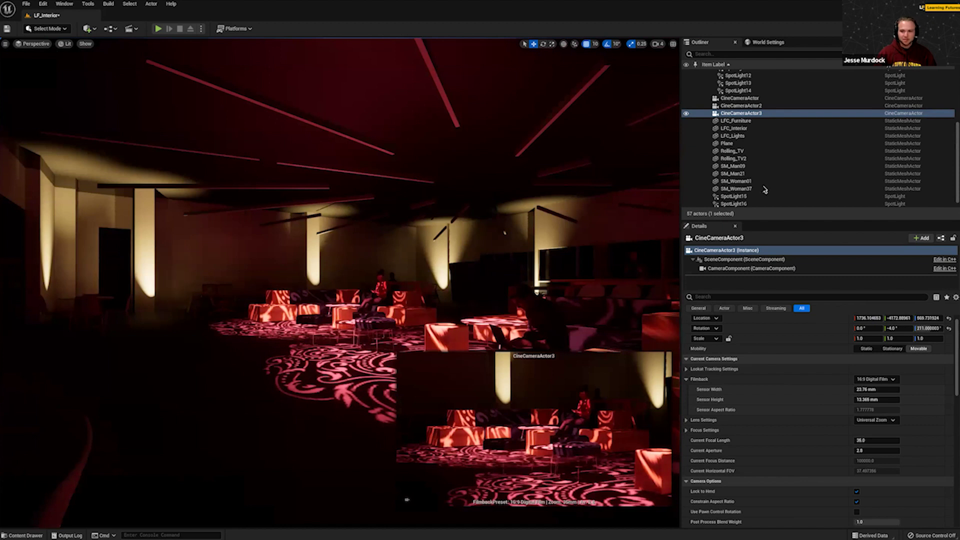
{"action": "left_click", "coordinate": [746, 117]}
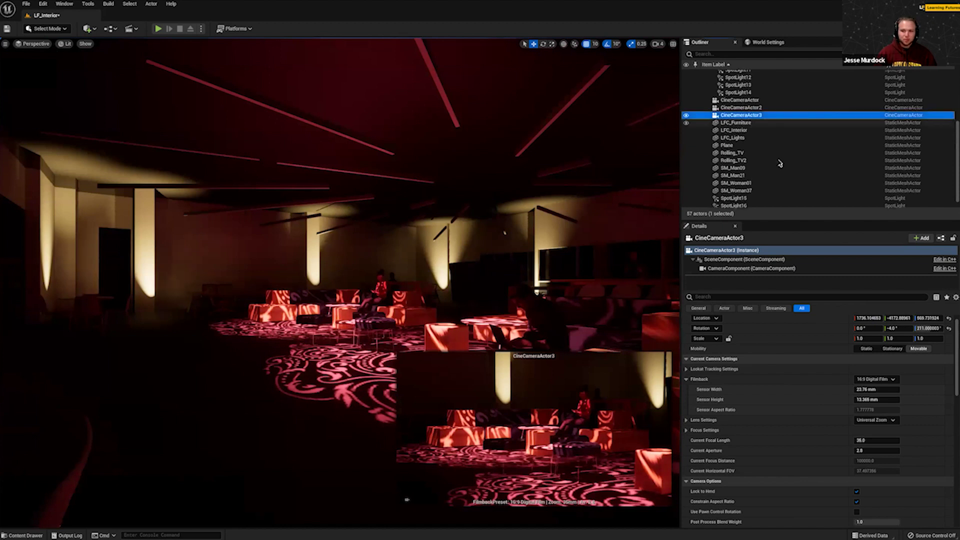
{"action": "key", "text": "ctrl+shift+p"}
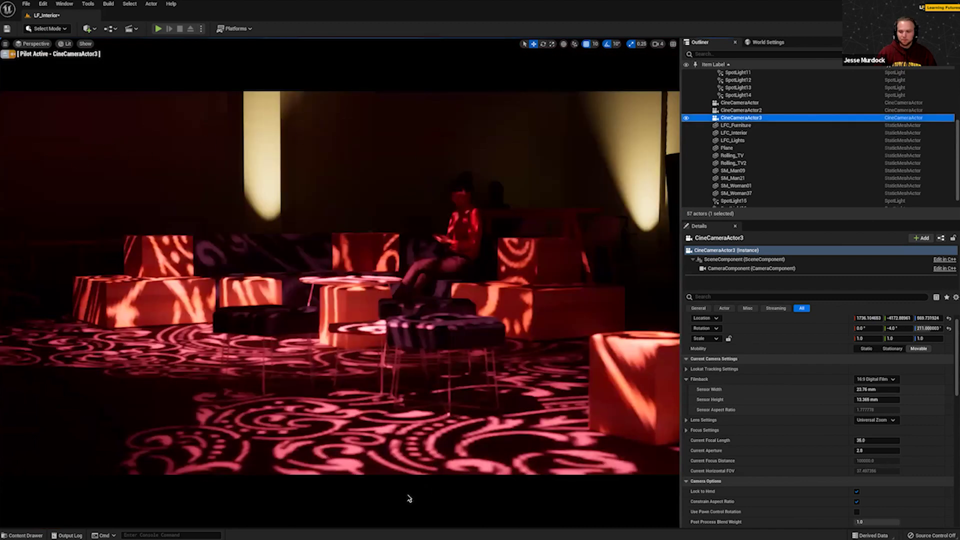
Try focal lengths of about 35 and 61 on the cine camera, and set it to 15.
{"action": "mouse_move", "coordinate": [876, 441]}
{"action": "left_mouse_down"}
{"action": "mouse_move", "coordinate": [818, 440]}
{"action": "mouse_move", "coordinate": [895, 441]}
{"action": "left_mouse_up"}
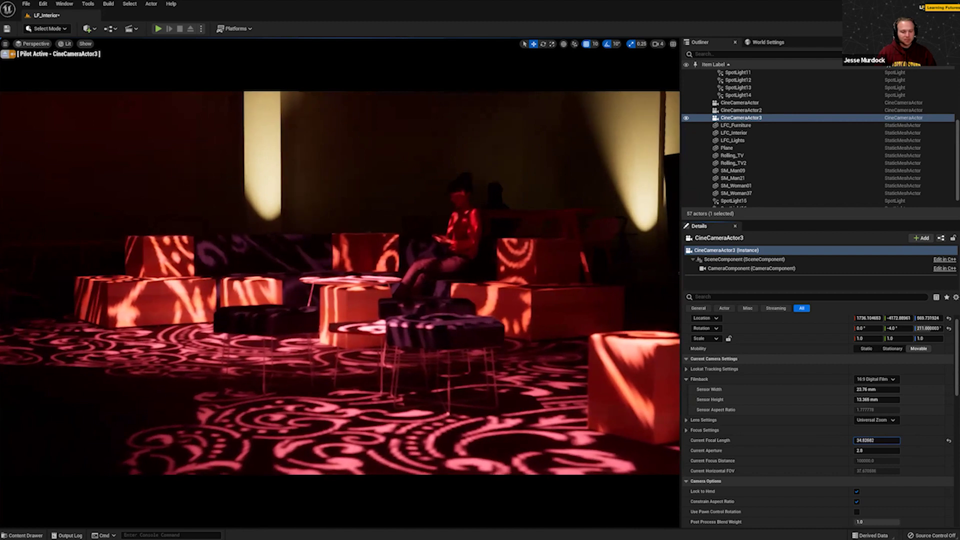
{"action": "right_click_drag", "start_coordinate": [340, 283], "coordinate": [340, 290]}
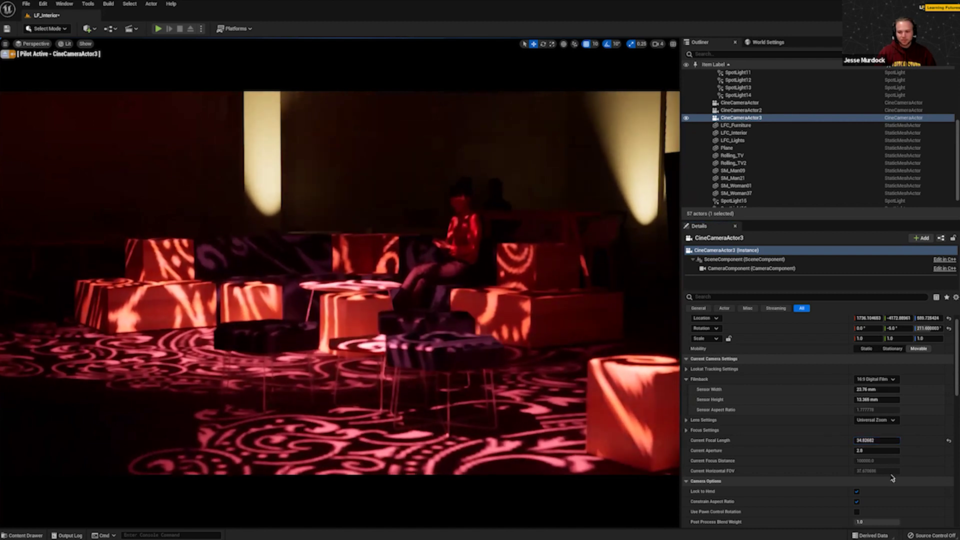
{"action": "left_click_drag", "start_coordinate": [859, 442], "coordinate": [879, 441]}
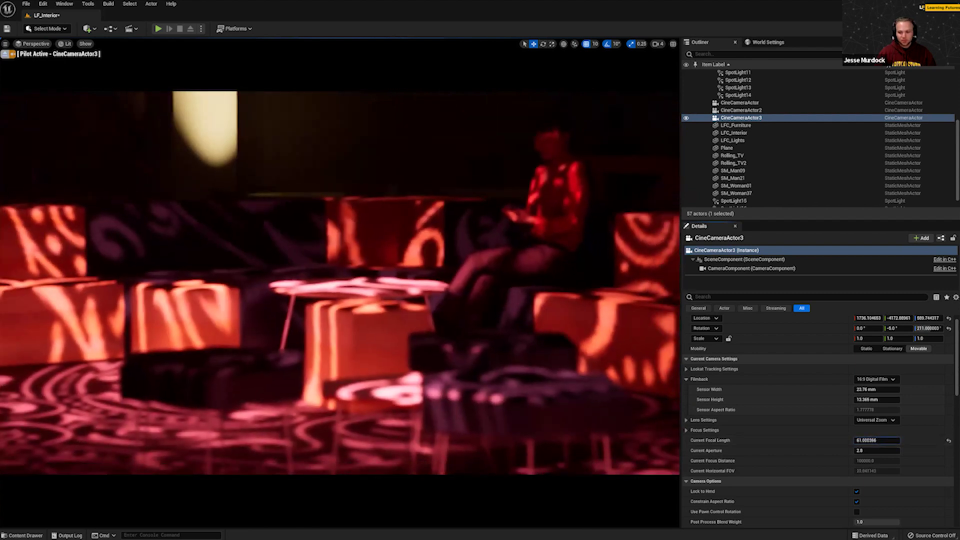
{"action": "left_click", "coordinate": [889, 438]}
{"action": "type", "text": "15"}
{"action": "key", "text": "Return"}
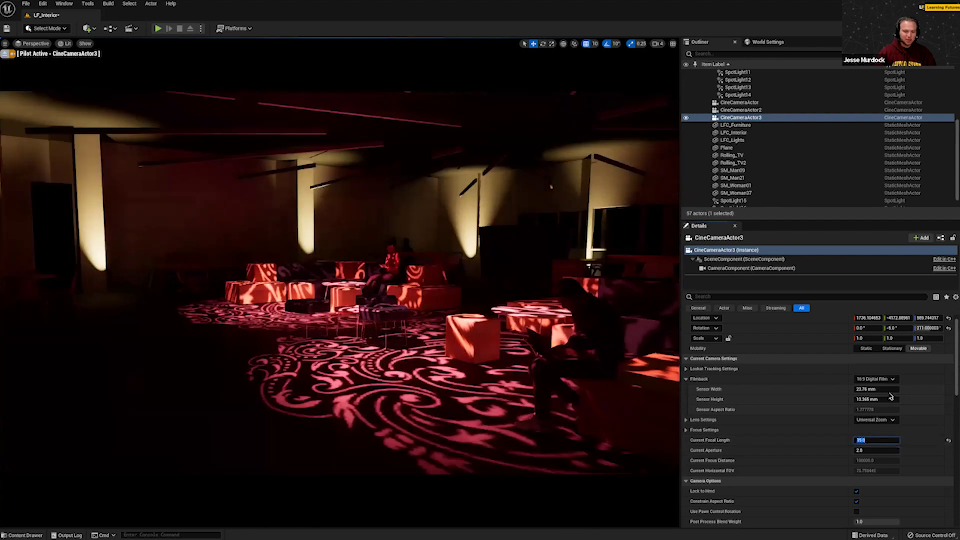
Compare wider focal lengths of 11 and 8 while adjusting the camera's aim, and set the focal length back to 15.
{"action": "right_click_drag", "start_coordinate": [197, 347], "coordinate": [254, 378]}
{"action": "key", "text": "d"}
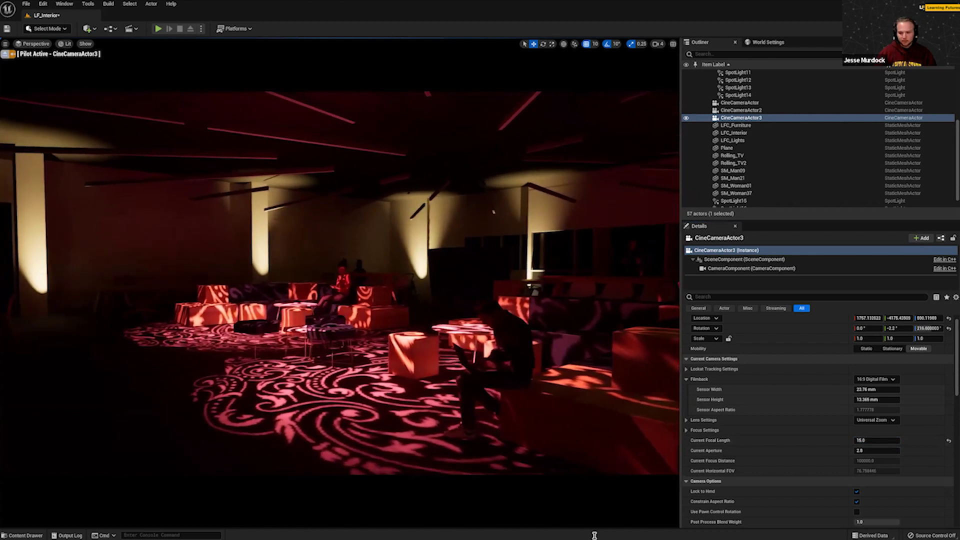
{"action": "left_click", "coordinate": [870, 441]}
{"action": "type", "text": "11"}
{"action": "key", "text": "Return"}
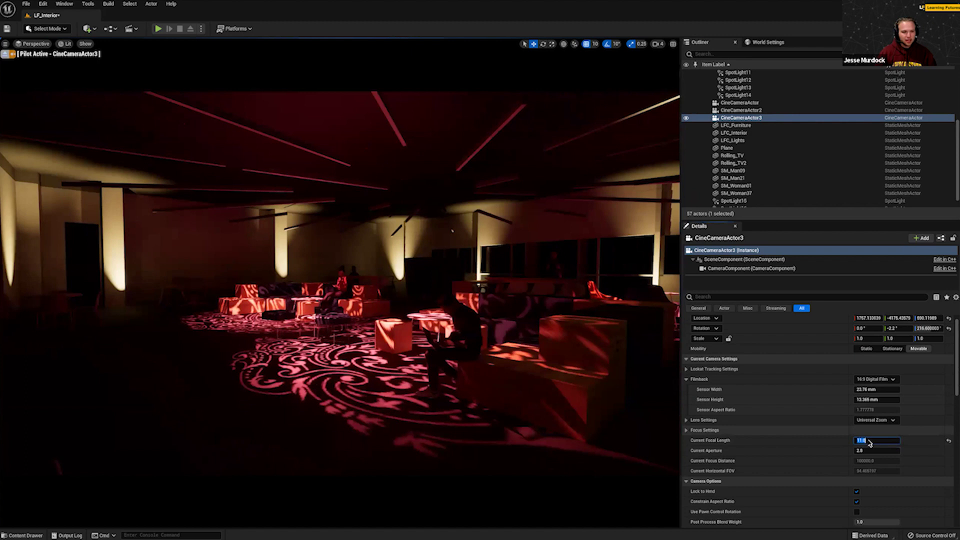
{"action": "mouse_move", "coordinate": [367, 343]}
{"action": "right_mouse_down"}
{"action": "mouse_move", "coordinate": [377, 321]}
{"action": "mouse_move", "coordinate": [378, 332]}
{"action": "right_mouse_up"}
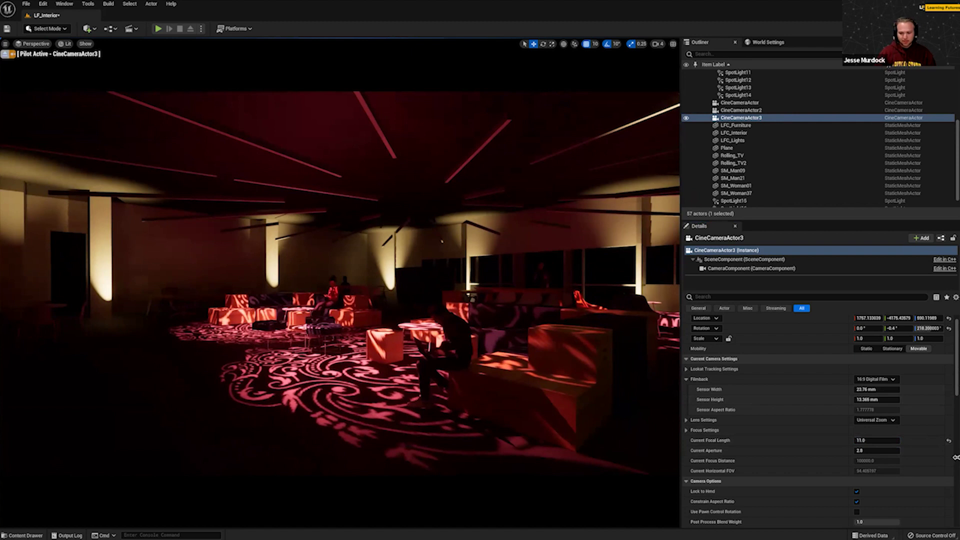
{"action": "left_click", "coordinate": [877, 440]}
{"action": "type", "text": "8"}
{"action": "key", "text": "Return"}
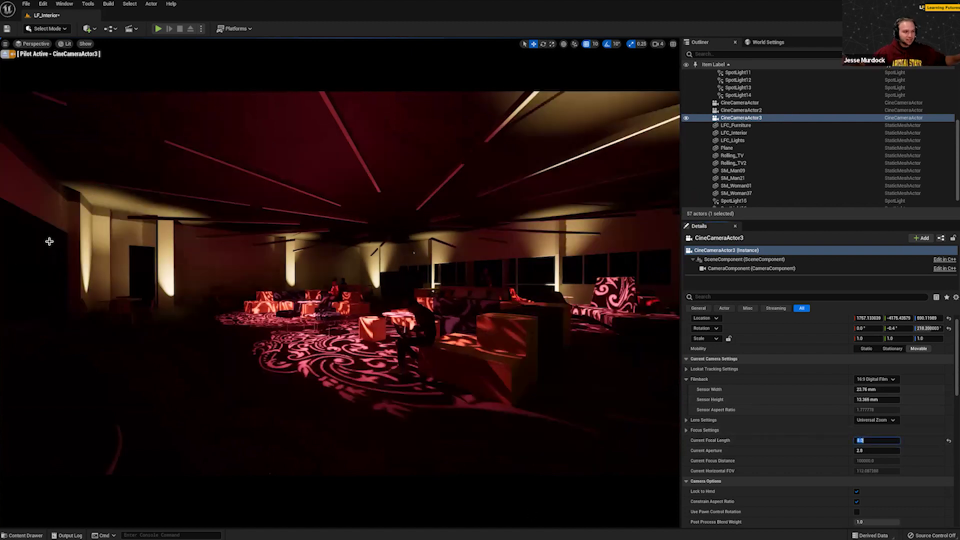
{"action": "type", "text": "11"}
{"action": "key", "text": "Return"}
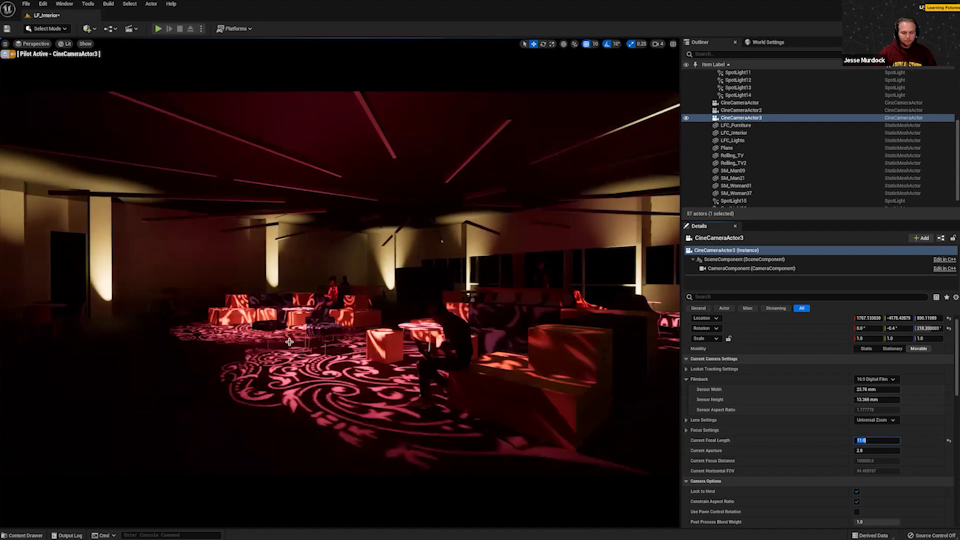
{"action": "type", "text": "15"}
{"action": "key", "text": "Return"}
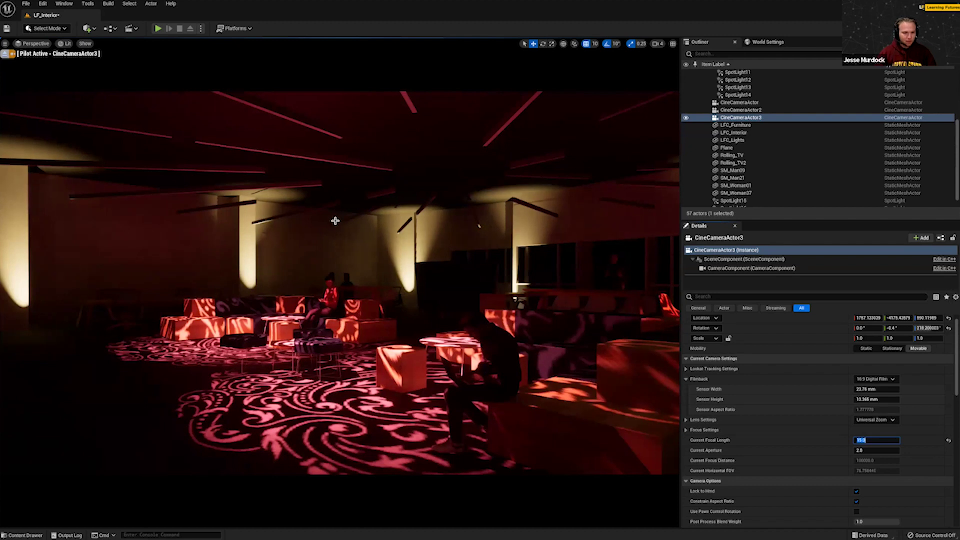
Move the piloted camera across the lounge to frame the seated man in front of the uplit wall panels.
{"action": "right_click_drag", "start_coordinate": [257, 304], "coordinate": [485, 303]}
{"action": "key", "text": "a"}
{"action": "key", "text": "q"}
{"action": "key", "text": "a"}
{"action": "key", "text": "w"}
{"action": "right_click_drag", "start_coordinate": [600, 311], "coordinate": [600, 311]}
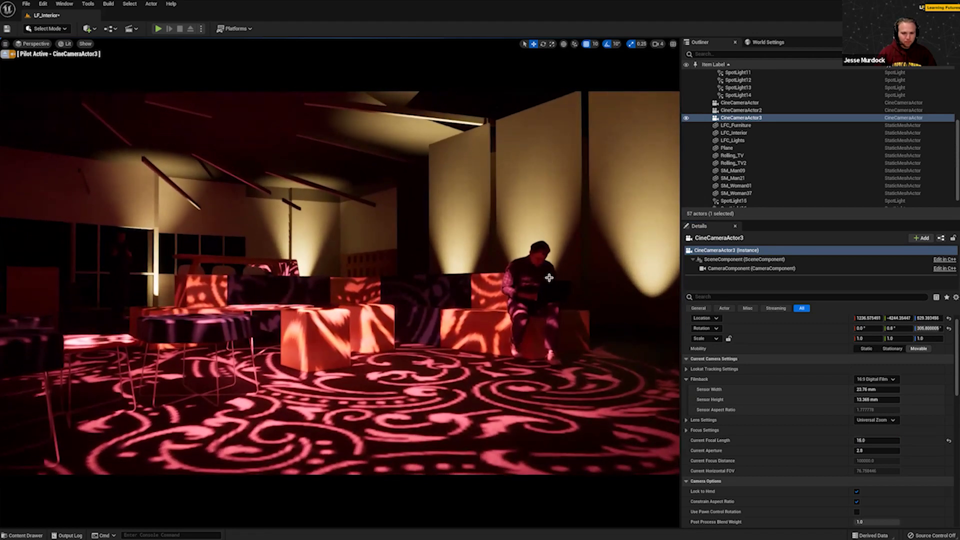
Rotate the seated man and move him back into the gap between the seating blocks, and clear the selection.
{"action": "left_click", "coordinate": [550, 280]}
{"action": "key", "text": "e"}
{"action": "left_click_drag", "start_coordinate": [548, 364], "coordinate": [539, 364]}
{"action": "key", "text": "w"}
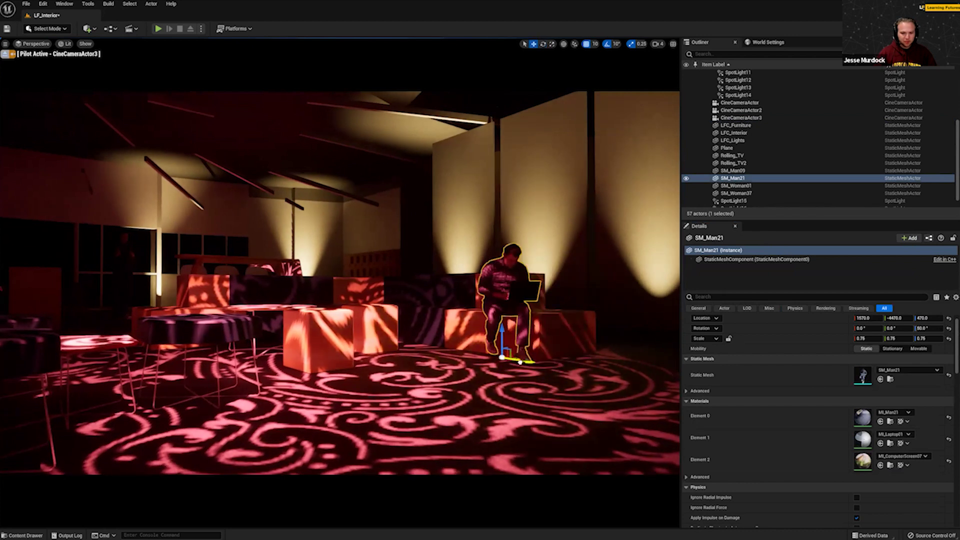
{"action": "key", "text": "e"}
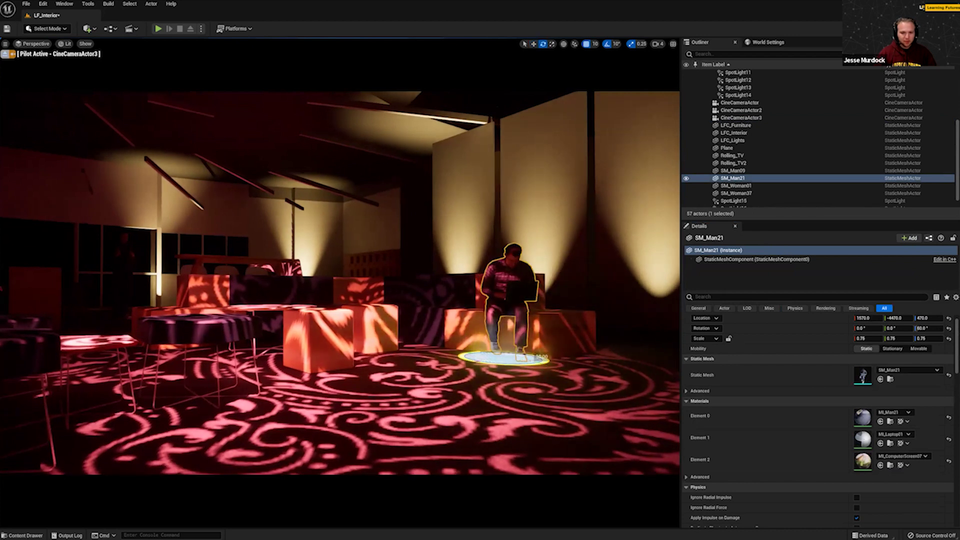
{"action": "key", "text": "w"}
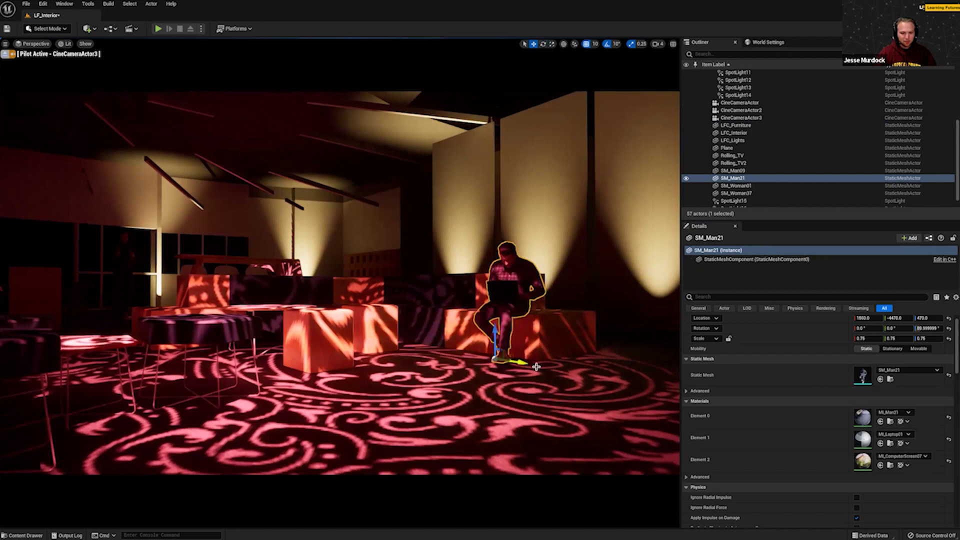
{"action": "left_click_drag", "start_coordinate": [485, 359], "coordinate": [423, 350]}
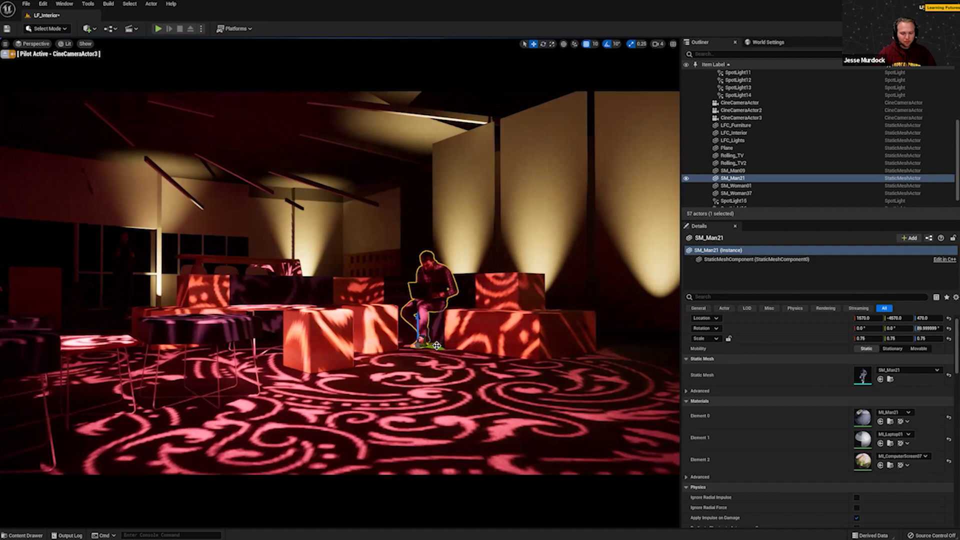
{"action": "key", "text": "Escape"}
Raise the piloted camera and aim it slightly down at the seated man and the patterned floor, leaving nothing selected.
{"action": "right_click_drag", "start_coordinate": [430, 345], "coordinate": [445, 365]}
{"action": "key", "text": "e"}
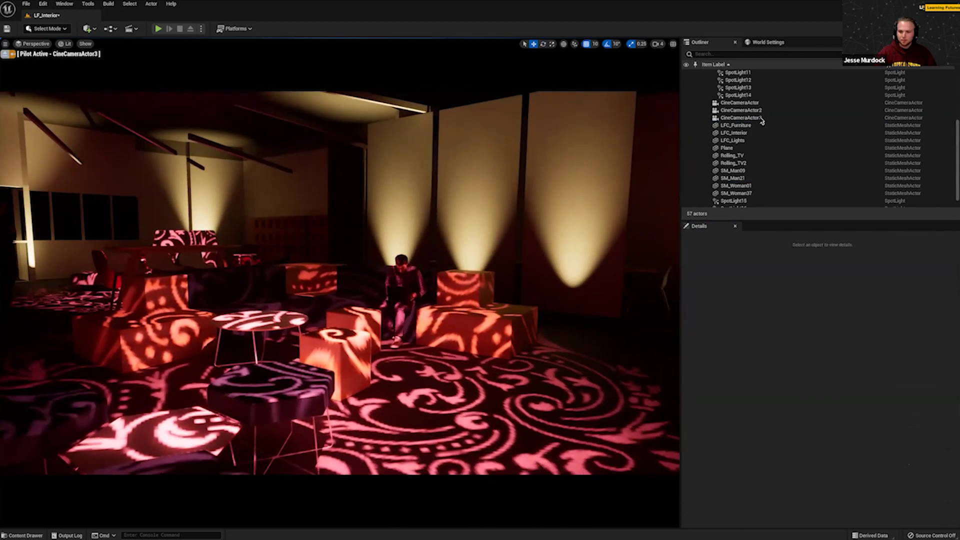
{"action": "left_click", "coordinate": [643, 142]}
{"action": "key", "text": "Escape"}
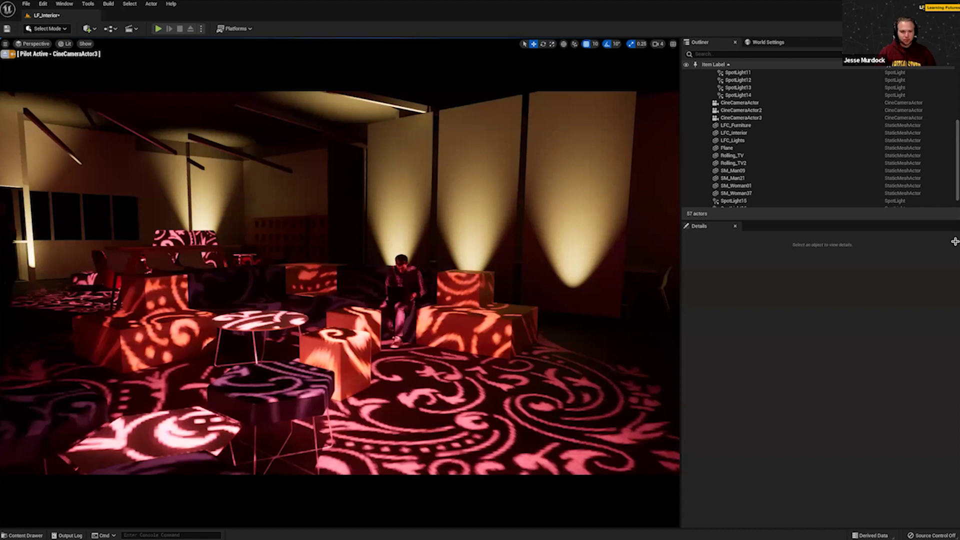
Compare the Super 16mm and Full Frame DSLR filmback presets on the cine camera, and choose 16:9 Film.
{"action": "left_click", "coordinate": [736, 125]}
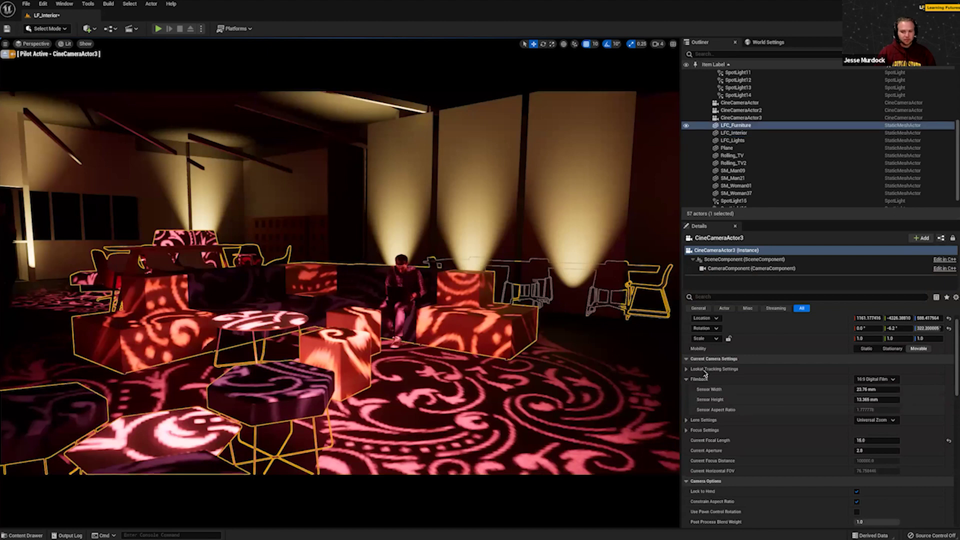
{"action": "key", "text": "Escape"}
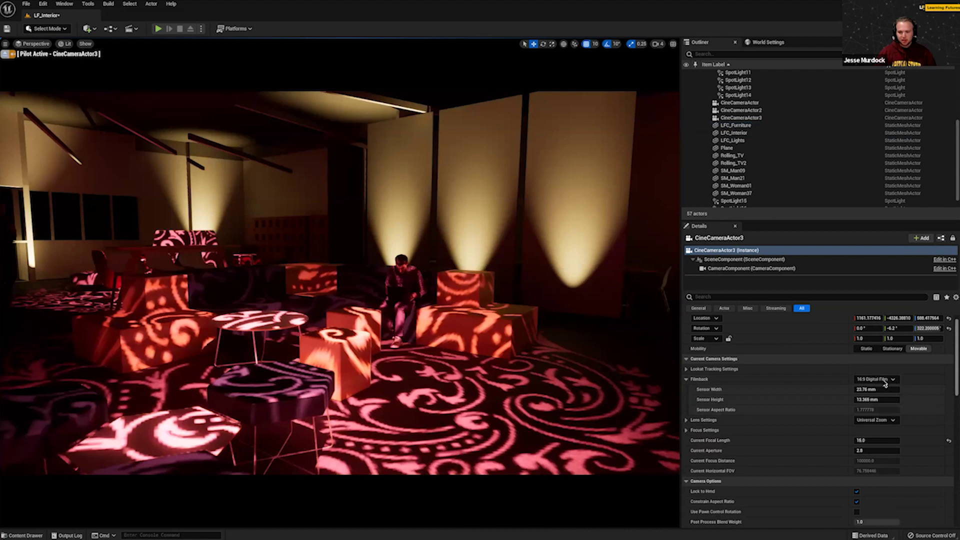
{"action": "left_click", "coordinate": [883, 380]}
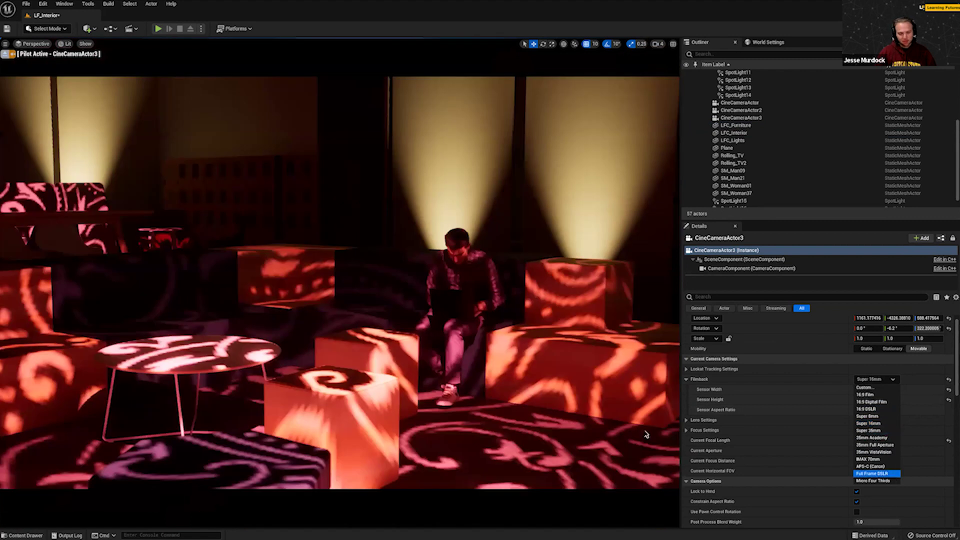
{"action": "left_click", "coordinate": [697, 467]}
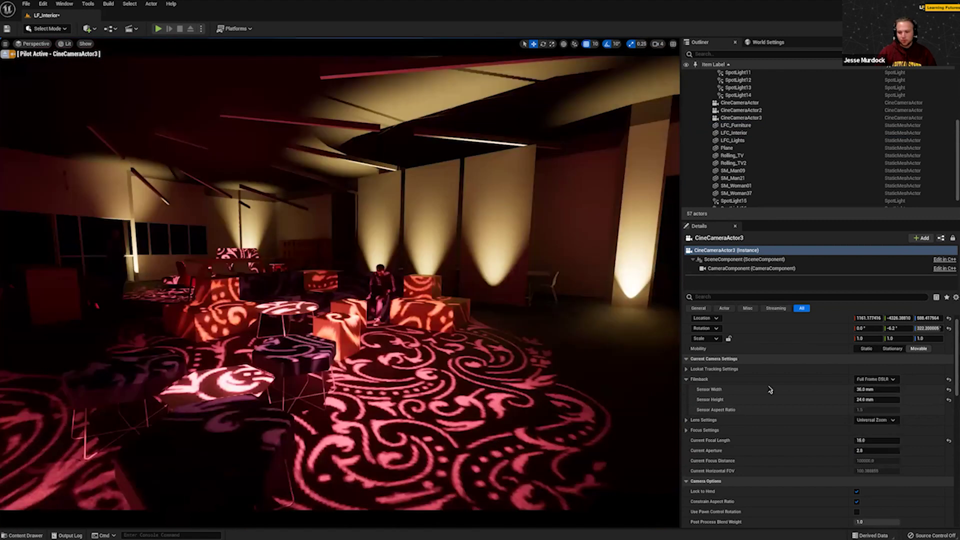
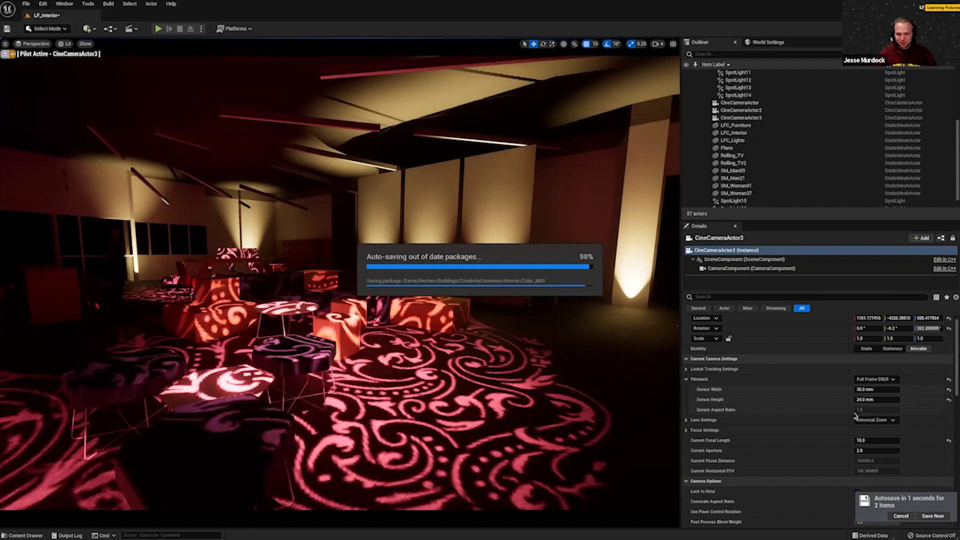
{"action": "left_click", "coordinate": [892, 380]}
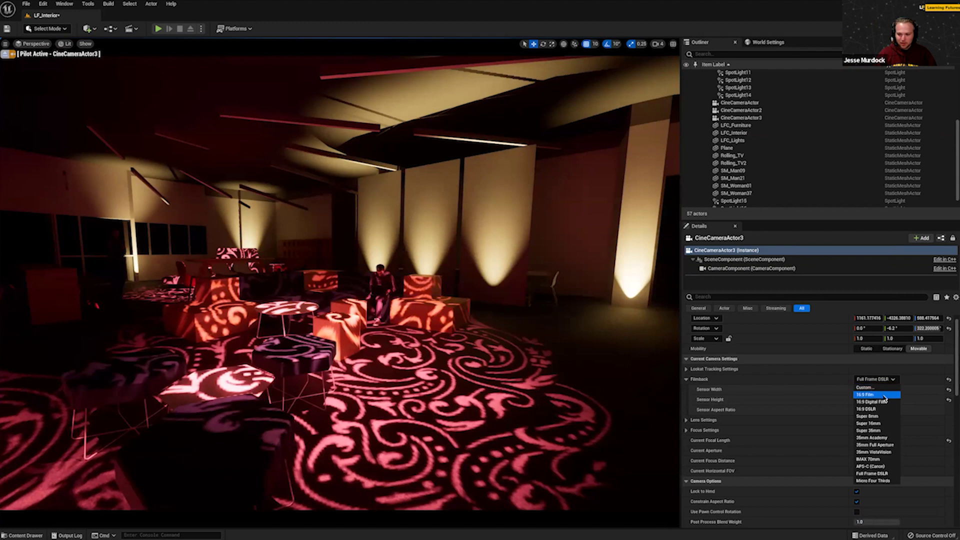
{"action": "left_click", "coordinate": [876, 385]}
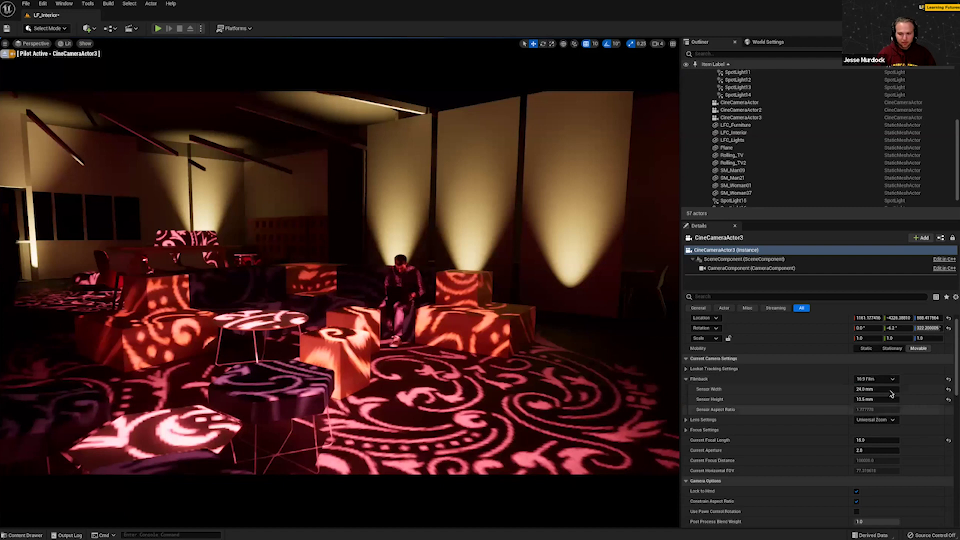
Give the camera a portrait sensor 13.5 mm wide and 24 mm high, and shorten the focal length to about 8.
{"action": "key", "text": "Tab"}
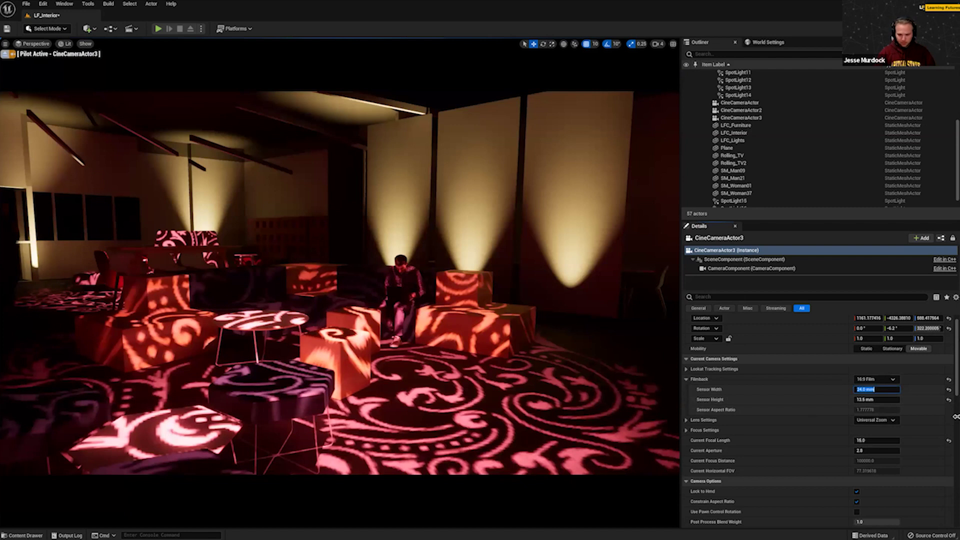
{"action": "type", "text": "13.5"}
{"action": "key", "text": "Return"}
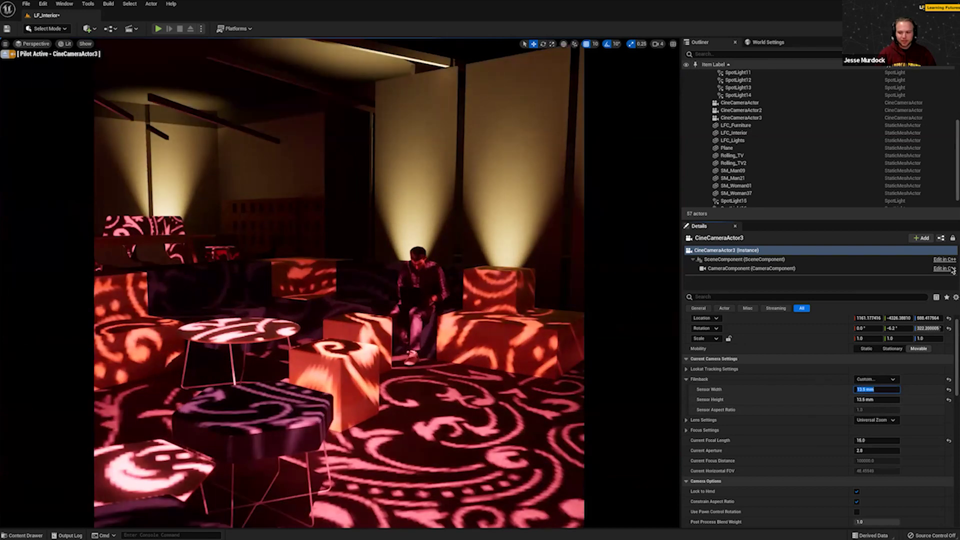
{"action": "left_click_drag", "start_coordinate": [873, 440], "coordinate": [868, 441]}
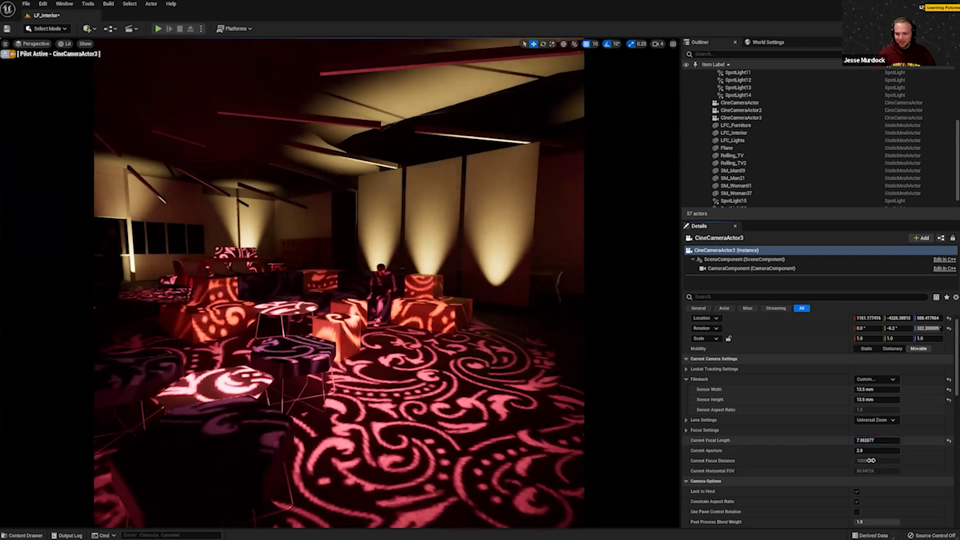
{"action": "left_click", "coordinate": [867, 401]}
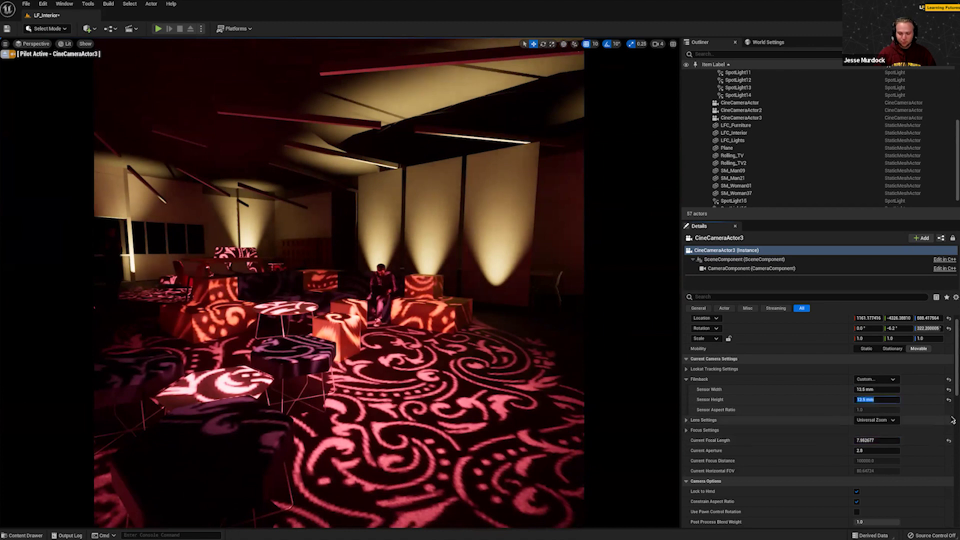
{"action": "type", "text": "8"}
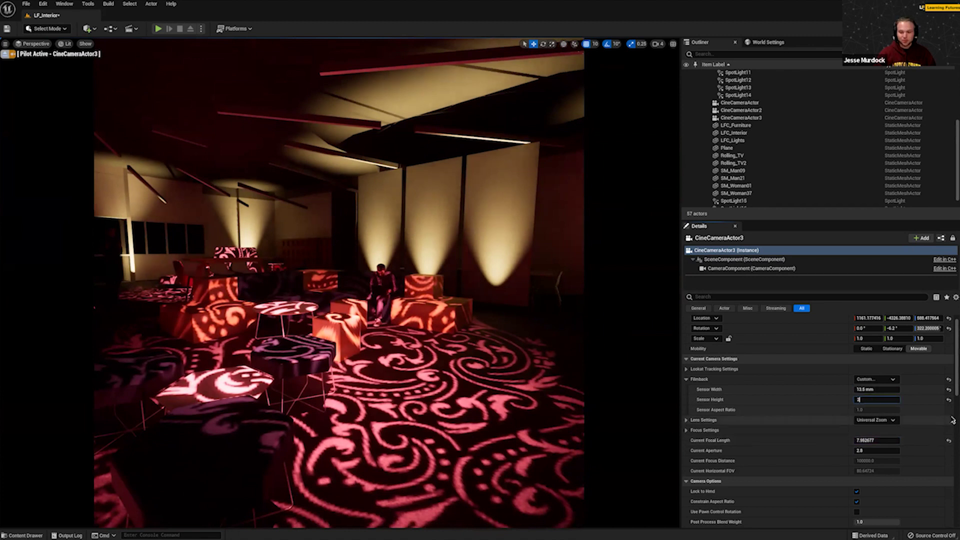
{"action": "key", "text": "Return"}
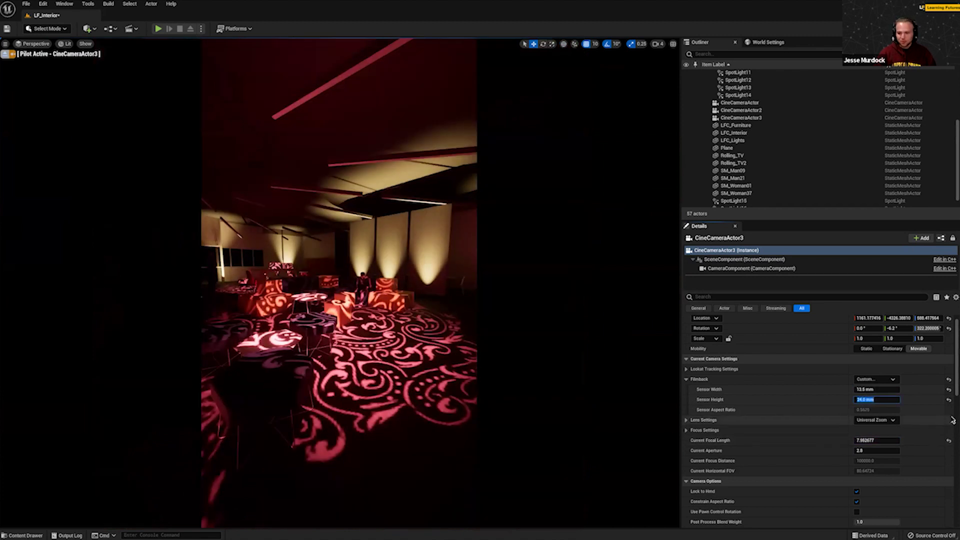
Move the piloted camera and tilt it down so the patterned floor fills the lower part of the portrait frame.
{"action": "right_click_drag", "start_coordinate": [339, 217], "coordinate": [342, 341]}
{"action": "key", "text": "a"}
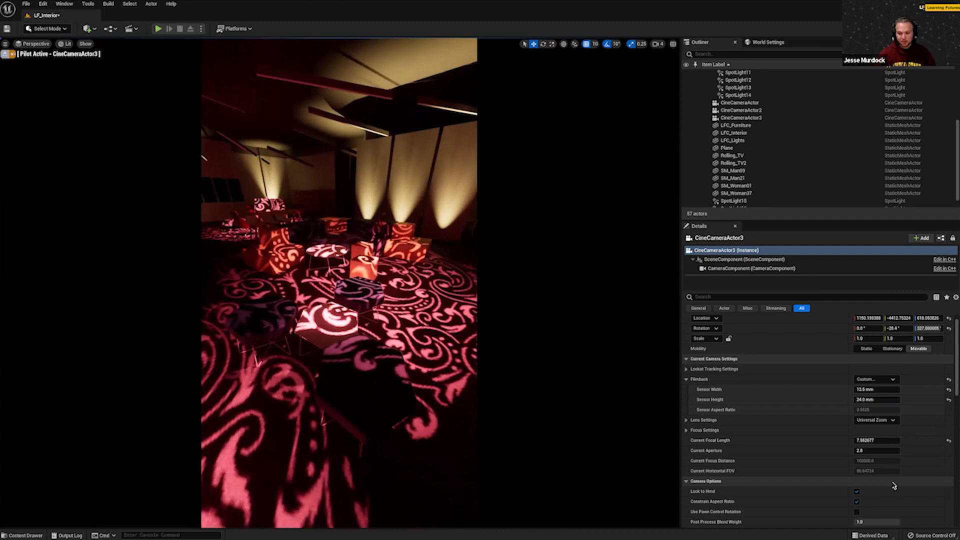
{"action": "right_click_drag", "start_coordinate": [325, 319], "coordinate": [325, 319]}
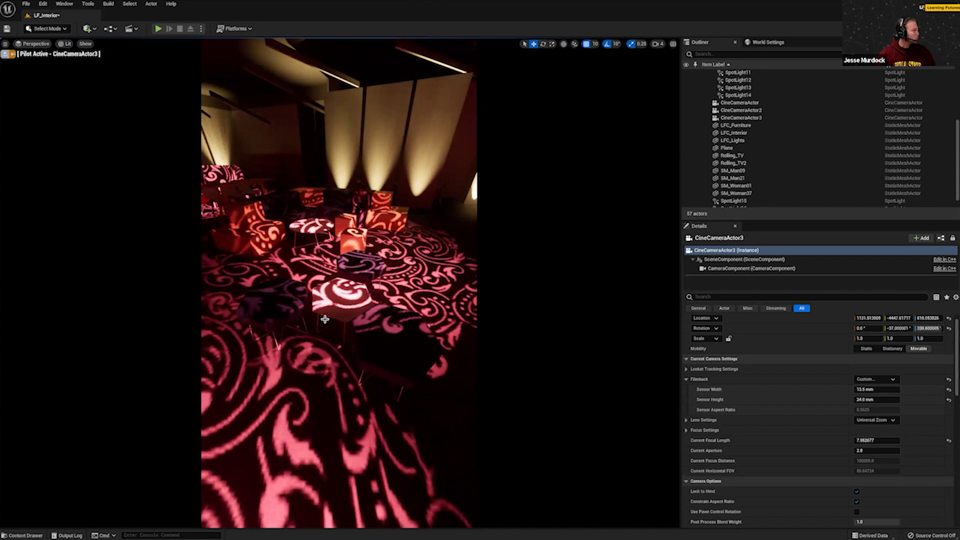
Examine the camera's post process settings, including the Lens and Color Grading groups.
{"action": "scroll", "coordinate": [818, 362], "scroll_direction": "down", "scroll_amount": 2}
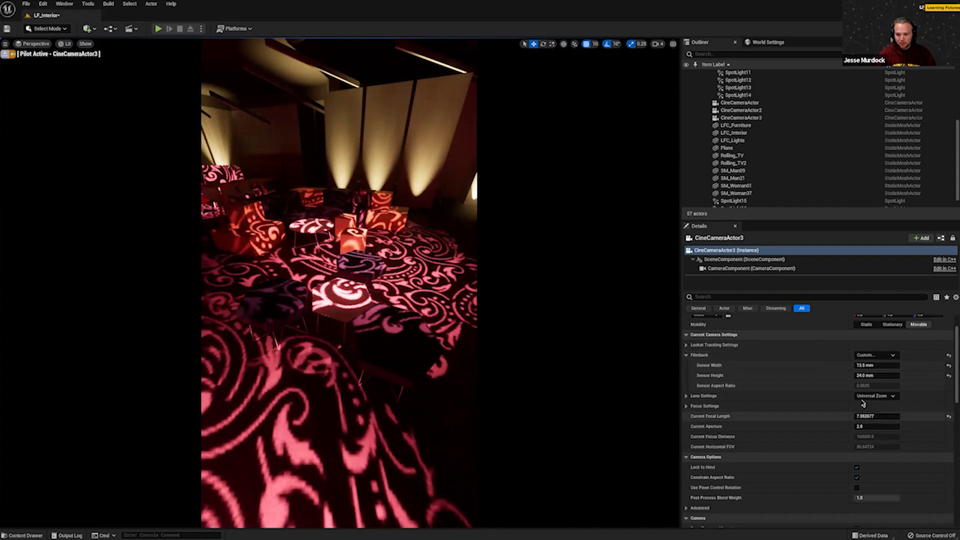
{"action": "scroll", "coordinate": [863, 400], "scroll_direction": "down", "scroll_amount": 8}
{"action": "left_click", "coordinate": [686, 352]}
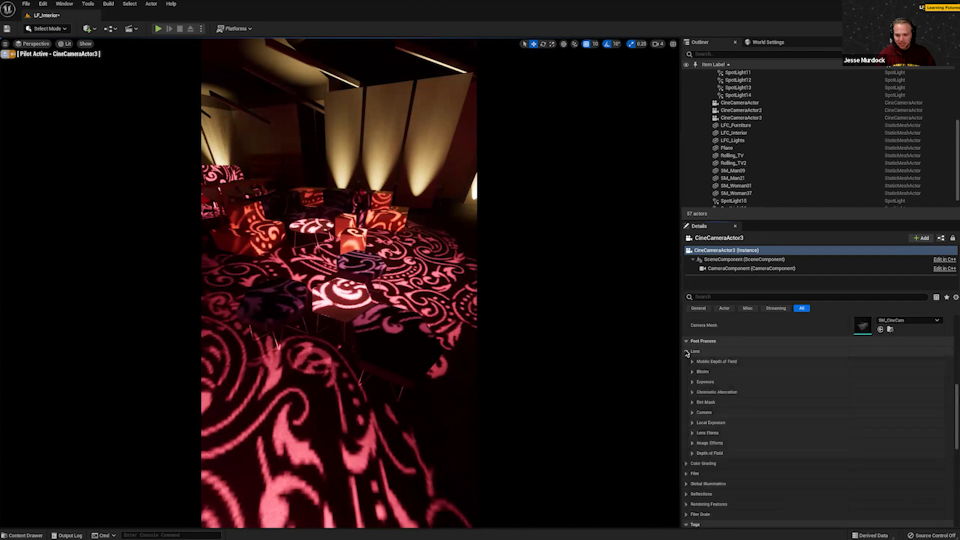
{"action": "scroll", "coordinate": [740, 355], "scroll_direction": "down", "scroll_amount": 2}
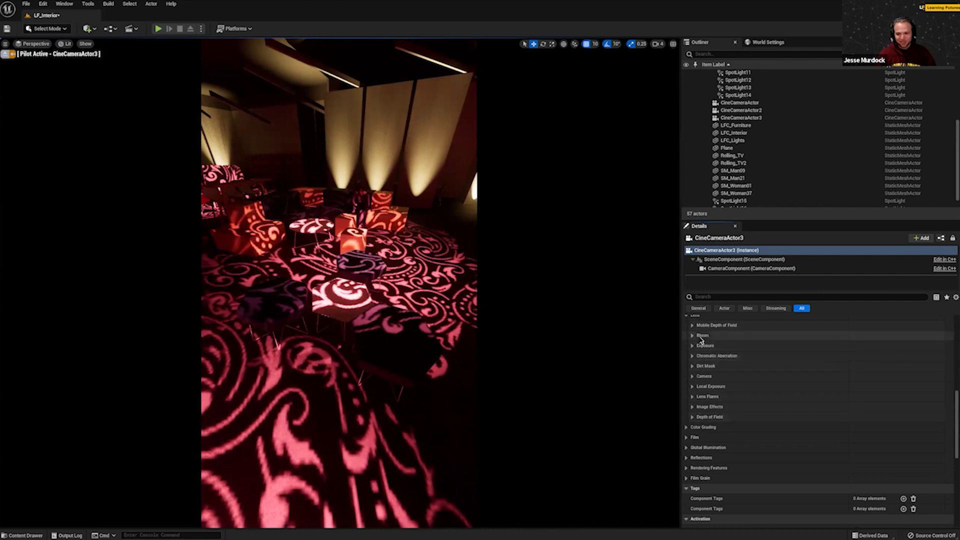
{"action": "scroll", "coordinate": [894, 374], "scroll_direction": "down", "scroll_amount": 1}
{"action": "scroll", "coordinate": [890, 371], "scroll_direction": "down", "scroll_amount": 5}
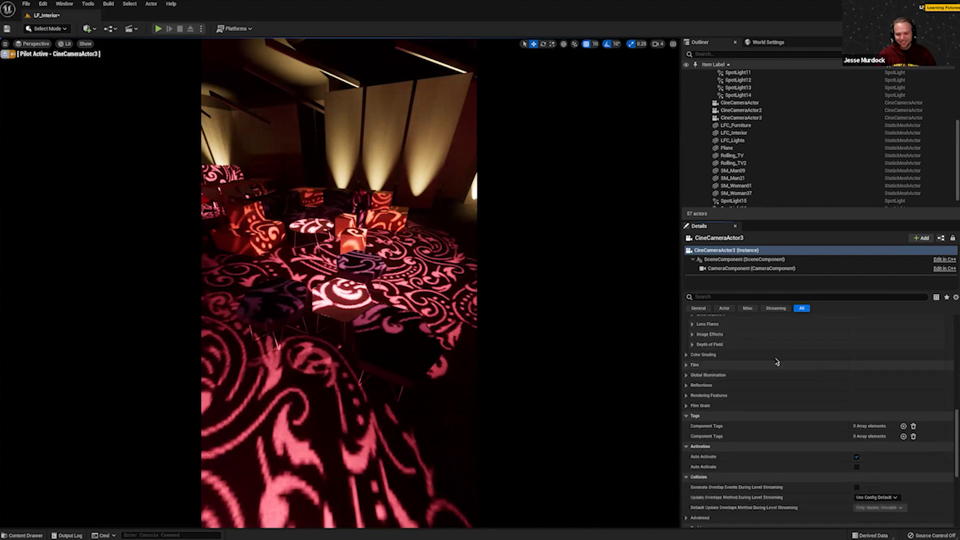
{"action": "left_click", "coordinate": [687, 355]}
{"action": "scroll", "coordinate": [878, 371], "scroll_direction": "down", "scroll_amount": 10}
{"action": "scroll", "coordinate": [878, 379], "scroll_direction": "up", "scroll_amount": 15}
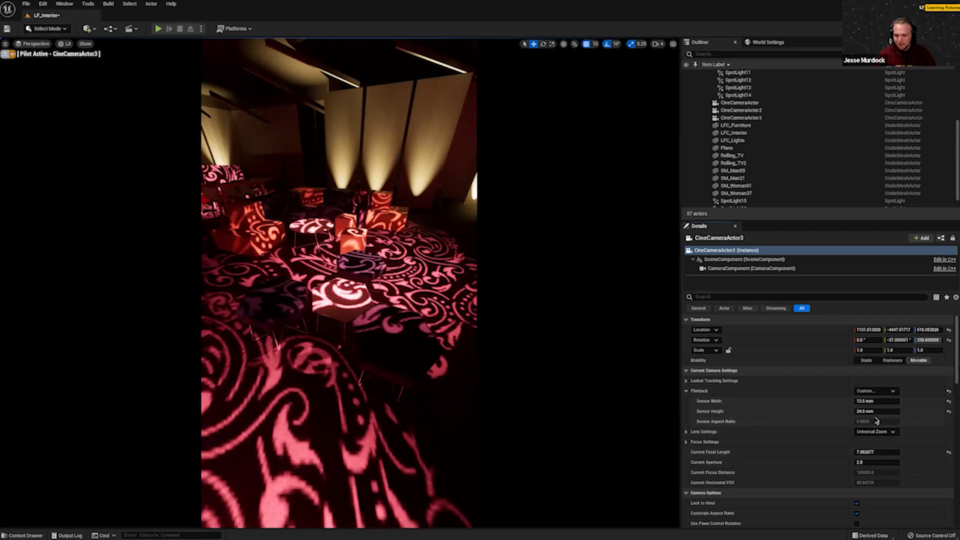
Try a lower aperture of about 1.77 on the camera and return it to 2.8.
{"action": "scroll", "coordinate": [868, 439], "scroll_direction": "down", "scroll_amount": 2}
{"action": "mouse_move", "coordinate": [868, 438]}
{"action": "left_mouse_down"}
{"action": "mouse_move", "coordinate": [881, 438]}
{"action": "mouse_move", "coordinate": [863, 439]}
{"action": "left_mouse_up"}
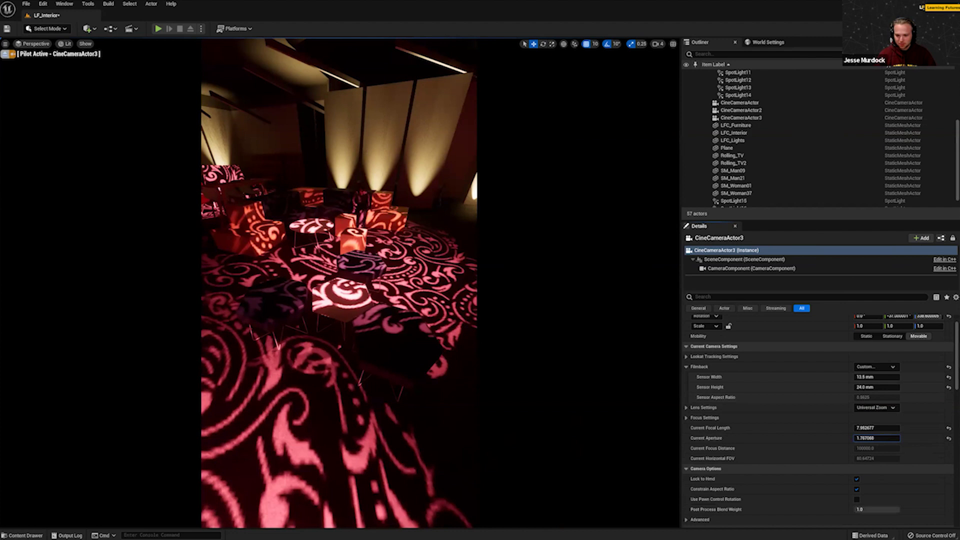
{"action": "left_click", "coordinate": [888, 438]}
{"action": "type", "text": "2.8"}
{"action": "key", "text": "Return"}
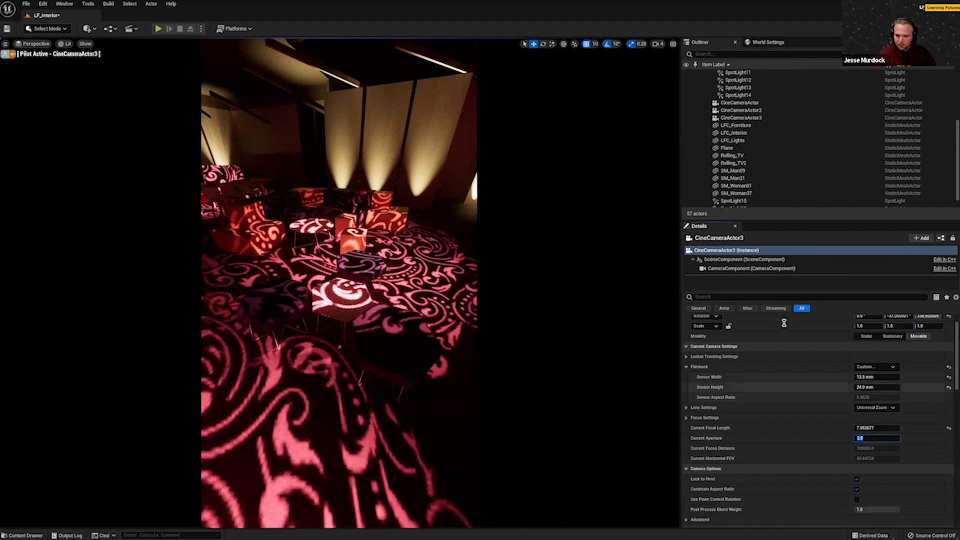
Duplicate the uplight beside the wall panels, move the copy across the lounge, and rotate it.
{"action": "right_click_drag", "start_coordinate": [277, 363], "coordinate": [334, 335]}
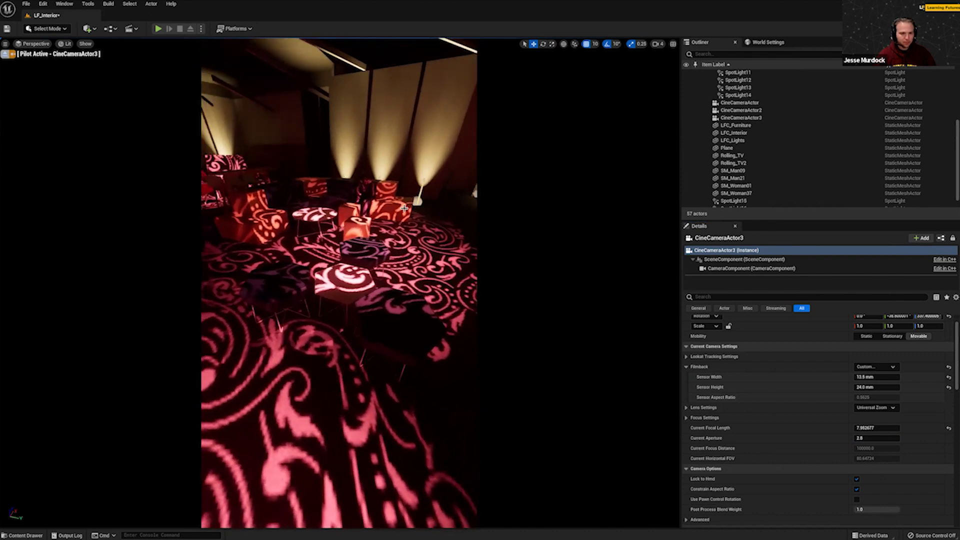
{"action": "left_click", "coordinate": [421, 208]}
{"action": "left_click_drag", "start_coordinate": [451, 210], "coordinate": [142, 214], "text": "alt"}
{"action": "mouse_move", "coordinate": [261, 184]}
{"action": "left_mouse_down"}
{"action": "mouse_move", "coordinate": [291, 180]}
{"action": "mouse_move", "coordinate": [256, 184]}
{"action": "left_mouse_up"}
{"action": "key", "text": "e"}
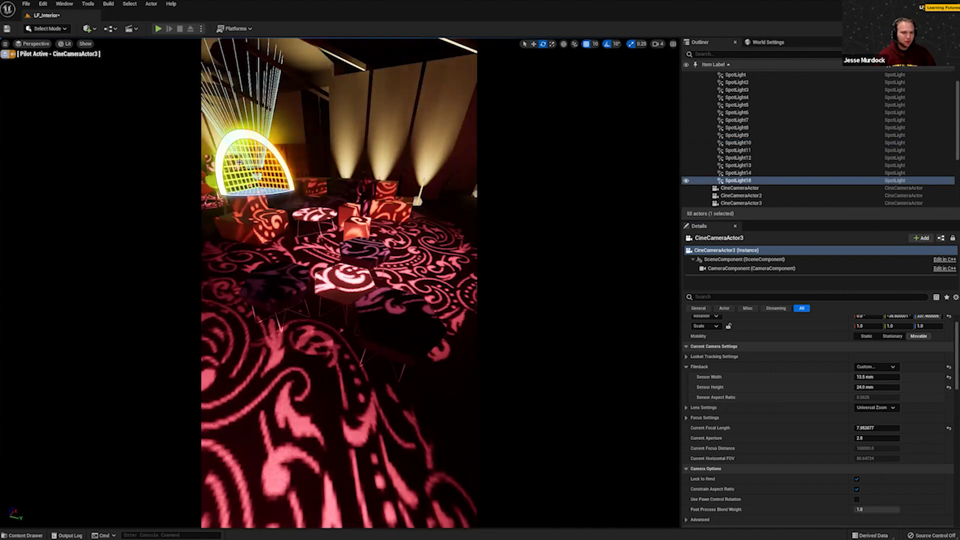
{"action": "left_click_drag", "start_coordinate": [226, 150], "coordinate": [265, 162]}
{"action": "key", "text": "w"}
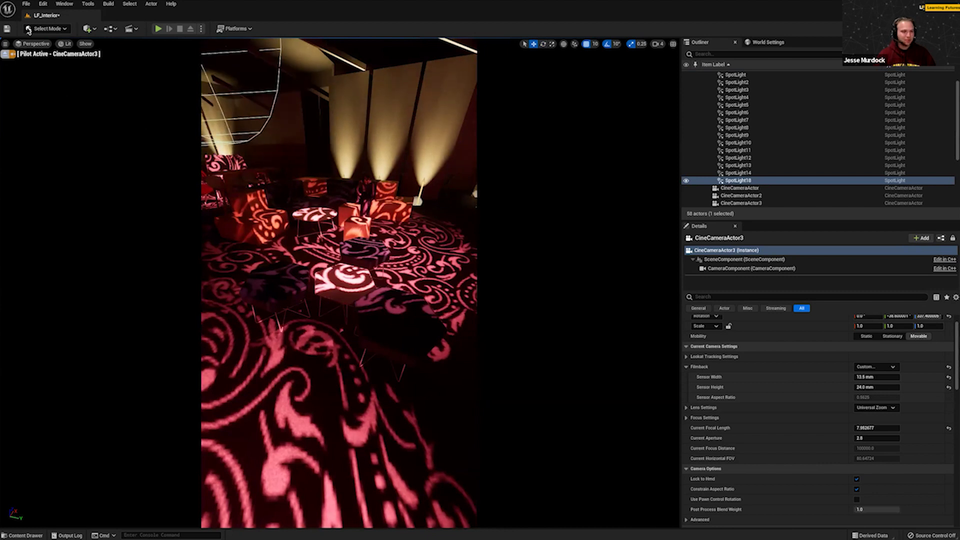
Stop piloting the camera, then aim the duplicated spotlight at the back wall from above the standing figure's head.
{"action": "left_click", "coordinate": [6, 54]}
{"action": "right_click_drag", "start_coordinate": [340, 283], "coordinate": [422, 239]}
{"action": "key", "text": "s"}
{"action": "right_click_drag", "start_coordinate": [391, 348], "coordinate": [471, 283]}
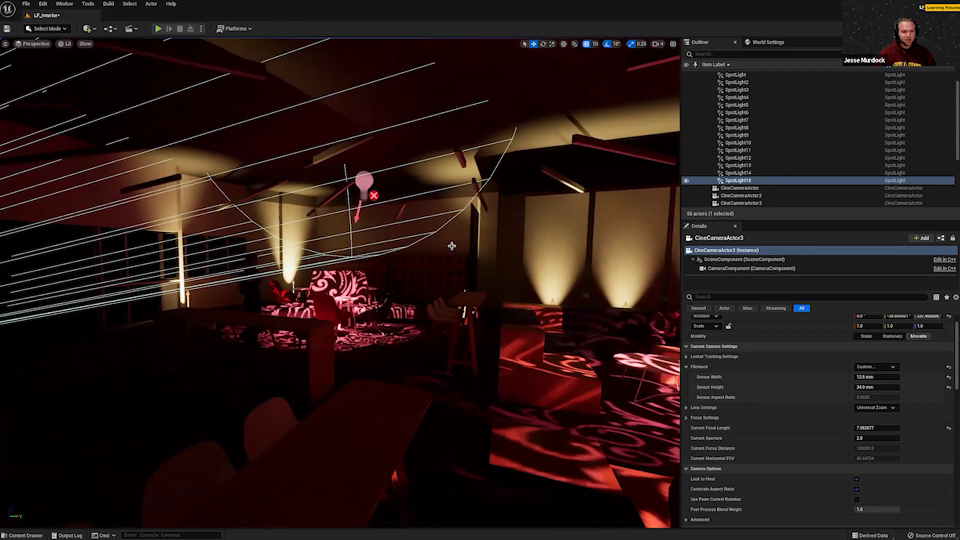
{"action": "key", "text": "f"}
{"action": "key", "text": "s"}
{"action": "right_click_drag", "start_coordinate": [180, 301], "coordinate": [210, 320]}
{"action": "right_click_drag", "start_coordinate": [334, 244], "coordinate": [284, 245]}
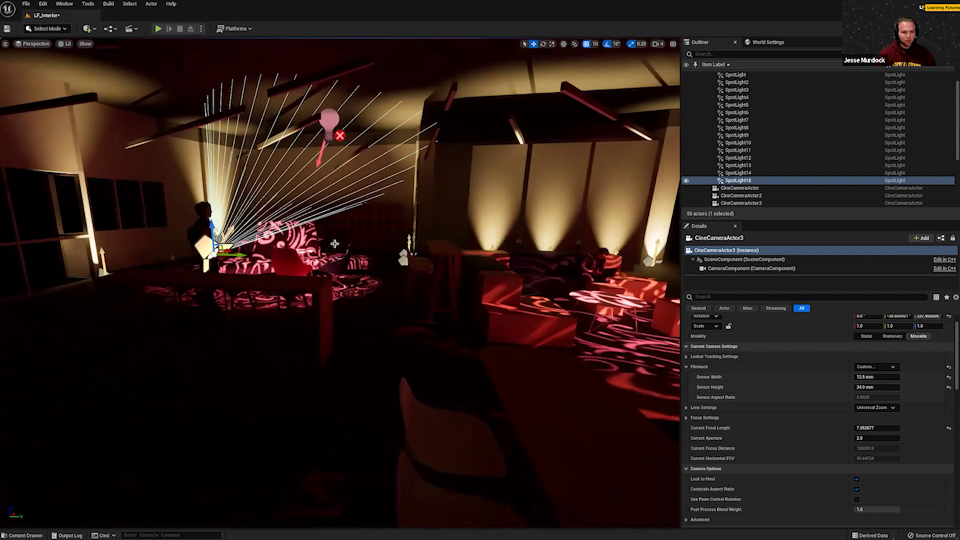
{"action": "key", "text": "e"}
{"action": "left_click_drag", "start_coordinate": [208, 248], "coordinate": [178, 245]}
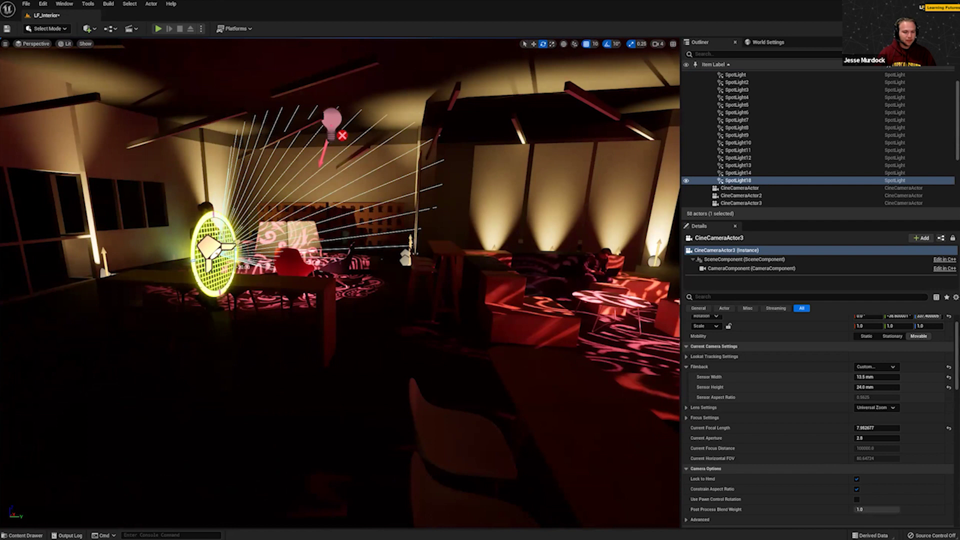
{"action": "key", "text": "w"}
{"action": "left_click_drag", "start_coordinate": [212, 210], "coordinate": [210, 164]}
Open a second set of details for the duplicated spotlight and assign ME-4226_Mat from the Textures folder as its light function material.
{"action": "scroll", "coordinate": [869, 381], "scroll_direction": "down", "scroll_amount": 10}
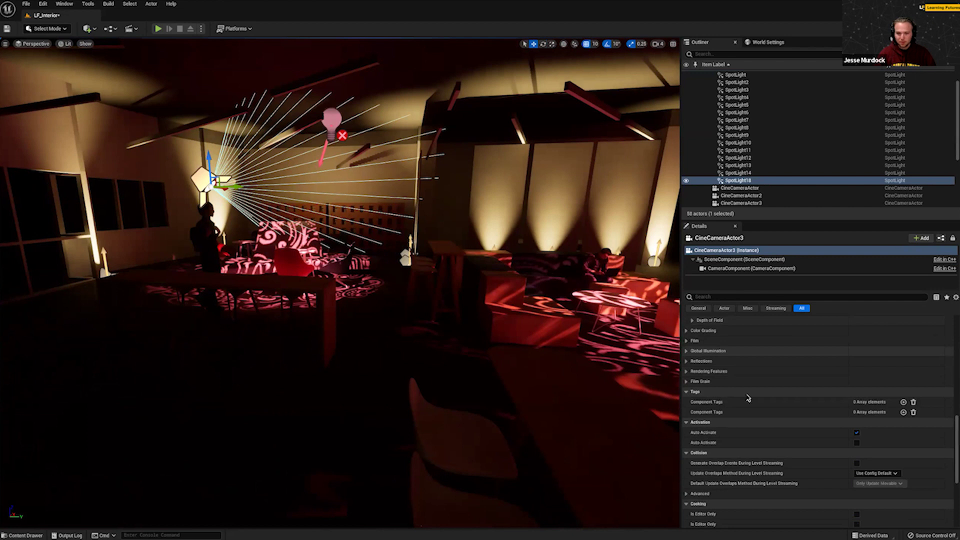
{"action": "left_click", "coordinate": [65, 4]}
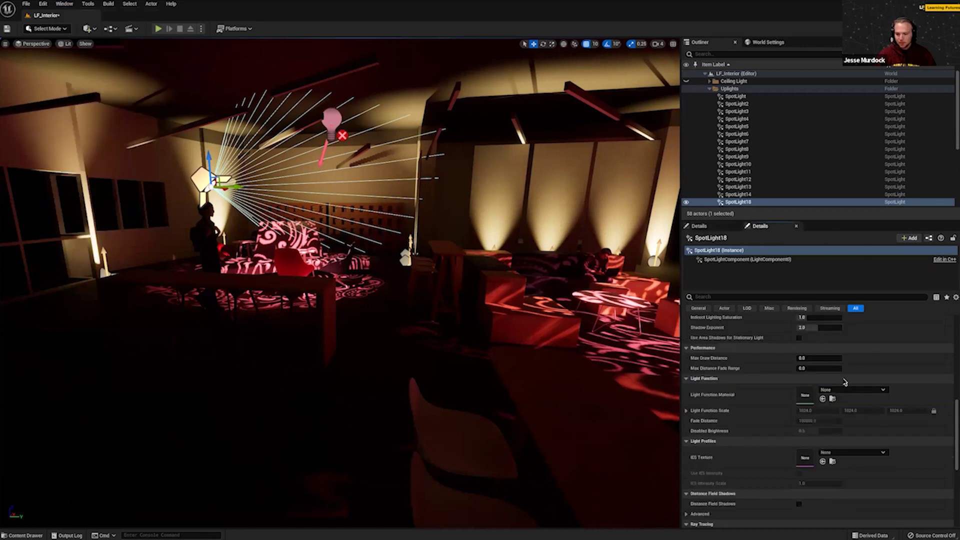
{"action": "key", "text": "ctrl+space"}
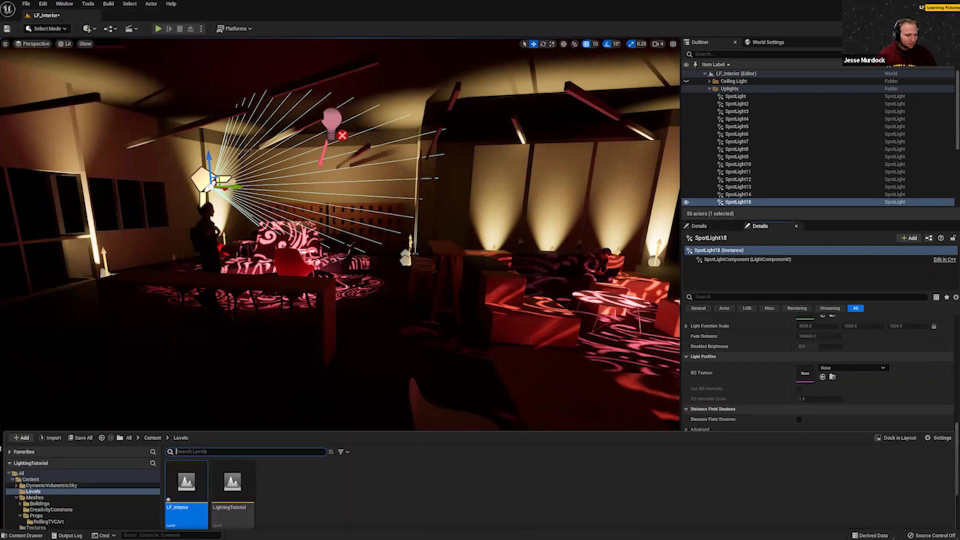
{"action": "left_click", "coordinate": [50, 447]}
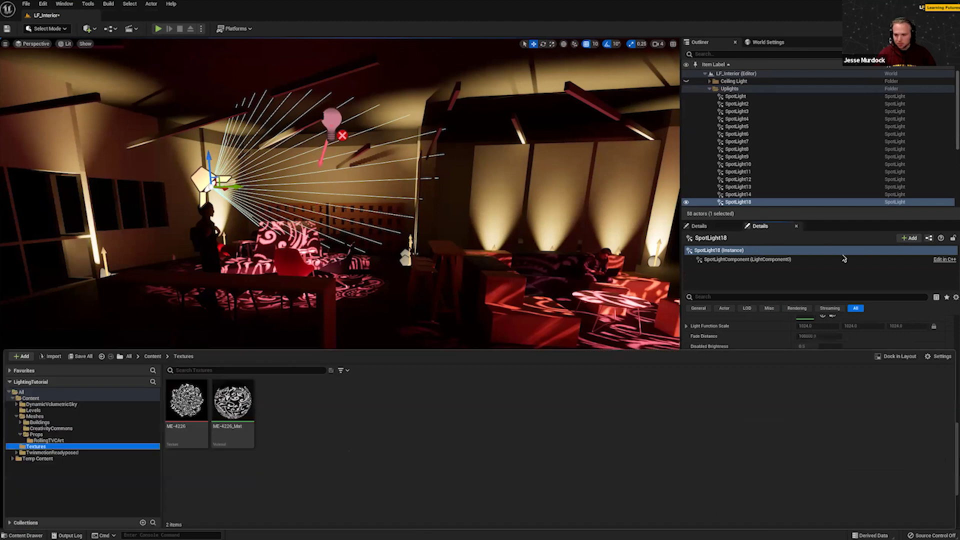
{"action": "scroll", "coordinate": [803, 335], "scroll_direction": "down", "scroll_amount": 1}
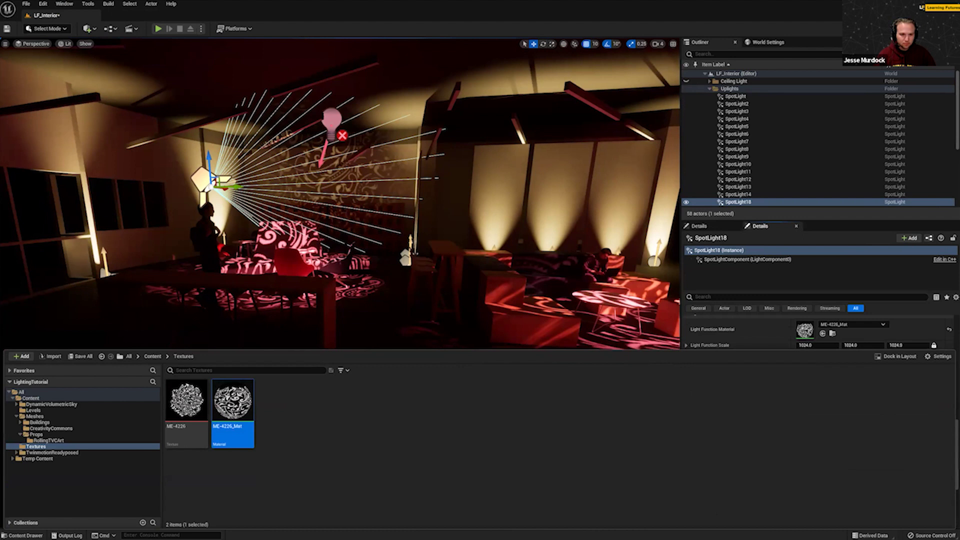
Look over the back wall lit by the duplicated spotlight and resume piloting CineCameraActor3.
{"action": "left_click", "coordinate": [515, 392]}
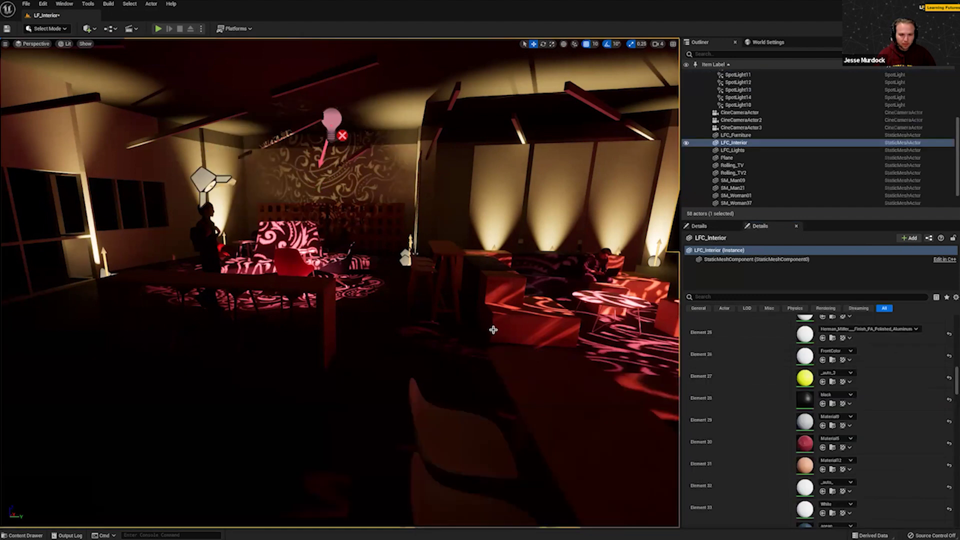
{"action": "right_click_drag", "start_coordinate": [252, 225], "coordinate": [648, 145]}
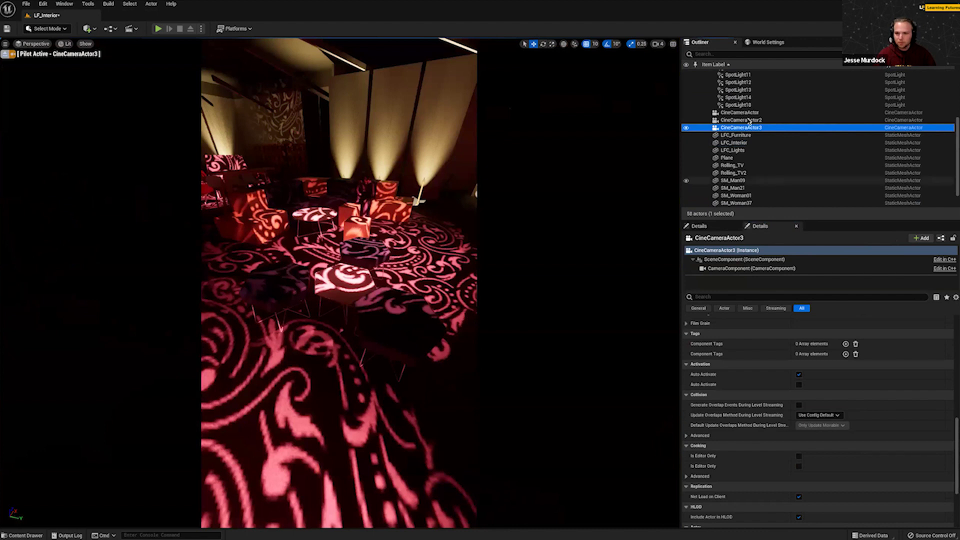
Reframe the piloted CineCameraActor3 downwards on the patterned lounge tables with the uplit wall panels behind them.
{"action": "scroll", "coordinate": [695, 204], "scroll_direction": "down", "scroll_amount": 1}
{"action": "mouse_move", "coordinate": [345, 243]}
{"action": "right_mouse_down"}
{"action": "mouse_move", "coordinate": [345, 235]}
{"action": "mouse_move", "coordinate": [361, 293]}
{"action": "right_mouse_up"}
{"action": "right_click_drag", "start_coordinate": [339, 283], "coordinate": [290, 271]}
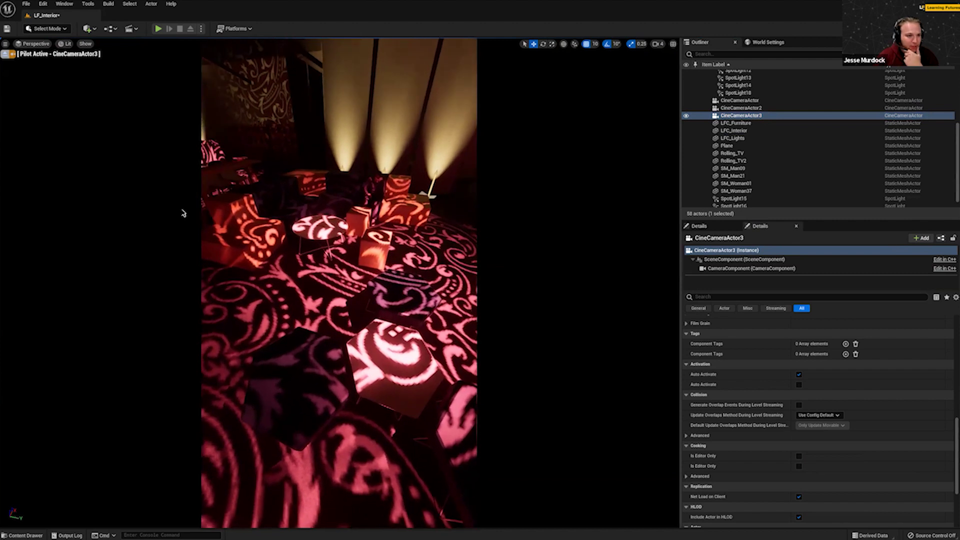
Capture a high resolution screenshot of the portrait camera view with the size multiplier at 1.0.
{"action": "left_click", "coordinate": [4, 44]}
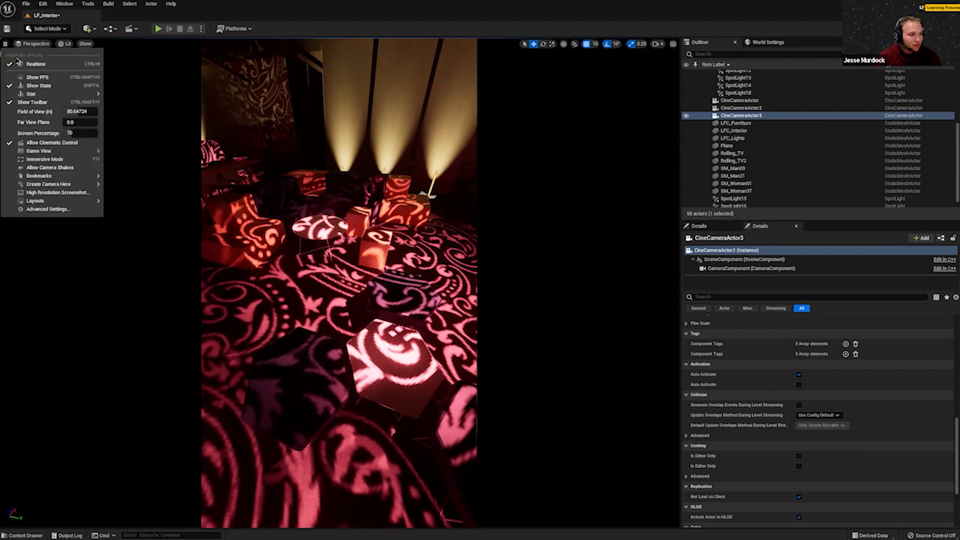
{"action": "left_click", "coordinate": [70, 193]}
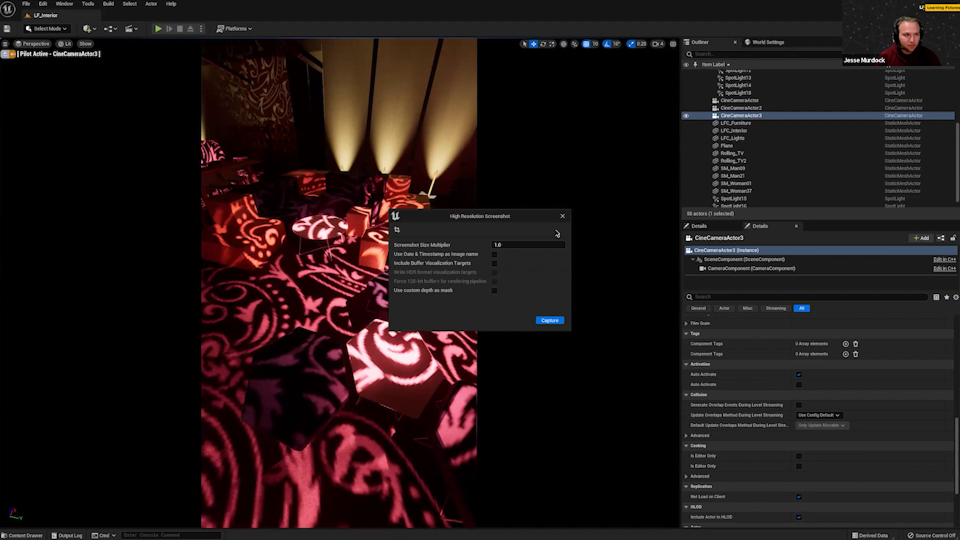
{"action": "left_click_drag", "start_coordinate": [425, 217], "coordinate": [508, 212]}
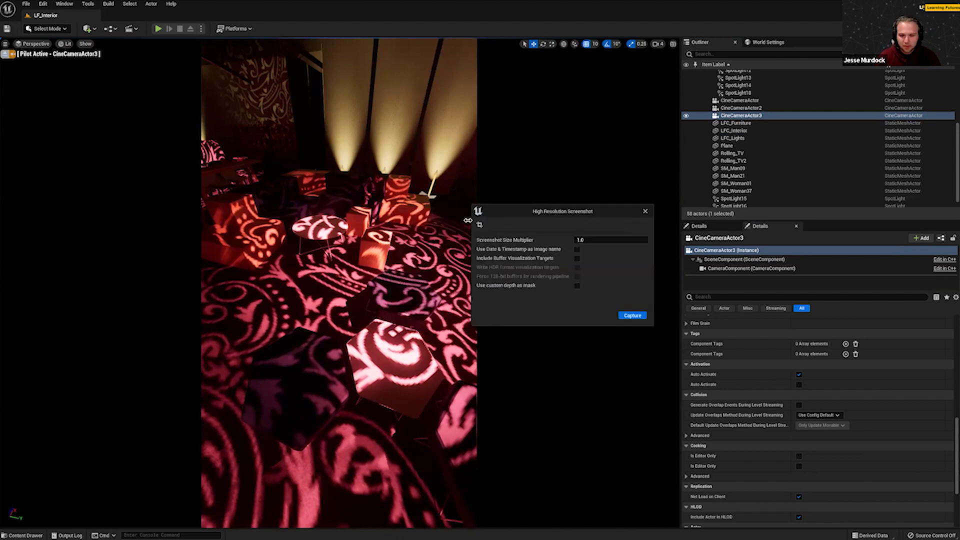
{"action": "left_click", "coordinate": [633, 319]}
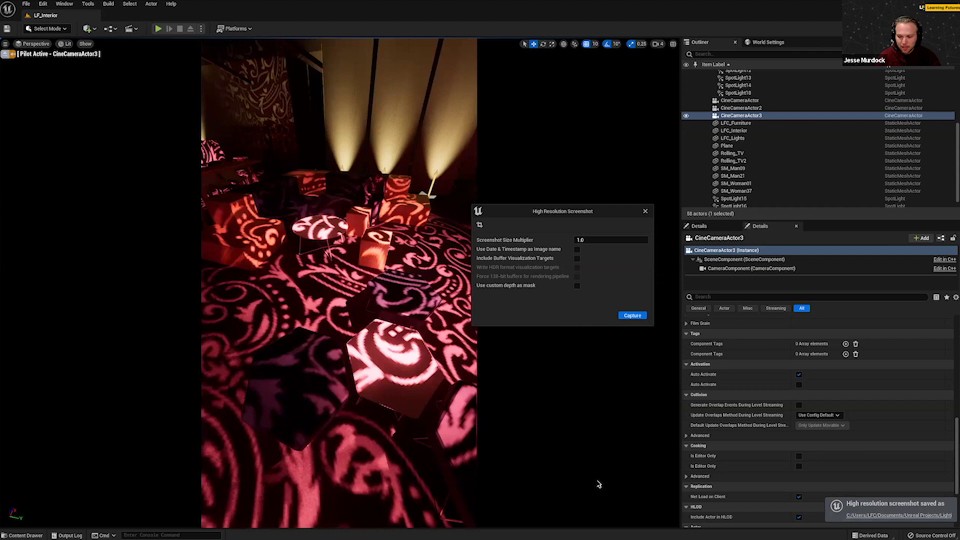
Open the saved screenshot's folder, view HighresScreenshot00000.png in the image viewer, and return to Unreal Editor.
{"action": "left_click", "coordinate": [881, 517]}
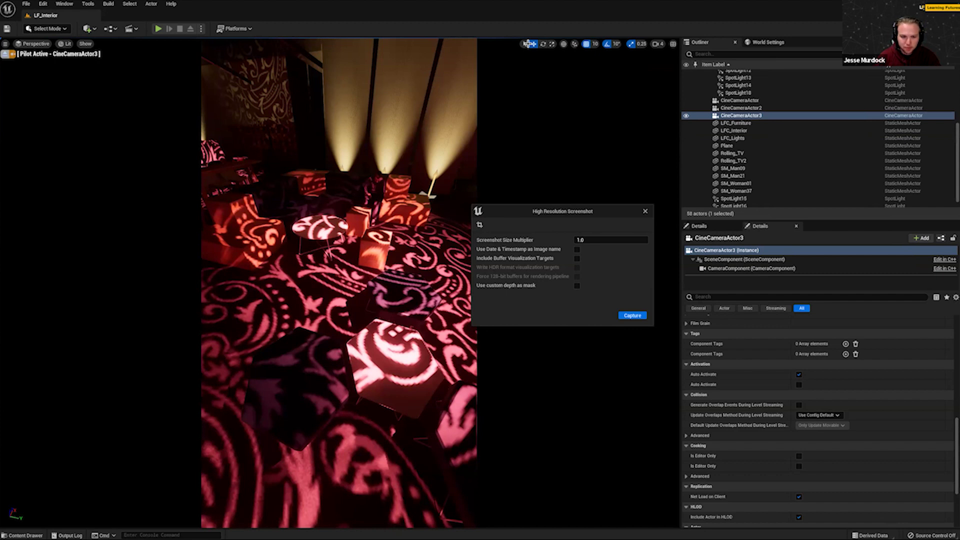
{"action": "key", "text": "alt+Tab"}
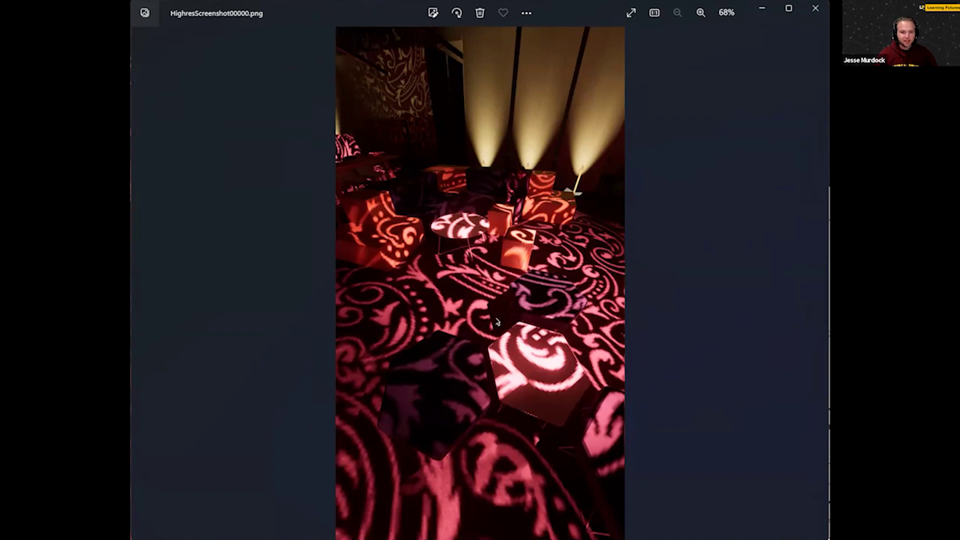
{"action": "key", "text": "alt+Tab"}
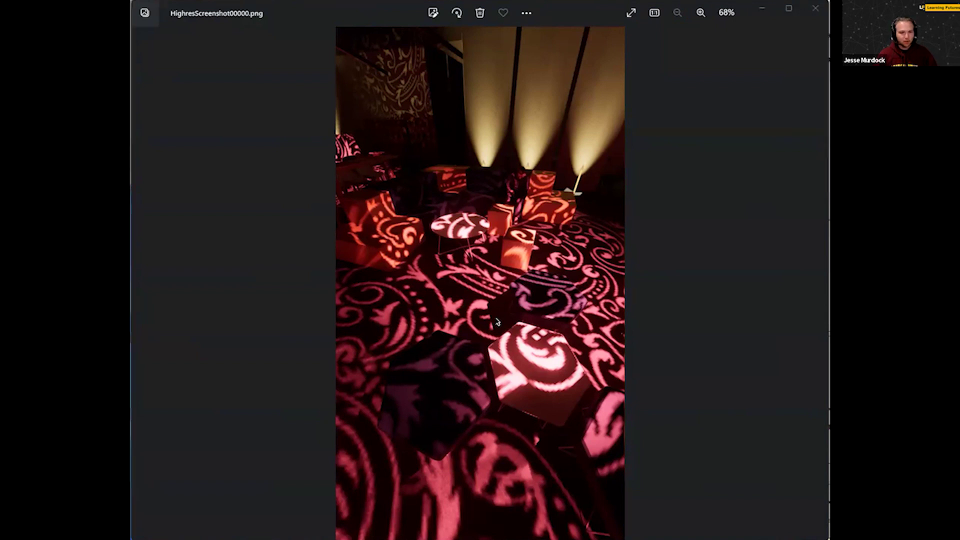
{"action": "key", "text": "alt+Tab"}
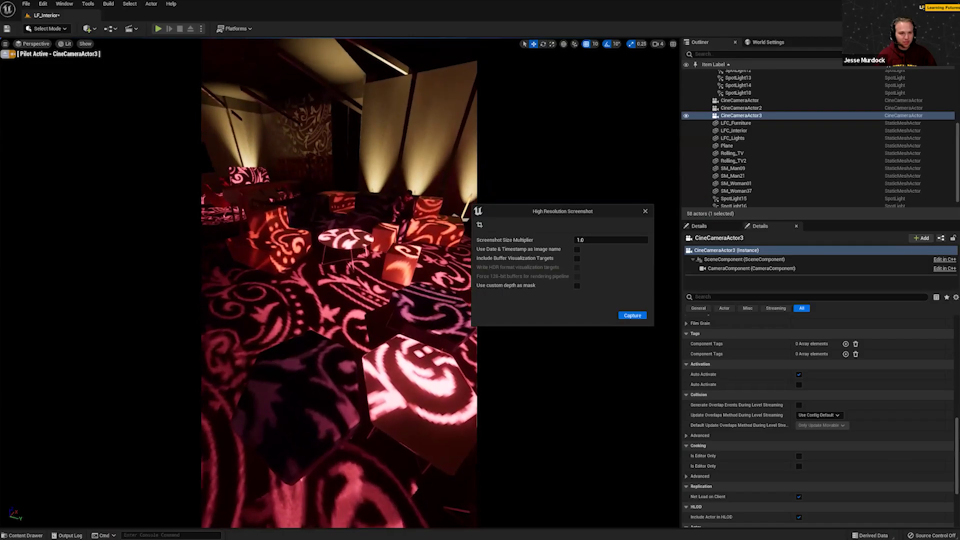
Reframe the piloted camera on the round table and the seated woman, then check LFC_Lights' materials and clear the selection.
{"action": "right_click_drag", "start_coordinate": [339, 283], "coordinate": [359, 262]}
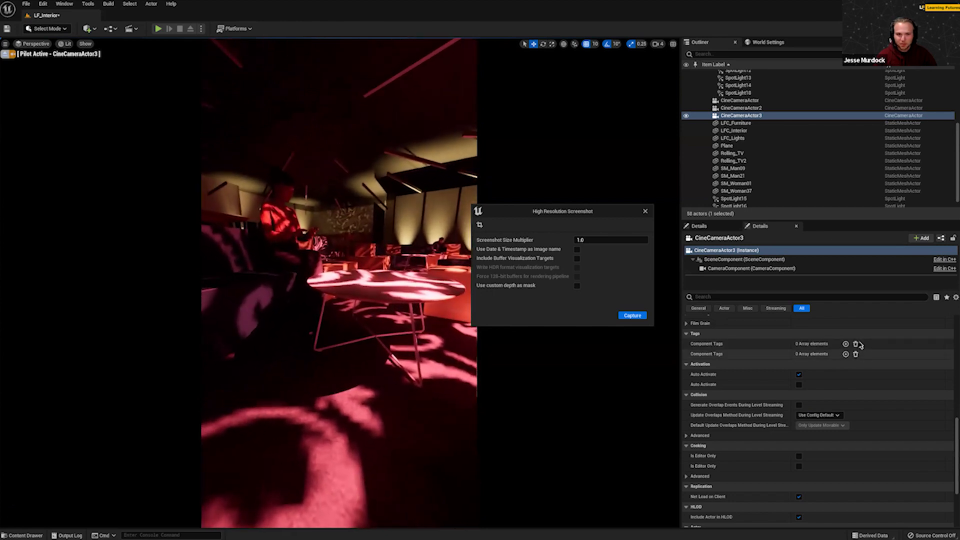
{"action": "left_click", "coordinate": [391, 81]}
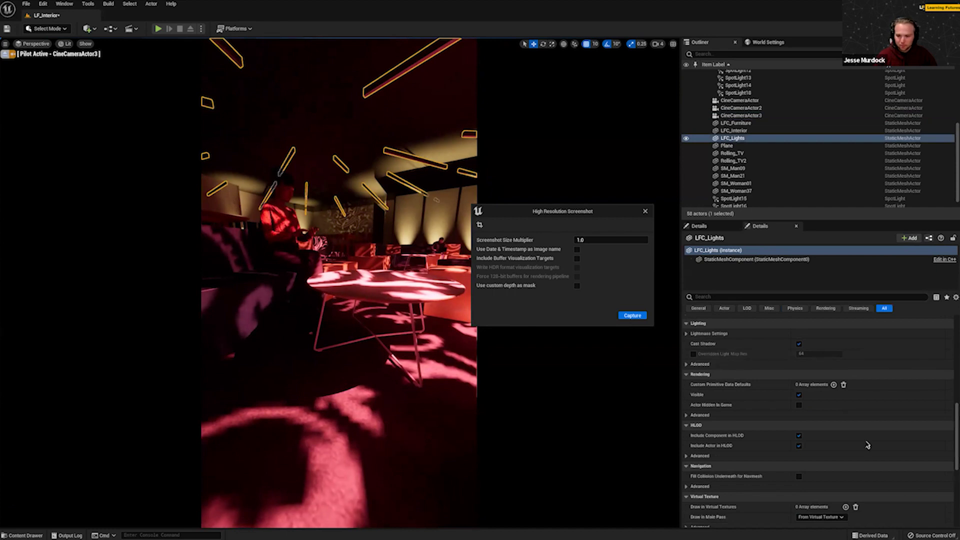
{"action": "scroll", "coordinate": [868, 445], "scroll_direction": "up", "scroll_amount": 5}
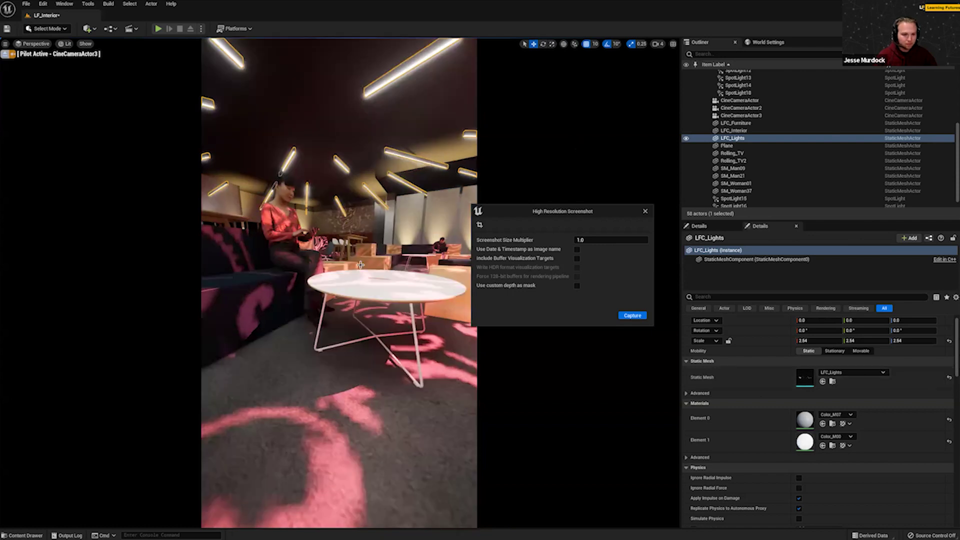
{"action": "key", "text": "Escape"}
{"action": "right_click_drag", "start_coordinate": [306, 302], "coordinate": [305, 338]}
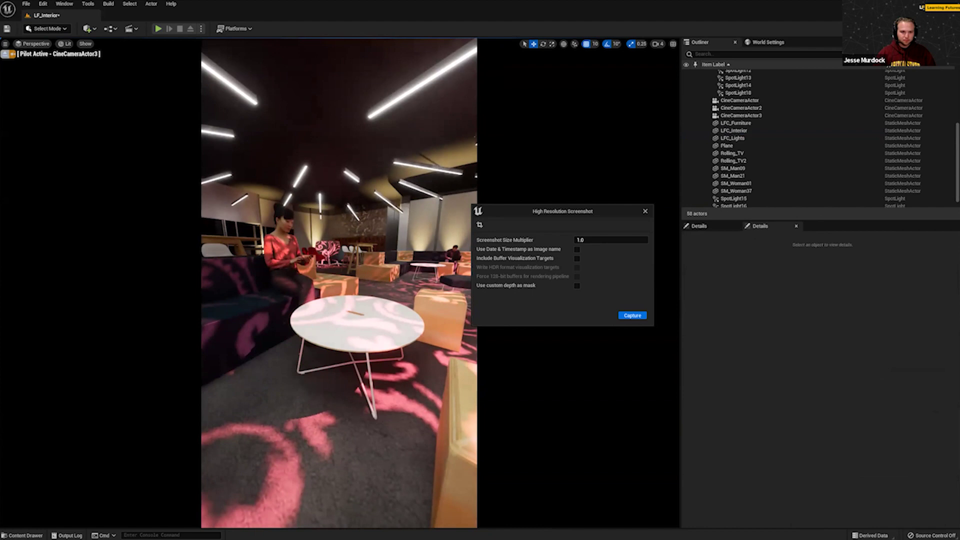
{"action": "left_click", "coordinate": [780, 138]}
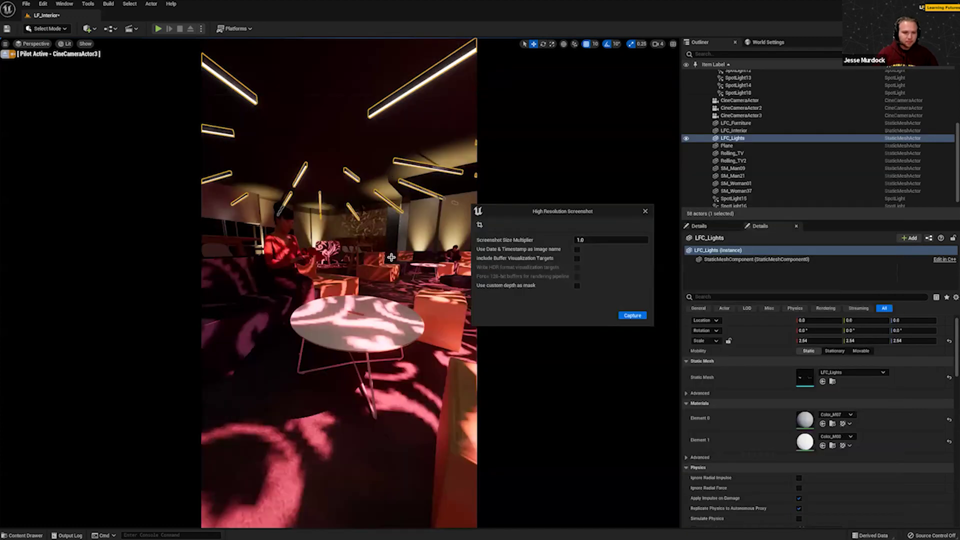
{"action": "key", "text": "Escape"}
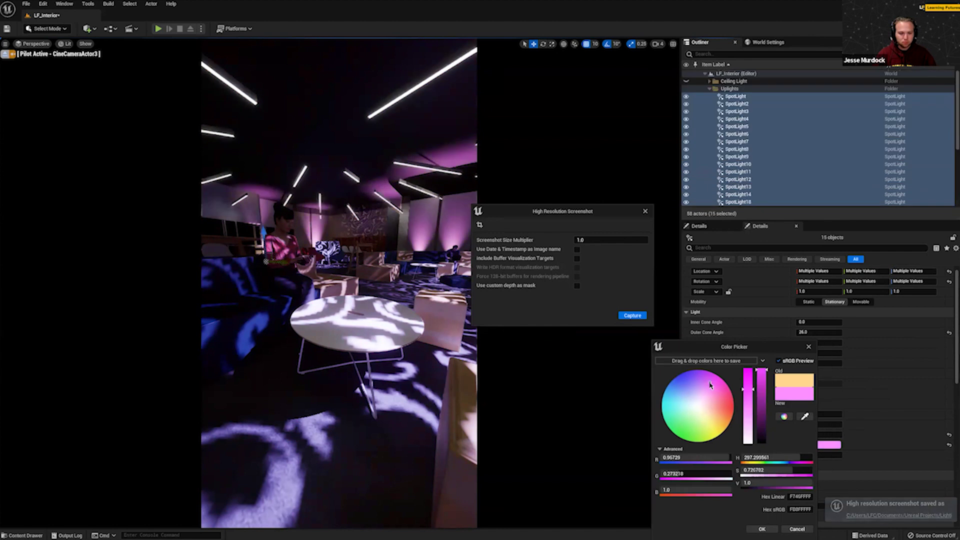
Set the selected uplights' light color to a saturated magenta with a hue of about 308 and capture a high resolution screenshot.
{"action": "left_click_drag", "start_coordinate": [710, 385], "coordinate": [718, 379]}
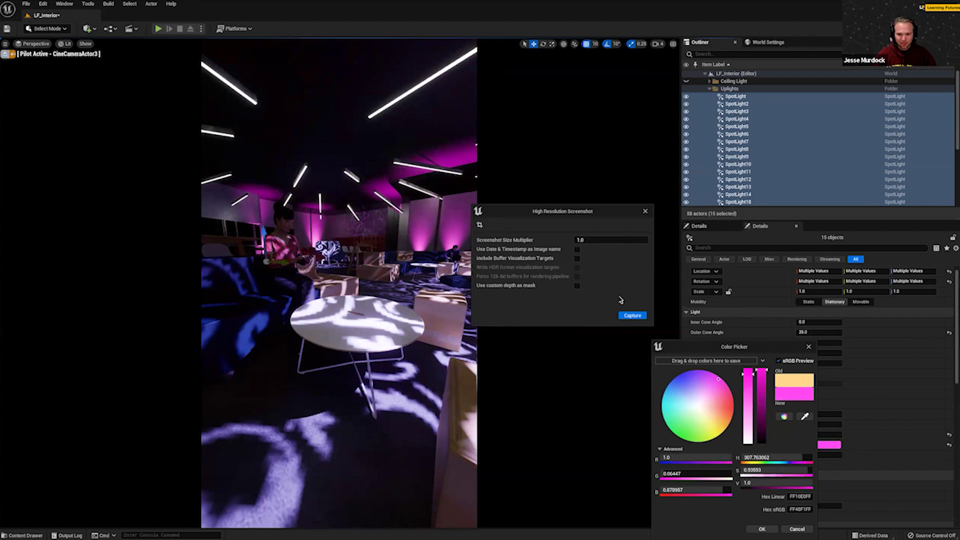
{"action": "left_click", "coordinate": [633, 316]}
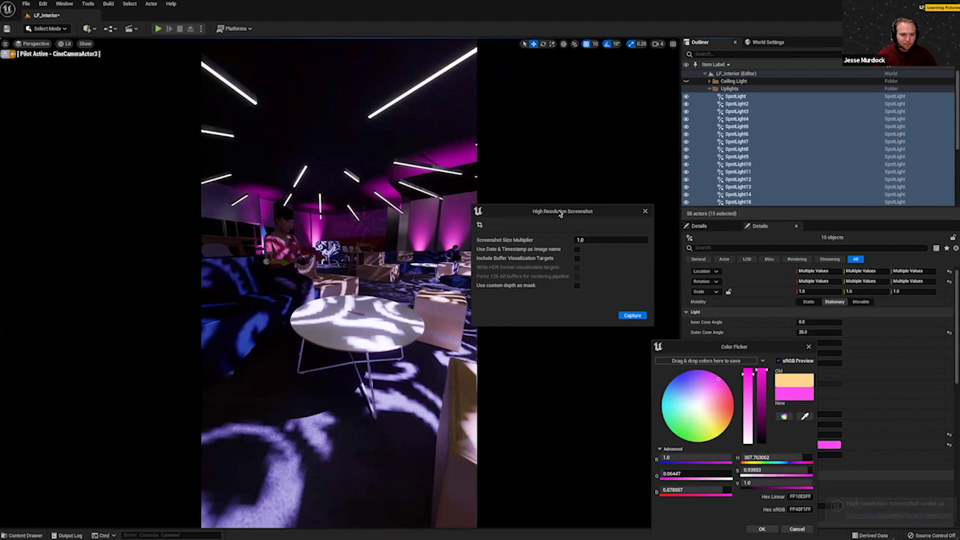
Move the High Resolution Screenshot window clear of the camera frame and stop piloting CineCameraActor3.
{"action": "left_click_drag", "start_coordinate": [561, 214], "coordinate": [613, 164]}
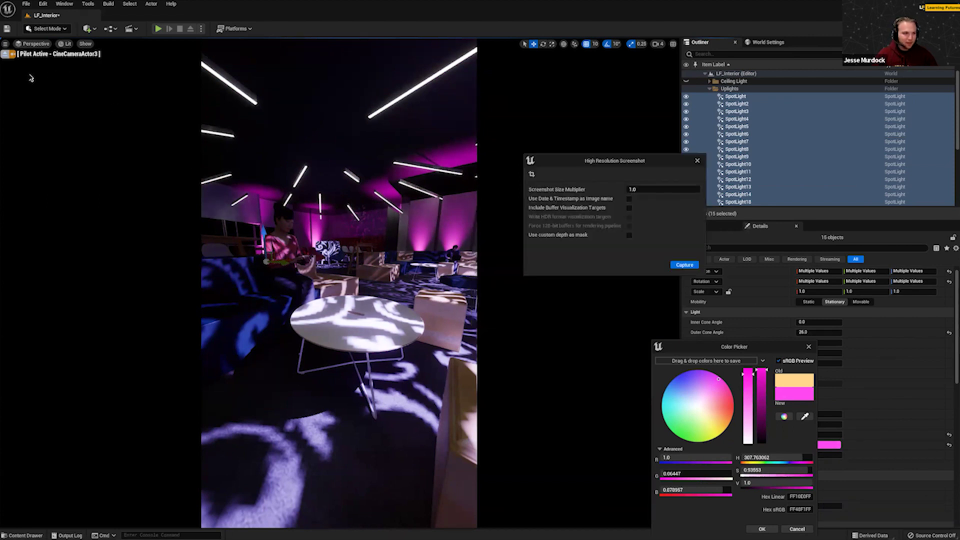
{"action": "left_click", "coordinate": [5, 54]}
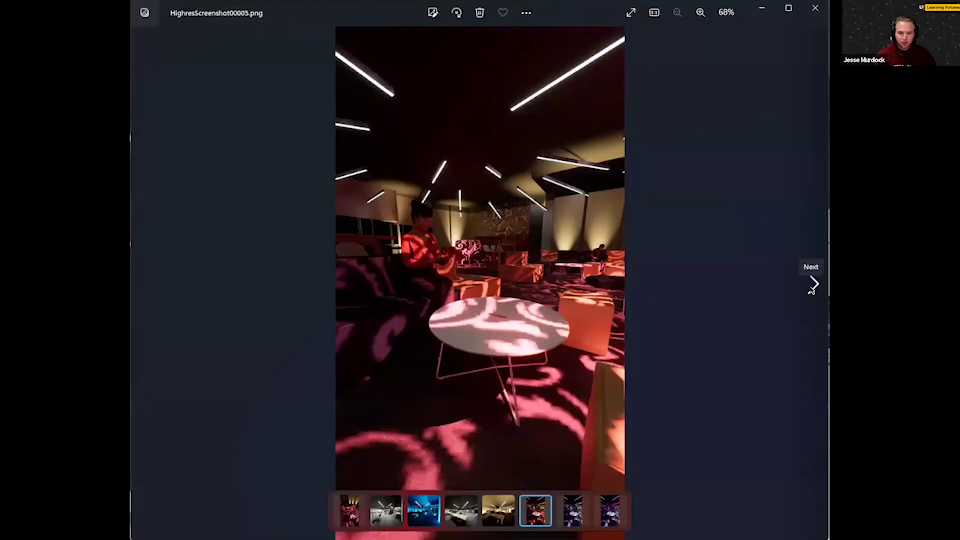
Compare the red, blue and magenta lighting variants in HighresScreenshot00005.png, HighresScreenshot00006.png and HighresScreenshot00007.png.
{"action": "left_click", "coordinate": [812, 284]}
{"action": "left_click", "coordinate": [813, 284]}
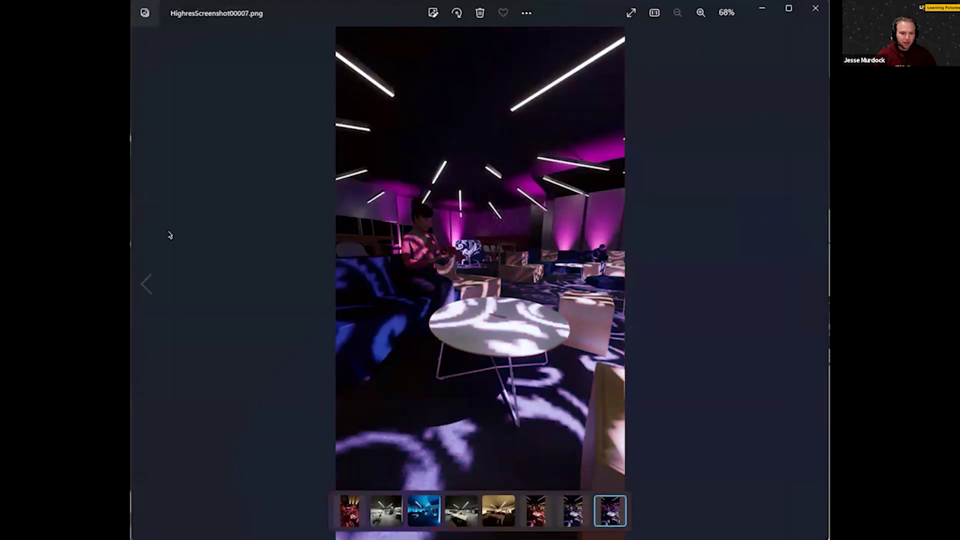
{"action": "left_click", "coordinate": [147, 284]}
{"action": "left_click", "coordinate": [146, 284]}
{"action": "left_click", "coordinate": [807, 285]}
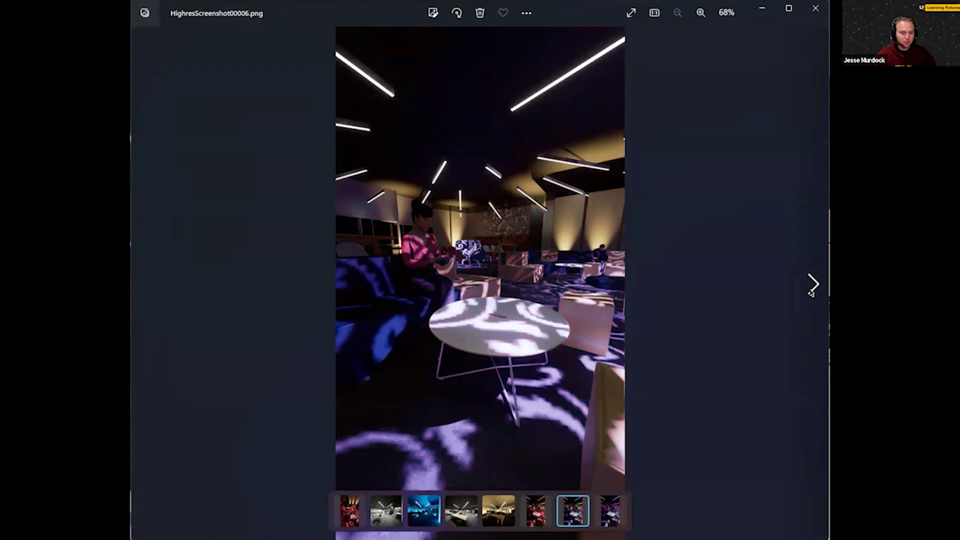
{"action": "left_click", "coordinate": [813, 284]}
{"action": "left_click", "coordinate": [150, 288]}
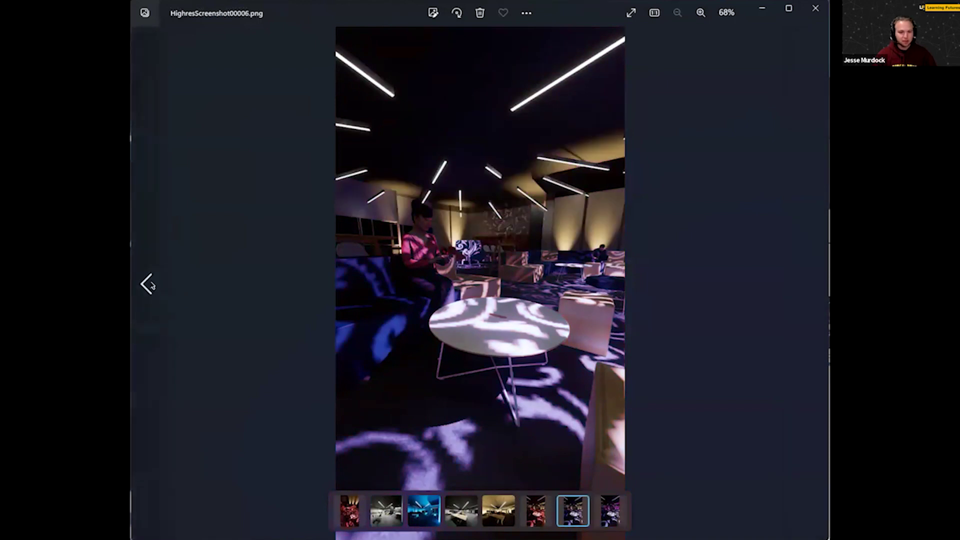
{"action": "left_click", "coordinate": [150, 285]}
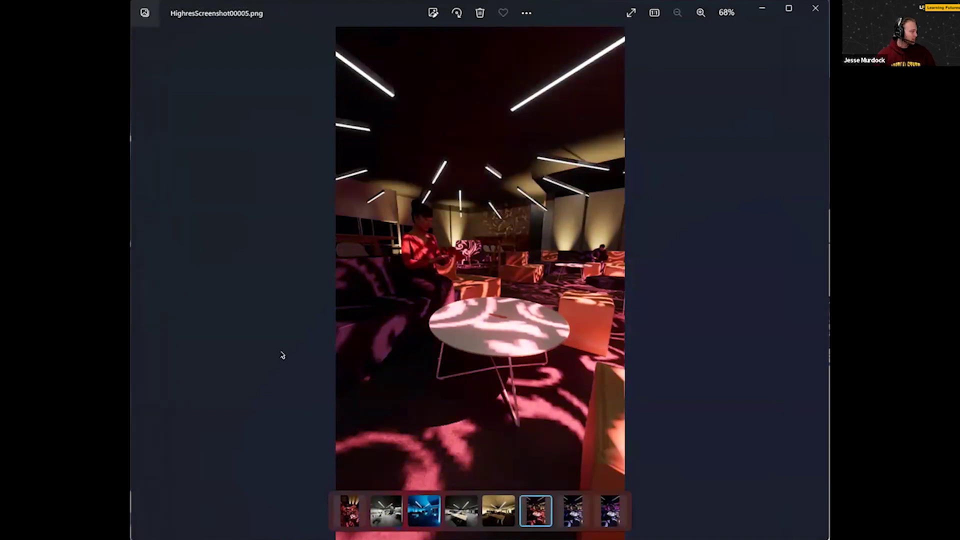
{"action": "left_click", "coordinate": [806, 291]}
{"action": "left_click", "coordinate": [806, 292]}
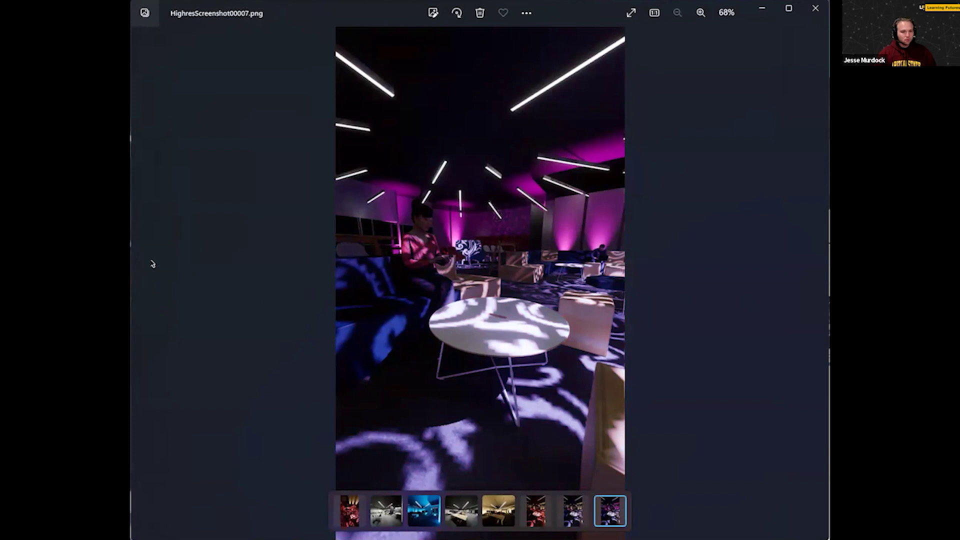
{"action": "left_click", "coordinate": [161, 290]}
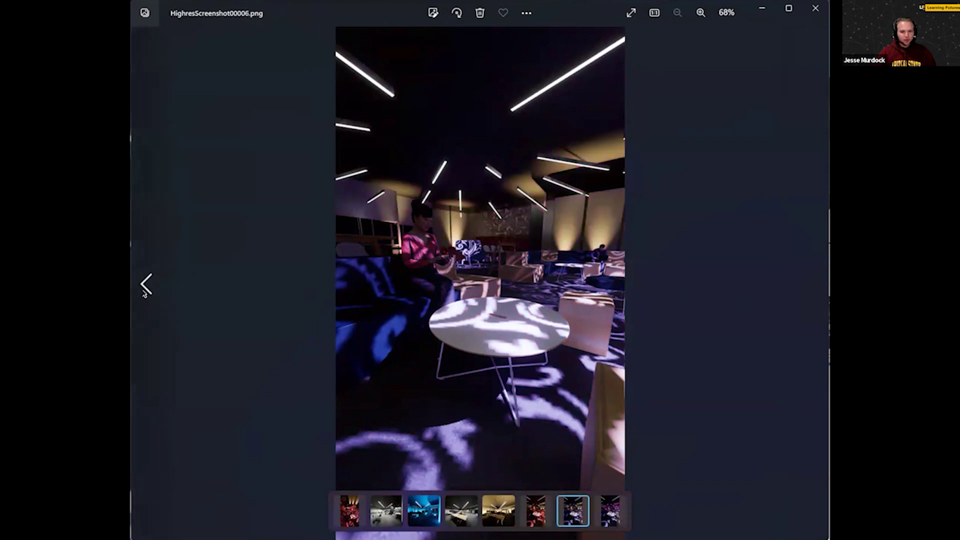
{"action": "left_click", "coordinate": [146, 285]}
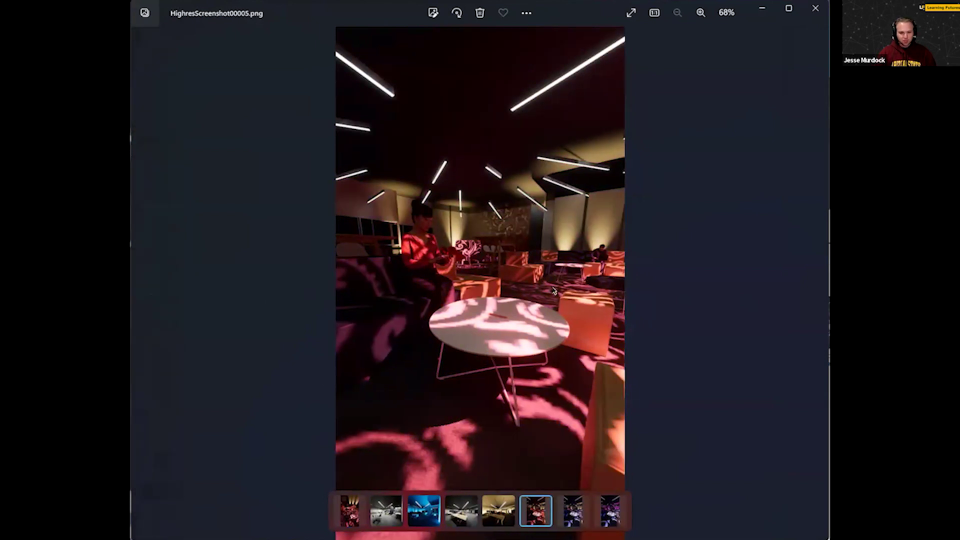
{"action": "left_click", "coordinate": [813, 284]}
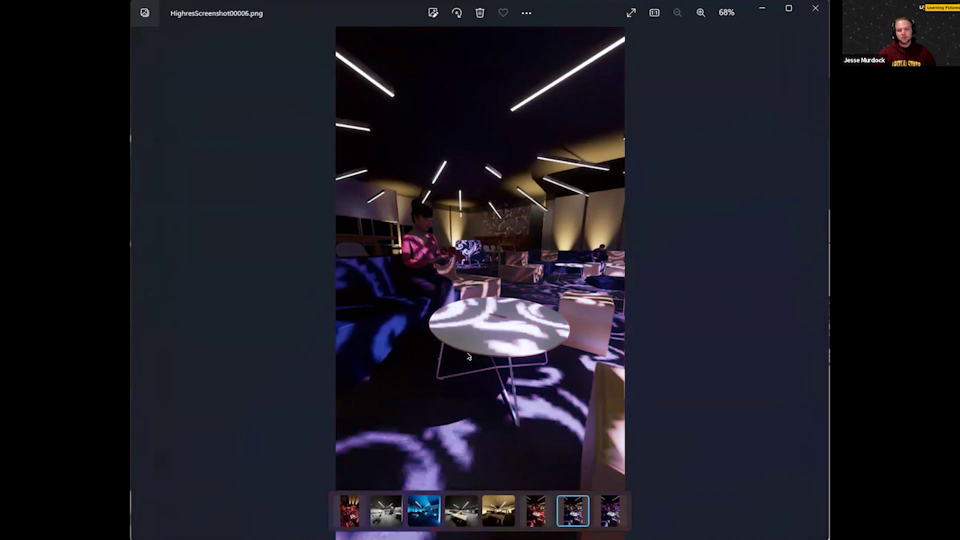
{"action": "left_click", "coordinate": [813, 284]}
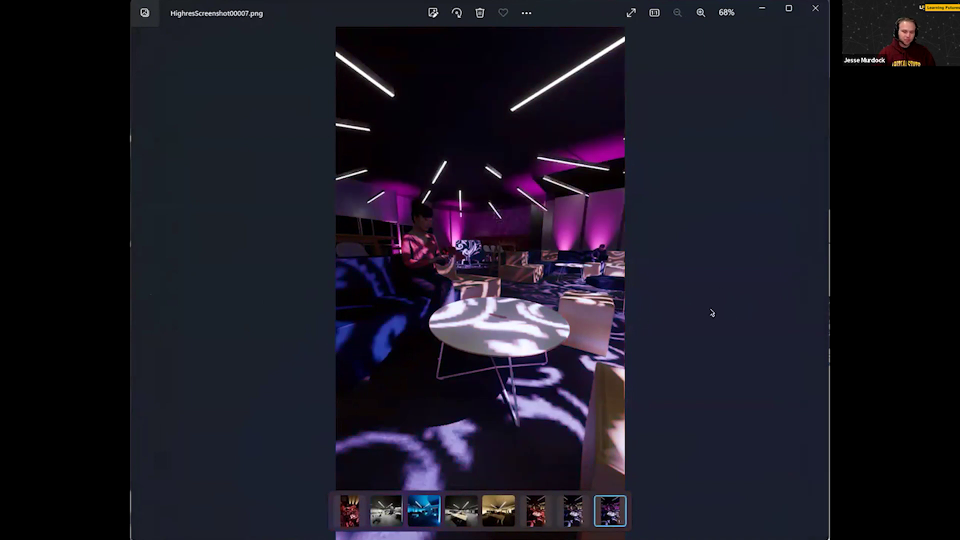
{"action": "left_click", "coordinate": [147, 285]}
{"action": "left_click", "coordinate": [147, 285]}
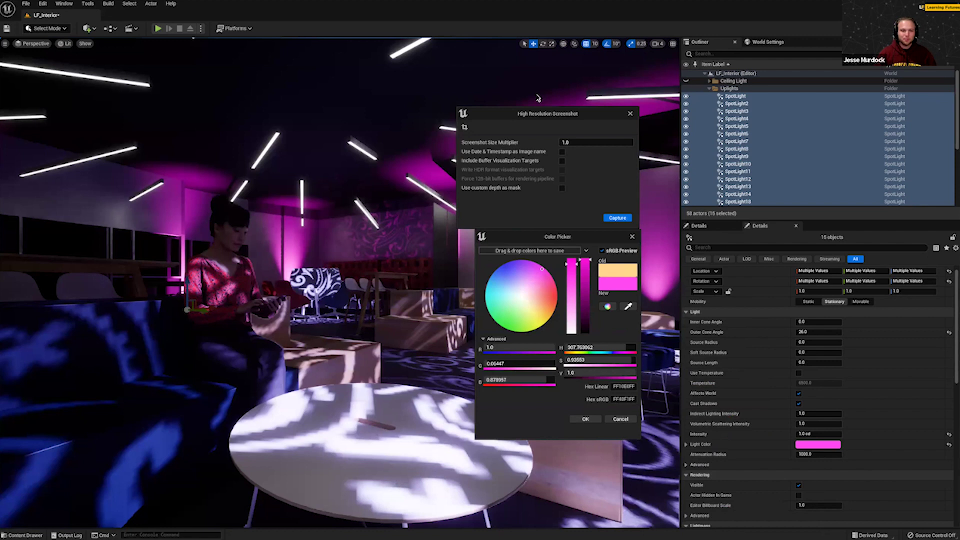
Look across the magenta-lit lounge and check the camera previews of CineCameraActor2 and CineCameraActor.
{"action": "left_click_drag", "start_coordinate": [538, 115], "coordinate": [577, 99]}
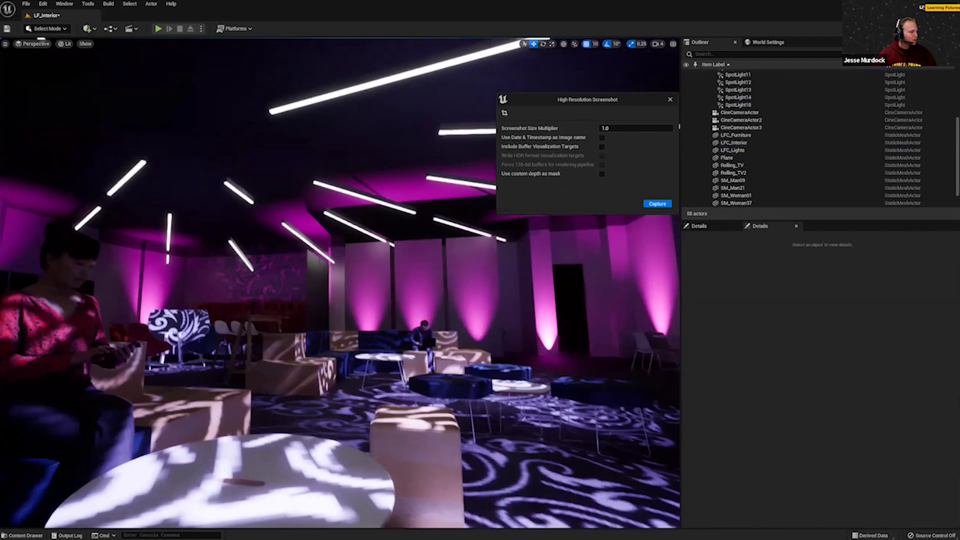
{"action": "right_click_drag", "start_coordinate": [340, 283], "coordinate": [293, 339]}
{"action": "key", "text": "d"}
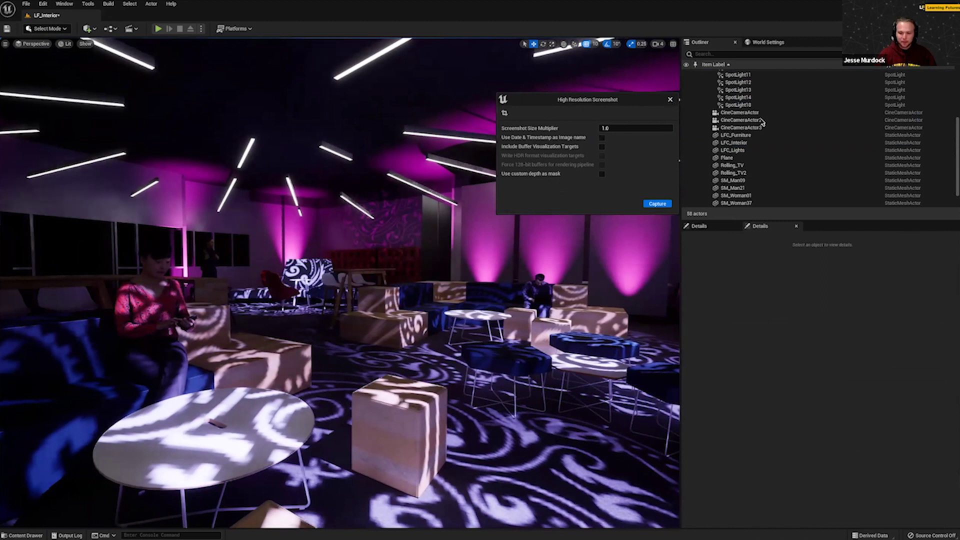
{"action": "left_click", "coordinate": [742, 120]}
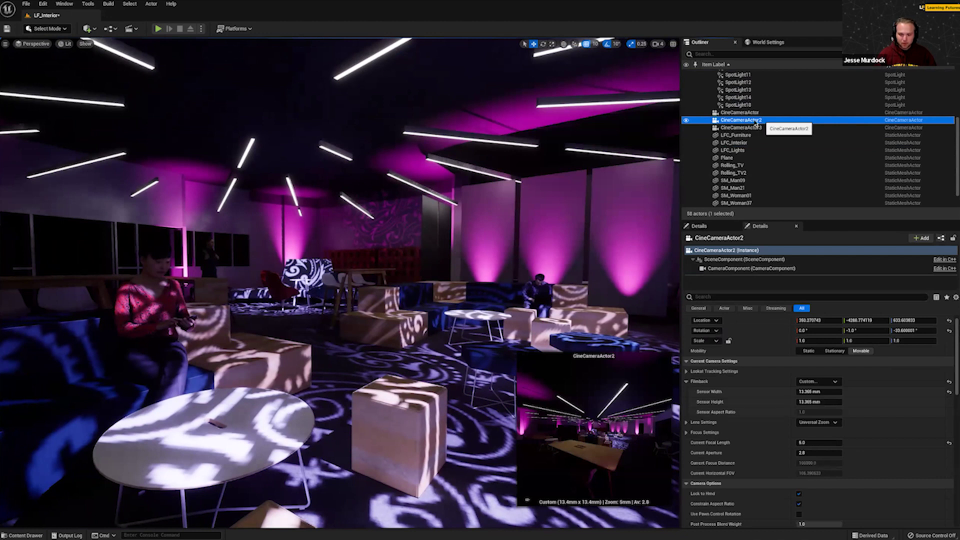
{"action": "left_click", "coordinate": [756, 113]}
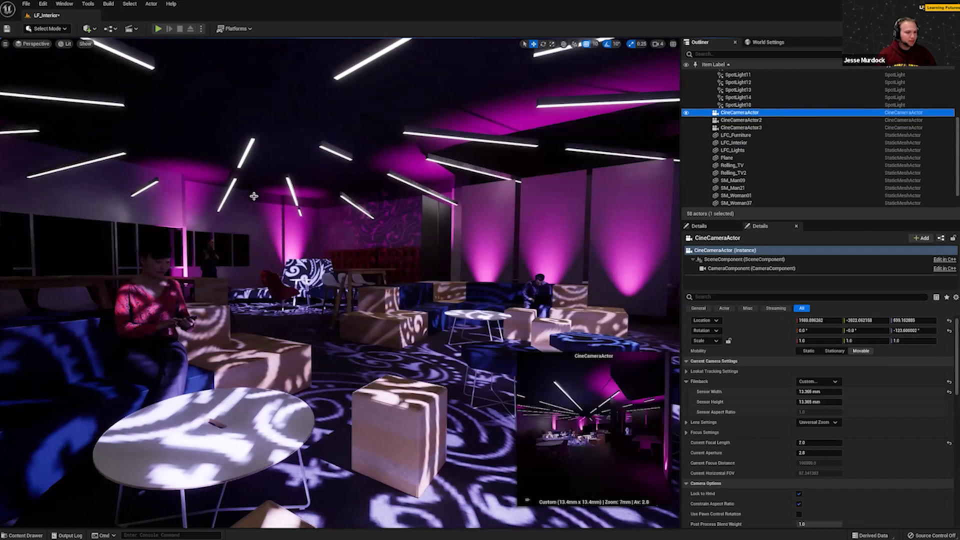
Create a new folder named SEQ inside the Content folder.
{"action": "key", "text": "ctrl+space"}
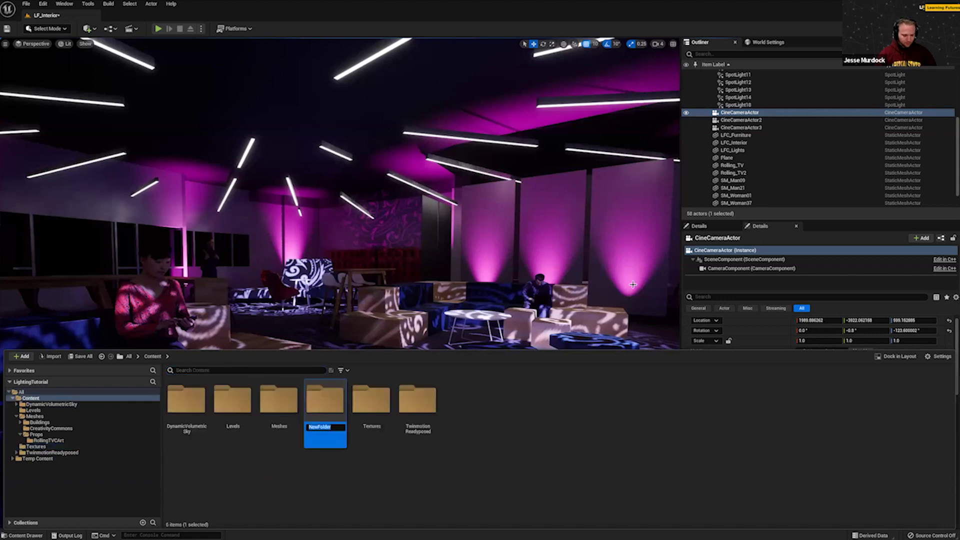
{"action": "type", "text": "SE"}
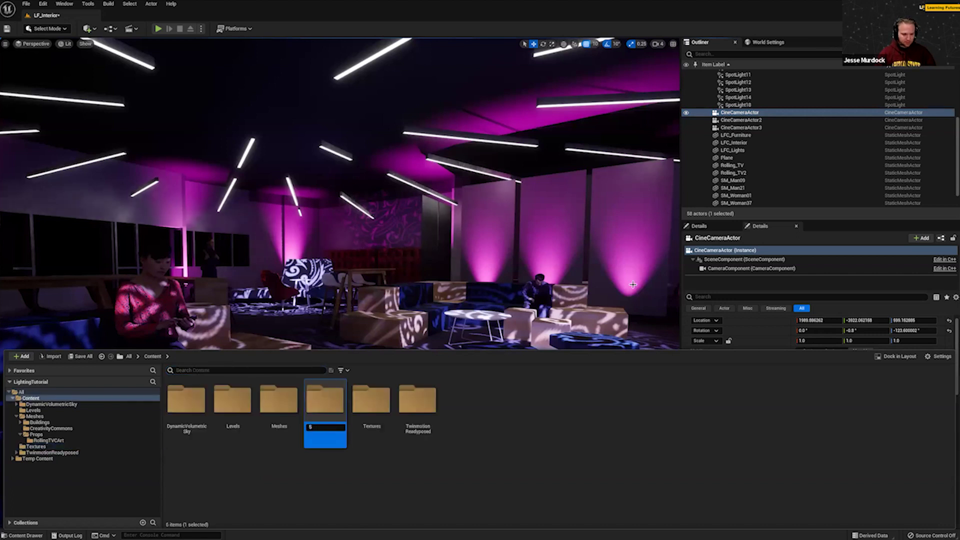
{"action": "type", "text": "Q"}
{"action": "key", "text": "Return"}
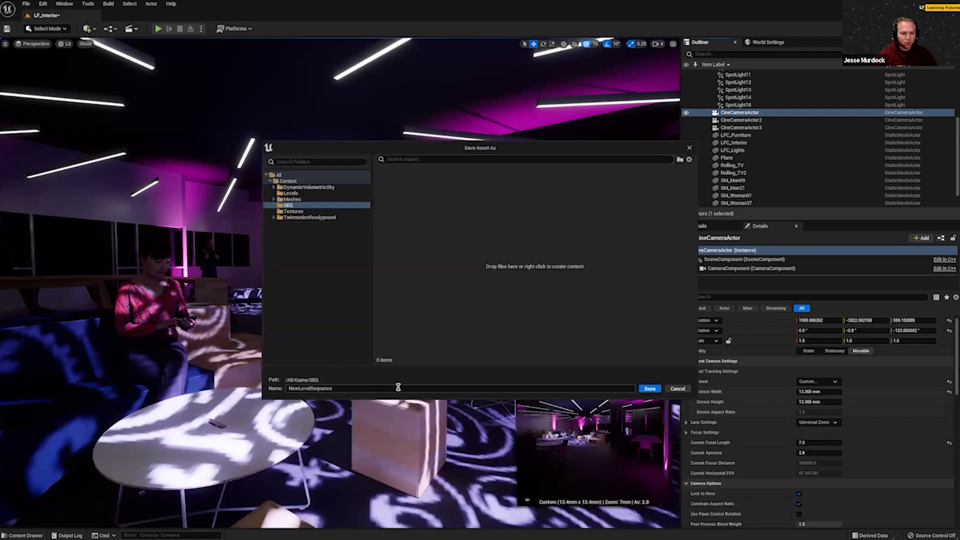
Save a new level sequence as NewLevelSequence001 in the SEQ folder.
{"action": "left_click", "coordinate": [406, 388]}
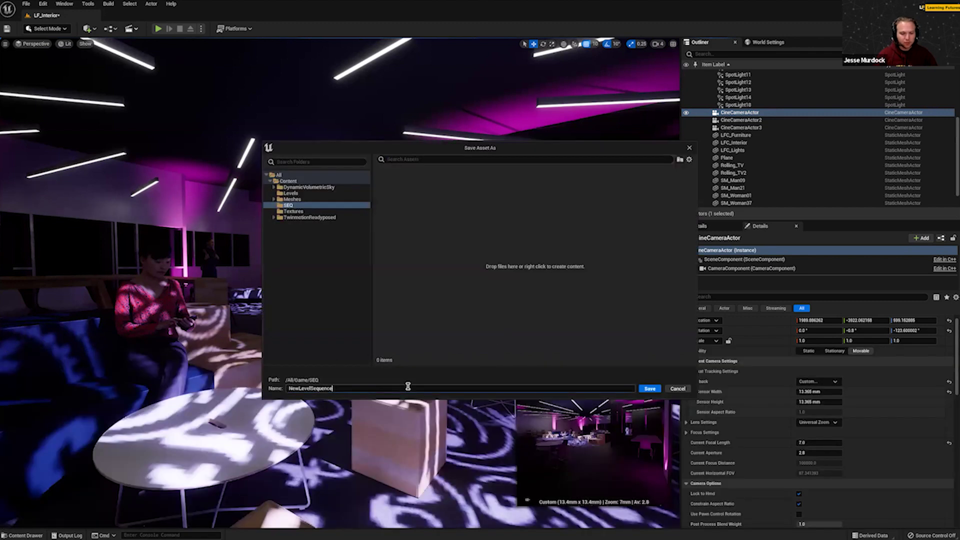
{"action": "left_click", "coordinate": [475, 388]}
{"action": "type", "text": "00"}
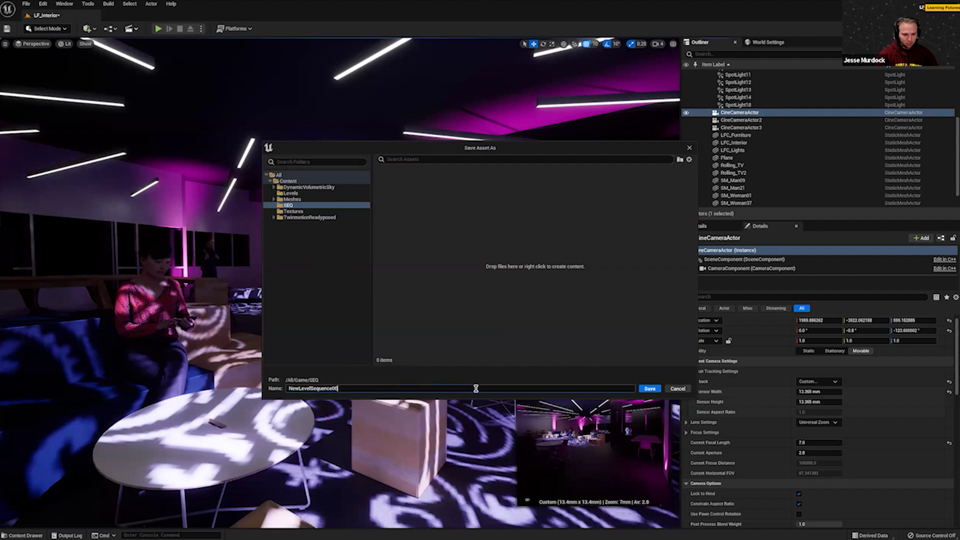
{"action": "type", "text": "`"}
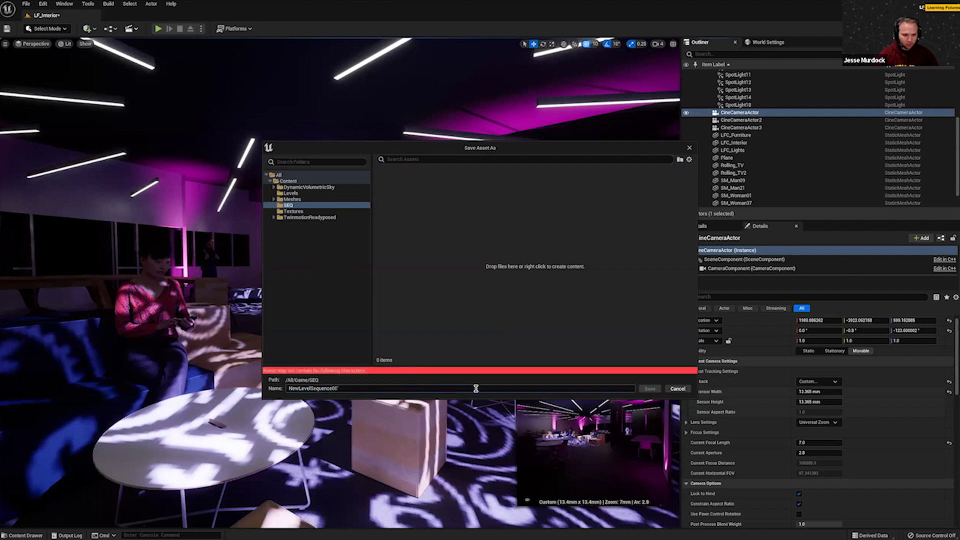
{"action": "key", "text": "ctrl+a"}
{"action": "left_click", "coordinate": [476, 388]}
{"action": "key", "text": "BackSpace"}
{"action": "type", "text": "1"}
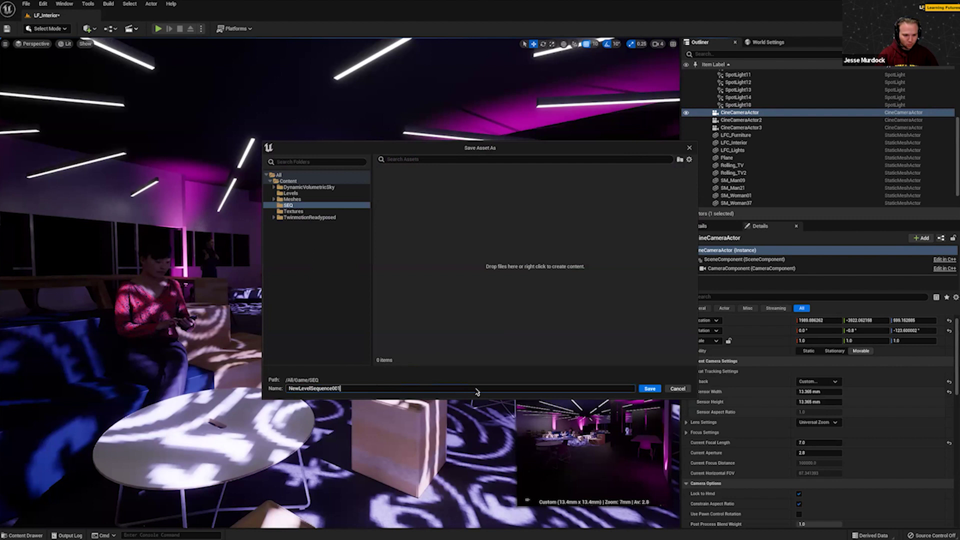
{"action": "key", "text": "Return"}
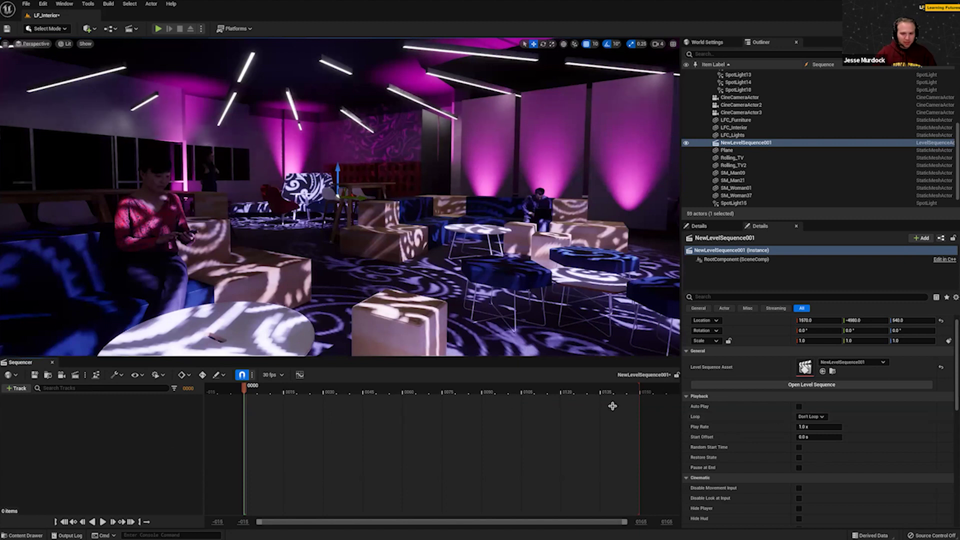
Create a new cine camera in the level sequence and set it as the current camera cut.
{"action": "left_click", "coordinate": [17, 388]}
{"action": "mouse_move", "coordinate": [48, 404]}
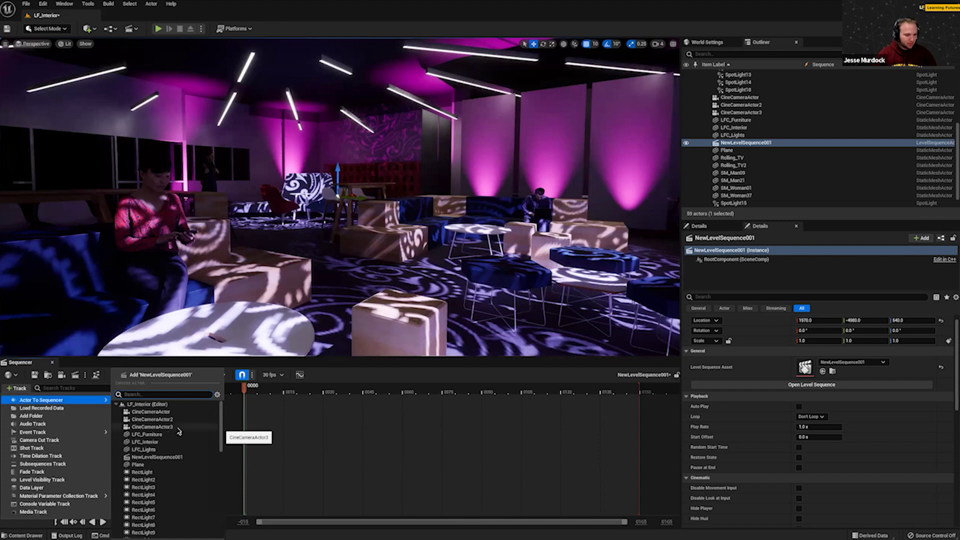
{"action": "left_click", "coordinate": [61, 380]}
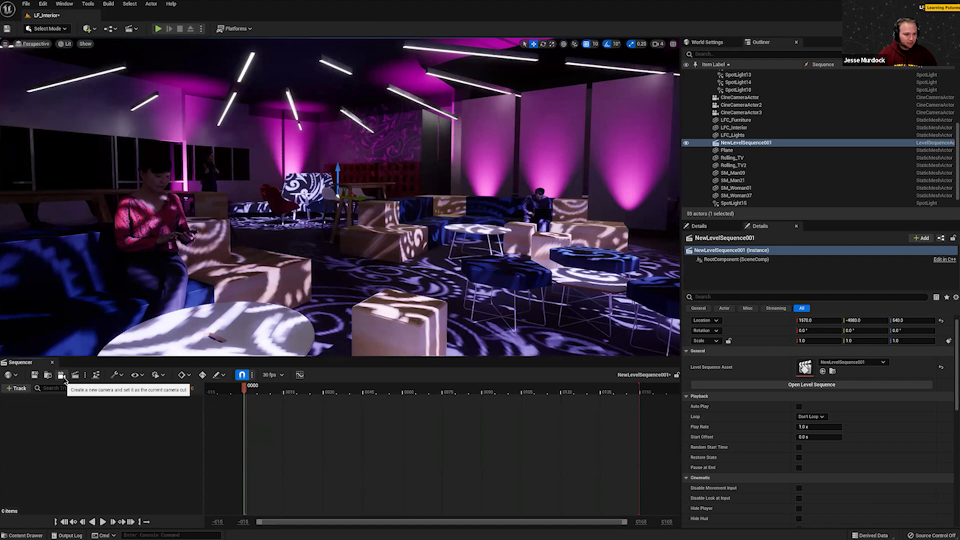
{"action": "left_click", "coordinate": [63, 376]}
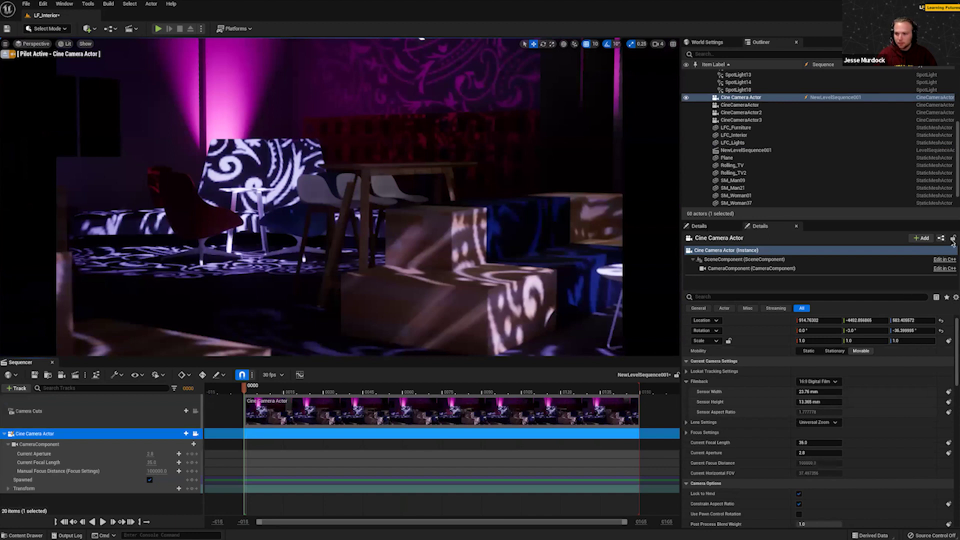
Review CineCameraActor3's filmback settings, collapse them, and raise its current focal length to about 8.5.
{"action": "left_click", "coordinate": [807, 98]}
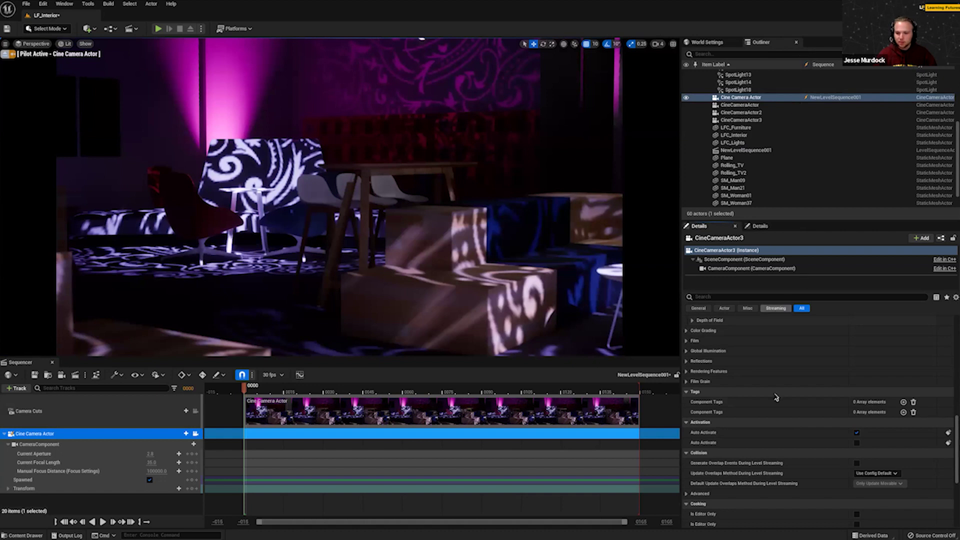
{"action": "scroll", "coordinate": [757, 368], "scroll_direction": "up", "scroll_amount": 5}
{"action": "scroll", "coordinate": [757, 363], "scroll_direction": "up", "scroll_amount": 2}
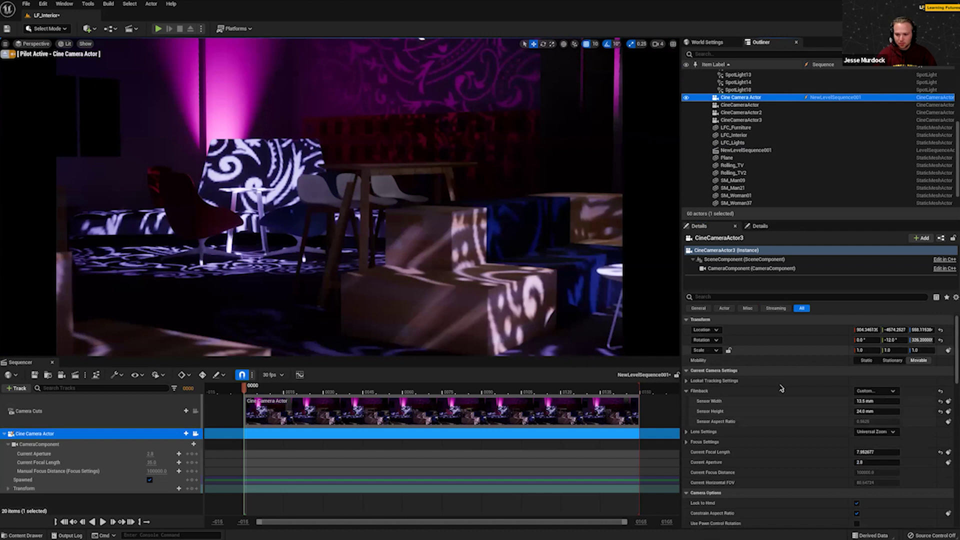
{"action": "left_click", "coordinate": [686, 399]}
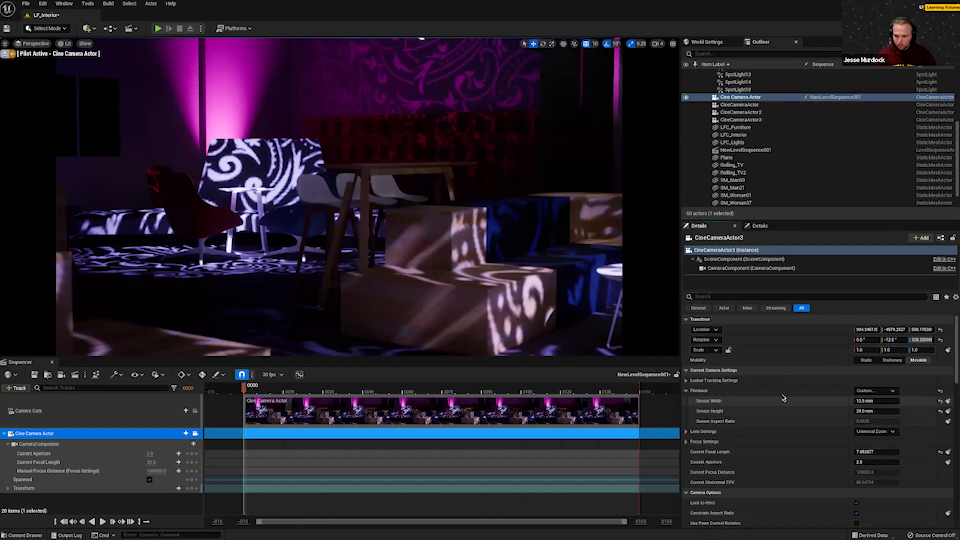
{"action": "left_click", "coordinate": [687, 391]}
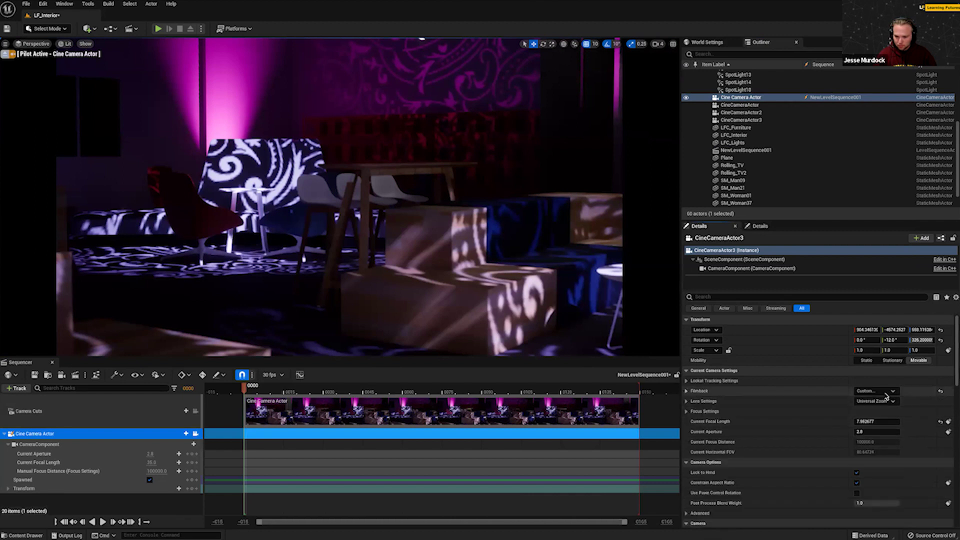
{"action": "left_click_drag", "start_coordinate": [864, 422], "coordinate": [878, 423]}
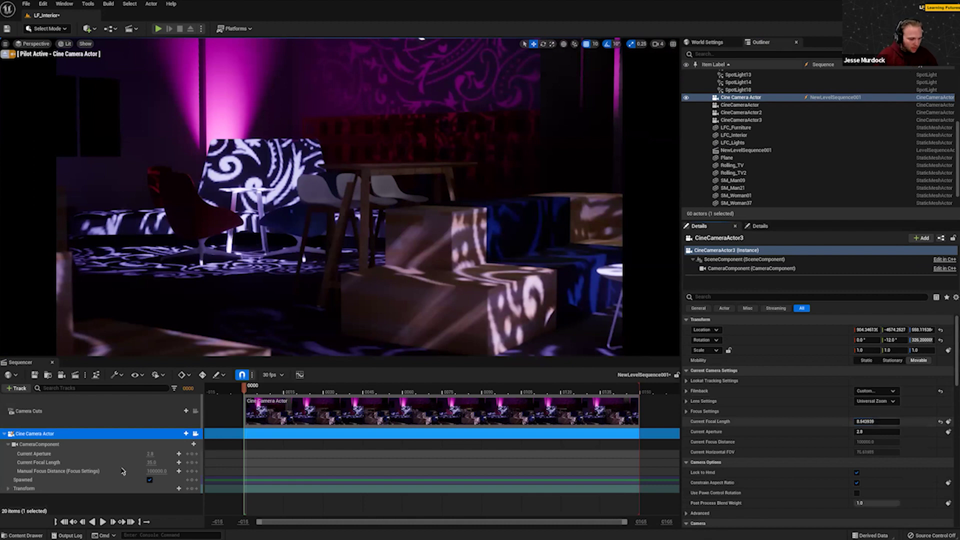
Lower the sequence camera's current focal length to about 9.76 and frame the lounge with the seated woman for the opening view at frame 0.
{"action": "left_click_drag", "start_coordinate": [149, 463], "coordinate": [111, 463]}
{"action": "left_click_drag", "start_coordinate": [156, 462], "coordinate": [149, 462]}
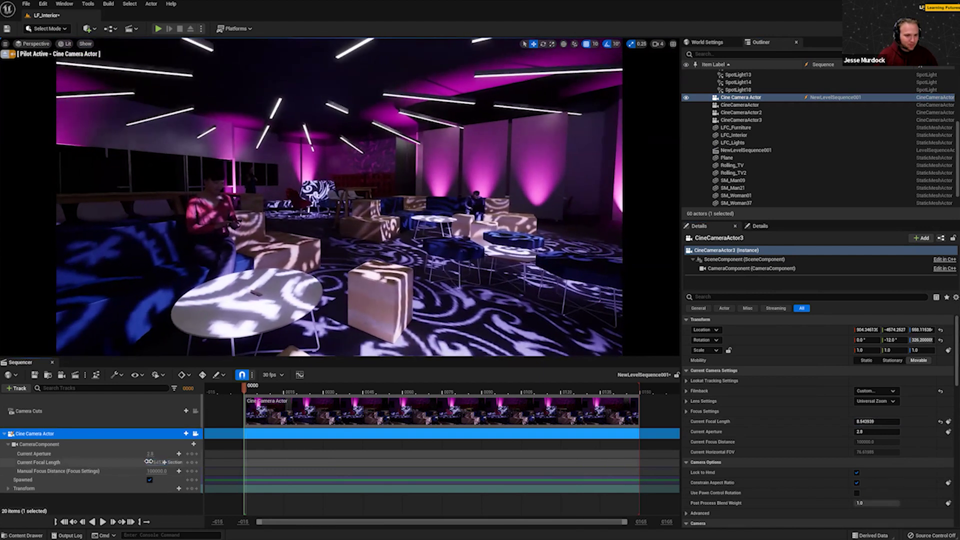
{"action": "right_click_drag", "start_coordinate": [421, 259], "coordinate": [421, 245]}
{"action": "mouse_move", "coordinate": [340, 200]}
{"action": "right_mouse_down"}
{"action": "mouse_move", "coordinate": [339, 208]}
{"action": "mouse_move", "coordinate": [343, 199]}
{"action": "right_mouse_up"}
{"action": "key", "text": "a"}
{"action": "key", "text": "w"}
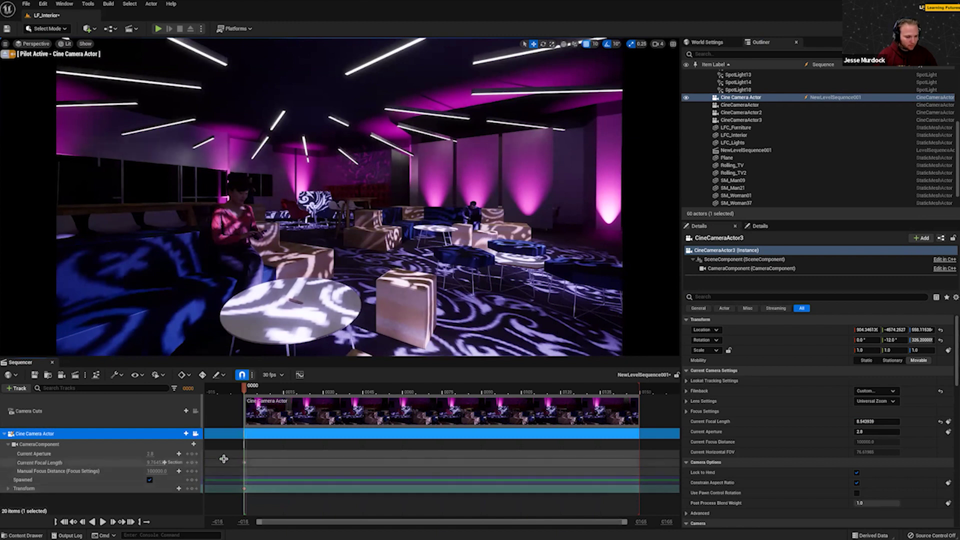
At frame 150, move the camera sideways across the lounge, key its ending transform and focal length, and play the shot.
{"action": "left_click", "coordinate": [400, 391]}
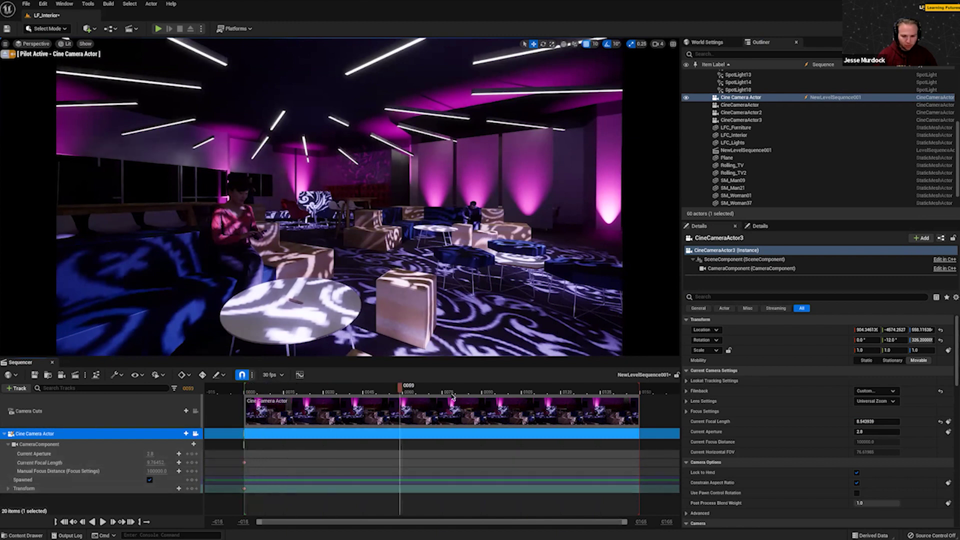
{"action": "left_click_drag", "start_coordinate": [400, 389], "coordinate": [641, 400]}
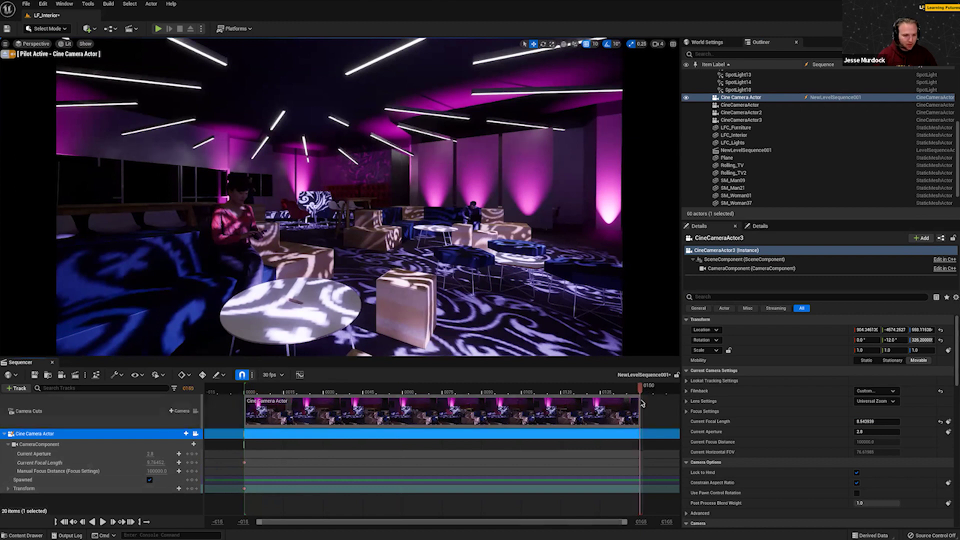
{"action": "key", "text": "d"}
{"action": "right_click_drag", "start_coordinate": [310, 240], "coordinate": [258, 227]}
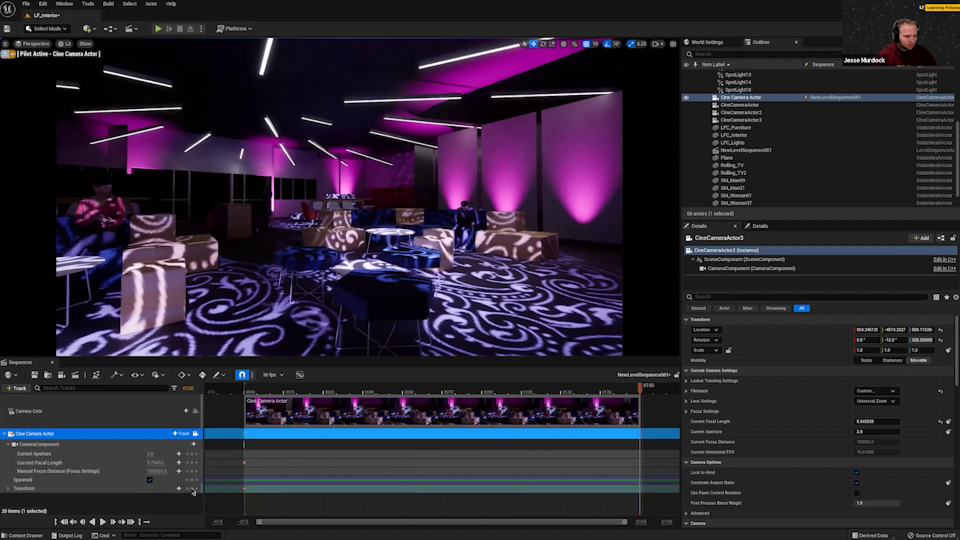
{"action": "left_click", "coordinate": [194, 463]}
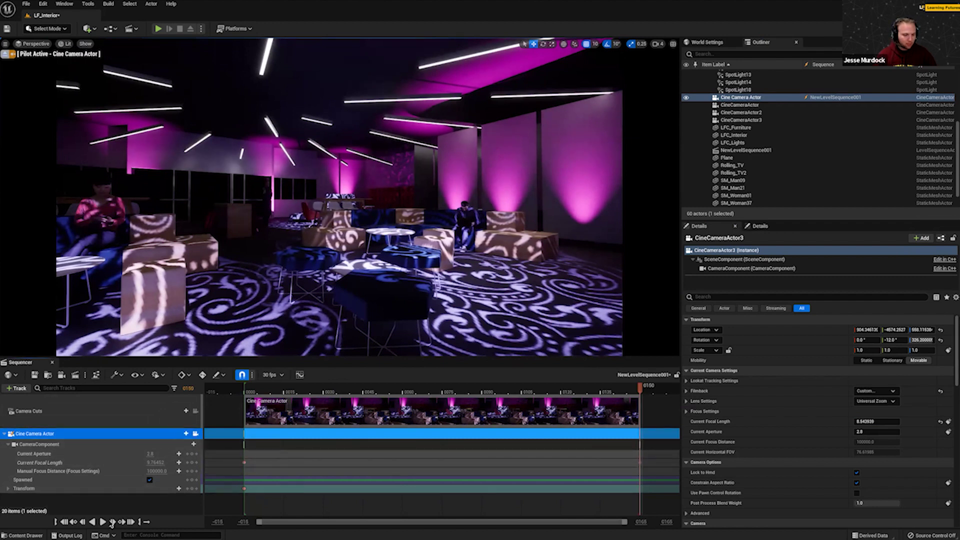
{"action": "key", "text": "space"}
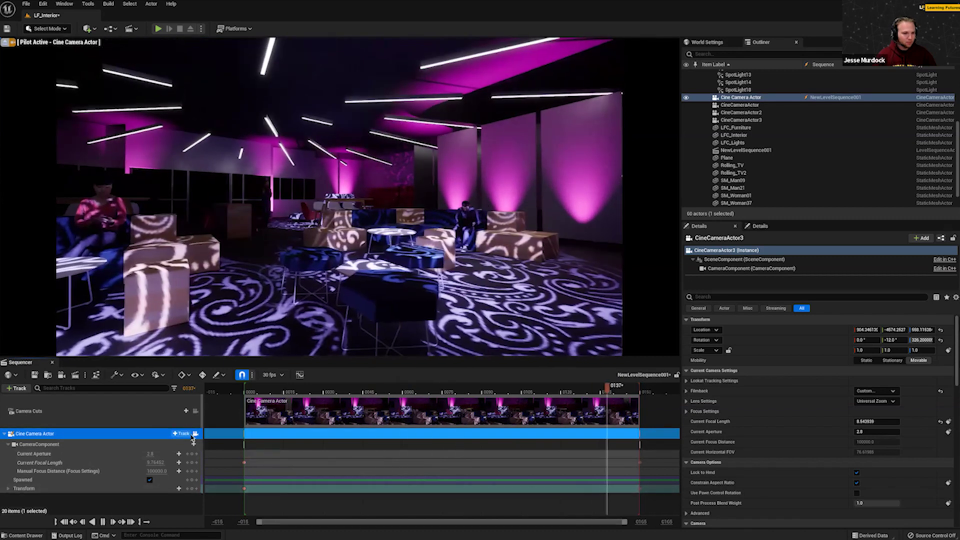
Extend the sequence timeline's working range to 600 and bring the shot's end marker within reach.
{"action": "left_click", "coordinate": [673, 522]}
{"action": "type", "text": "600"}
{"action": "key", "text": "Return"}
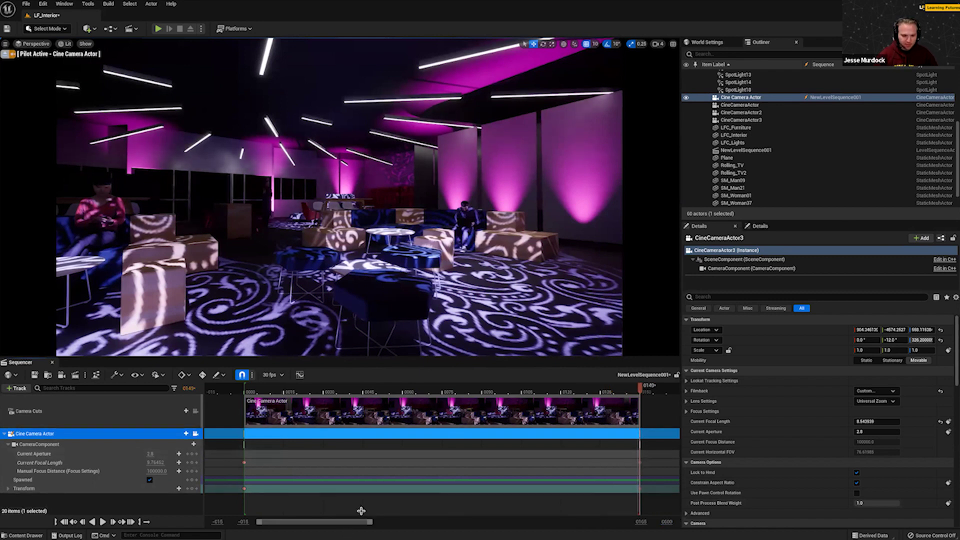
{"action": "left_click_drag", "start_coordinate": [357, 522], "coordinate": [403, 522]}
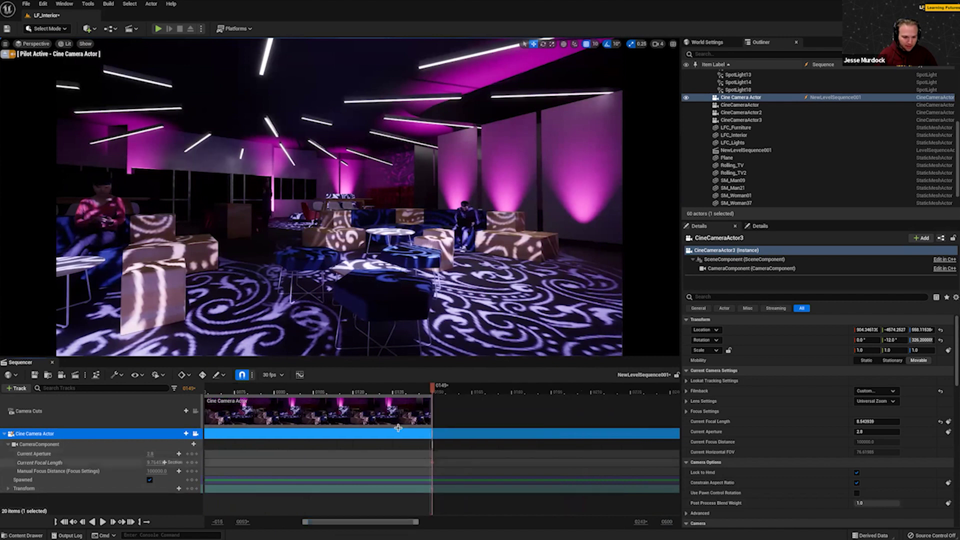
{"action": "left_click_drag", "start_coordinate": [391, 393], "coordinate": [354, 393]}
{"action": "left_click", "coordinate": [362, 393]}
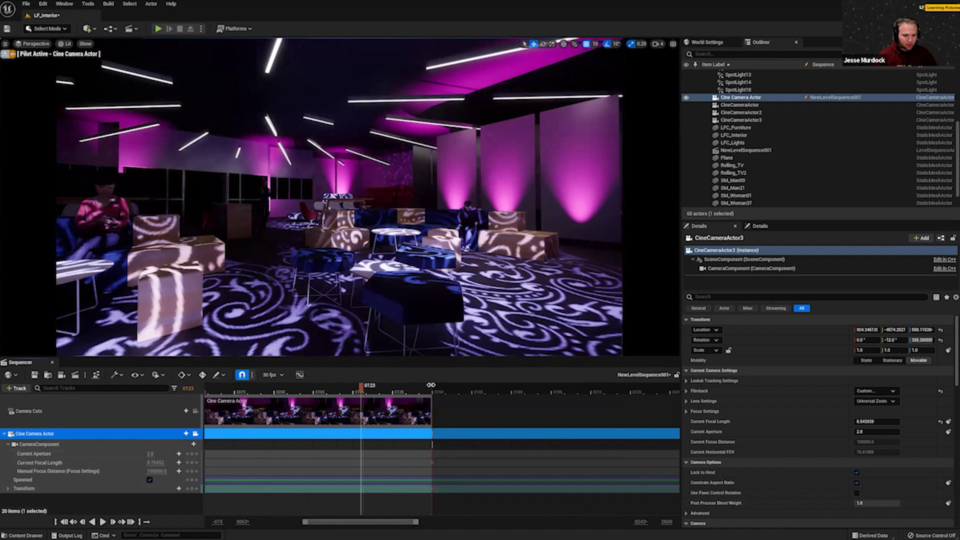
Extend the sequence's playback end to about frame 600 and fit the whole range in the timeline.
{"action": "mouse_move", "coordinate": [431, 385]}
{"action": "left_mouse_down"}
{"action": "mouse_move", "coordinate": [645, 385]}
{"action": "mouse_move", "coordinate": [678, 400]}
{"action": "left_mouse_up"}
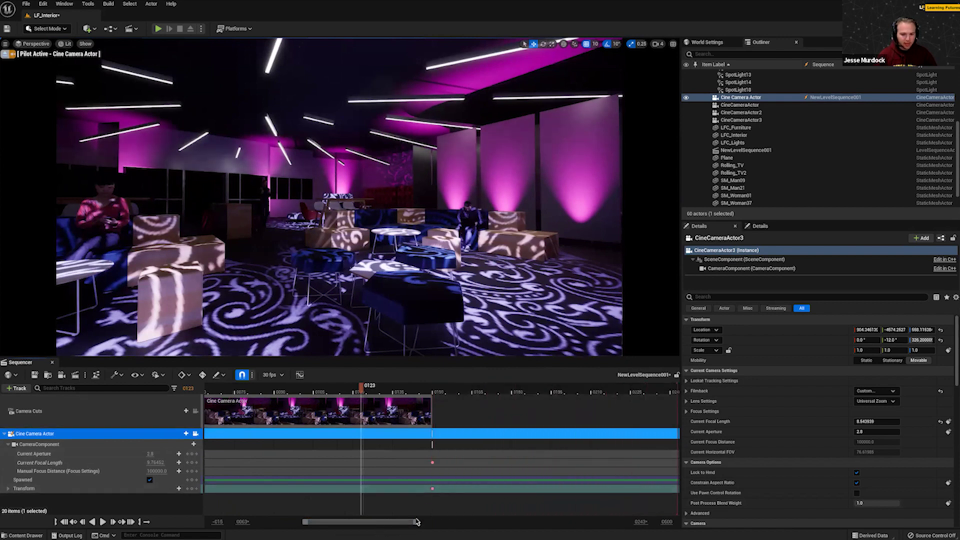
{"action": "left_click_drag", "start_coordinate": [411, 525], "coordinate": [498, 523]}
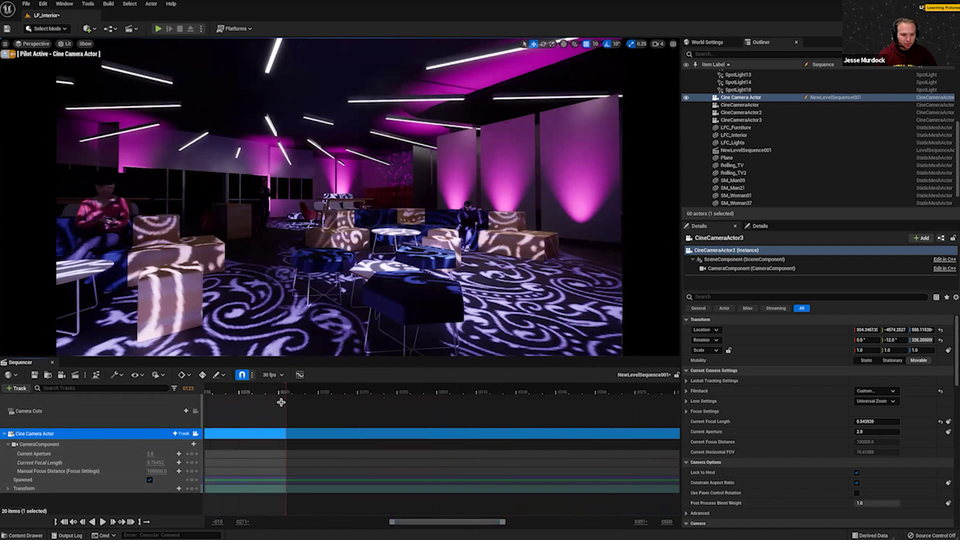
{"action": "left_click_drag", "start_coordinate": [284, 388], "coordinate": [668, 389]}
{"action": "mouse_move", "coordinate": [491, 523]}
{"action": "left_mouse_down"}
{"action": "mouse_move", "coordinate": [616, 524]}
{"action": "mouse_move", "coordinate": [546, 523]}
{"action": "left_mouse_up"}
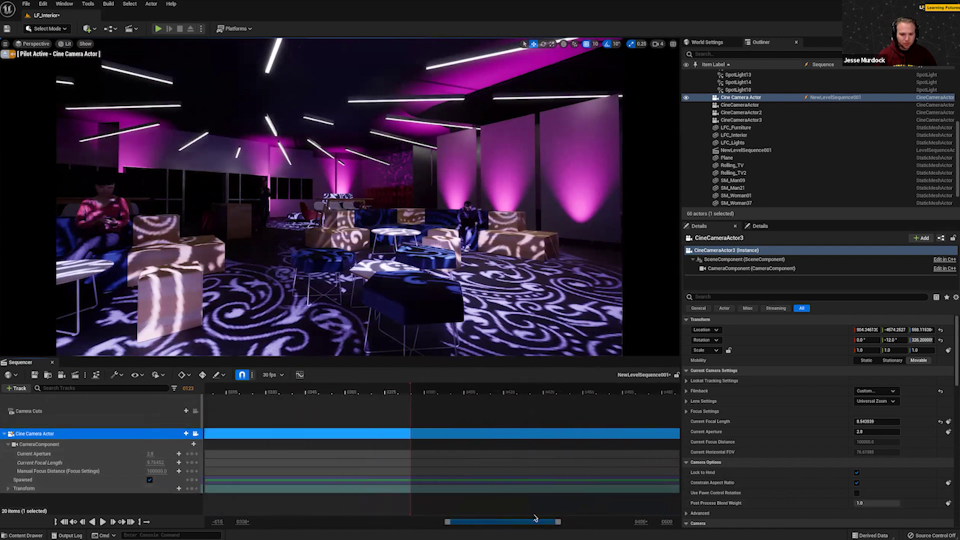
{"action": "left_click_drag", "start_coordinate": [409, 410], "coordinate": [676, 411]}
{"action": "left_click_drag", "start_coordinate": [550, 522], "coordinate": [625, 511]}
{"action": "scroll", "coordinate": [482, 438], "scroll_direction": "down", "scroll_amount": 5, "text": "ctrl"}
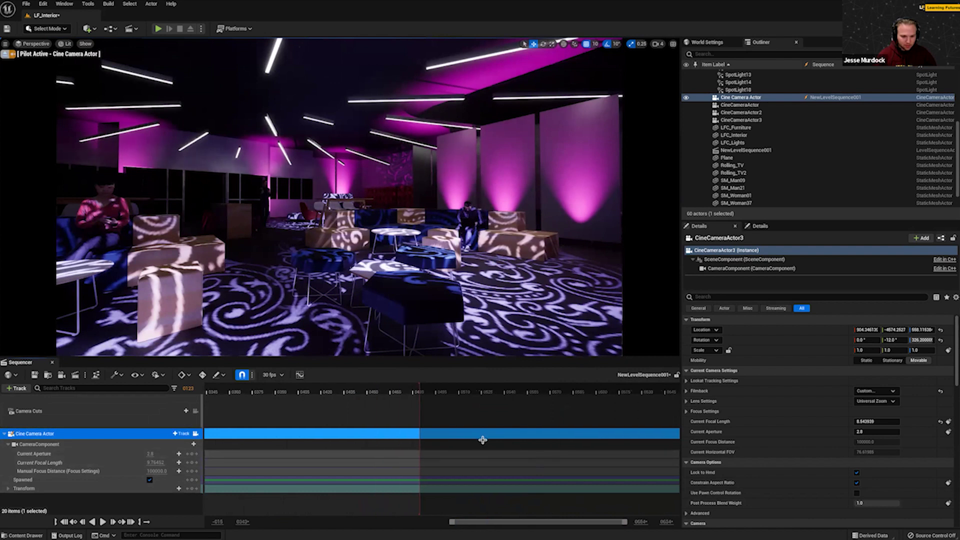
{"action": "scroll", "coordinate": [484, 440], "scroll_direction": "down", "scroll_amount": 3, "text": "ctrl"}
{"action": "mouse_move", "coordinate": [465, 424]}
{"action": "left_mouse_down"}
{"action": "mouse_move", "coordinate": [580, 423]}
{"action": "mouse_move", "coordinate": [521, 433]}
{"action": "left_mouse_up"}
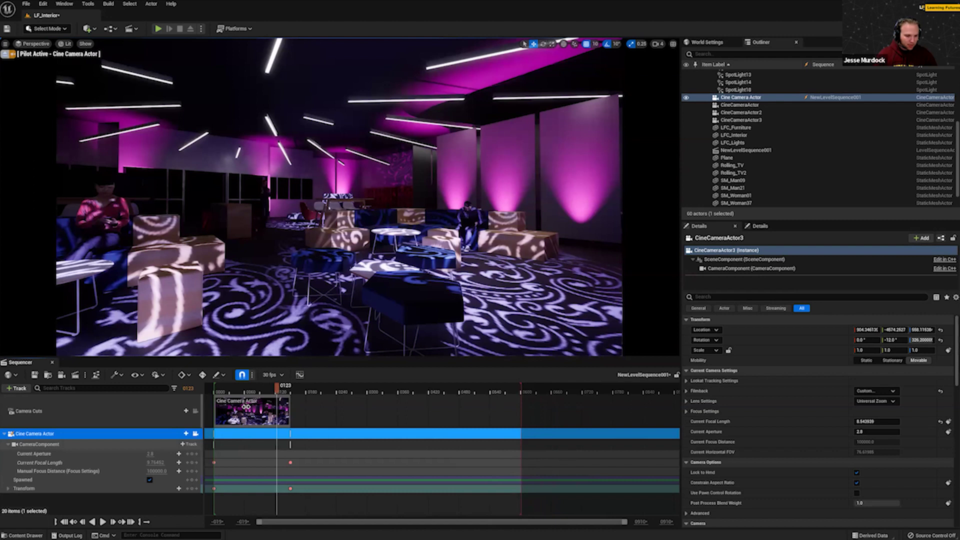
Stretch the camera cut and move the ending focal length and transform keys to the sequence's new end, checking the slower move in playback.
{"action": "mouse_move", "coordinate": [289, 411]}
{"action": "left_mouse_down"}
{"action": "mouse_move", "coordinate": [527, 408]}
{"action": "mouse_move", "coordinate": [514, 398]}
{"action": "left_mouse_up"}
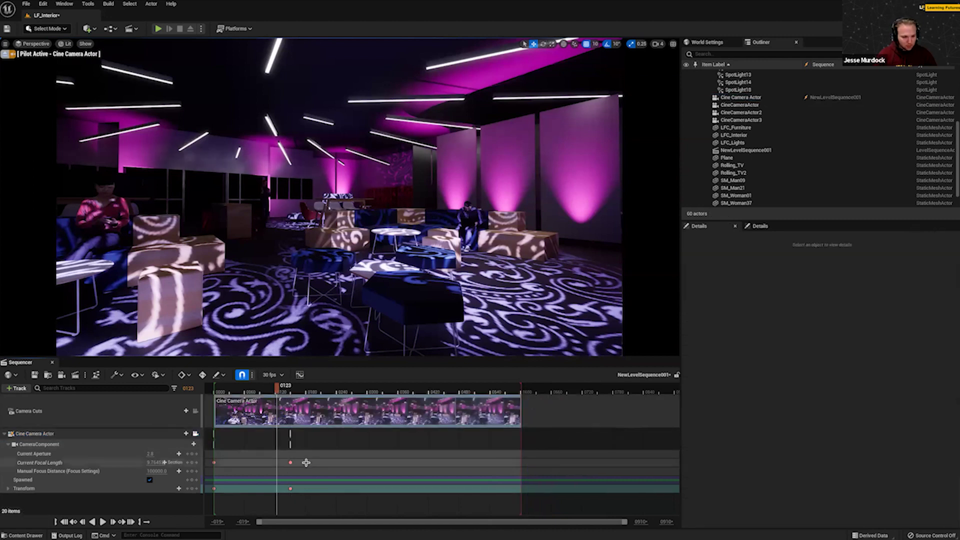
{"action": "mouse_move", "coordinate": [311, 508]}
{"action": "left_mouse_down"}
{"action": "mouse_move", "coordinate": [287, 495]}
{"action": "mouse_move", "coordinate": [257, 453]}
{"action": "mouse_move", "coordinate": [313, 464]}
{"action": "mouse_move", "coordinate": [488, 451]}
{"action": "mouse_move", "coordinate": [521, 463]}
{"action": "left_mouse_up"}
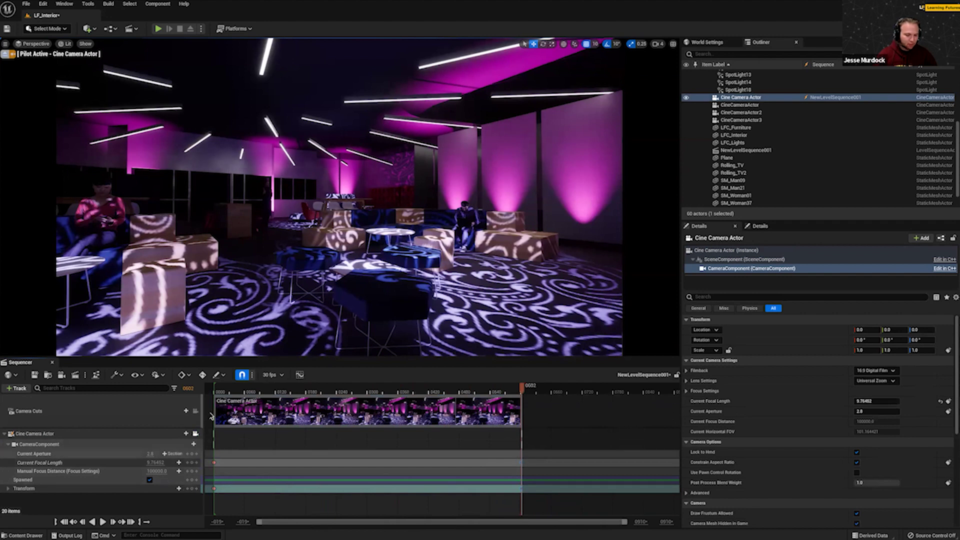
{"action": "key", "text": "space"}
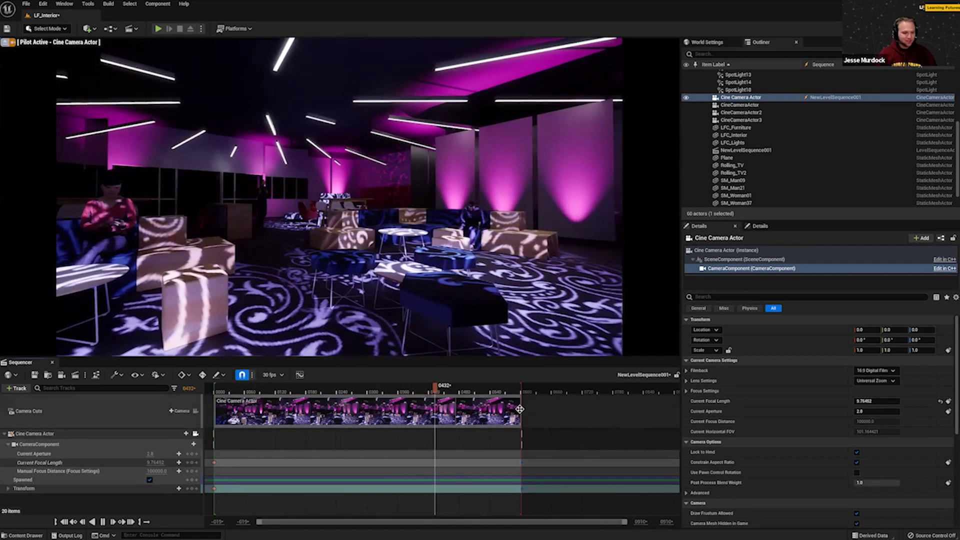
{"action": "key", "text": "space"}
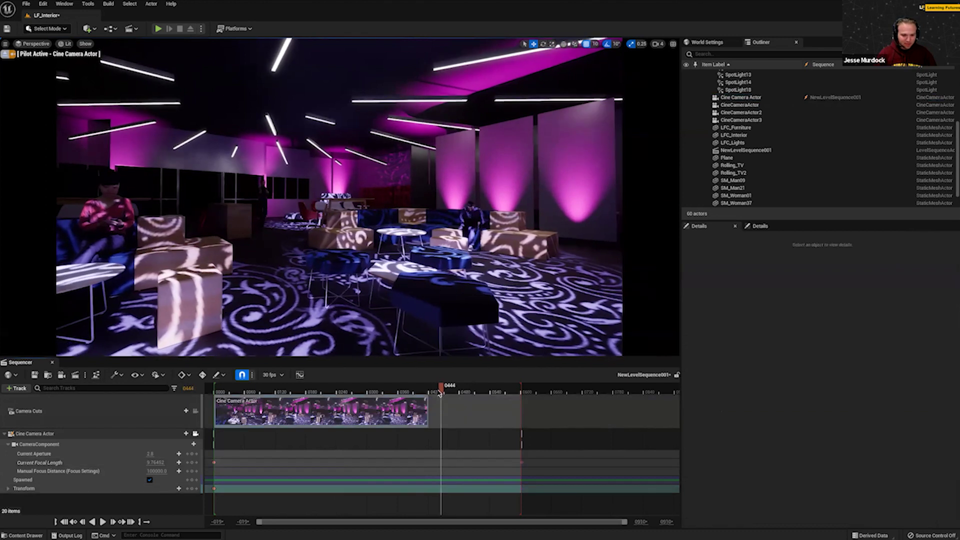
Create a second cine camera in the sequence near the end of the first camera's cut, at about frame 421.
{"action": "left_click_drag", "start_coordinate": [440, 390], "coordinate": [426, 395]}
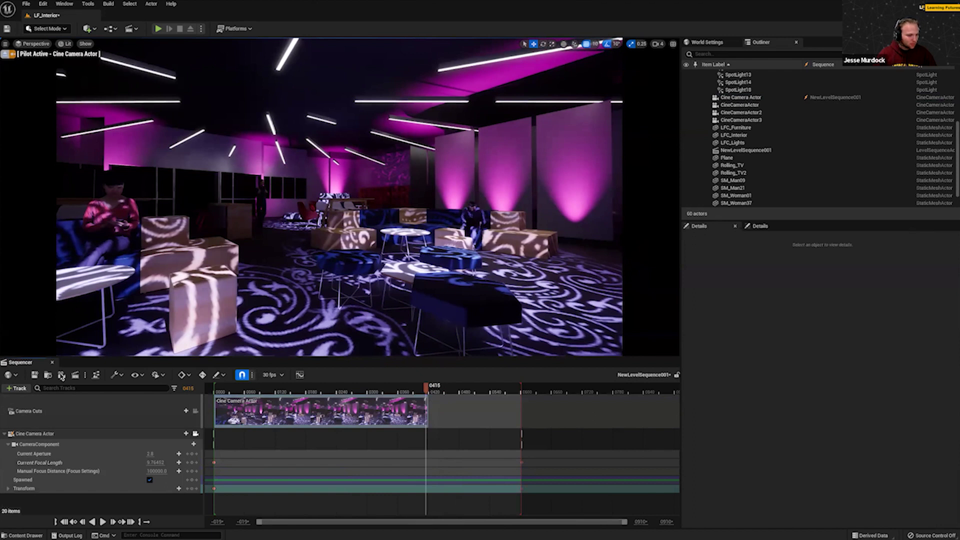
{"action": "key", "text": "space"}
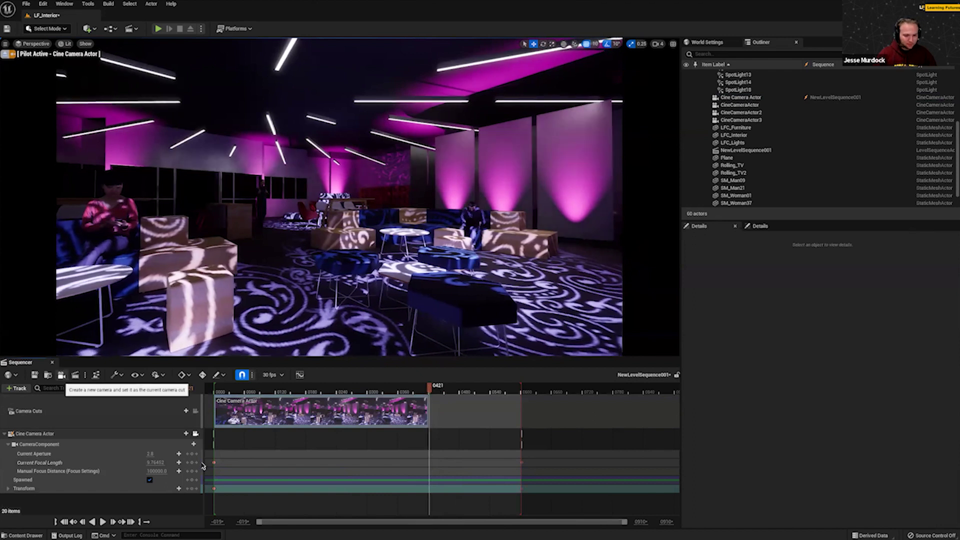
{"action": "left_click", "coordinate": [62, 375]}
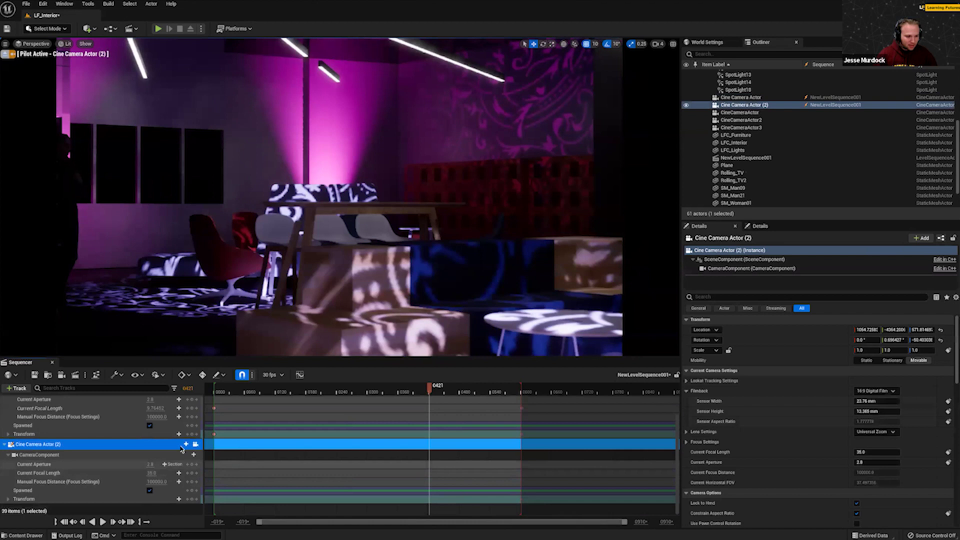
{"action": "scroll", "coordinate": [437, 420], "scroll_direction": "up", "scroll_amount": 3}
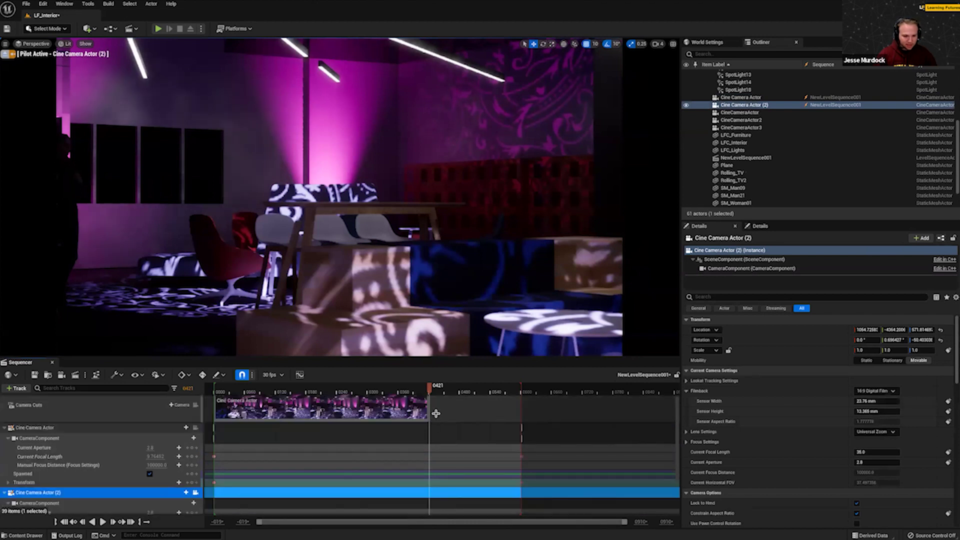
{"action": "scroll", "coordinate": [430, 412], "scroll_direction": "up", "scroll_amount": 1}
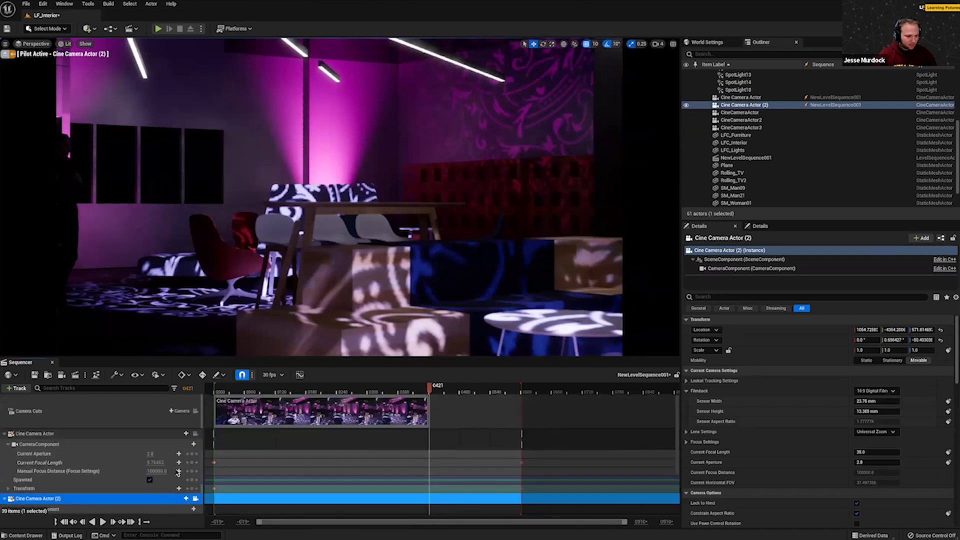
{"action": "scroll", "coordinate": [197, 483], "scroll_direction": "down", "scroll_amount": 3}
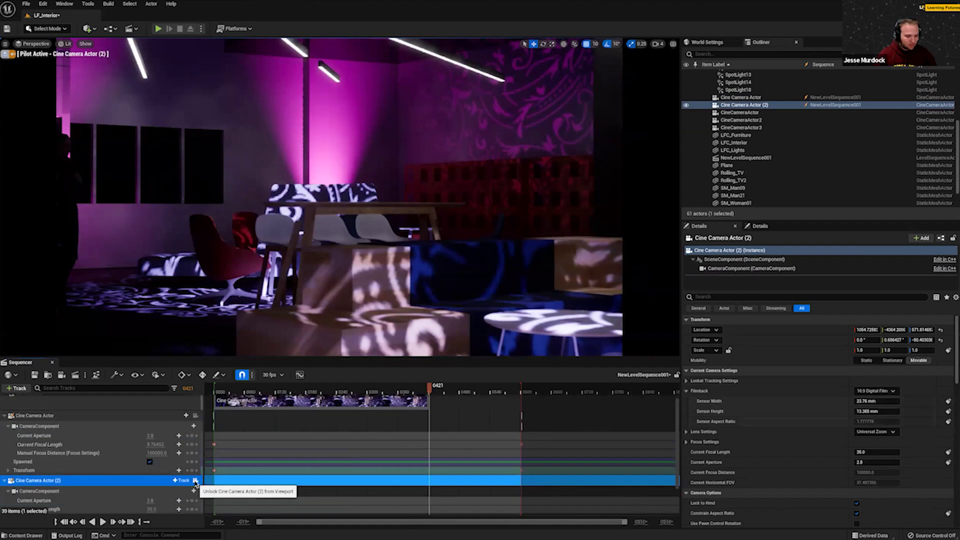
{"action": "right_click_drag", "start_coordinate": [420, 431], "coordinate": [487, 427]}
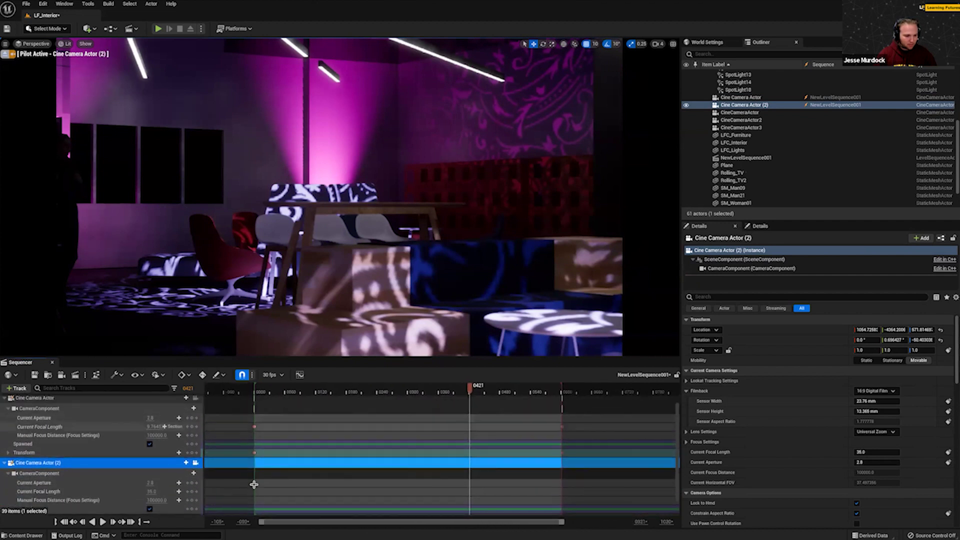
{"action": "scroll", "coordinate": [491, 441], "scroll_direction": "up", "scroll_amount": 3}
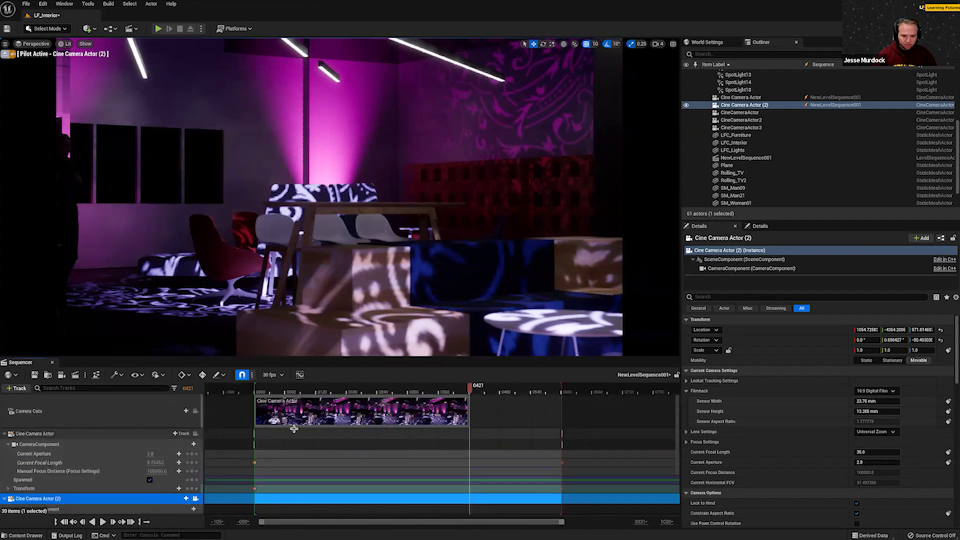
At frame 419, add a camera cut that switches the shot to Cine Camera Actor (2).
{"action": "mouse_move", "coordinate": [469, 386]}
{"action": "left_mouse_down"}
{"action": "mouse_move", "coordinate": [375, 386]}
{"action": "mouse_move", "coordinate": [468, 392]}
{"action": "left_mouse_up"}
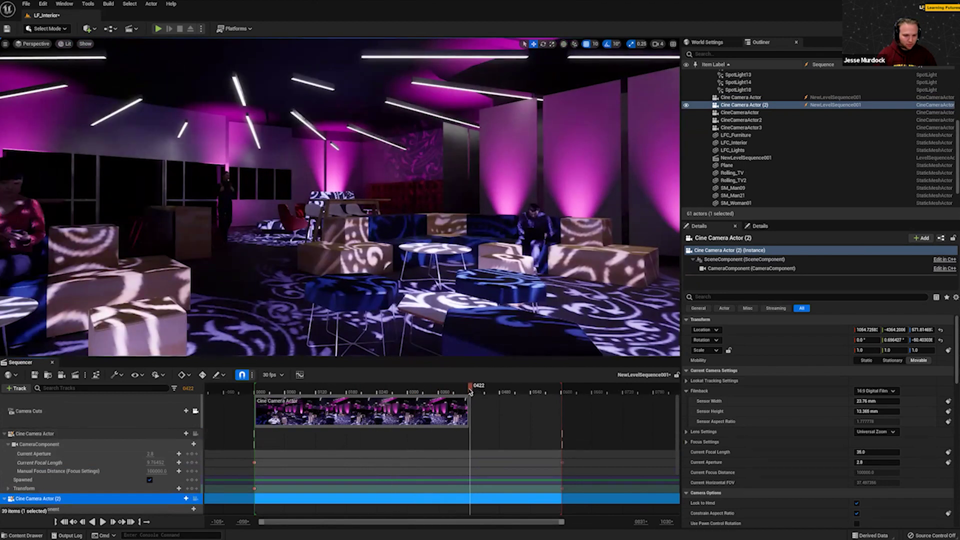
{"action": "left_click", "coordinate": [183, 411]}
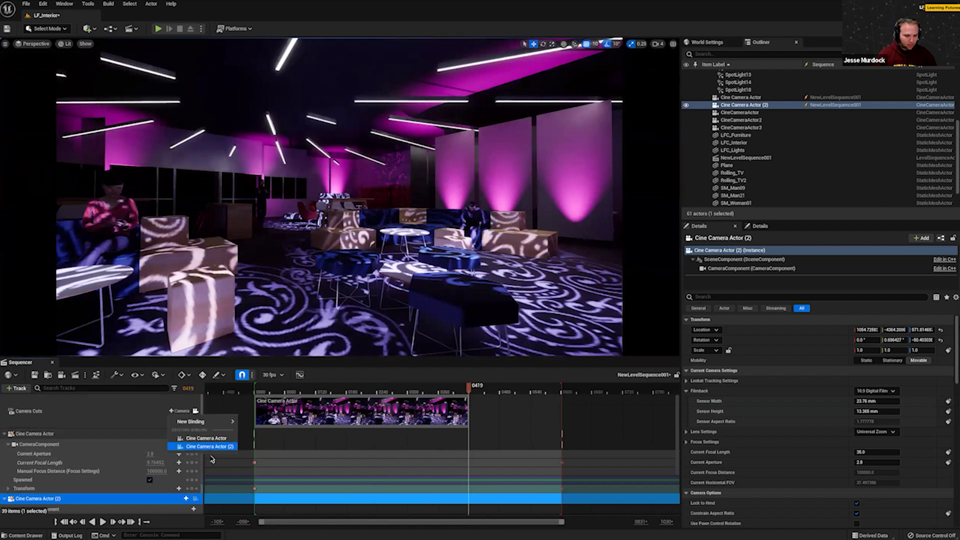
{"action": "left_click", "coordinate": [200, 447]}
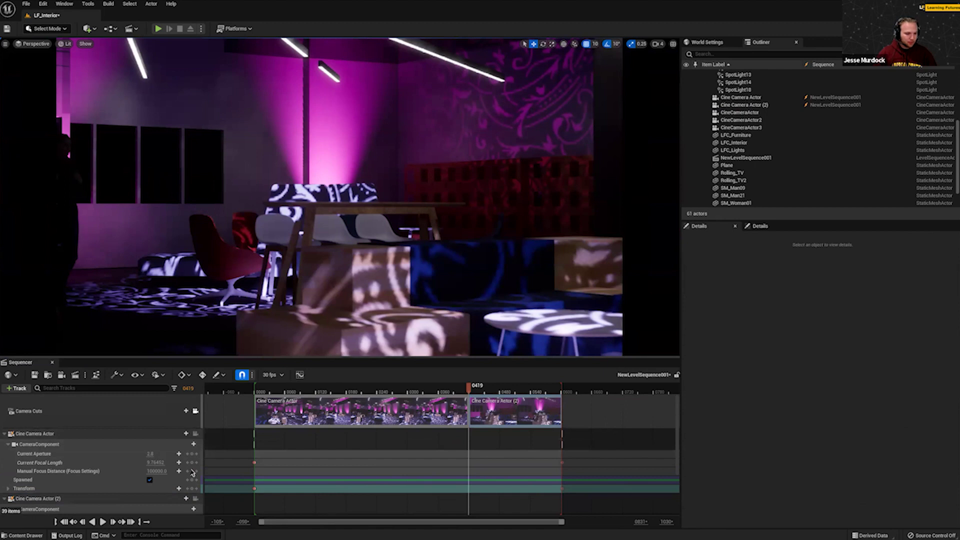
Pilot Cine Camera Actor (2), set its focal length to 10, and frame a low view across the lounge seating.
{"action": "scroll", "coordinate": [200, 451], "scroll_direction": "down", "scroll_amount": 3}
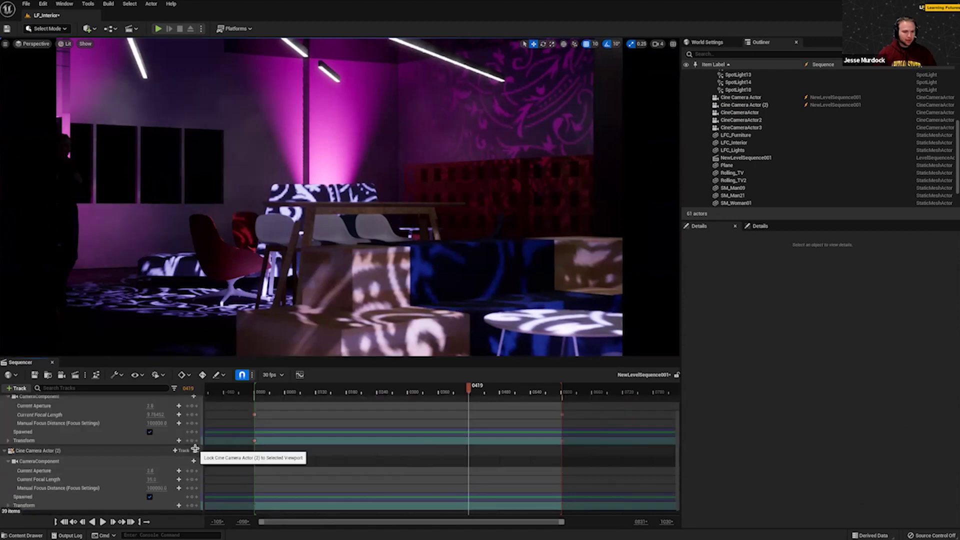
{"action": "left_click", "coordinate": [196, 450]}
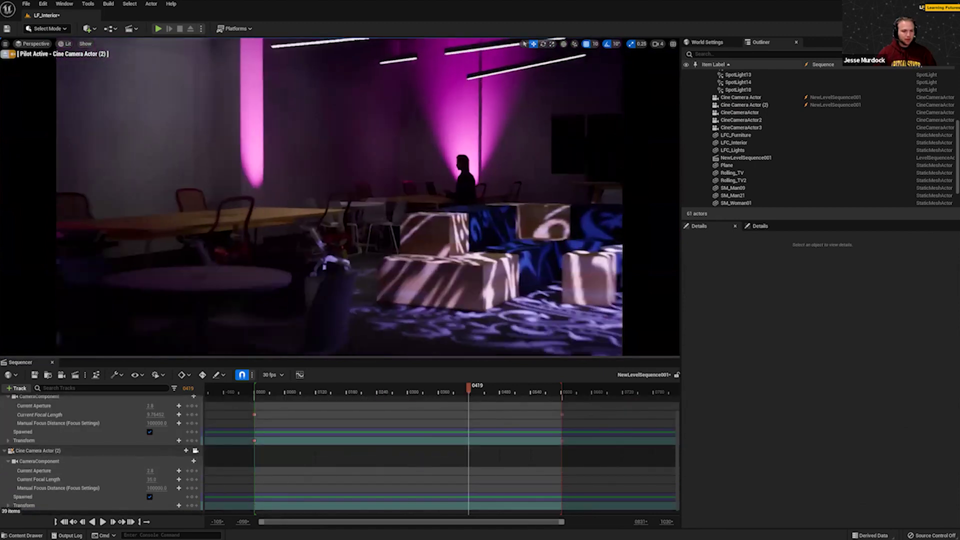
{"action": "mouse_move", "coordinate": [339, 196]}
{"action": "right_mouse_down"}
{"action": "mouse_move", "coordinate": [451, 197]}
{"action": "mouse_move", "coordinate": [340, 200]}
{"action": "right_mouse_up"}
{"action": "mouse_move", "coordinate": [298, 343]}
{"action": "right_mouse_down"}
{"action": "mouse_move", "coordinate": [380, 315]}
{"action": "mouse_move", "coordinate": [297, 342]}
{"action": "right_mouse_up"}
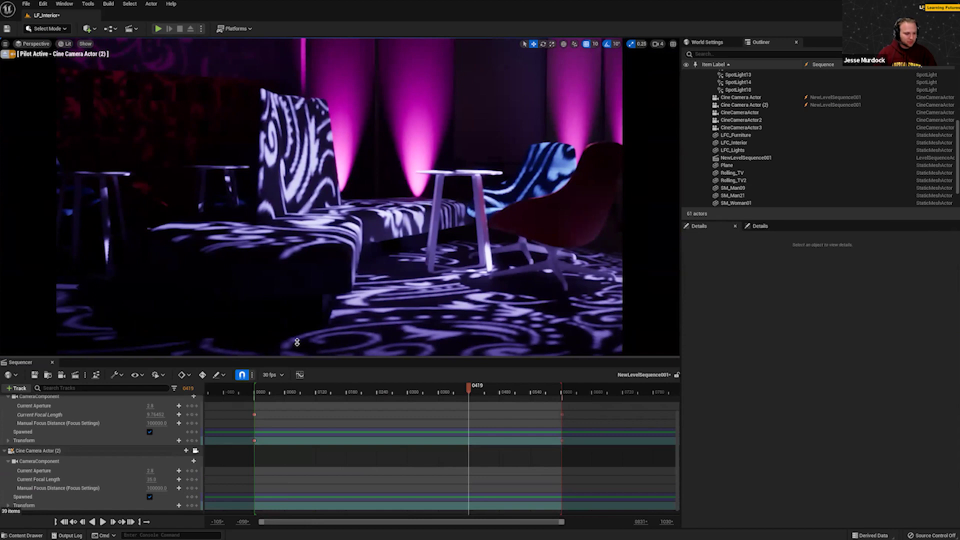
{"action": "left_click_drag", "start_coordinate": [150, 480], "coordinate": [149, 481]}
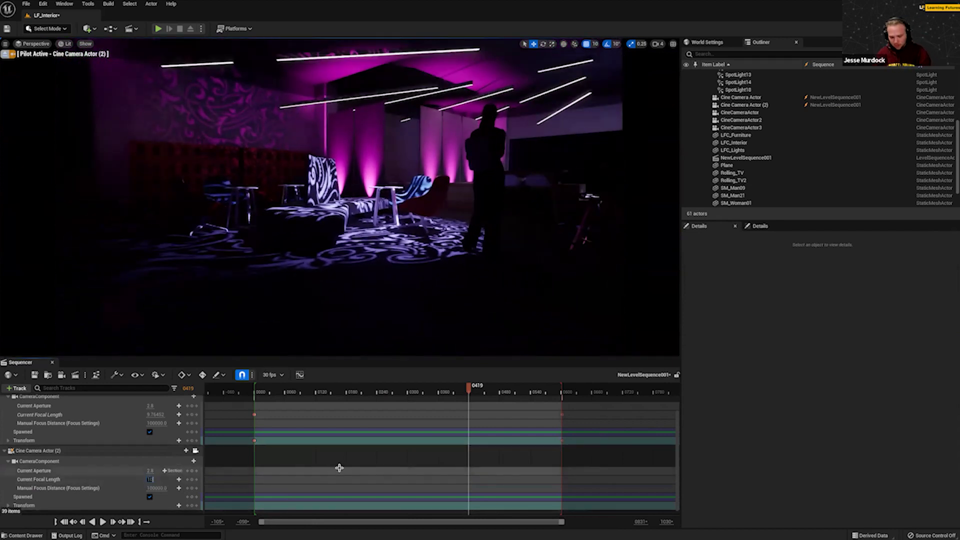
{"action": "type", "text": "10"}
{"action": "key", "text": "Return"}
{"action": "right_click_drag", "start_coordinate": [339, 197], "coordinate": [353, 212]}
{"action": "key", "text": "w"}
{"action": "right_click_drag", "start_coordinate": [297, 342], "coordinate": [297, 342]}
Shift the standing woman SM_Woman37 along X to 1430 and key the second camera's transform and focal length at frame 419.
{"action": "left_click", "coordinate": [575, 225]}
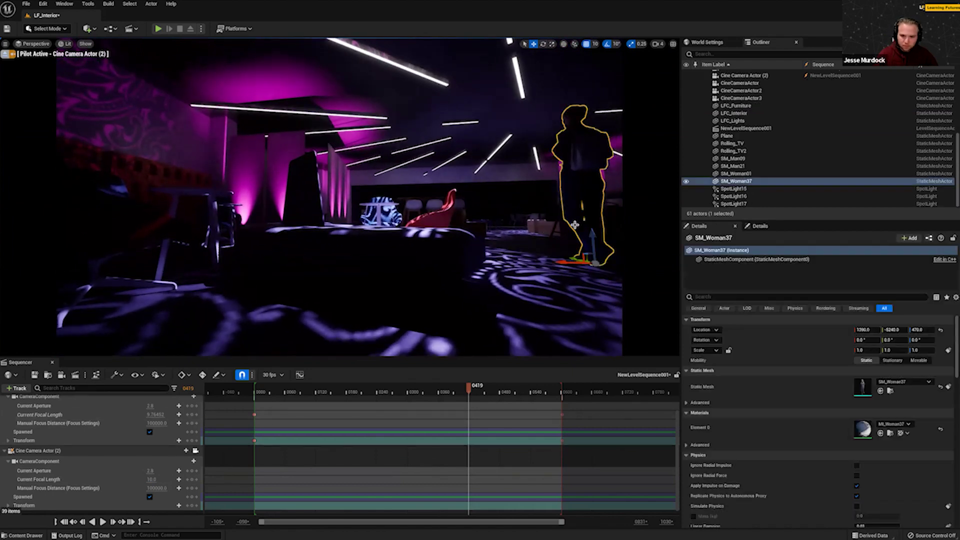
{"action": "left_click_drag", "start_coordinate": [567, 262], "coordinate": [523, 290]}
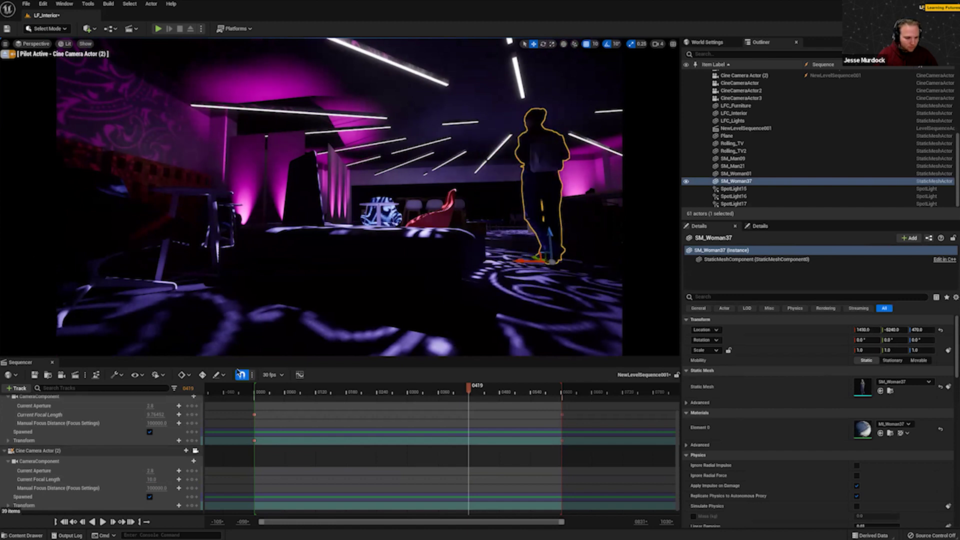
{"action": "left_click", "coordinate": [192, 505]}
At frame 602, raise the second camera to look down over the seating and key its transform and focal length.
{"action": "left_click_drag", "start_coordinate": [469, 395], "coordinate": [562, 401]}
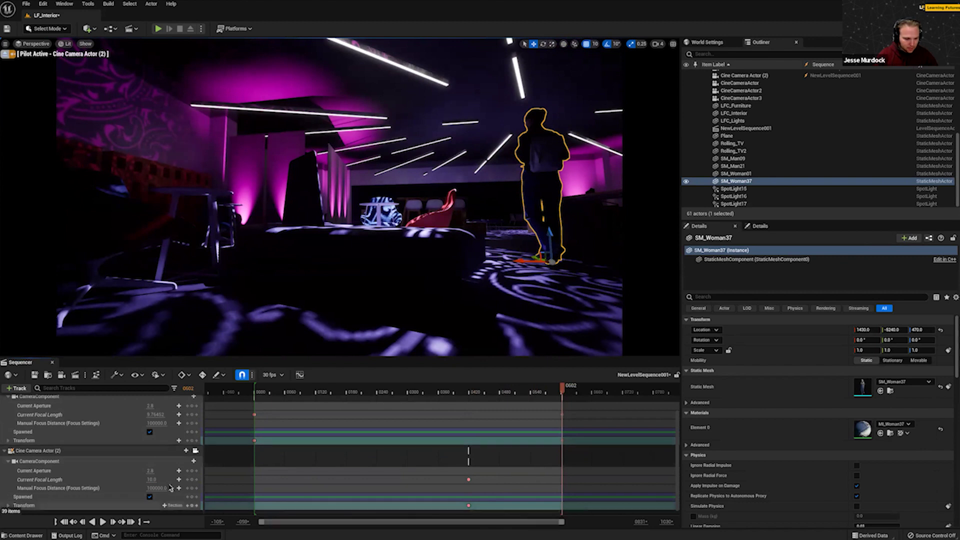
{"action": "right_click_drag", "start_coordinate": [345, 210], "coordinate": [419, 270]}
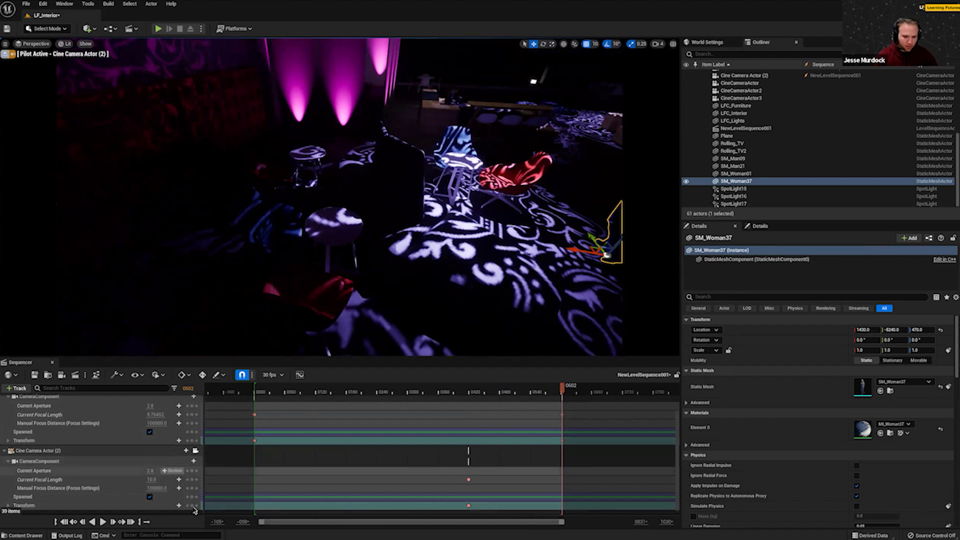
{"action": "mouse_move", "coordinate": [446, 317]}
{"action": "right_mouse_down"}
{"action": "mouse_move", "coordinate": [470, 275]}
{"action": "mouse_move", "coordinate": [473, 330]}
{"action": "mouse_move", "coordinate": [470, 305]}
{"action": "mouse_move", "coordinate": [452, 323]}
{"action": "mouse_move", "coordinate": [439, 307]}
{"action": "right_mouse_up"}
{"action": "left_click", "coordinate": [443, 328]}
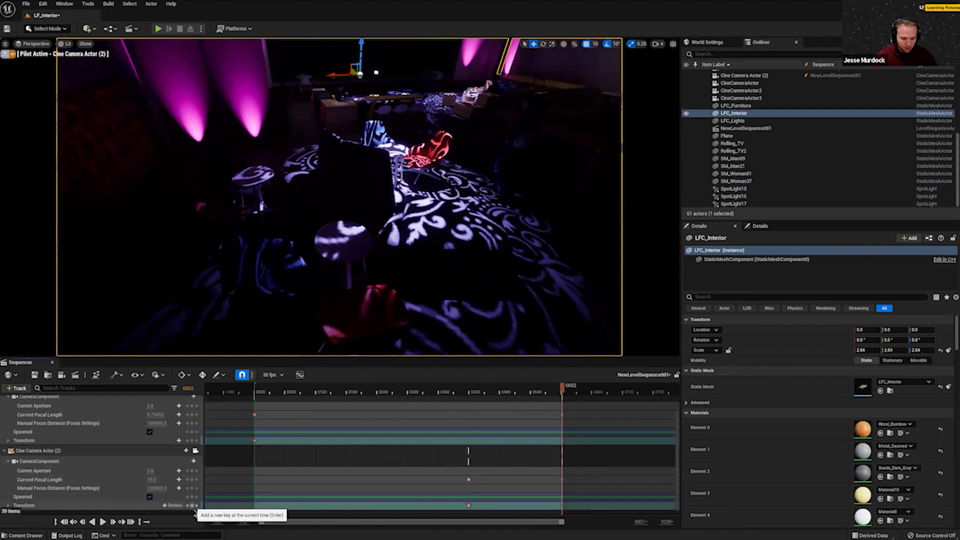
Extend the sequence's playback end past frame 810 and move the second camera's ending keys to about frame 812.
{"action": "mouse_move", "coordinate": [563, 389]}
{"action": "left_mouse_down"}
{"action": "mouse_move", "coordinate": [504, 395]}
{"action": "mouse_move", "coordinate": [674, 393]}
{"action": "left_mouse_up"}
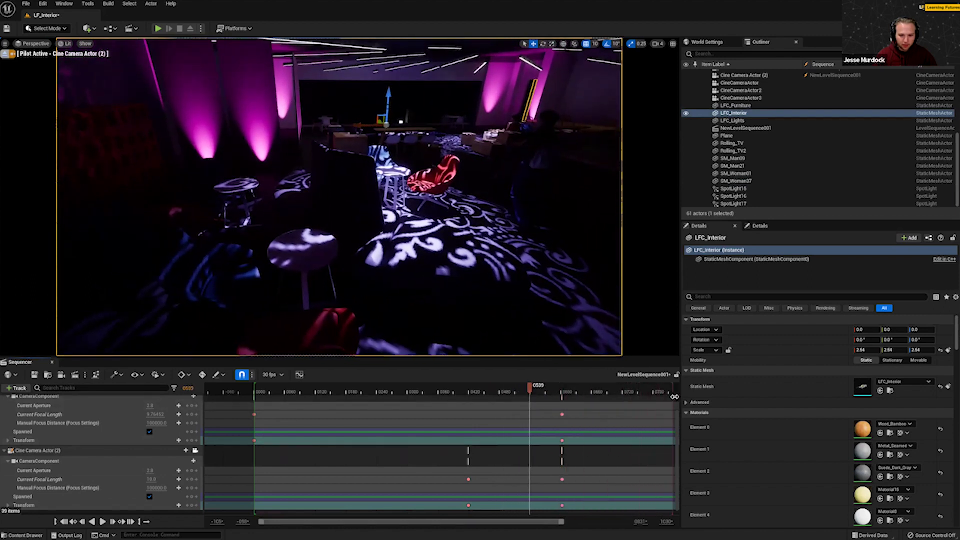
{"action": "left_click", "coordinate": [563, 480]}
{"action": "mouse_move", "coordinate": [563, 480]}
{"action": "left_mouse_down"}
{"action": "mouse_move", "coordinate": [623, 481]}
{"action": "mouse_move", "coordinate": [560, 485]}
{"action": "mouse_move", "coordinate": [569, 484]}
{"action": "left_mouse_up"}
Stretch the second camera's cut to the sequence's new end and play back the shots.
{"action": "scroll", "coordinate": [512, 469], "scroll_direction": "up", "scroll_amount": 3}
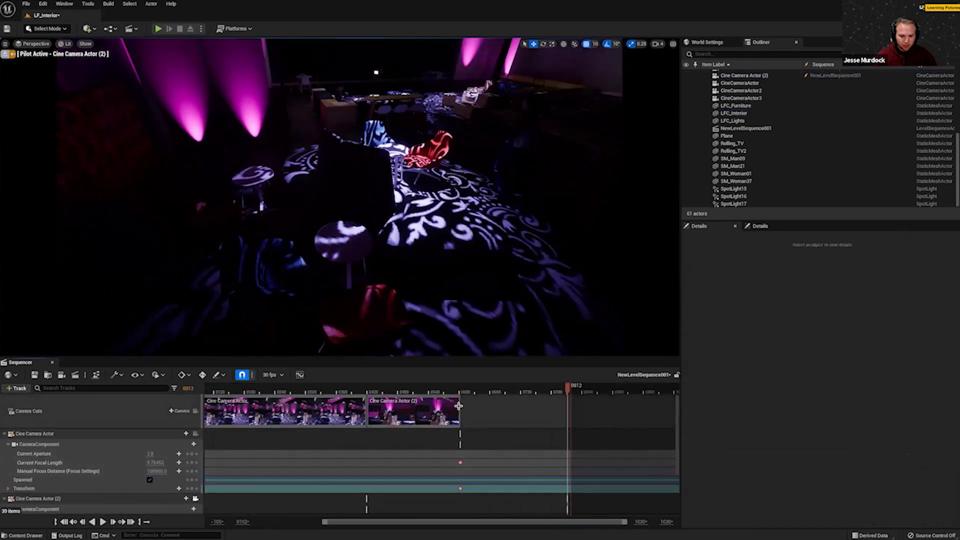
{"action": "left_click_drag", "start_coordinate": [568, 411], "coordinate": [568, 412]}
{"action": "key", "text": "space"}
{"action": "key", "text": "space"}
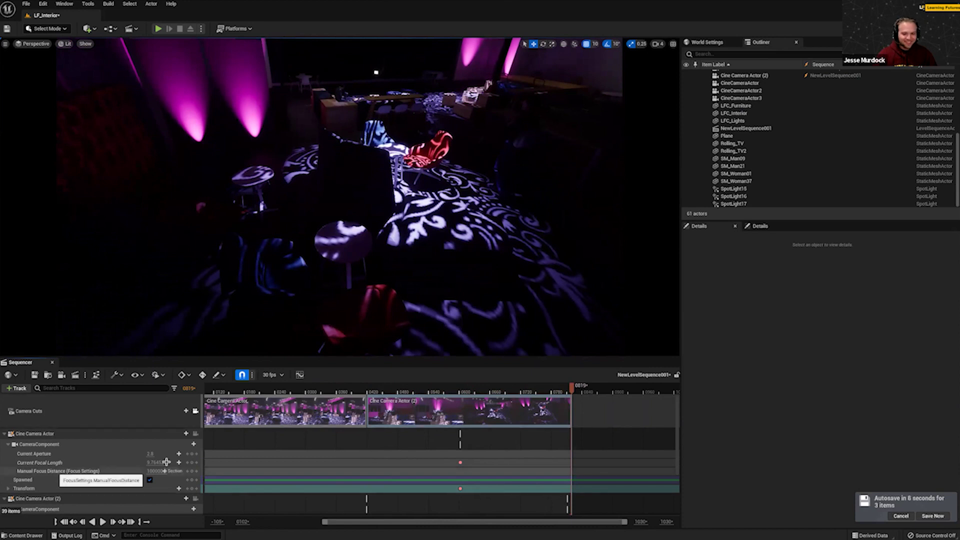
Collapse both camera tracks and add the uplights' GroupActor and SpotLight to the sequence.
{"action": "left_click", "coordinate": [7, 444]}
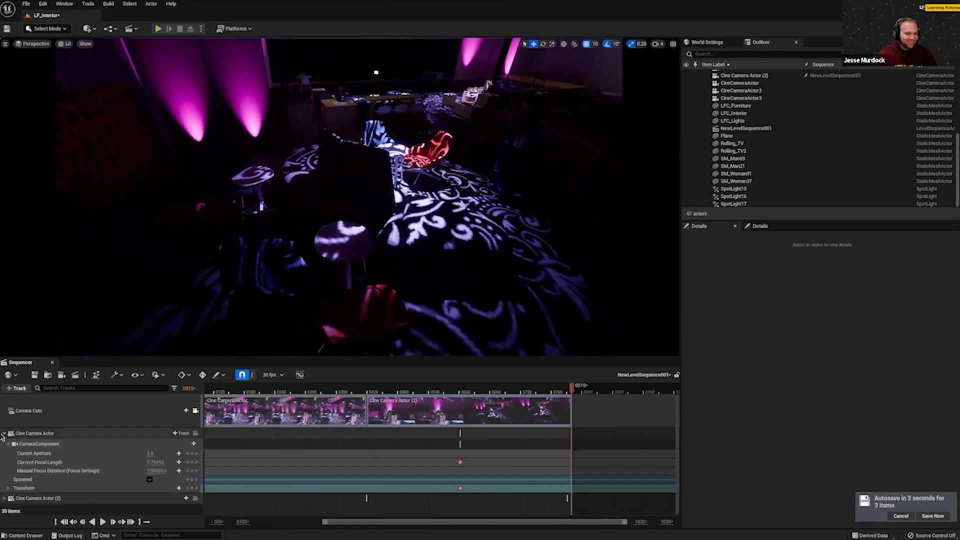
{"action": "left_click", "coordinate": [4, 434]}
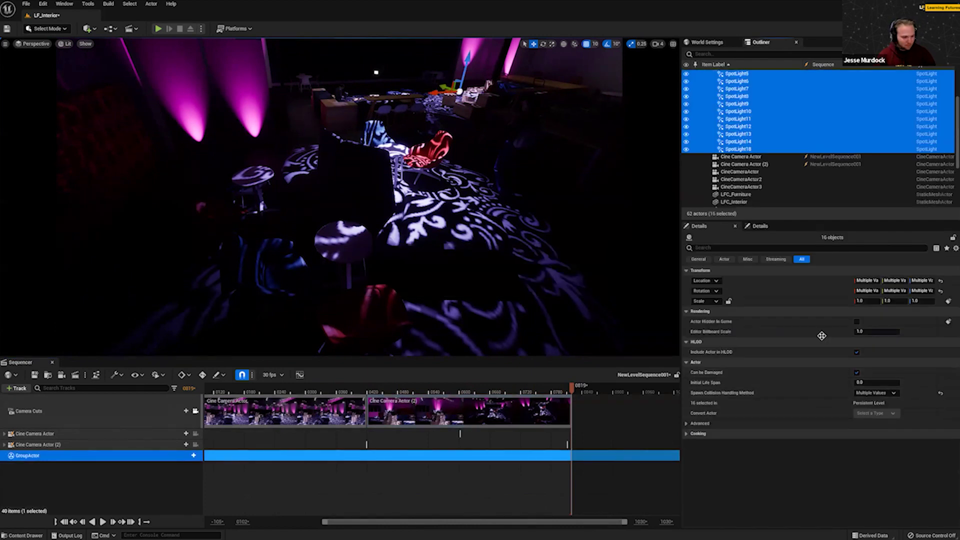
{"action": "key", "text": "Delete"}
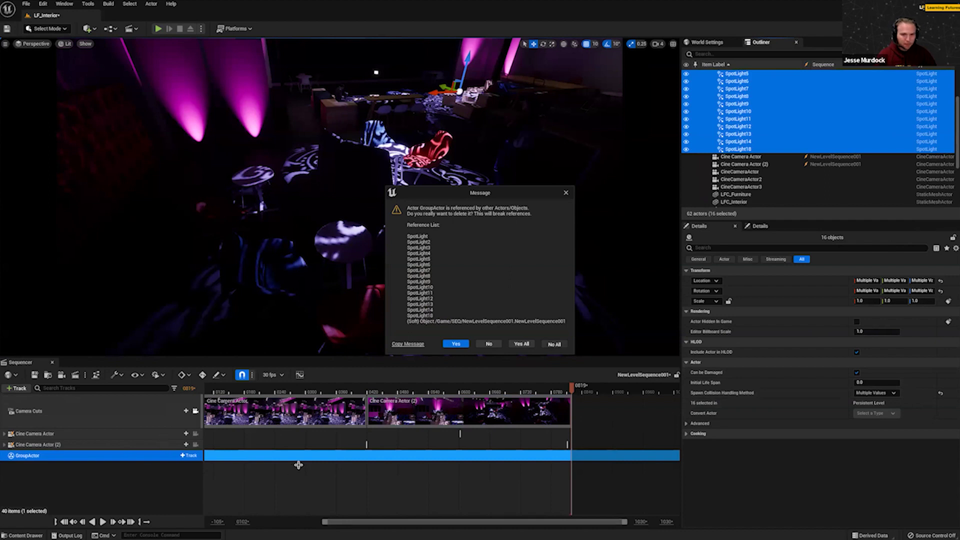
{"action": "key", "text": "Return"}
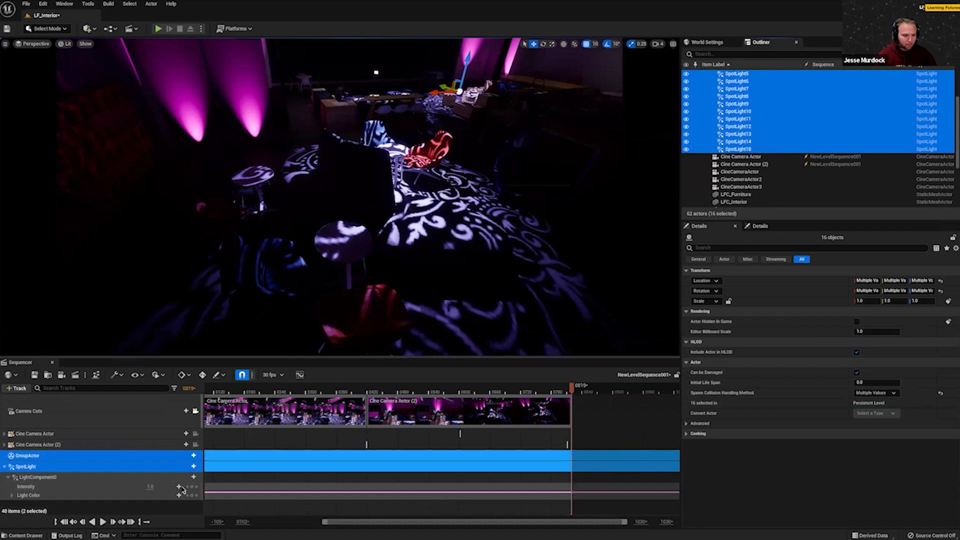
Try lowering the green channel of the SpotLight track's light color, and undo the change.
{"action": "left_click", "coordinate": [16, 495]}
{"action": "scroll", "coordinate": [237, 460], "scroll_direction": "down", "scroll_amount": 1}
{"action": "mouse_move", "coordinate": [163, 489]}
{"action": "left_mouse_down"}
{"action": "mouse_move", "coordinate": [150, 489]}
{"action": "mouse_move", "coordinate": [175, 490]}
{"action": "left_mouse_up"}
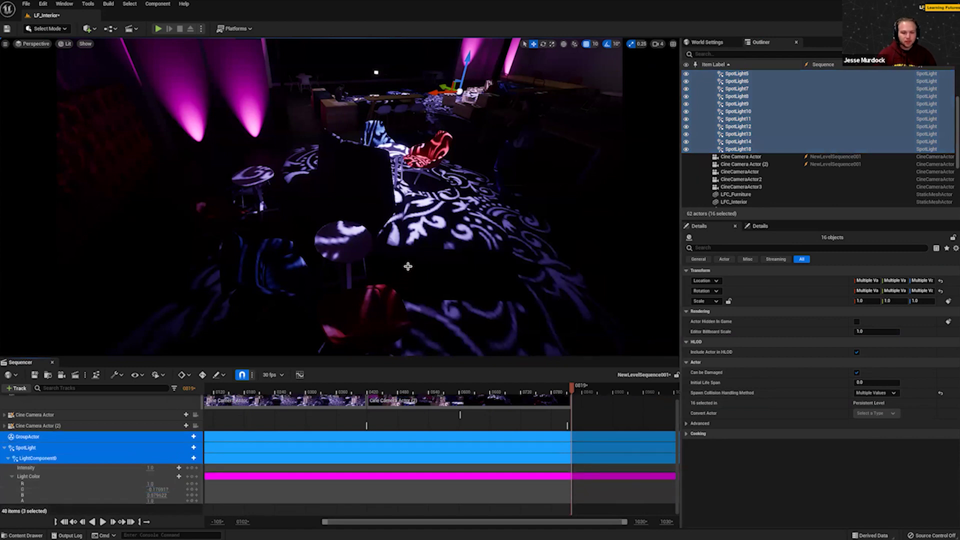
{"action": "key", "text": "ctrl+z"}
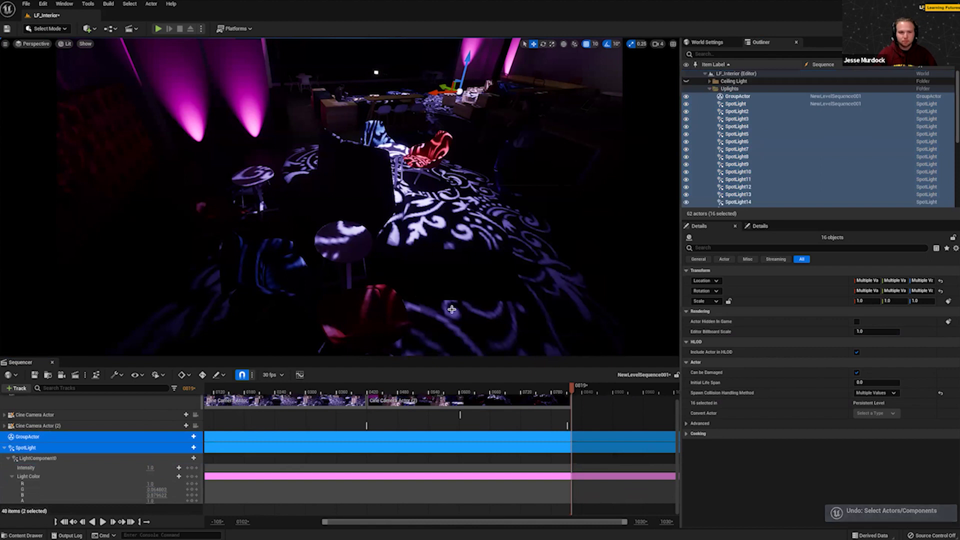
Select SpotLight17, add it to the sequence as a track, and show the editor's light icons in the viewport.
{"action": "left_click", "coordinate": [707, 202]}
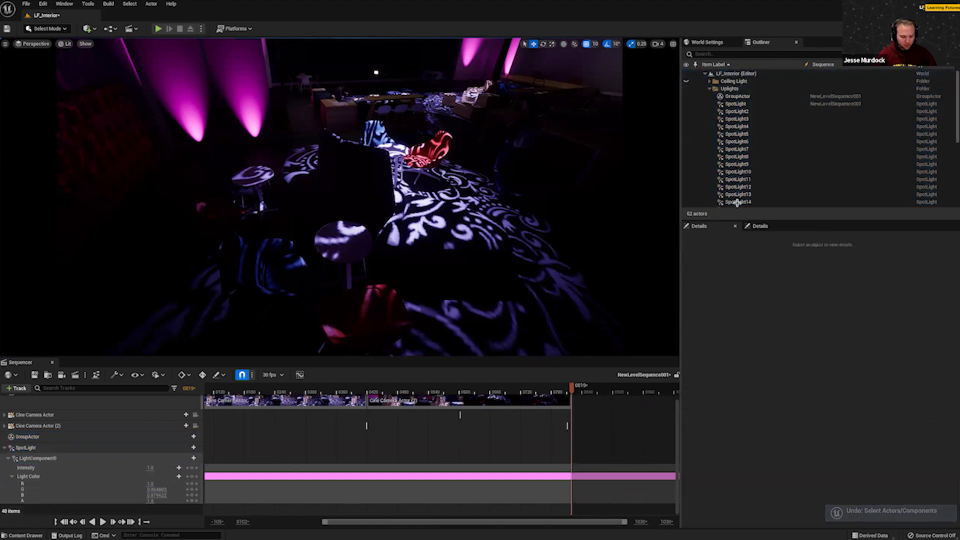
{"action": "left_click", "coordinate": [392, 310]}
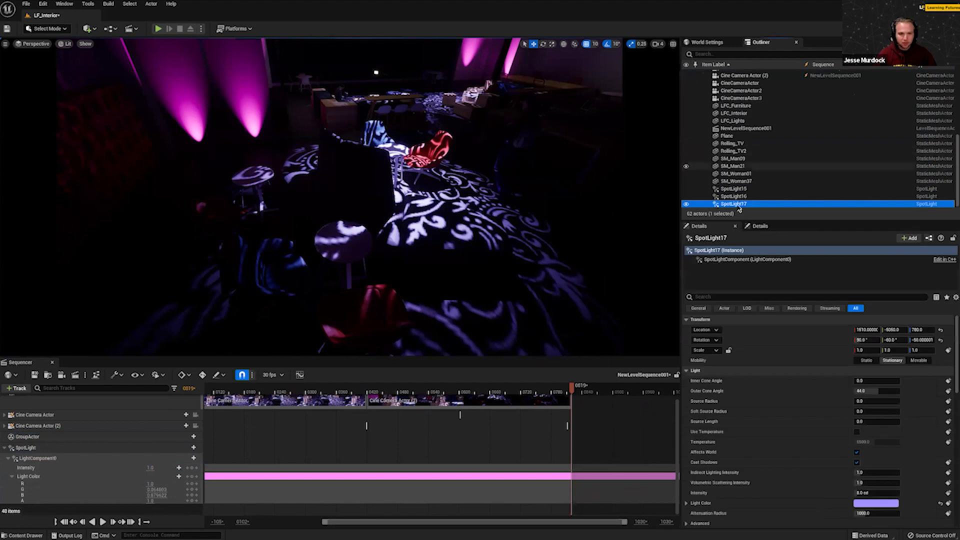
{"action": "key", "text": "g"}
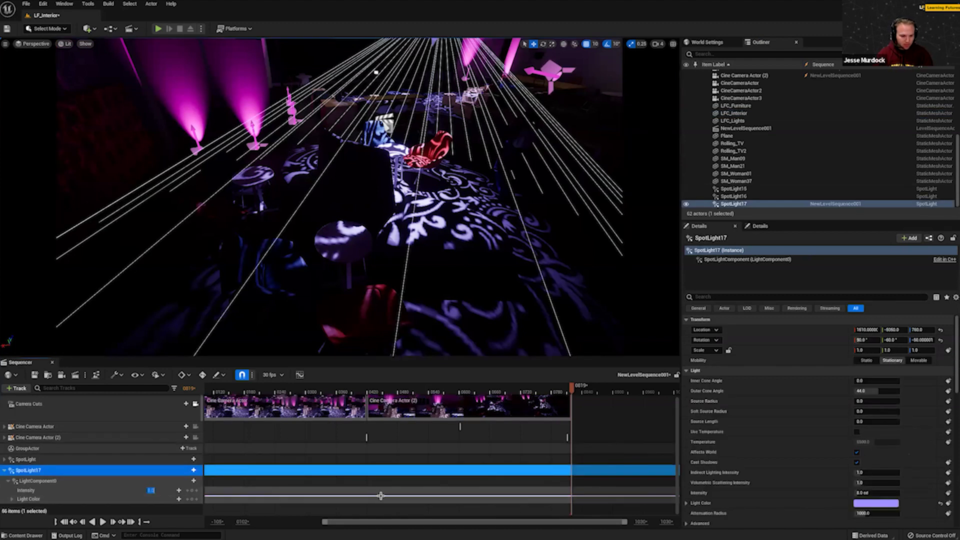
Key SpotLight17's intensity at 0 on frame 422, and move the playhead to about frame 526.
{"action": "left_click_drag", "start_coordinate": [340, 521], "coordinate": [261, 514]}
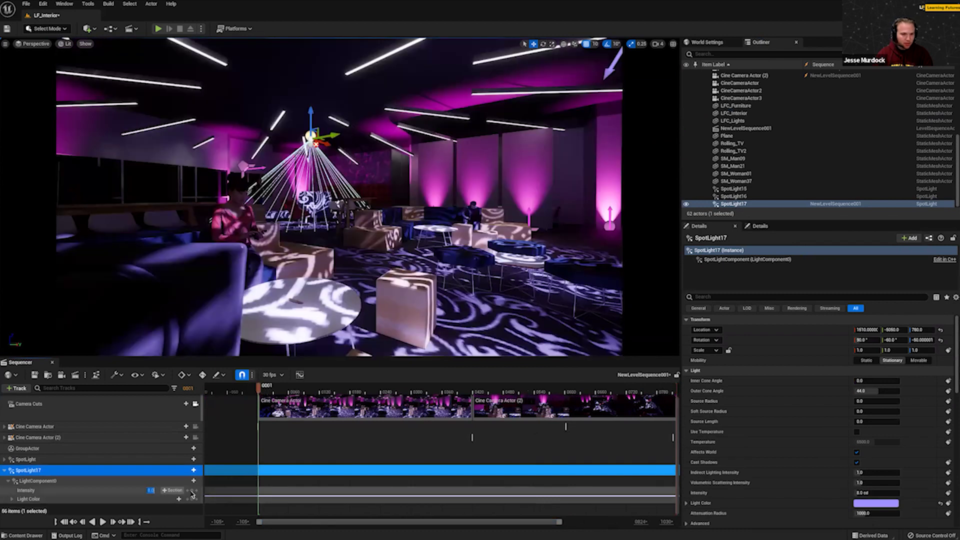
{"action": "left_click", "coordinate": [473, 389]}
{"action": "left_click", "coordinate": [151, 493]}
{"action": "type", "text": "0"}
{"action": "key", "text": "Return"}
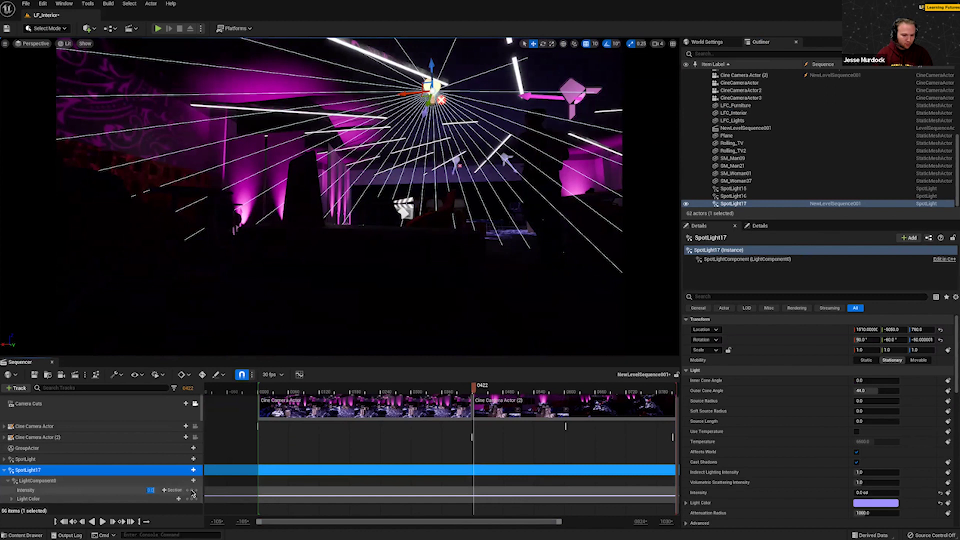
{"action": "left_click", "coordinate": [527, 389]}
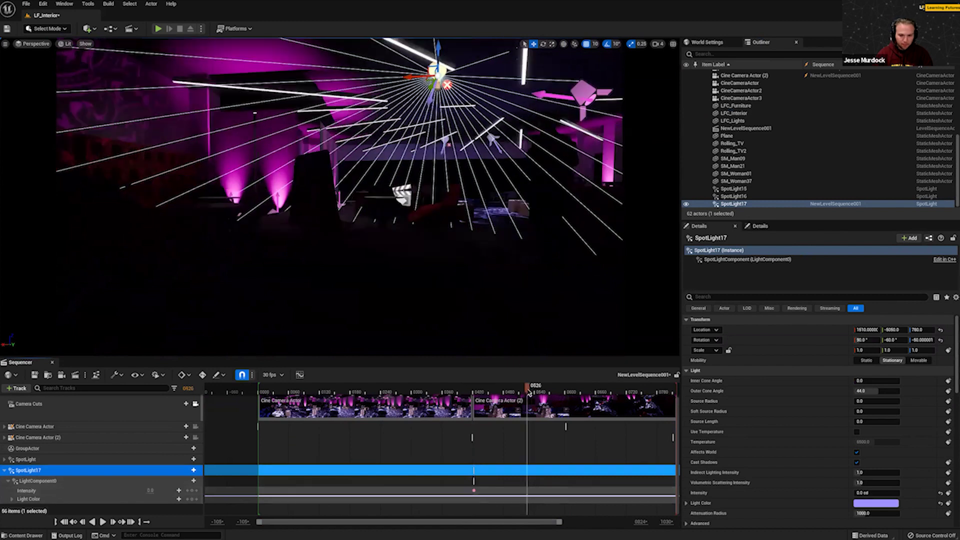
Key SpotLight17's intensity at 8 cd and its light color on frame 526, and key a purple light color with lowered green on frame 675.
{"action": "left_click", "coordinate": [192, 491]}
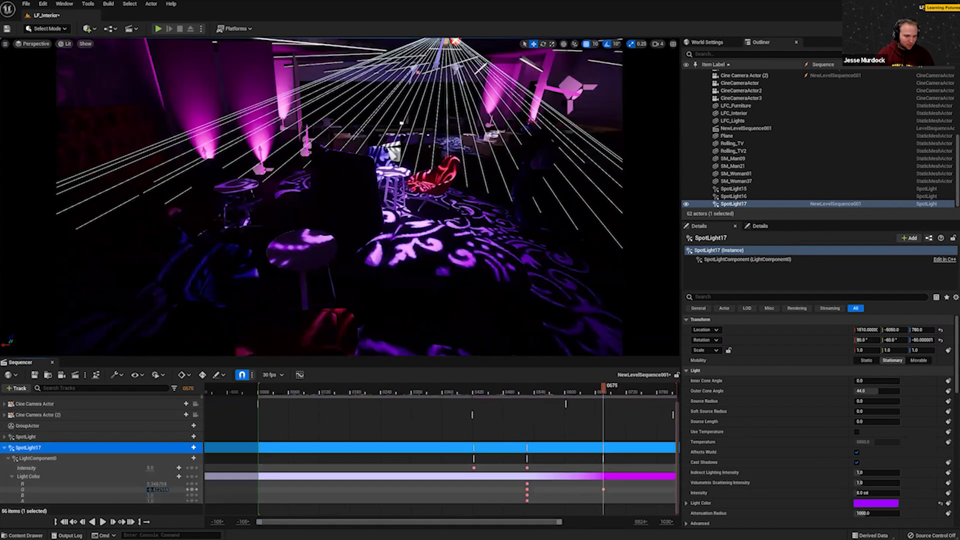
{"action": "key", "text": "Return"}
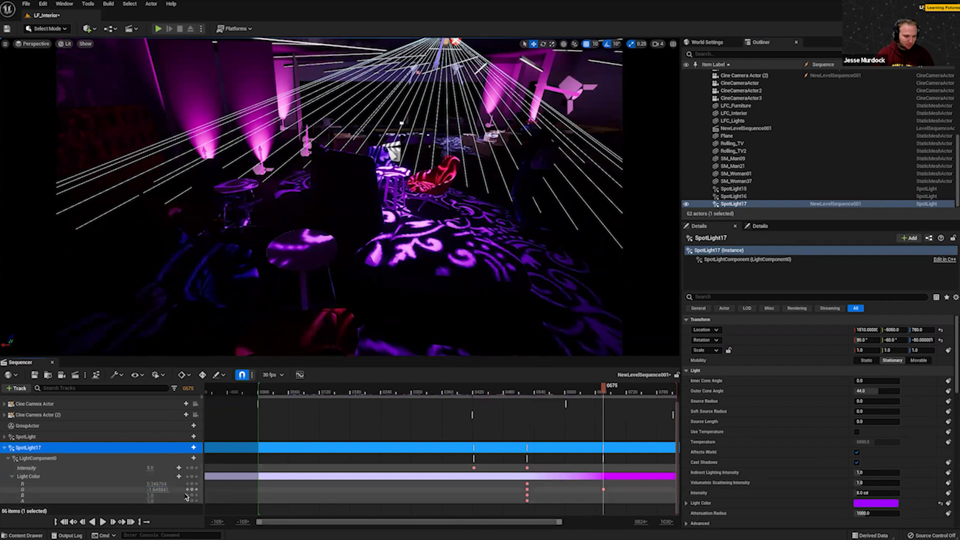
{"action": "left_click", "coordinate": [194, 480]}
Key SpotLight17's light color as blue on frame 812 by lowering red, and play the sequence from frame 421.
{"action": "left_click_drag", "start_coordinate": [609, 393], "coordinate": [675, 395]}
{"action": "mouse_move", "coordinate": [156, 484]}
{"action": "left_mouse_down"}
{"action": "mouse_move", "coordinate": [122, 484]}
{"action": "mouse_move", "coordinate": [142, 484]}
{"action": "left_mouse_up"}
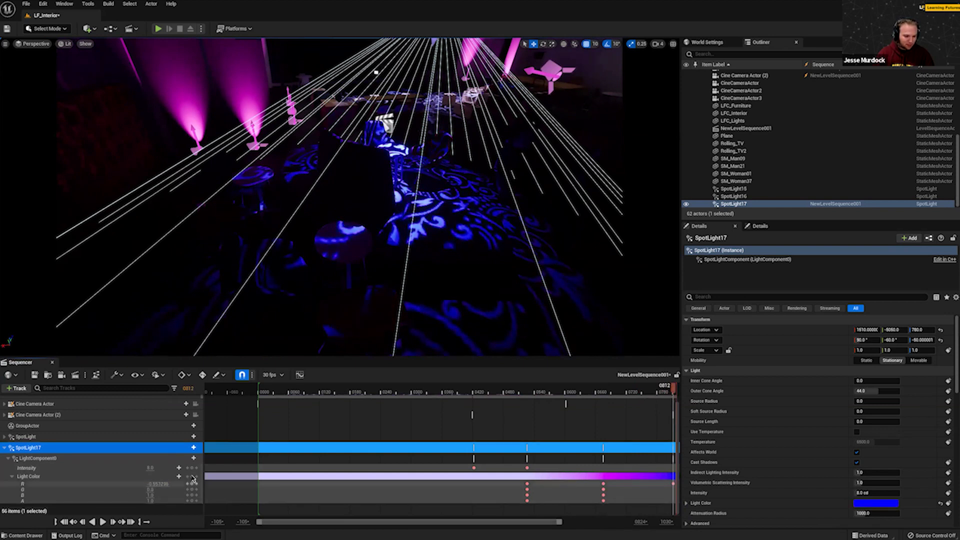
{"action": "left_click", "coordinate": [473, 391]}
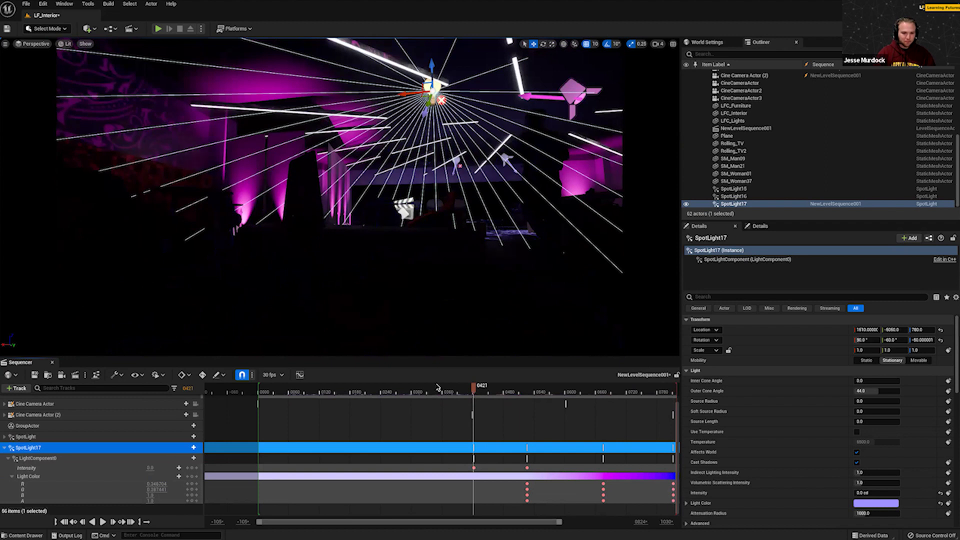
{"action": "key", "text": "space"}
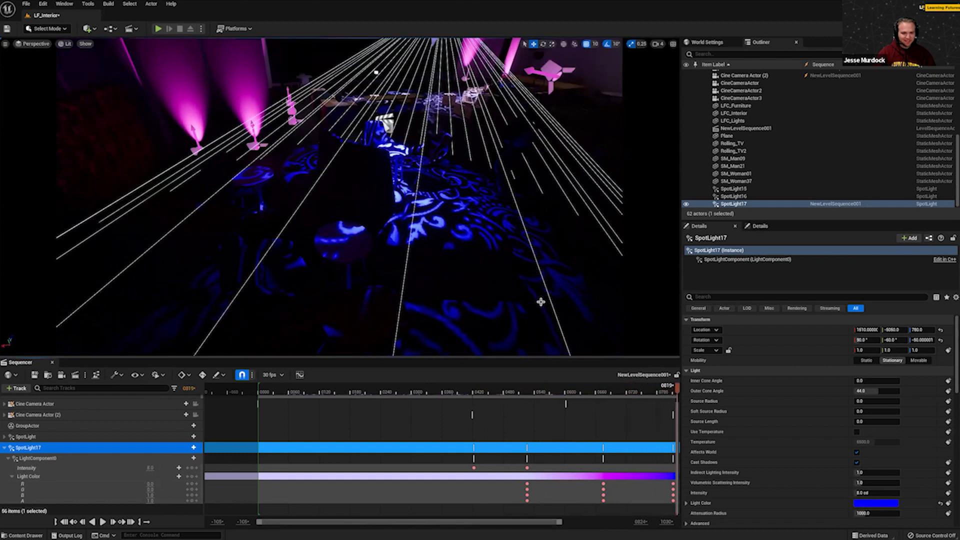
Open the sequence's Render Movie Settings and choose the 1280 x 720 (16:9) resolution.
{"action": "left_click", "coordinate": [327, 208]}
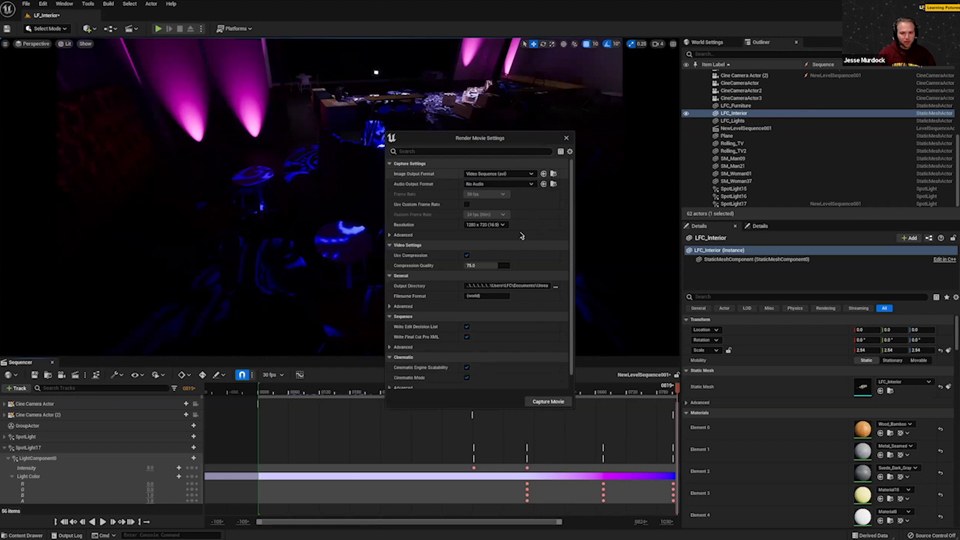
{"action": "left_click", "coordinate": [467, 174]}
{"action": "left_click", "coordinate": [448, 165]}
{"action": "left_click", "coordinate": [448, 166]}
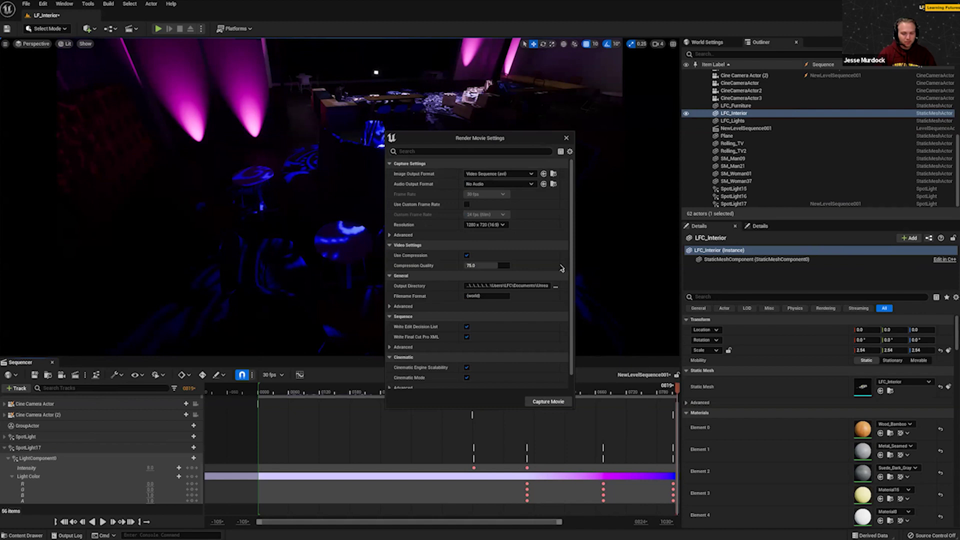
{"action": "left_click", "coordinate": [502, 227]}
{"action": "left_click", "coordinate": [529, 225]}
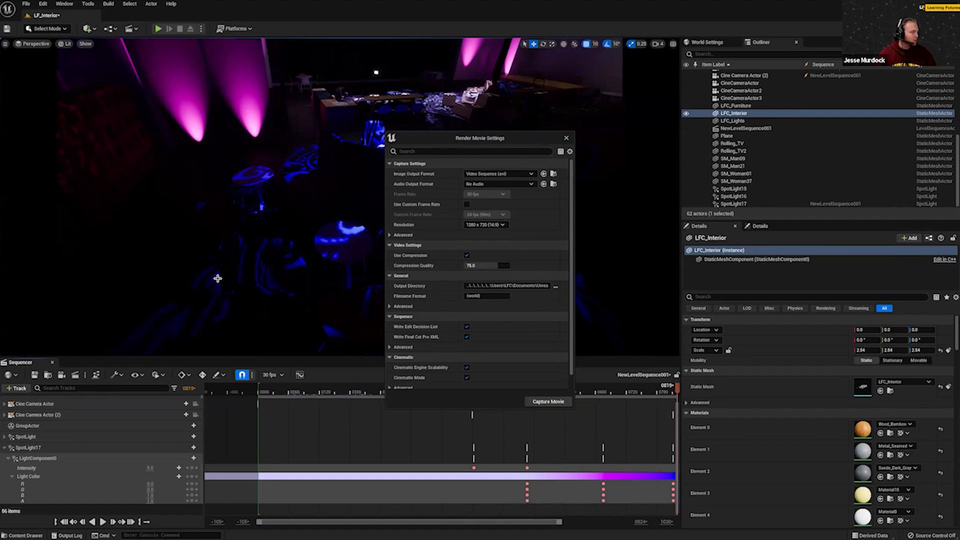
{"action": "left_click", "coordinate": [504, 226]}
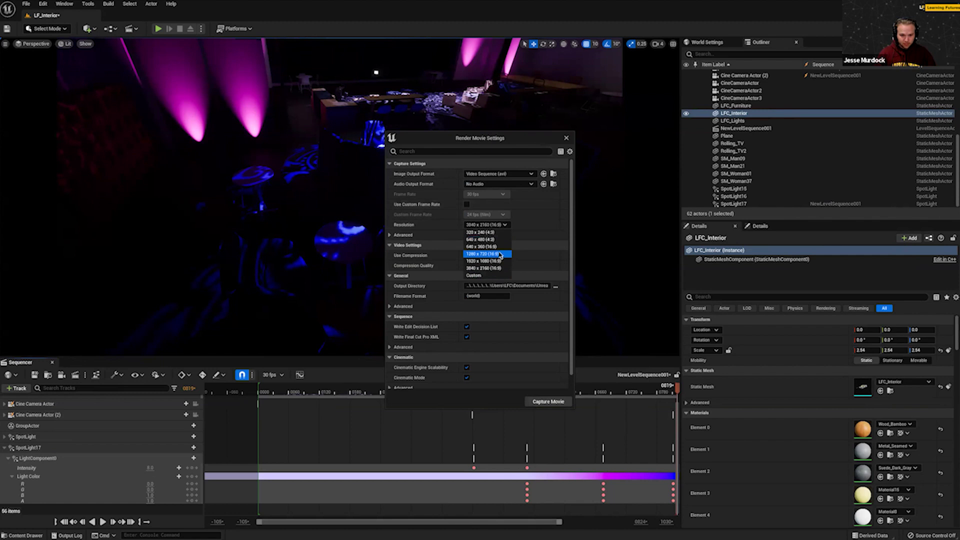
{"action": "left_click", "coordinate": [502, 254]}
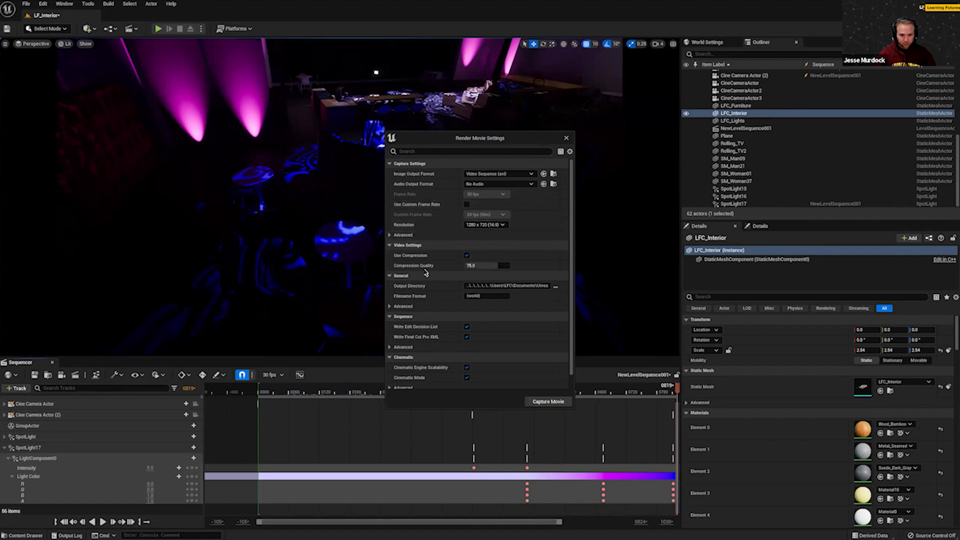
Set the movie output directory to a new SEQ folder on the Desktop and start the capture.
{"action": "scroll", "coordinate": [500, 252], "scroll_direction": "down", "scroll_amount": 1}
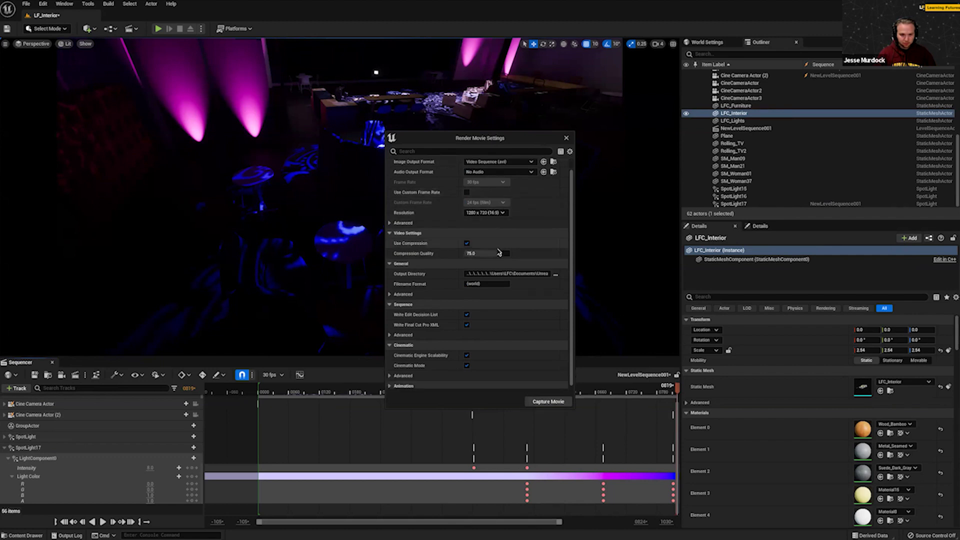
{"action": "left_click", "coordinate": [553, 275]}
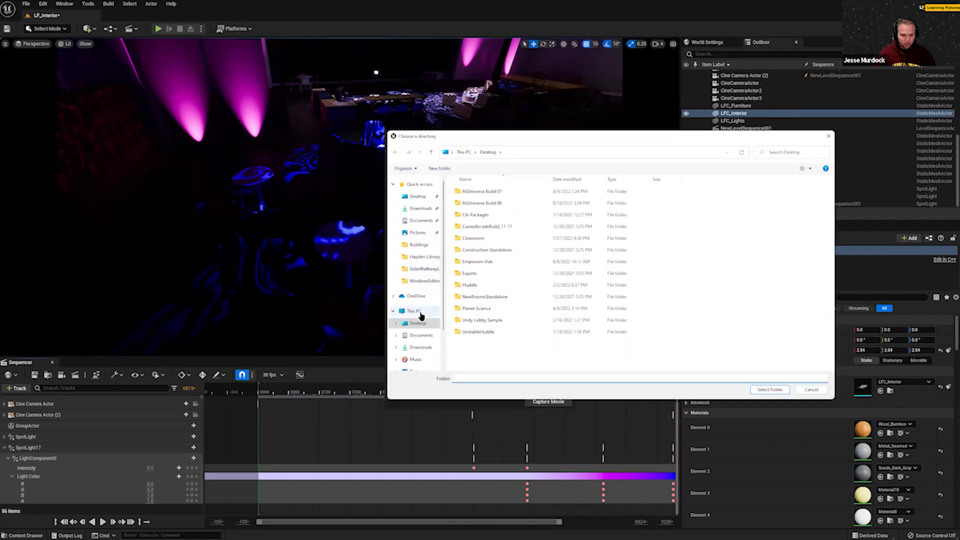
{"action": "left_click", "coordinate": [420, 196]}
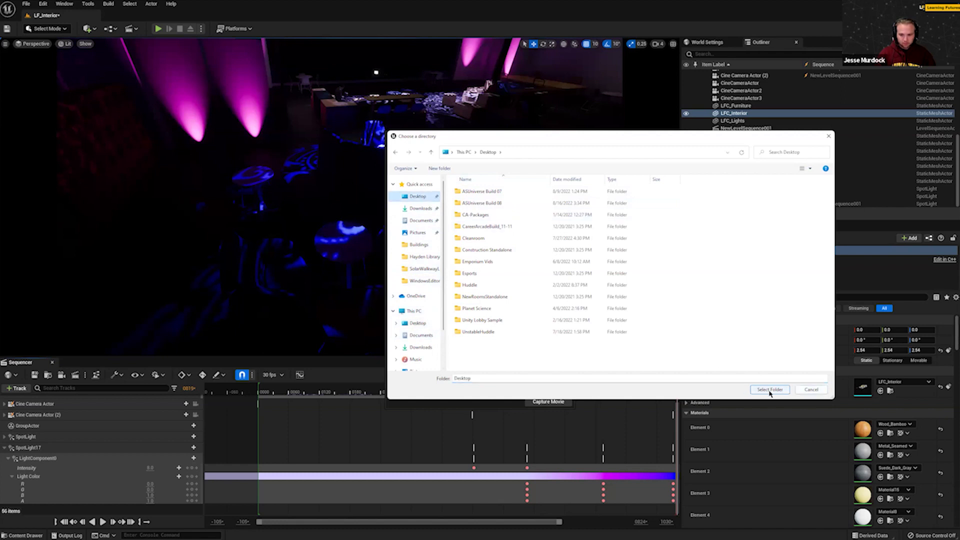
{"action": "left_click", "coordinate": [439, 168]}
{"action": "type", "text": "SEQ"}
{"action": "key", "text": "Return"}
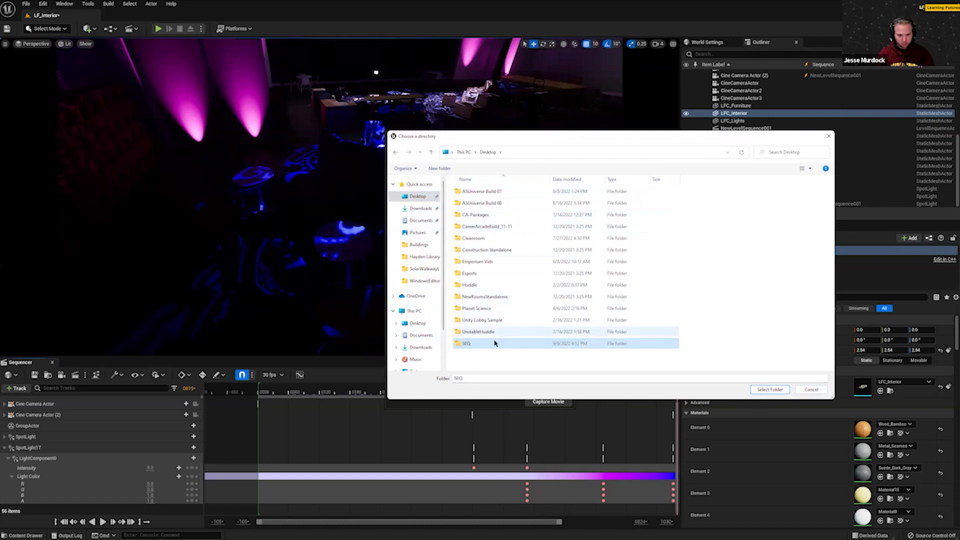
{"action": "double_click", "coordinate": [496, 344]}
{"action": "left_click", "coordinate": [767, 393]}
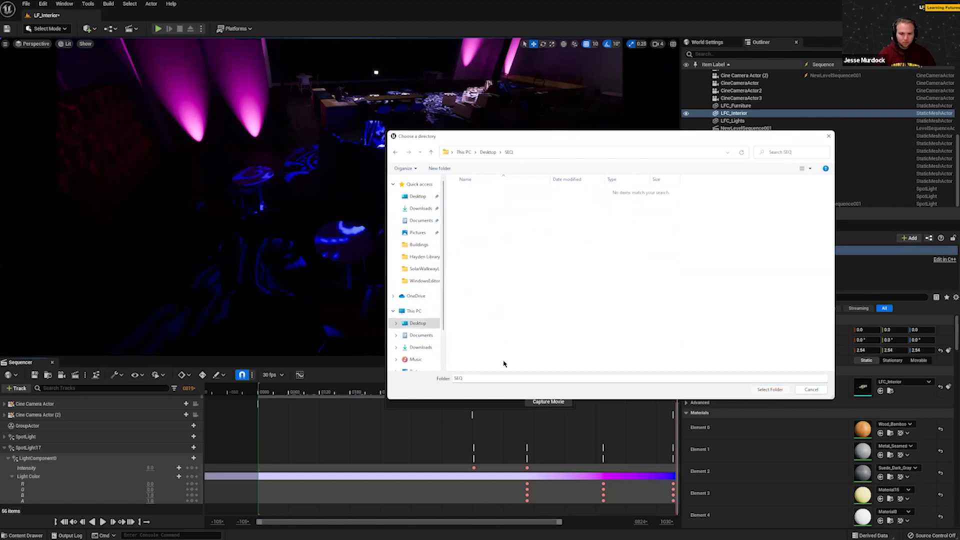
{"action": "key", "text": "Return"}
{"action": "left_click", "coordinate": [547, 403]}
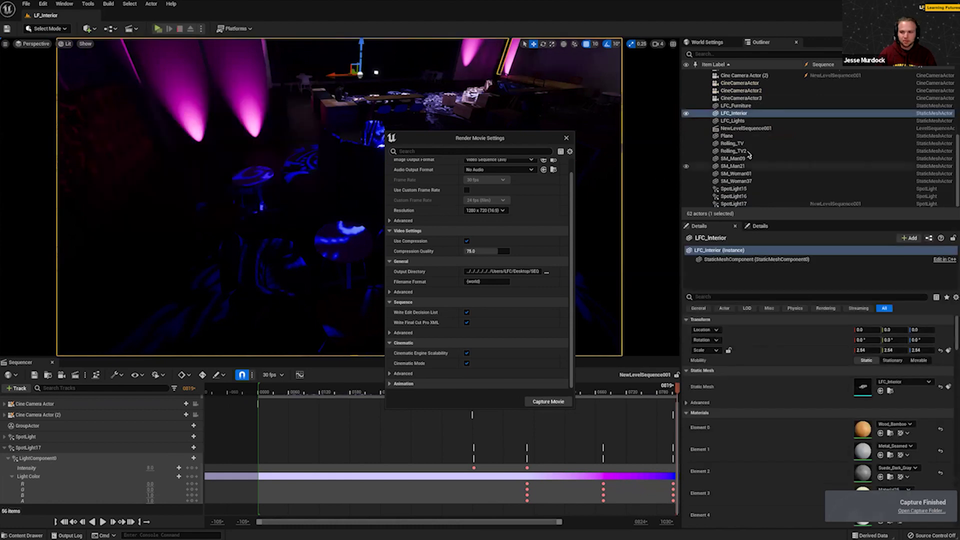
Select all RectLights in the Ceiling Light folder, enable Actor Hidden In Game and switch off Visible for them.
{"action": "scroll", "coordinate": [712, 81], "scroll_direction": "up", "scroll_amount": 5}
{"action": "left_click", "coordinate": [709, 81]}
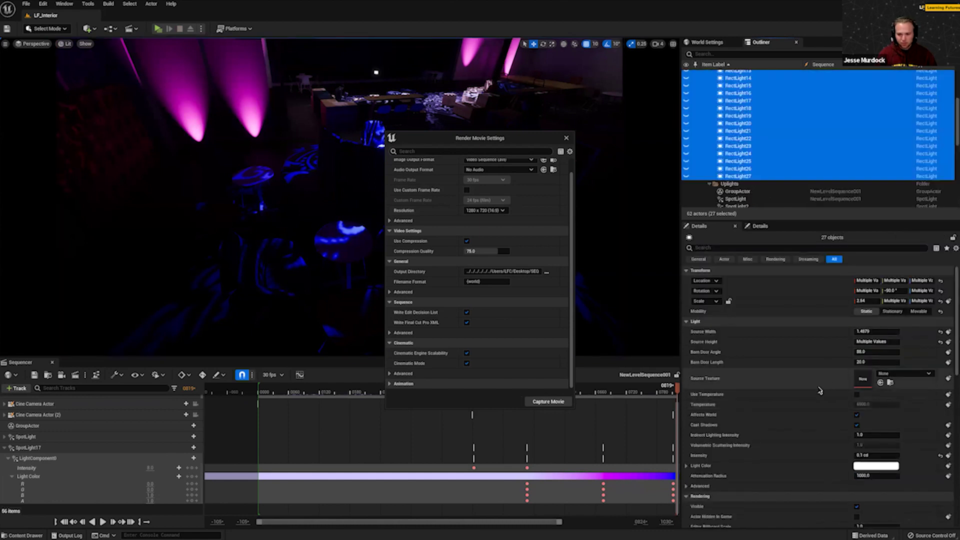
{"action": "scroll", "coordinate": [748, 339], "scroll_direction": "down", "scroll_amount": 1}
{"action": "left_click", "coordinate": [758, 228]}
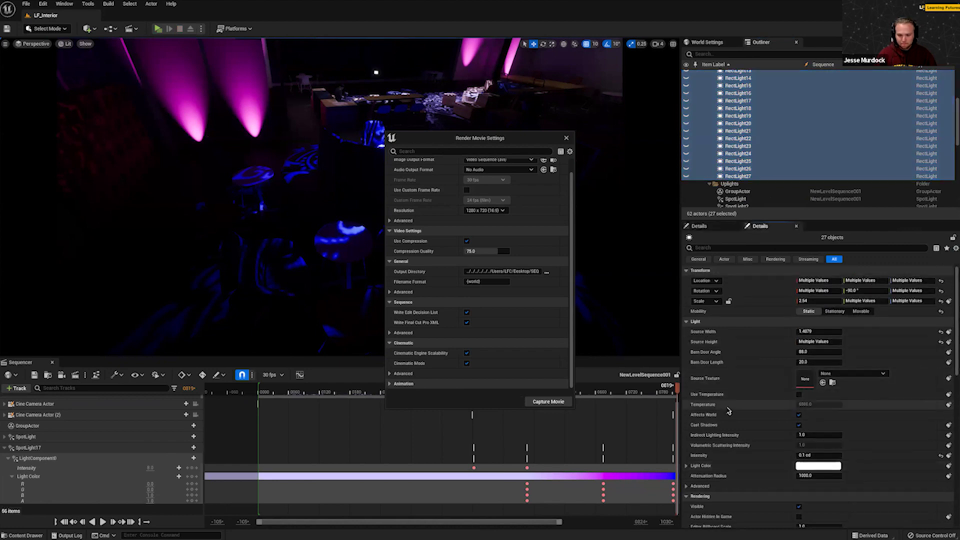
{"action": "scroll", "coordinate": [799, 452], "scroll_direction": "down", "scroll_amount": 4}
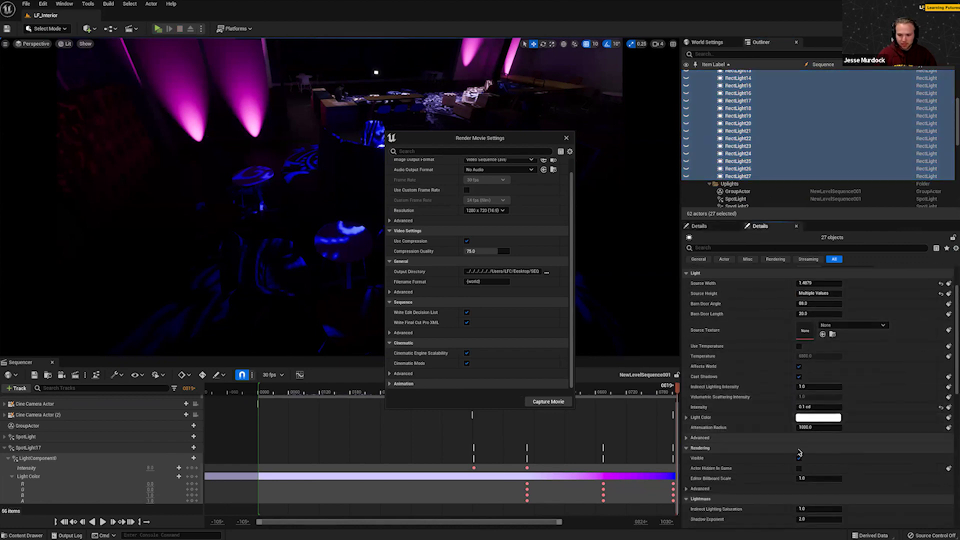
{"action": "left_click", "coordinate": [800, 469]}
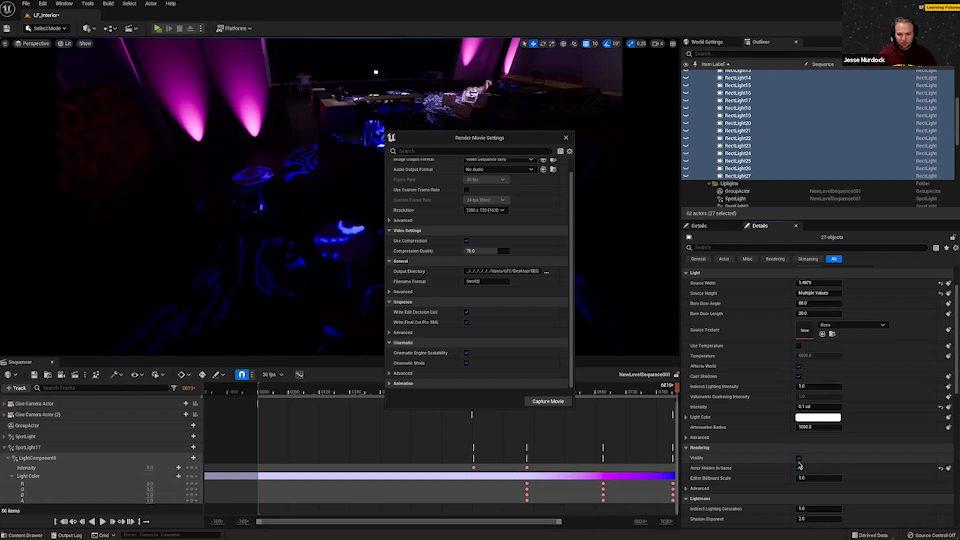
{"action": "left_click", "coordinate": [799, 459]}
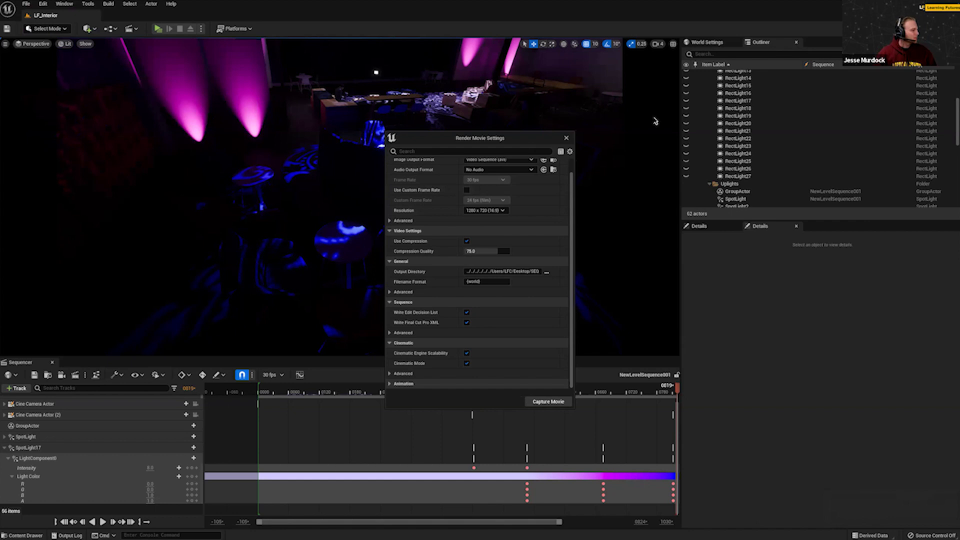
Move the Render Movie Settings window clear of the viewport and unlock the viewport from the sequence's camera cuts.
{"action": "left_click_drag", "start_coordinate": [497, 138], "coordinate": [601, 95]}
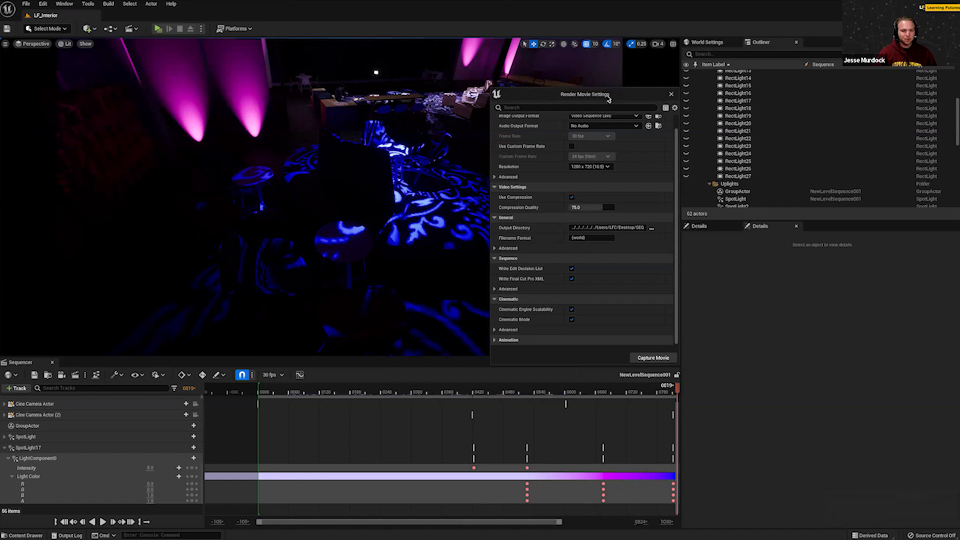
{"action": "left_click_drag", "start_coordinate": [608, 96], "coordinate": [797, 241]}
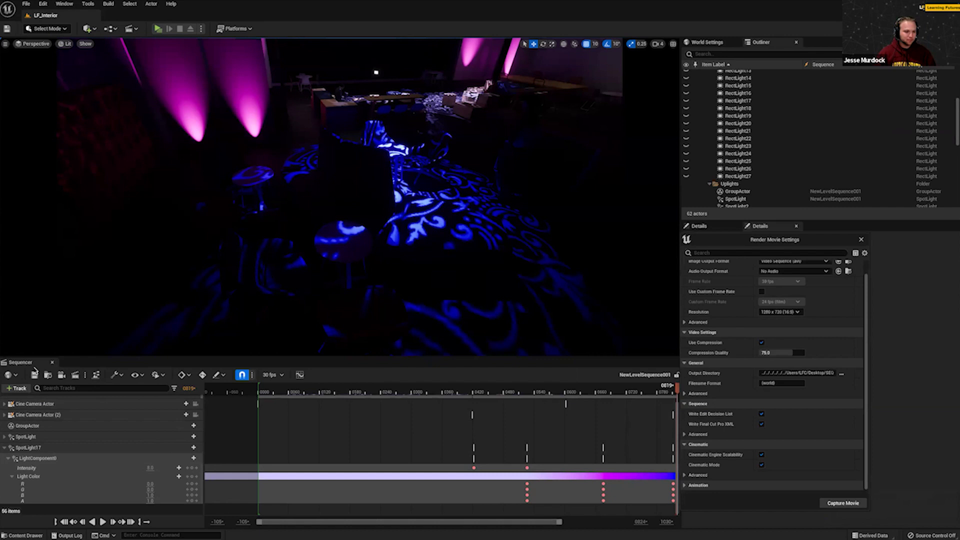
{"action": "scroll", "coordinate": [184, 403], "scroll_direction": "up", "scroll_amount": 2}
{"action": "left_click", "coordinate": [195, 412]}
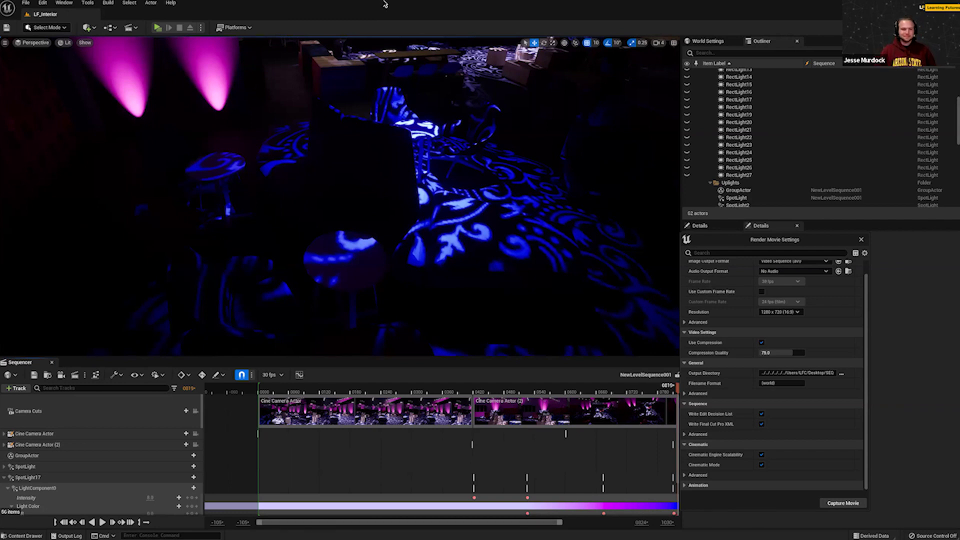
Examine the lounge's magenta uplights and patterned floor lighting from a free view of the room.
{"action": "right_click_drag", "start_coordinate": [391, 290], "coordinate": [294, 243]}
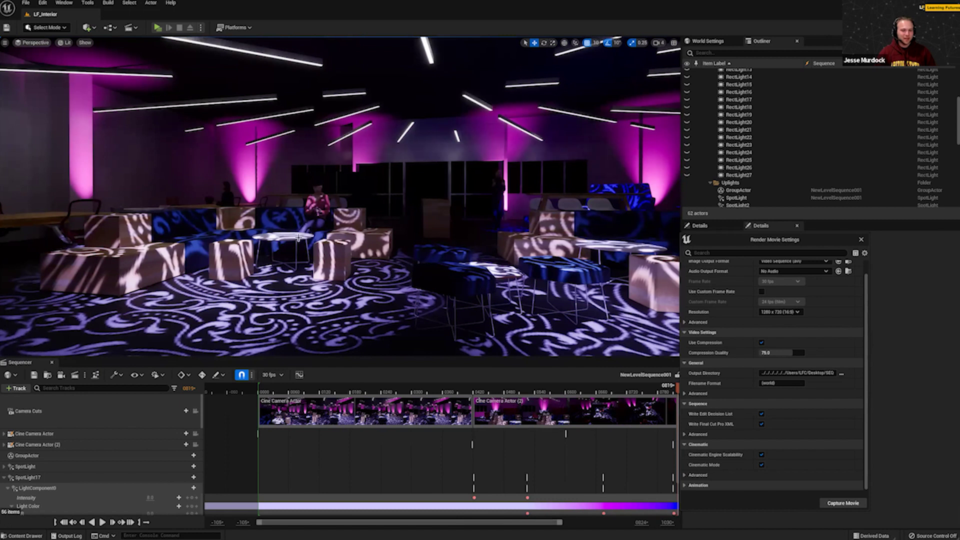
{"action": "left_click_drag", "start_coordinate": [366, 287], "coordinate": [365, 258]}
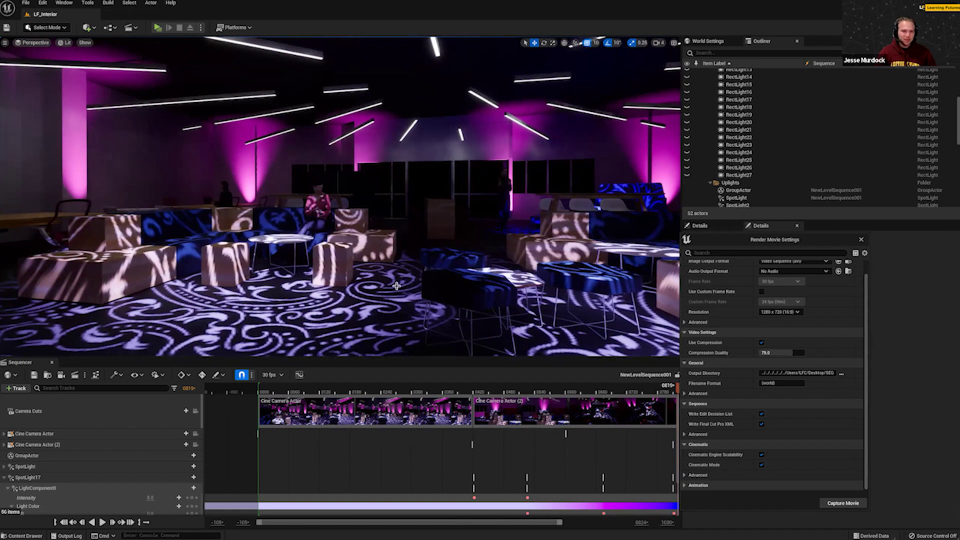
{"action": "left_click_drag", "start_coordinate": [237, 285], "coordinate": [243, 280]}
{"action": "right_click_drag", "start_coordinate": [364, 246], "coordinate": [355, 268]}
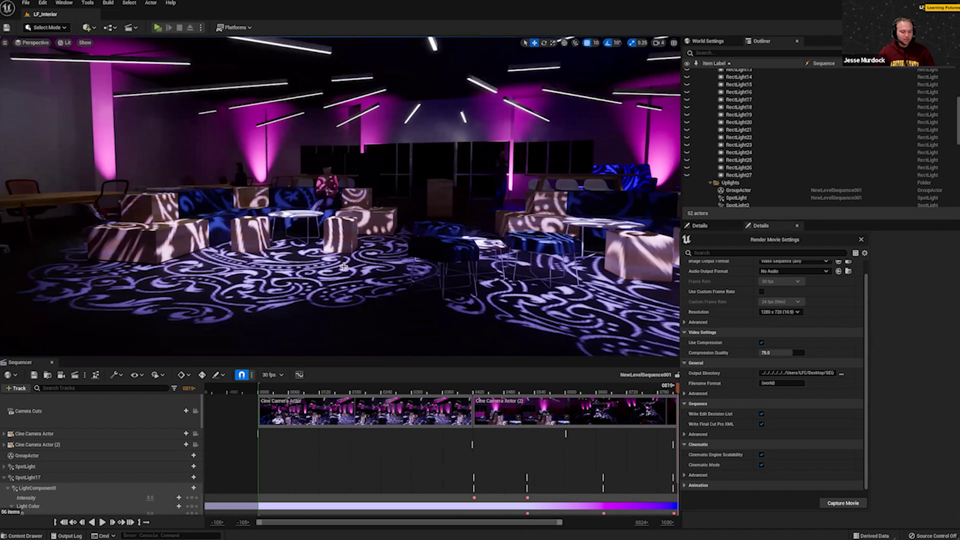
{"action": "left_click", "coordinate": [304, 133]}
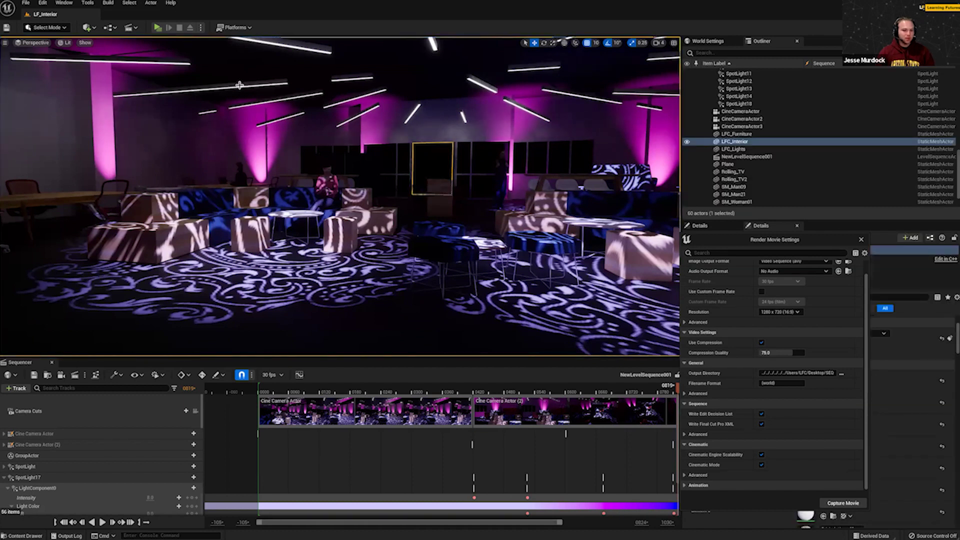
{"action": "left_click", "coordinate": [64, 43]}
{"action": "left_click", "coordinate": [90, 46]}
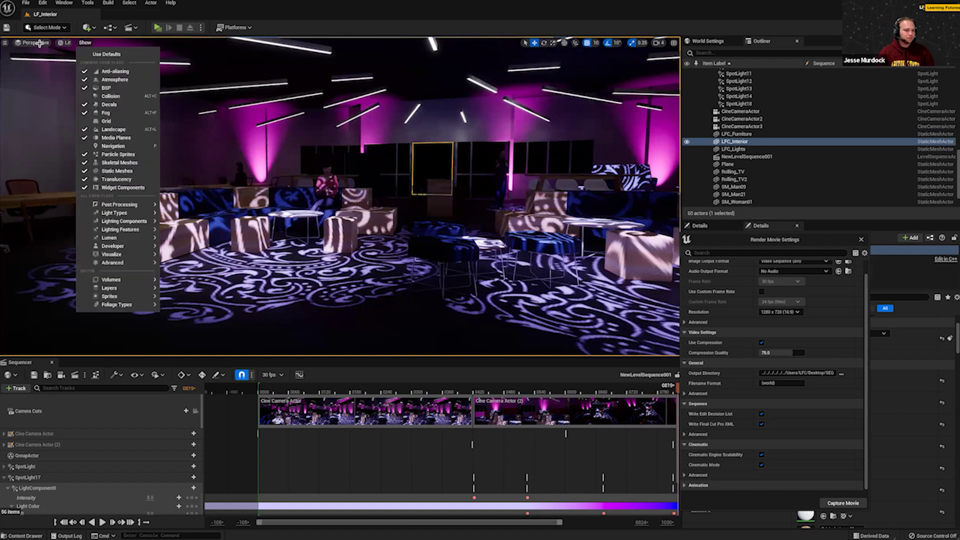
{"action": "left_click", "coordinate": [270, 134]}
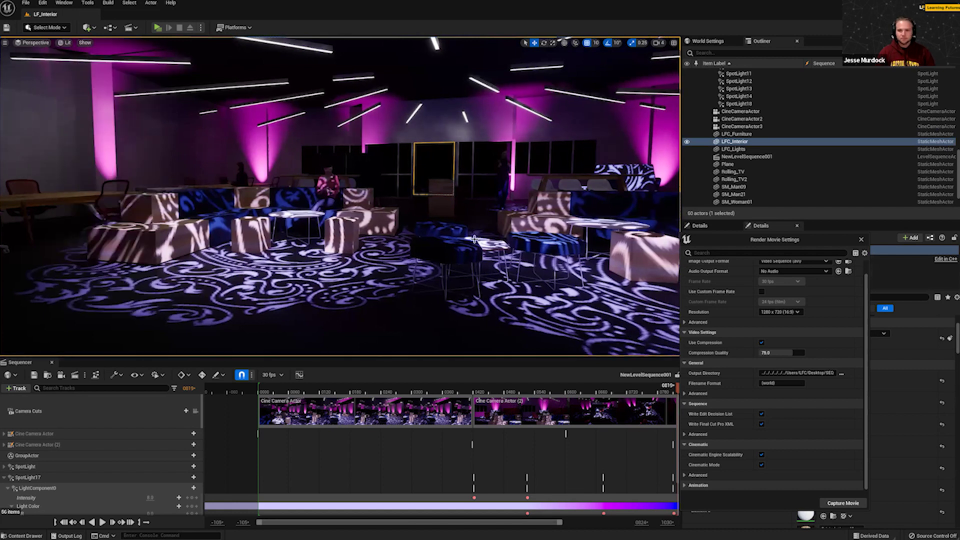
{"action": "key", "text": "Escape"}
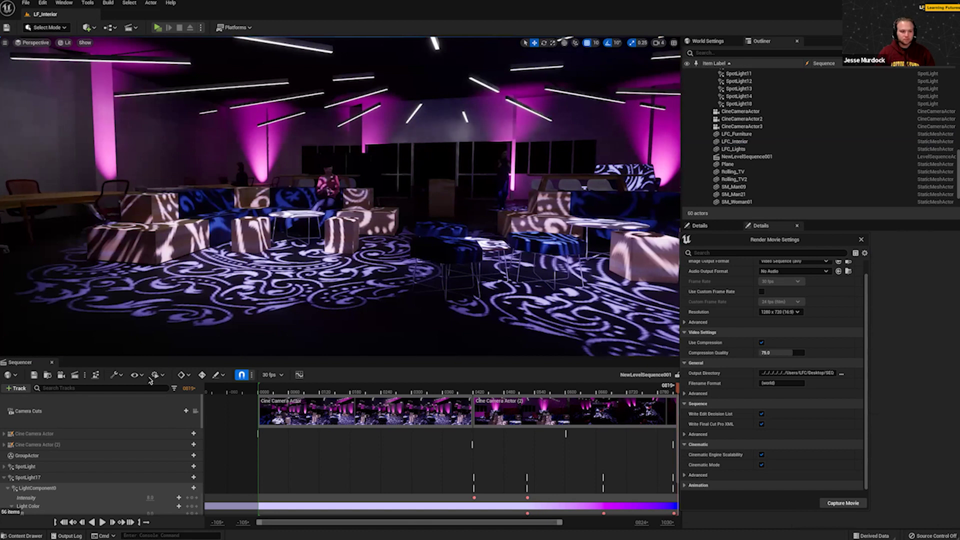
Close the Sequencer and view the lounge seating and wall uplights in the enlarged viewport.
{"action": "left_click", "coordinate": [51, 364]}
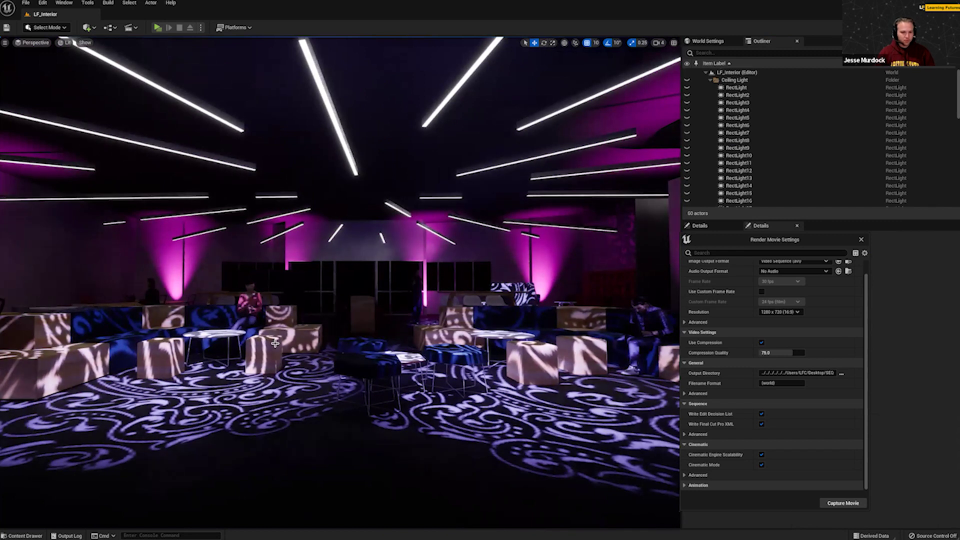
{"action": "right_click_drag", "start_coordinate": [275, 345], "coordinate": [406, 301]}
{"action": "key", "text": "a"}
{"action": "key", "text": "s"}
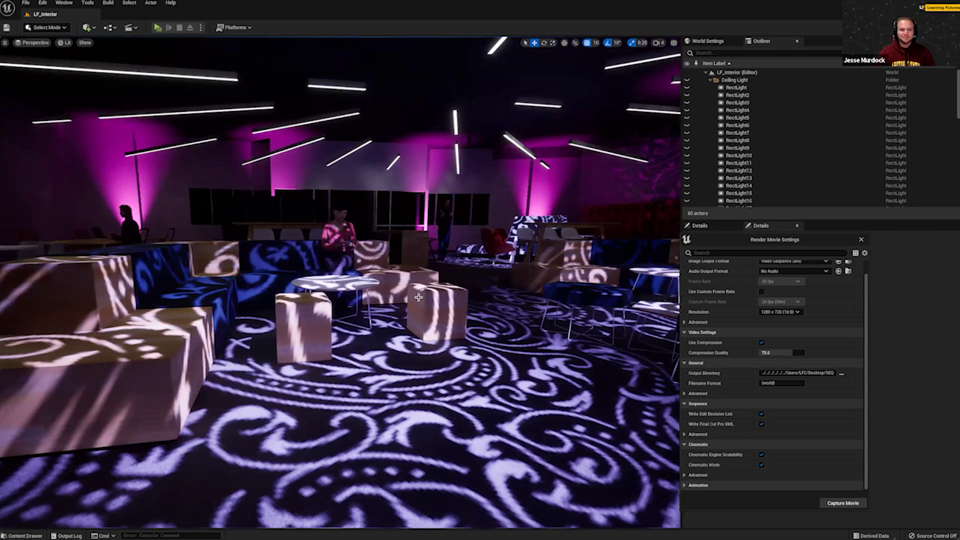
{"action": "right_click_drag", "start_coordinate": [419, 298], "coordinate": [395, 300]}
{"action": "right_click_drag", "start_coordinate": [322, 319], "coordinate": [429, 304]}
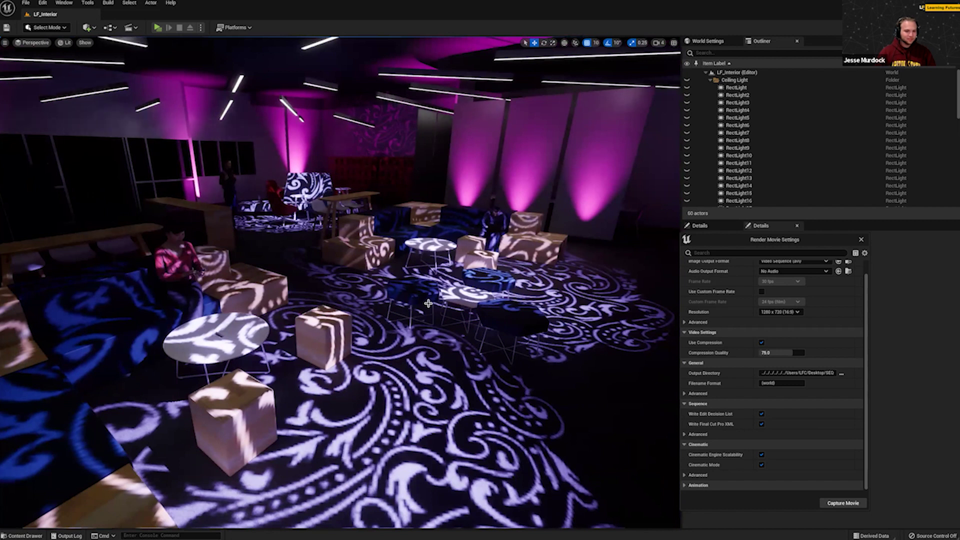
{"action": "right_click_drag", "start_coordinate": [428, 303], "coordinate": [438, 283]}
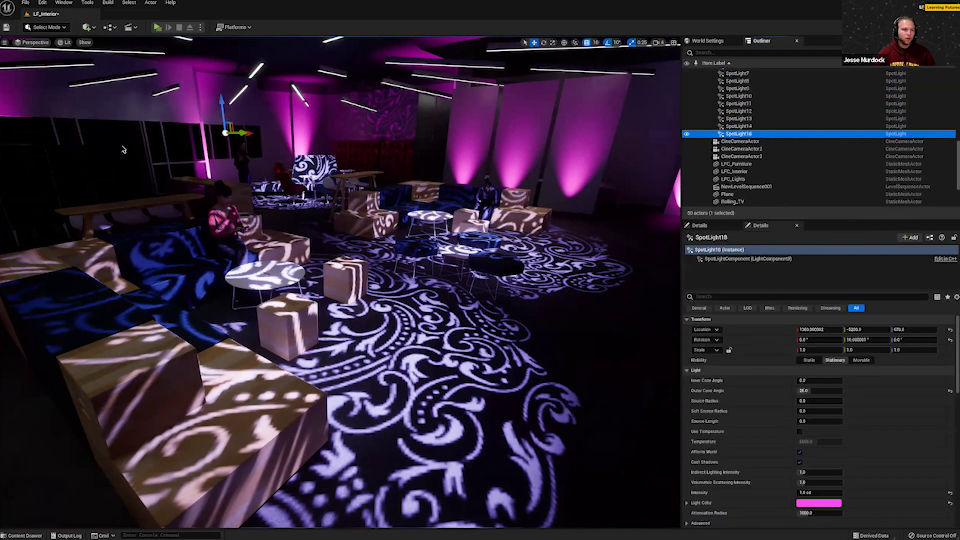
Set the mobility of SpotLight18 to Movable and clear the selection.
{"action": "key", "text": "Escape"}
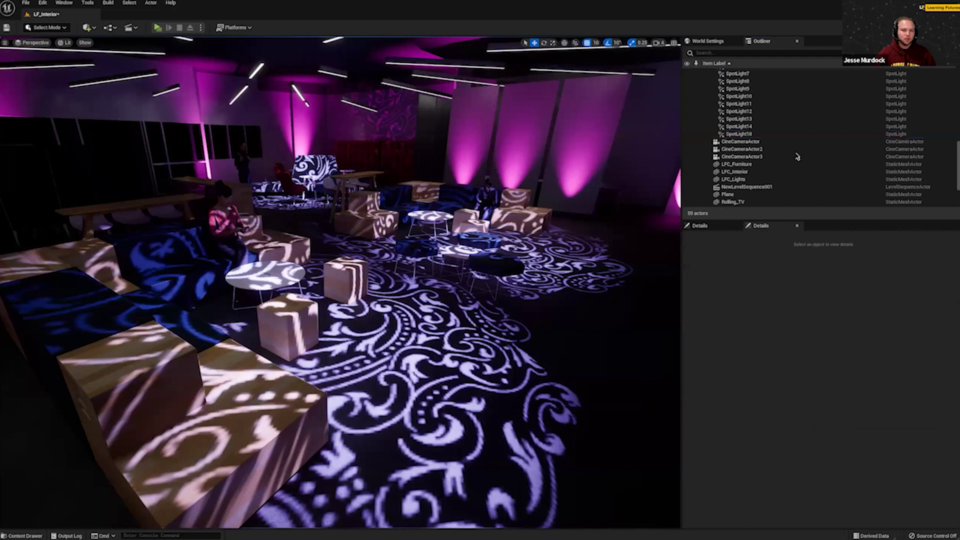
{"action": "key", "text": "ctrl+z"}
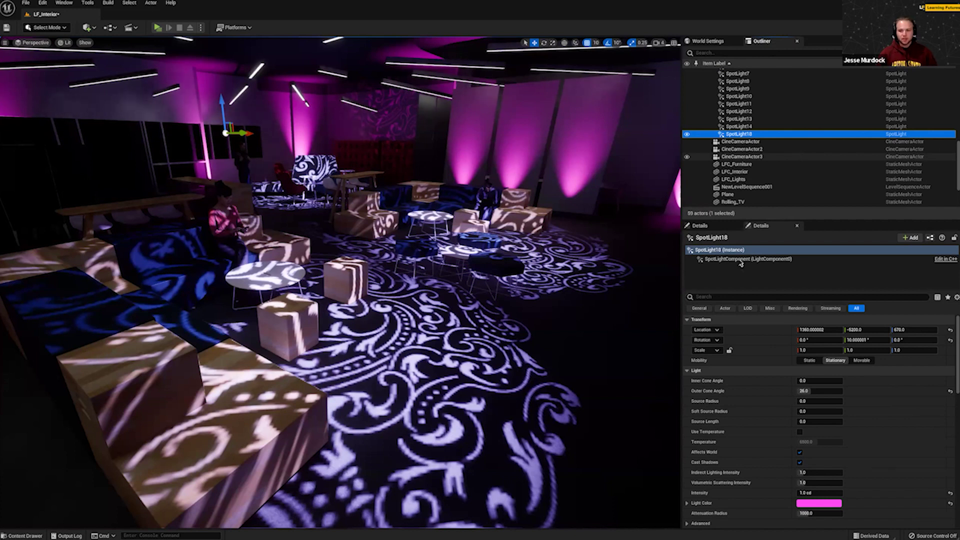
{"action": "left_click", "coordinate": [867, 361]}
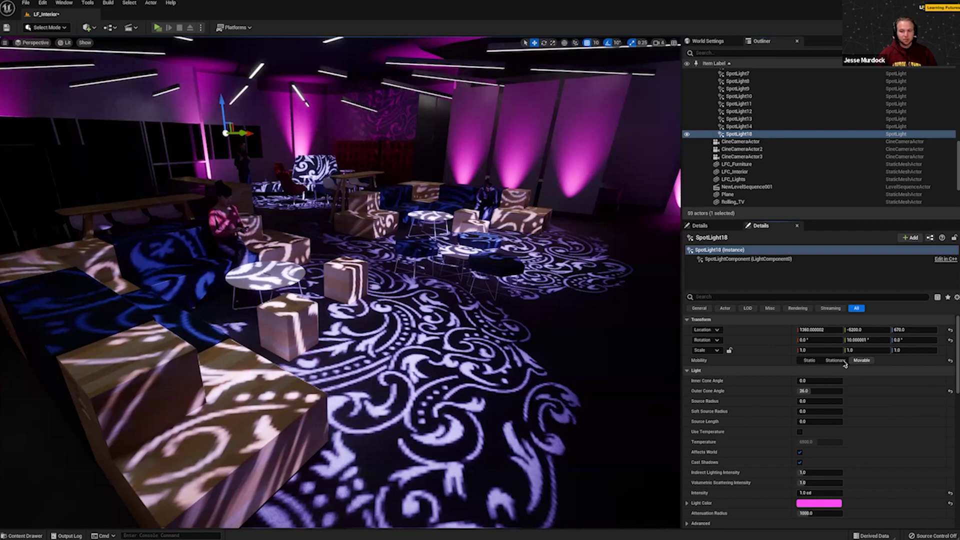
{"action": "left_click", "coordinate": [400, 249]}
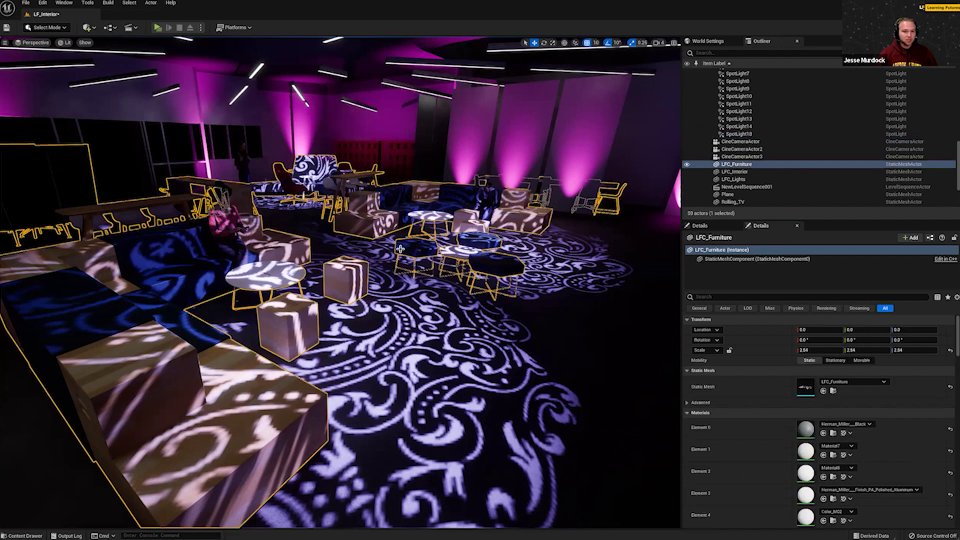
{"action": "key", "text": "Escape"}
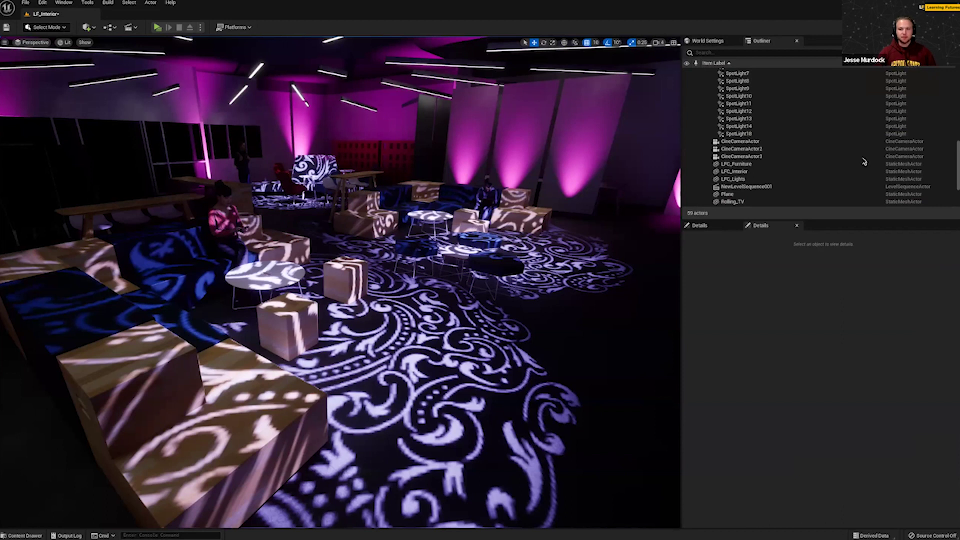
Show the contents of the project's Levels folder and switch to the image viewer with HighresScreenshot00005.png.
{"action": "scroll", "coordinate": [864, 156], "scroll_direction": "up", "scroll_amount": 10}
{"action": "key", "text": "ctrl+space"}
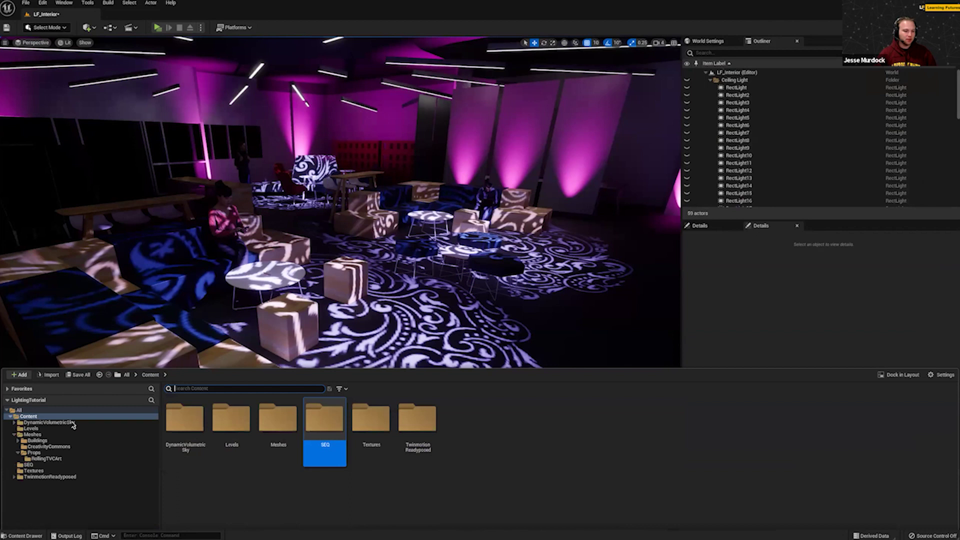
{"action": "left_click", "coordinate": [45, 409]}
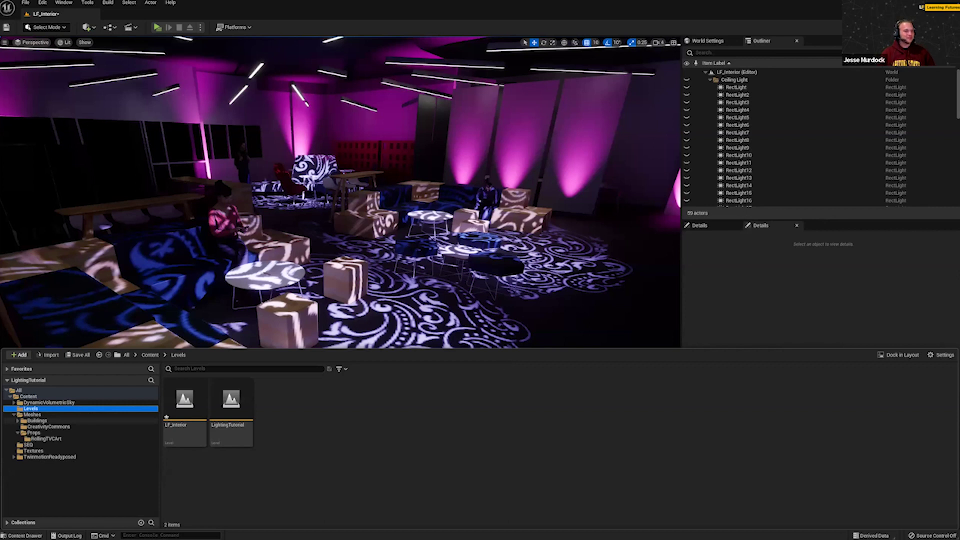
{"action": "key", "text": "alt+Tab"}
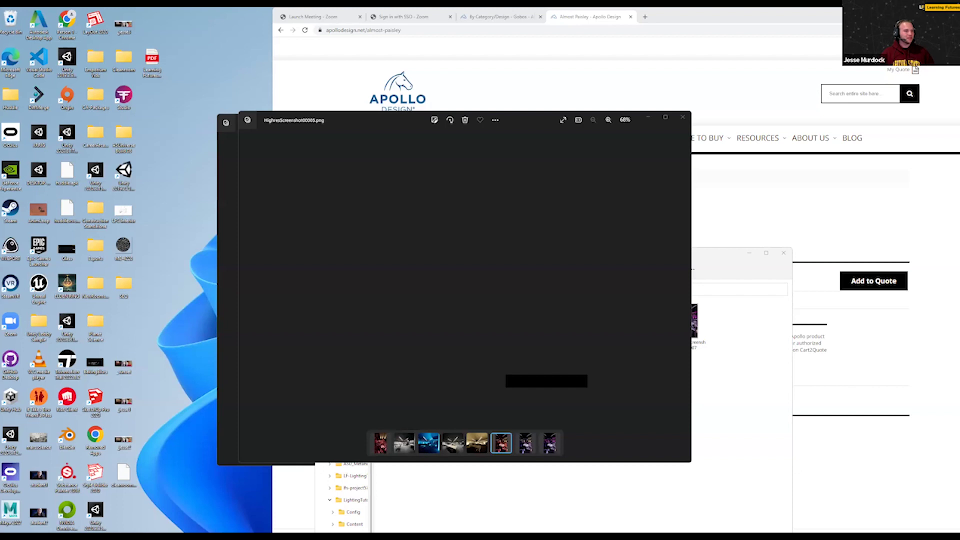